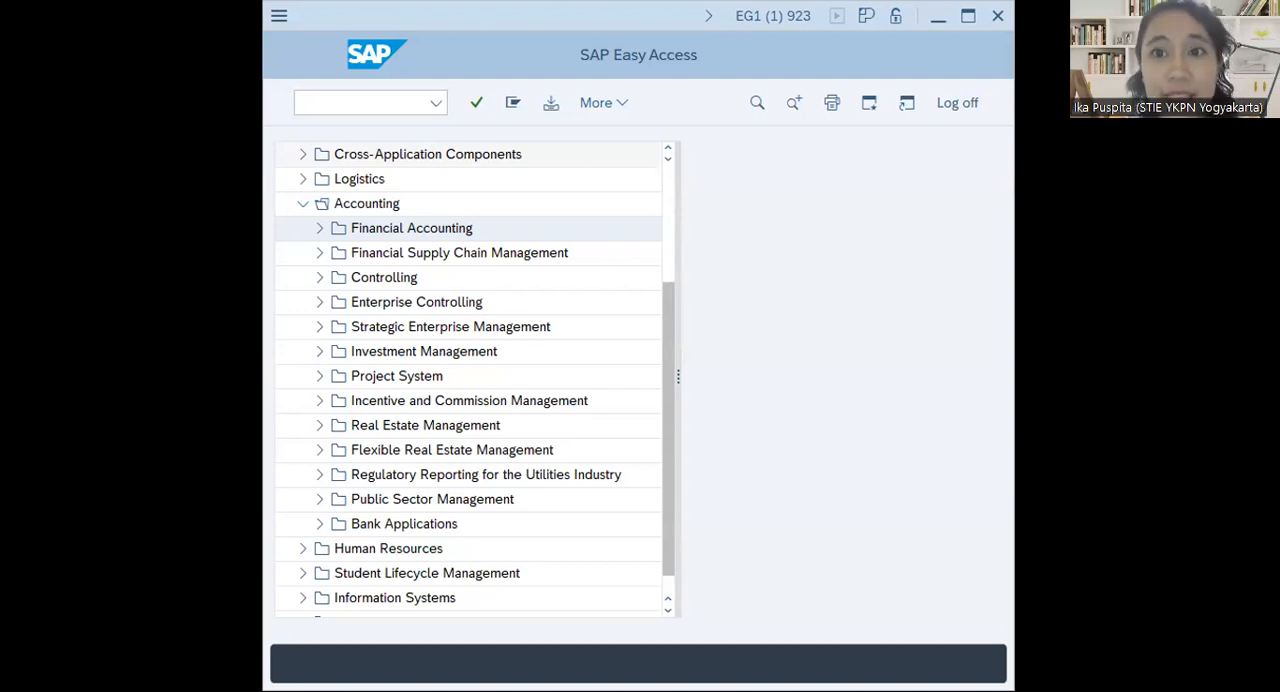
Switch to the participant handbook in Foxit Reader and read through Exercise 18 on accounting transactions within a period in Asset Accounting
key("alt+Tab")
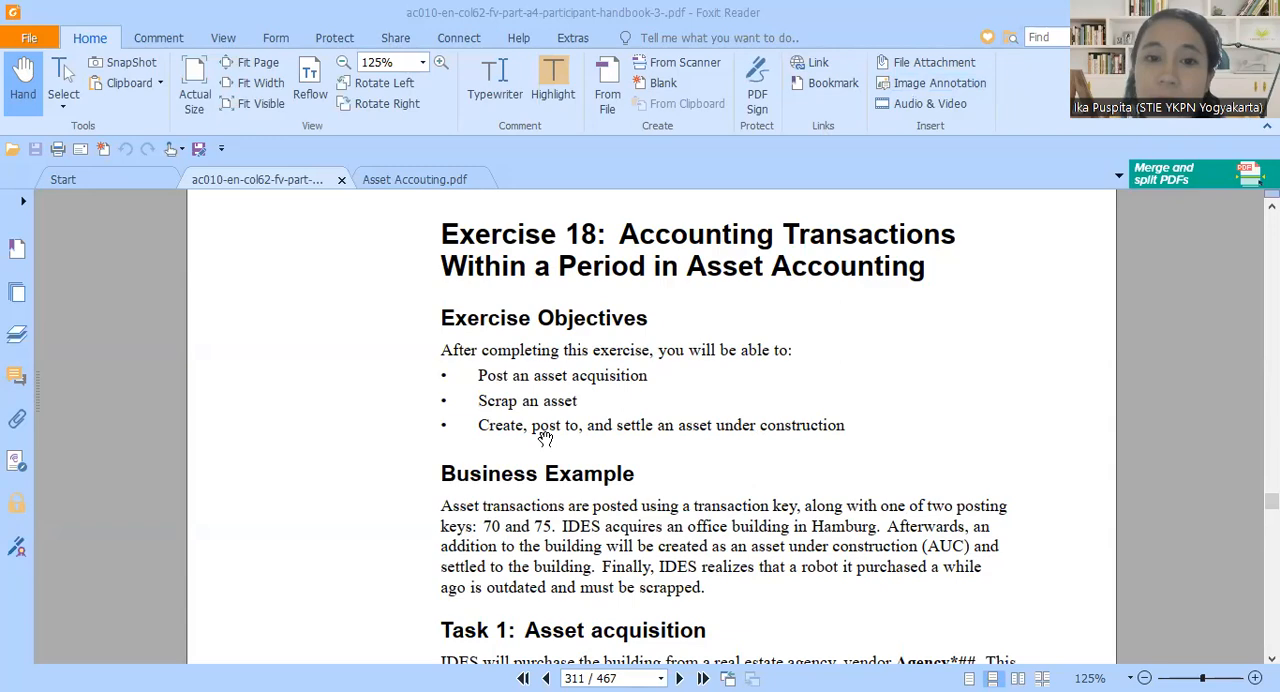
scroll(705, 455, "down", 15)
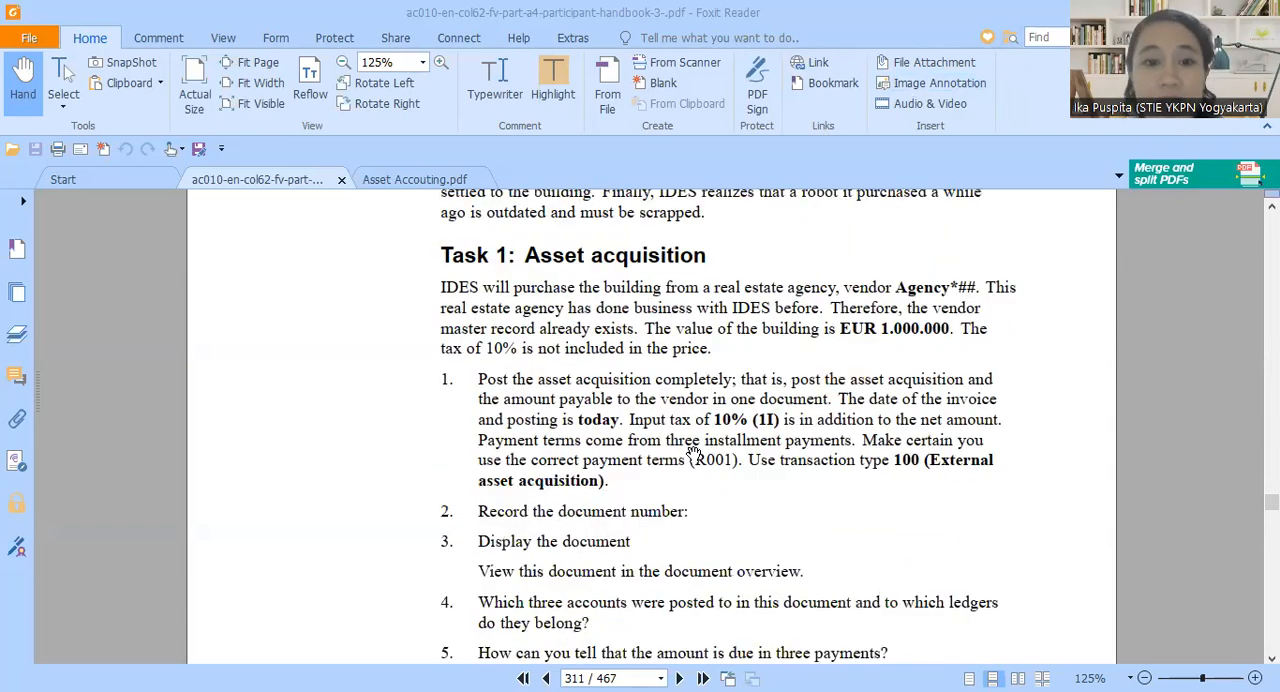
scroll(695, 448, "up", 15)
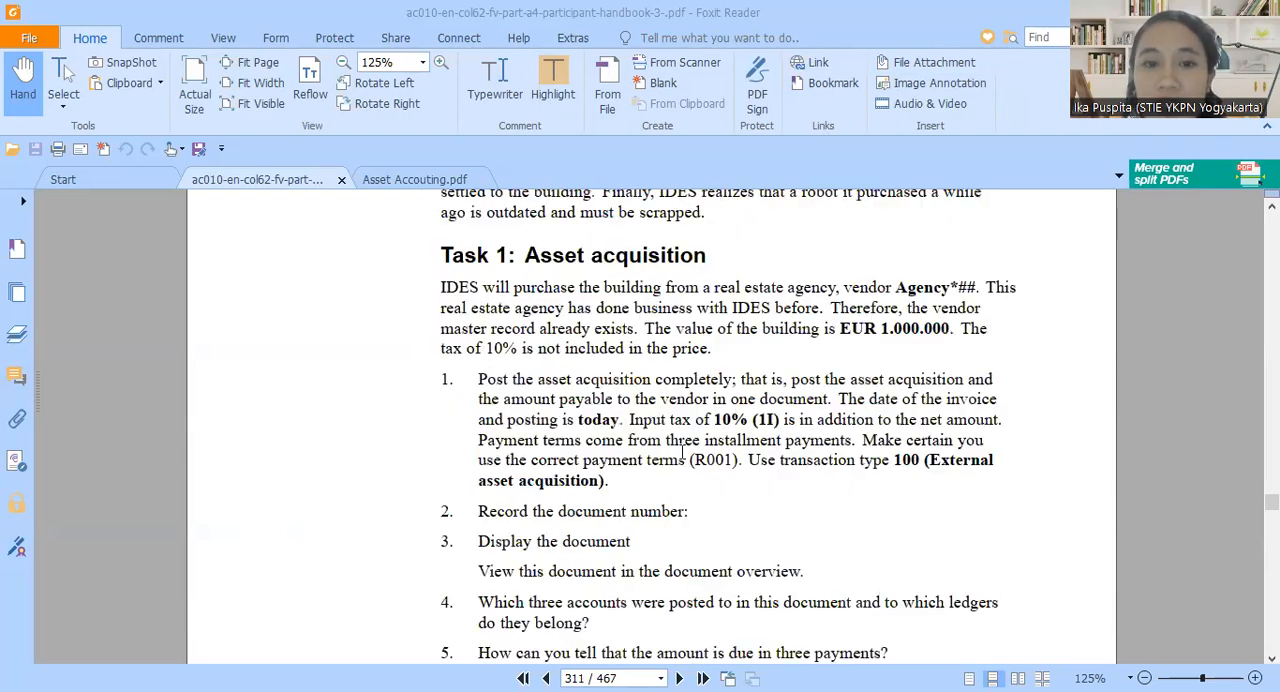
scroll(683, 455, "up", 3)
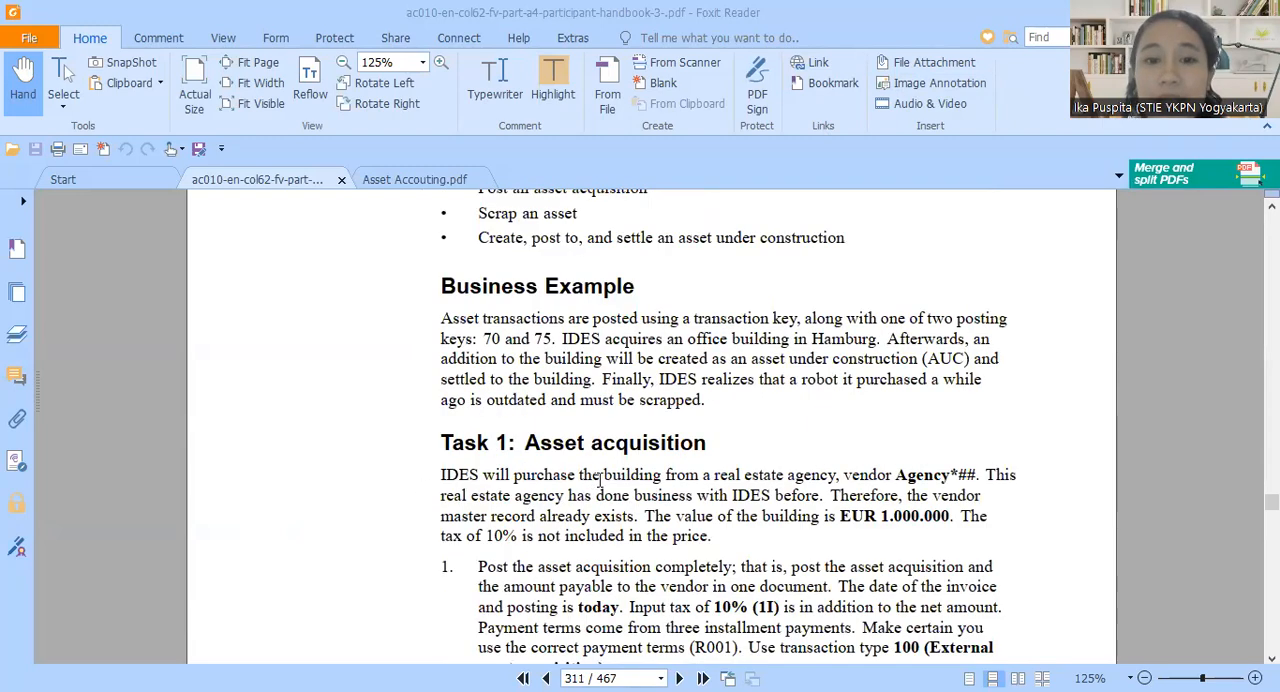
scroll(603, 489, "down", 15)
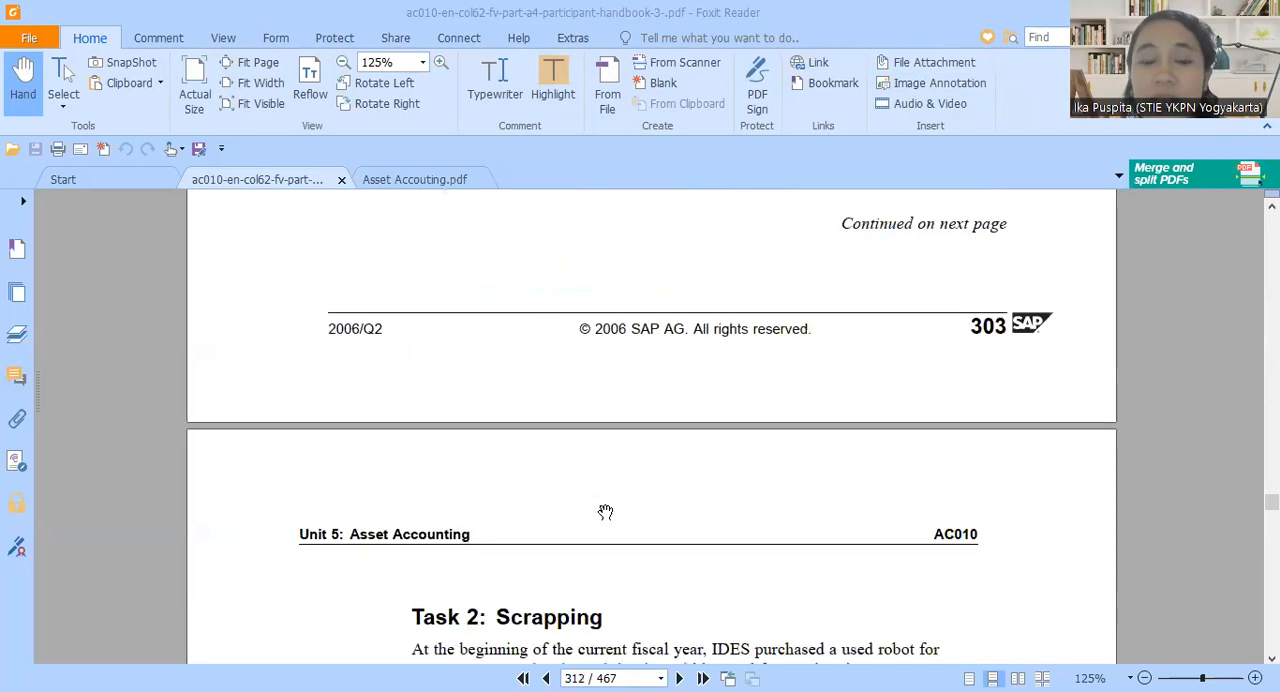
scroll(601, 510, "down", 6)
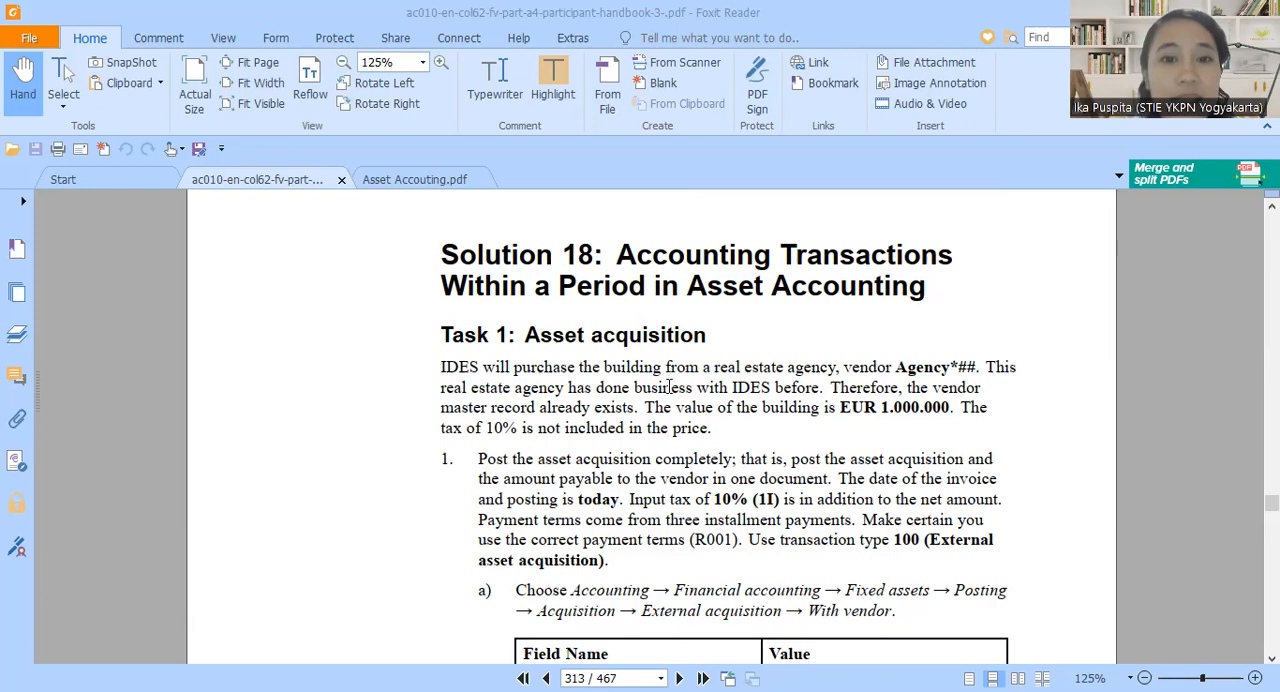
Review the Solution 18 instructions for asset acquisition, scrapping and assets under construction in the handbook
scroll(708, 459, "down", 10)
scroll(695, 467, "down", 15)
scroll(695, 467, "down", 10)
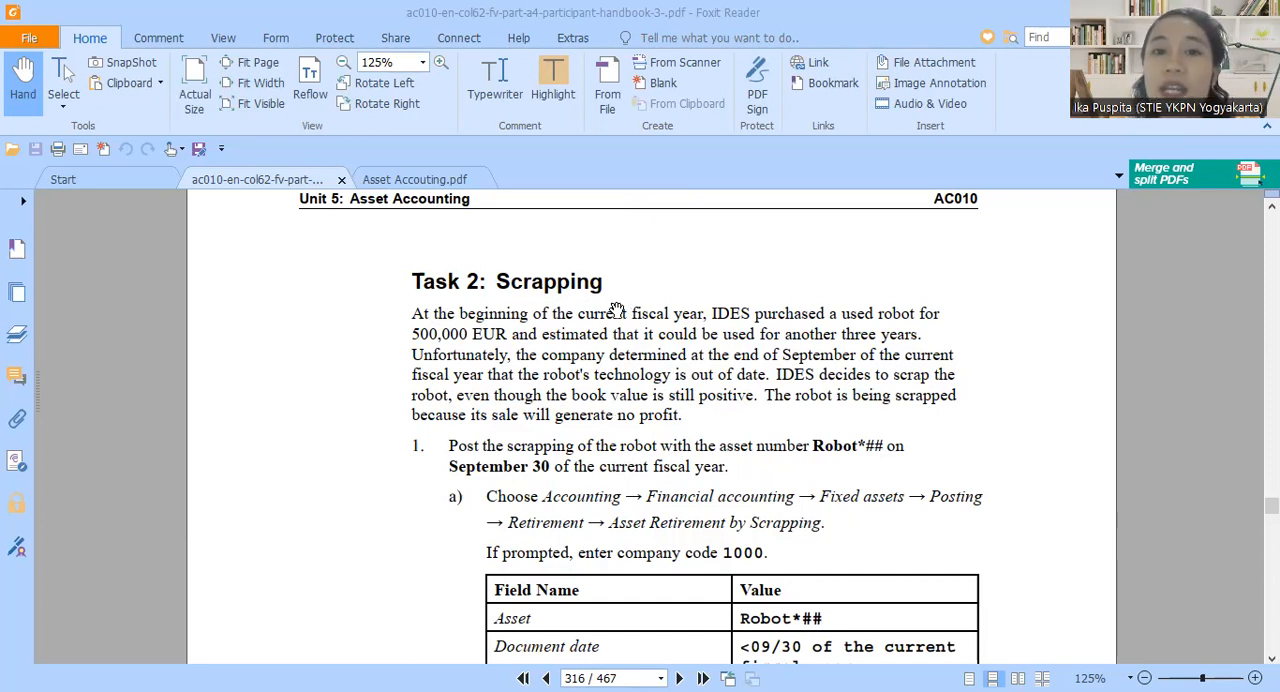
scroll(638, 390, "down", 10)
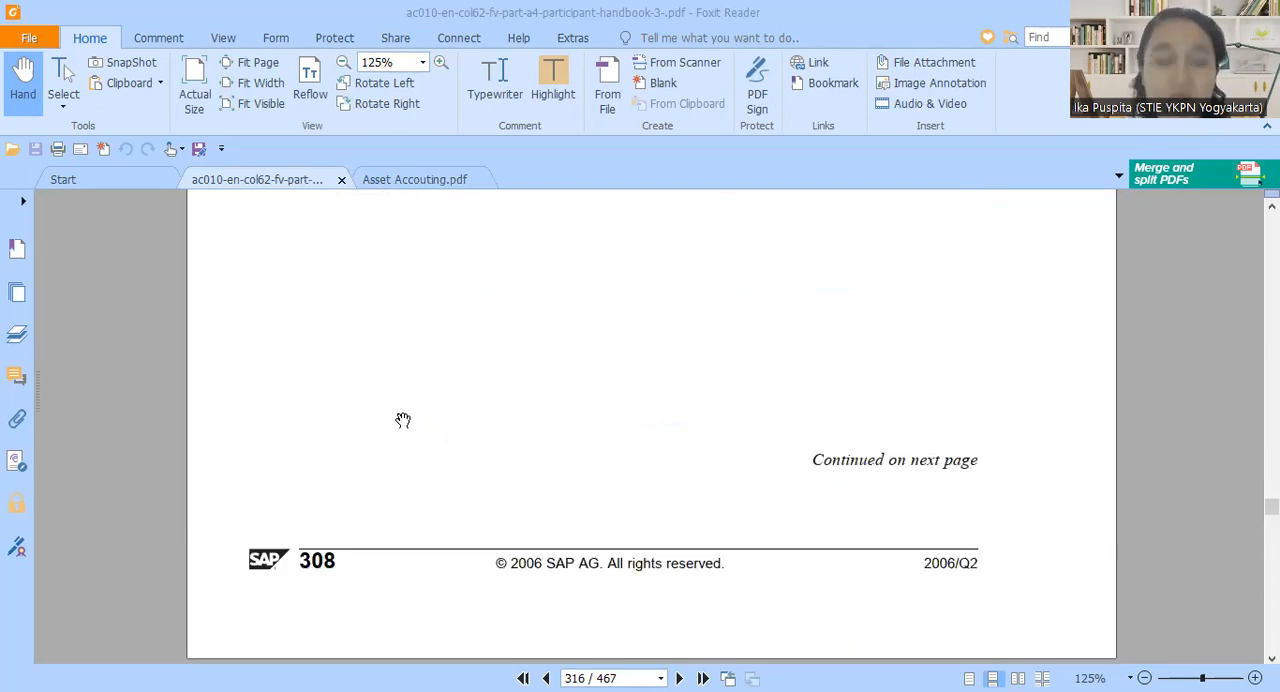
scroll(423, 434, "down", 10)
scroll(446, 439, "down", 5)
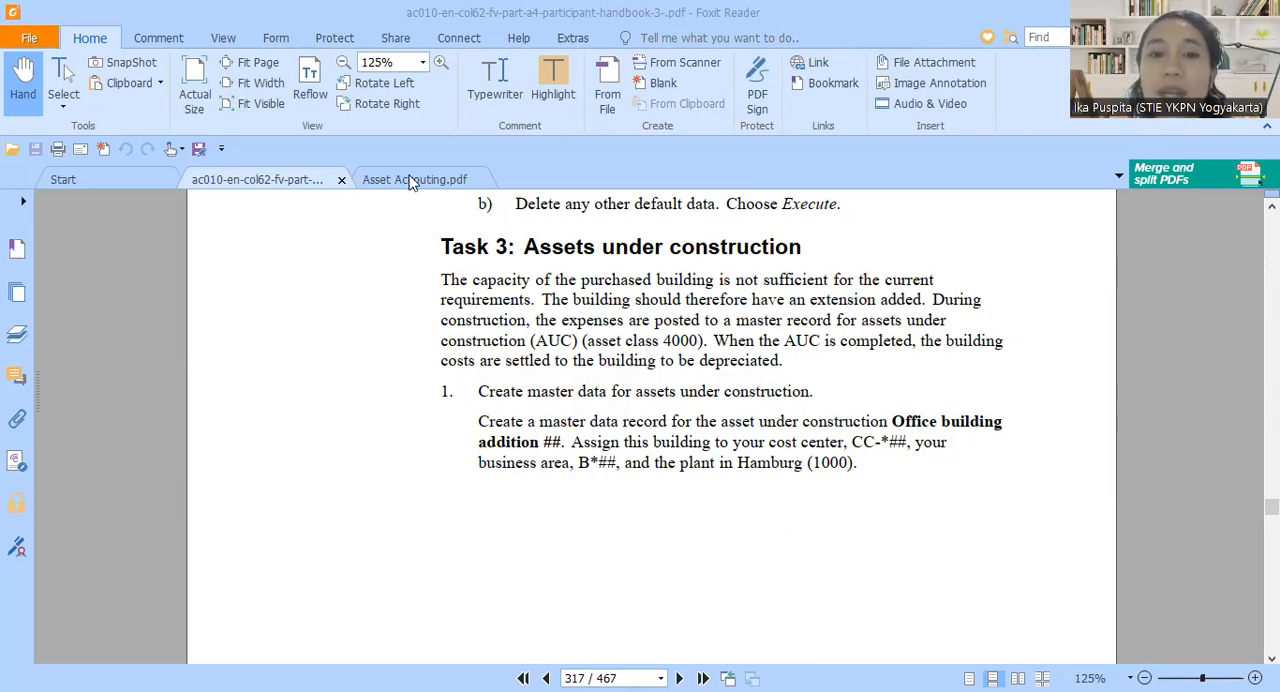
scroll(630, 553, "down", 3)
scroll(616, 555, "down", 10)
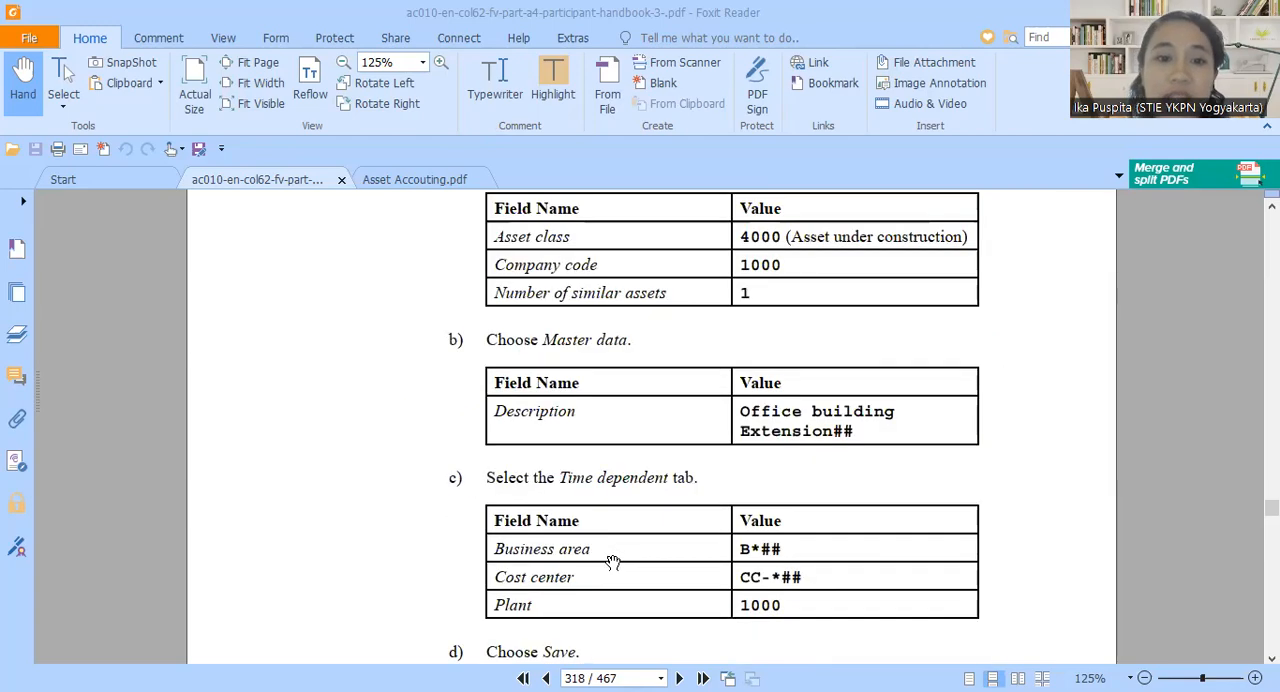
Go back to Solution 18, Task 1 and check the instructions for posting the asset acquisition
scroll(616, 560, "up", 11)
scroll(657, 388, "up", 15)
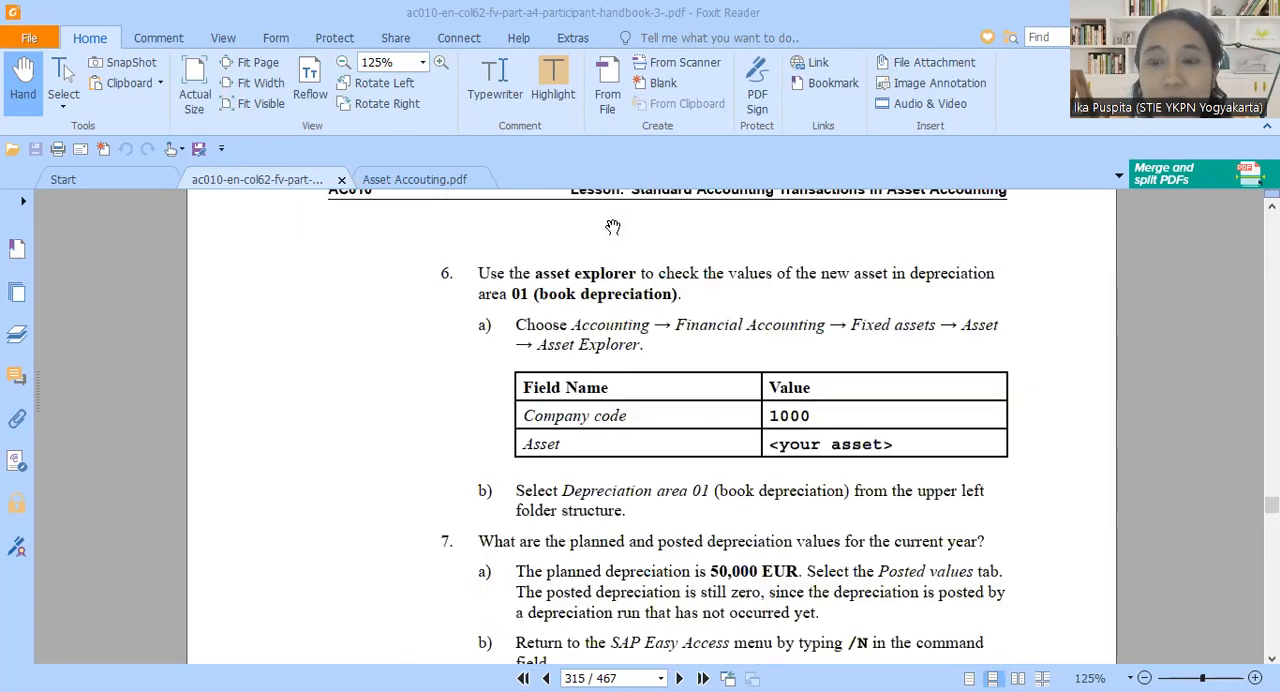
scroll(633, 355, "up", 12)
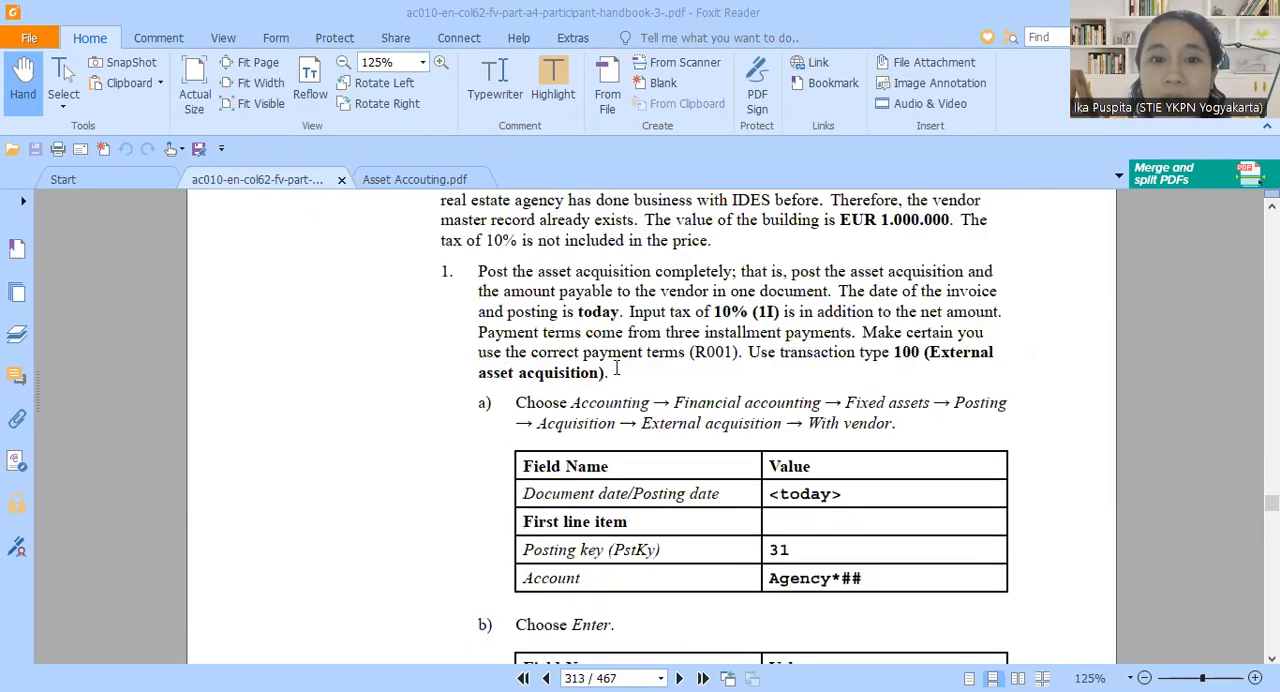
scroll(603, 389, "down", 2)
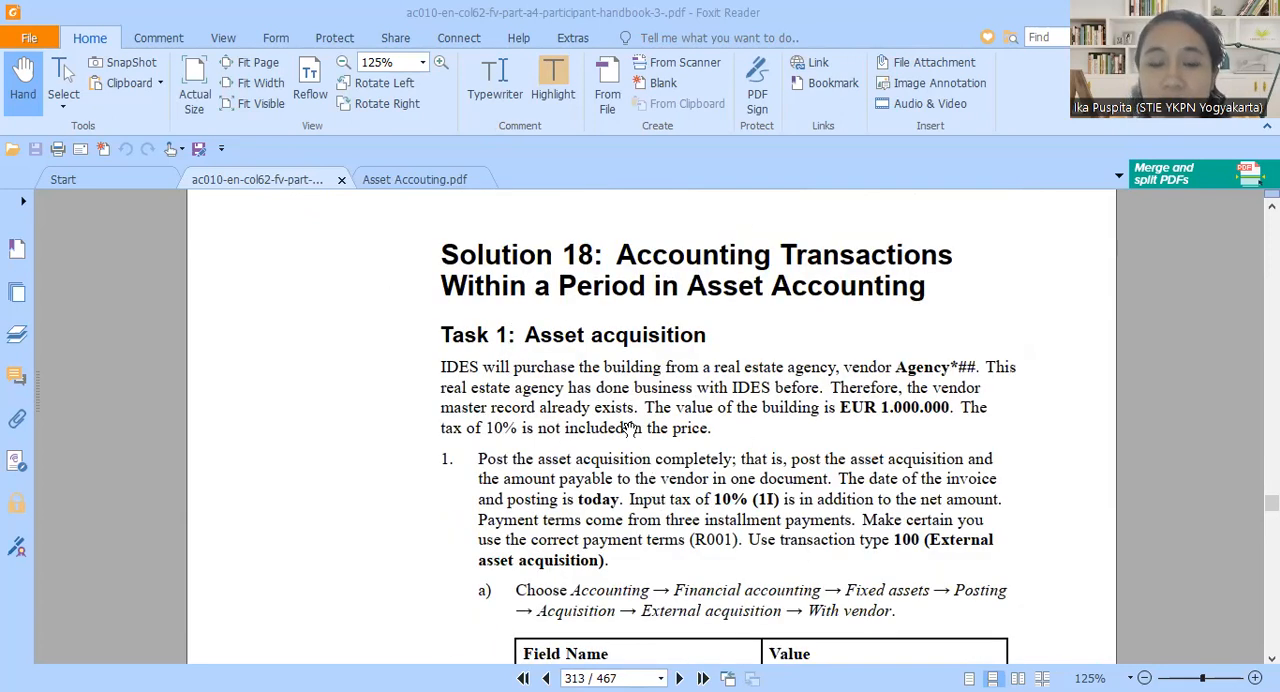
scroll(757, 425, "down", 1)
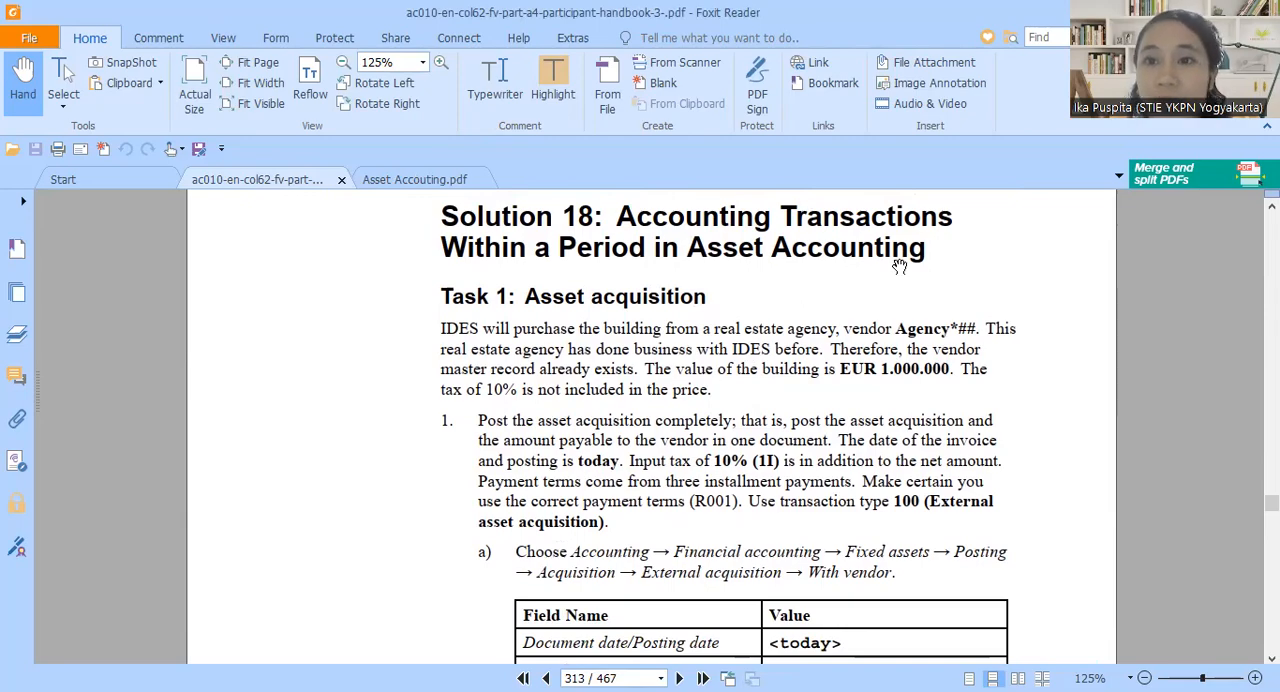
Switch to SAP Easy Access and open transaction F-90 - With Vendor under the Fixed Assets postings for external acquisition
key("alt+Tab")
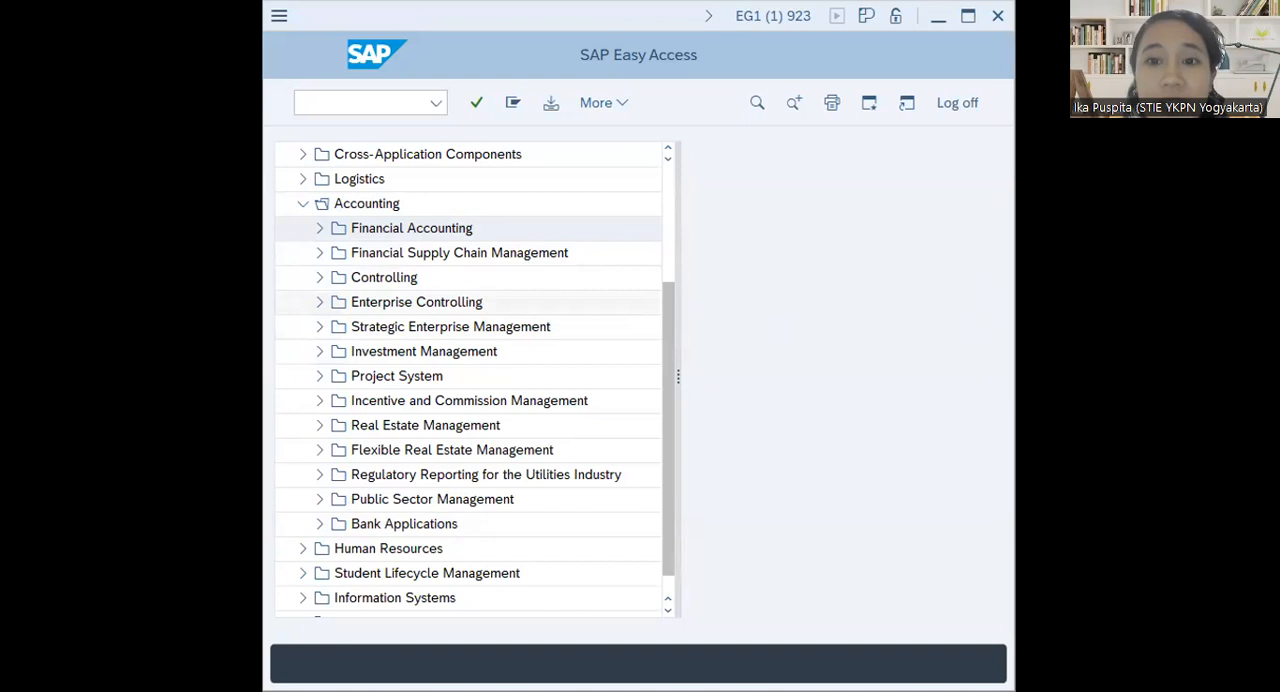
left_click(320, 229)
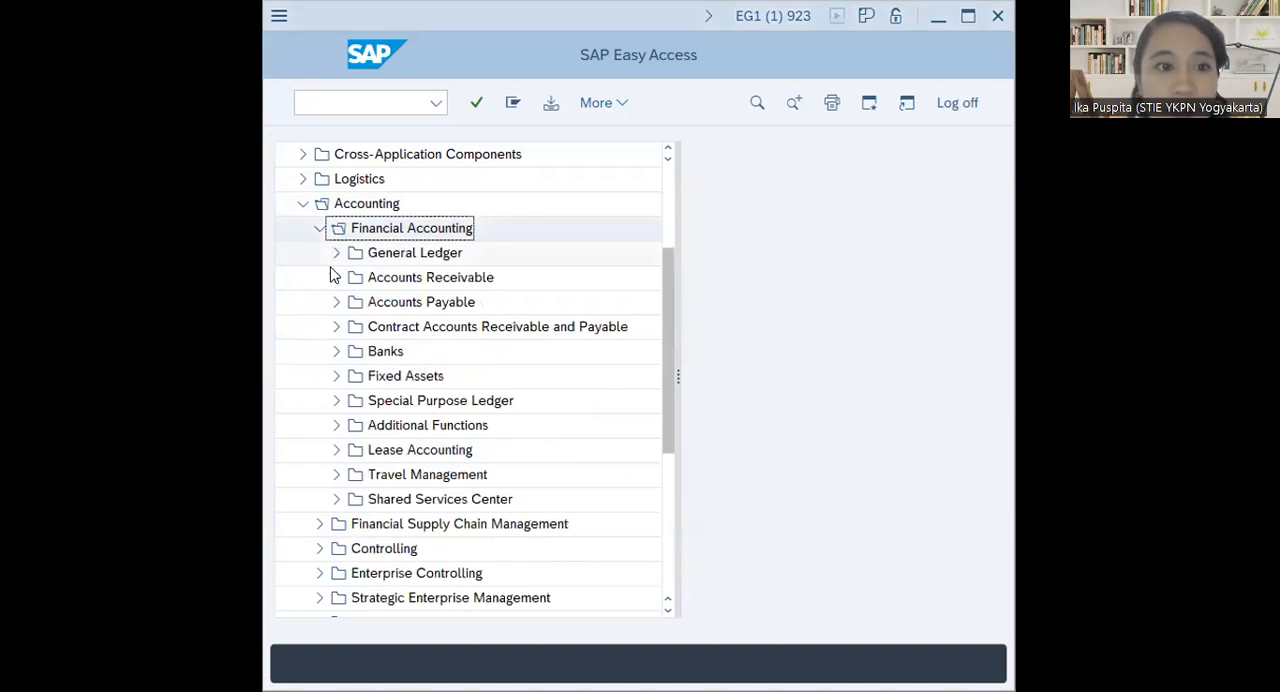
left_click(332, 377)
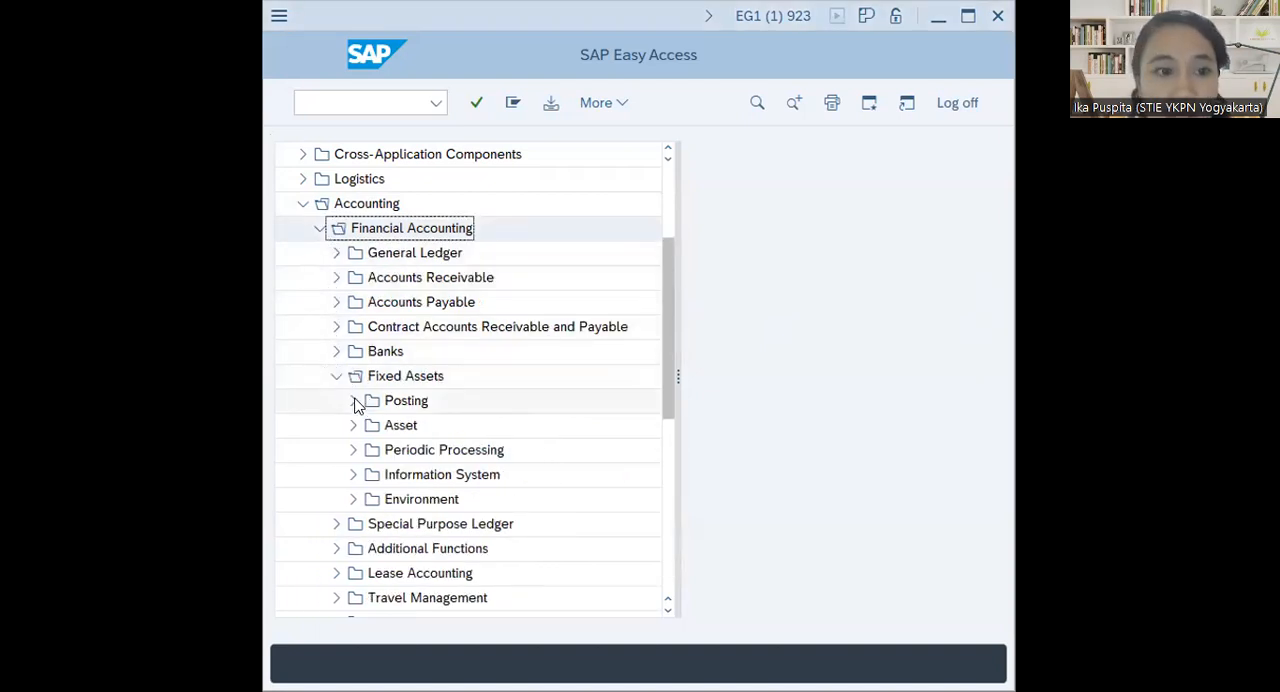
left_click(354, 401)
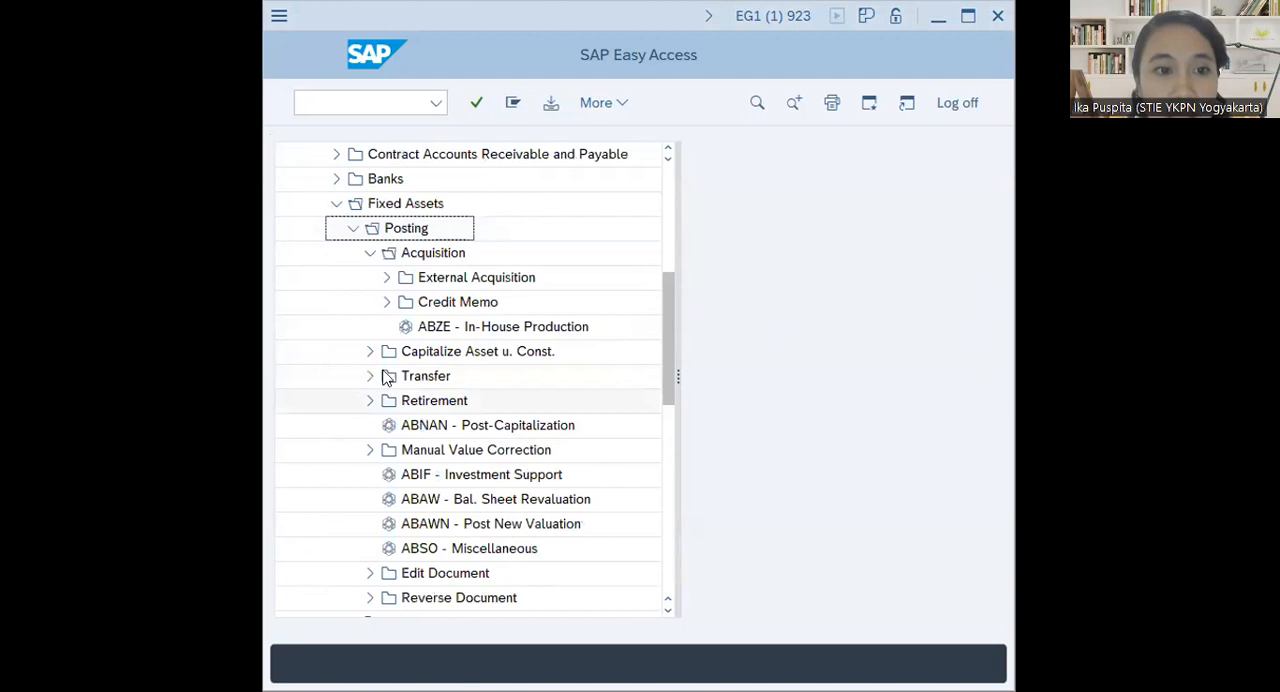
left_click(386, 278)
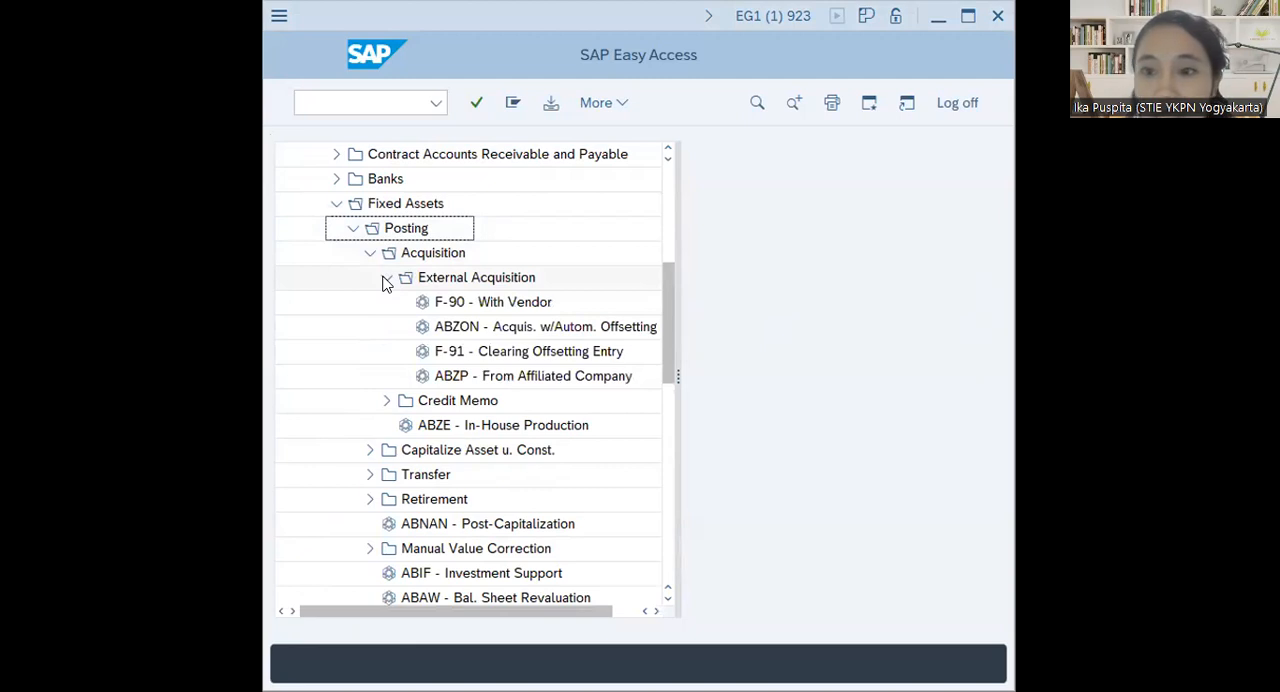
left_click(446, 303)
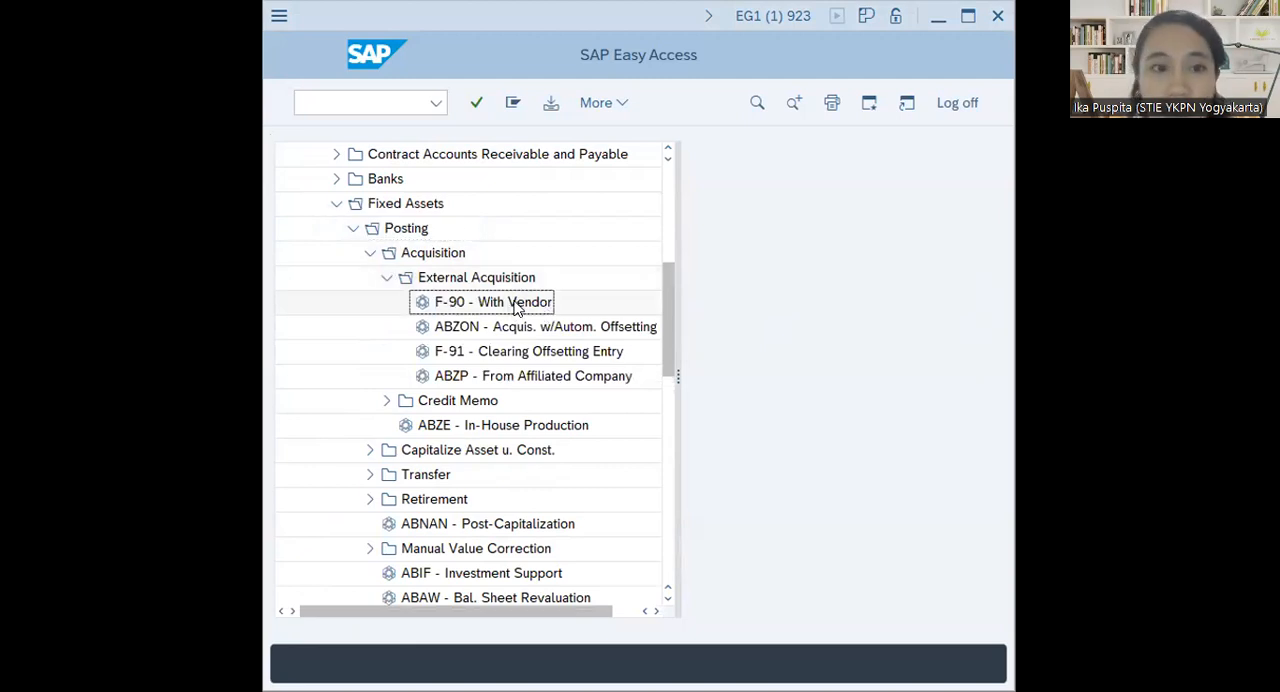
double_click(514, 309)
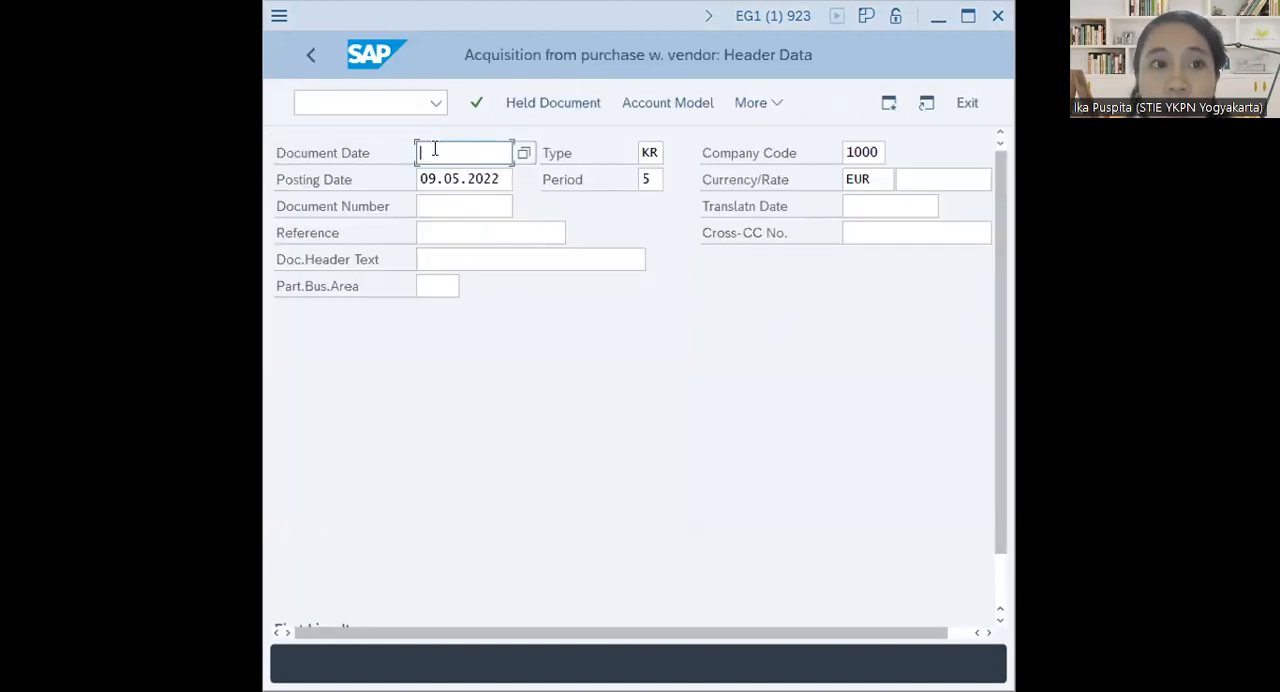
Set the document date to 09.05.2022, enter vendor AGENCYB00 as the first line item's account, and proceed to the vendor item
left_click(526, 151)
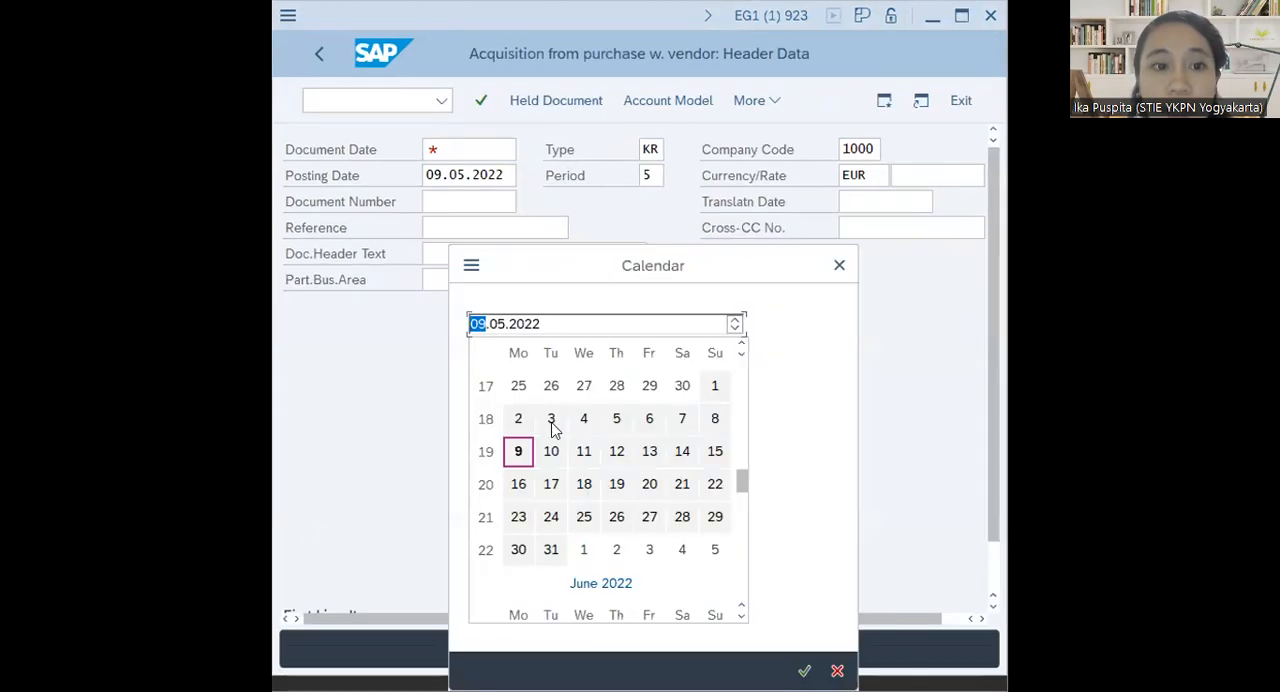
double_click(519, 456)
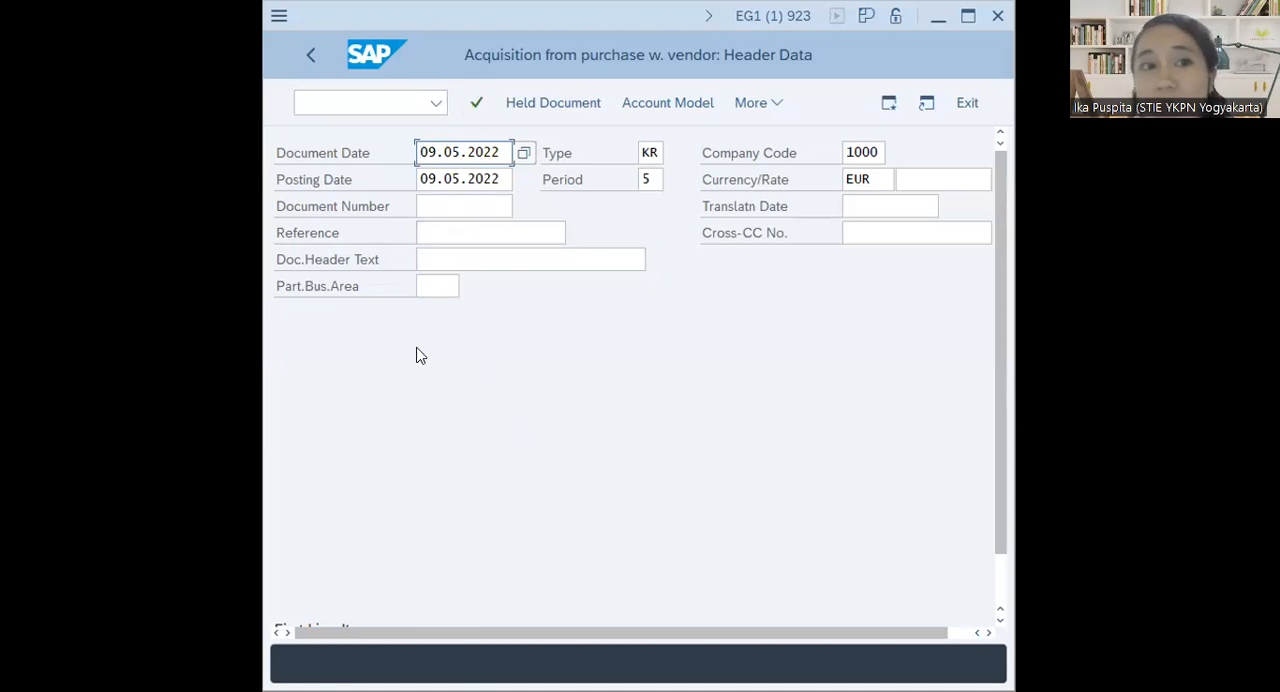
scroll(416, 372, "down", 2)
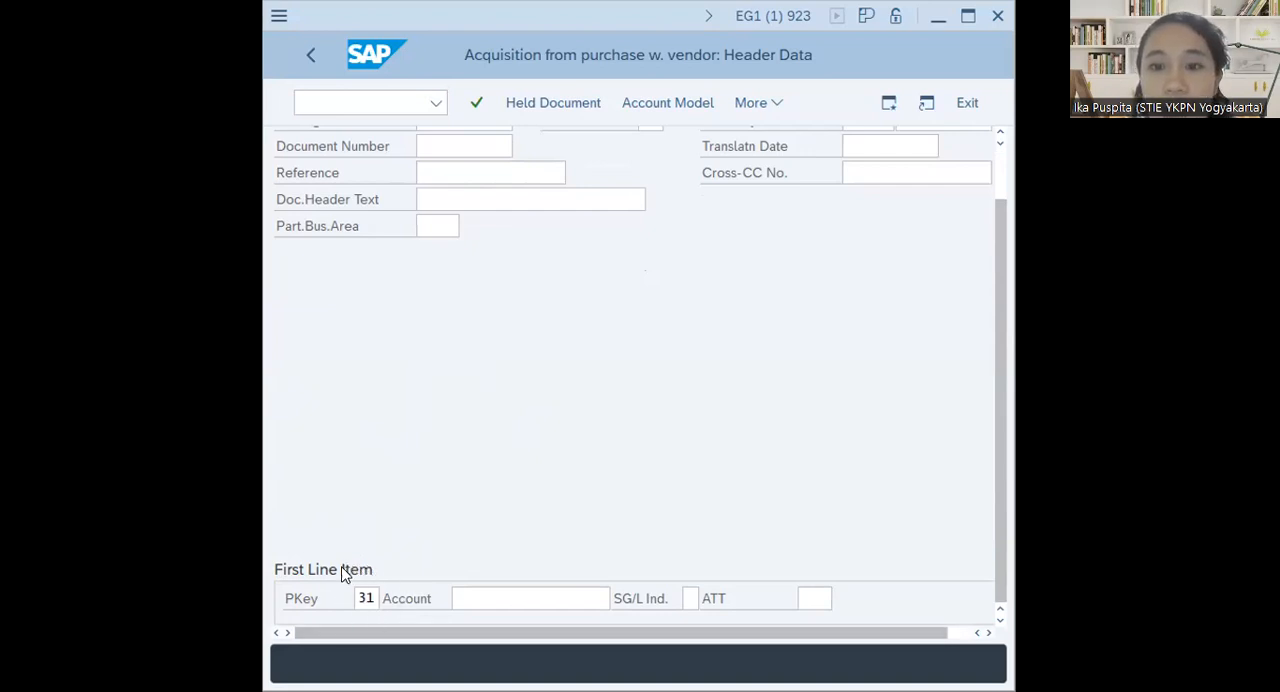
left_click(480, 595)
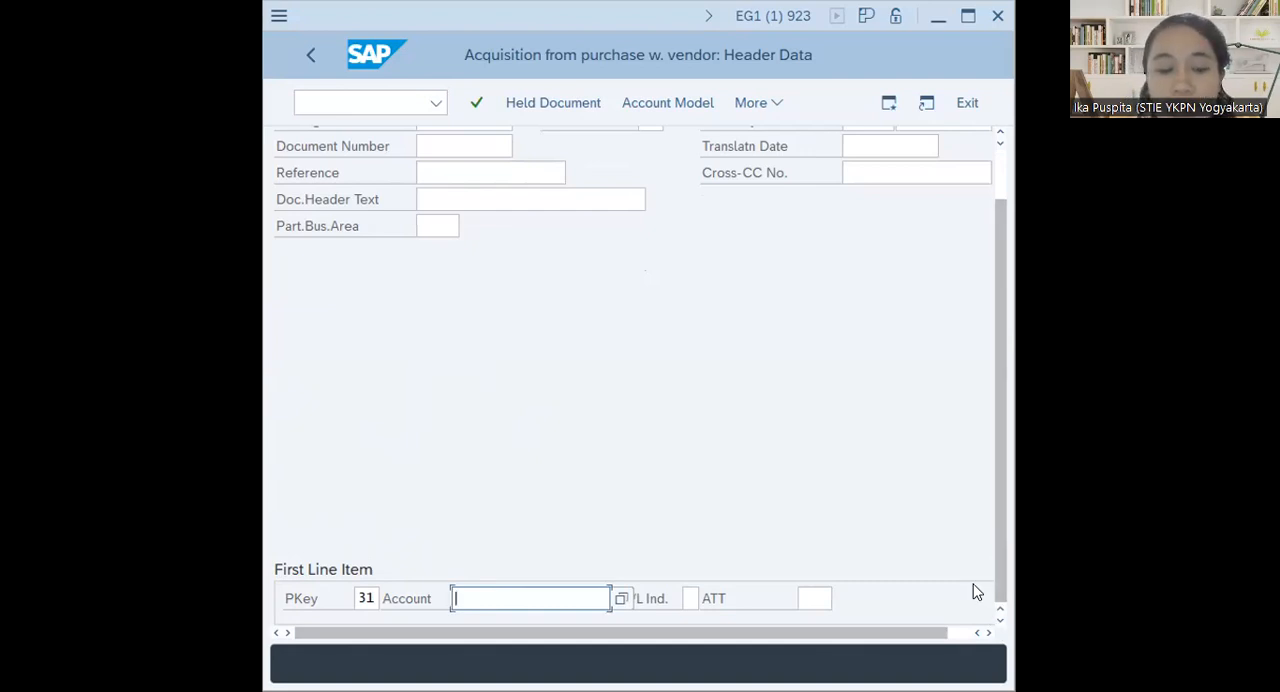
type("a")
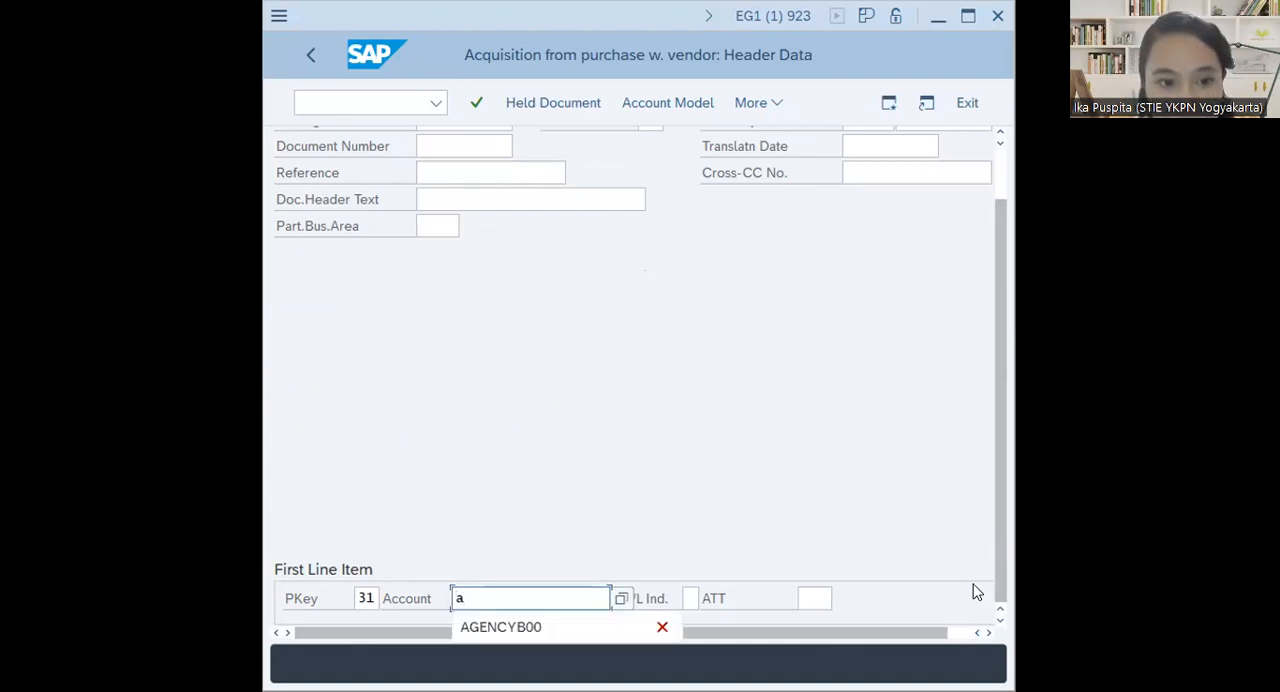
key("BackSpace")
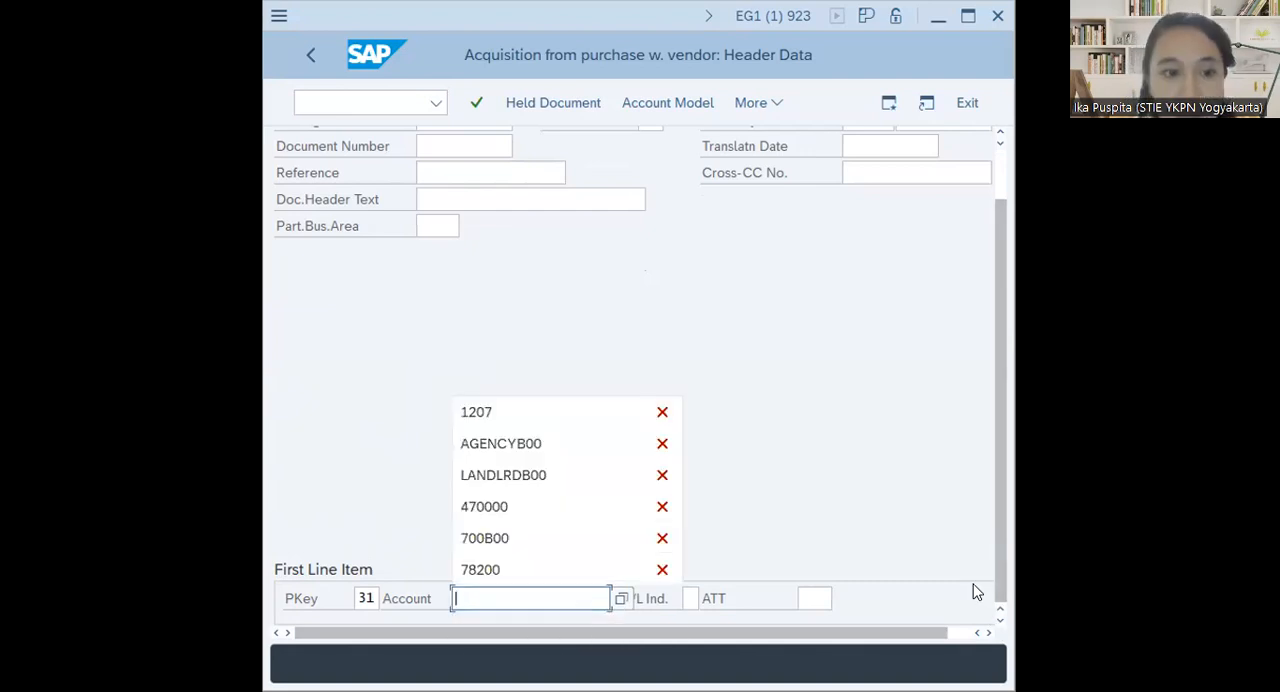
left_click(566, 447)
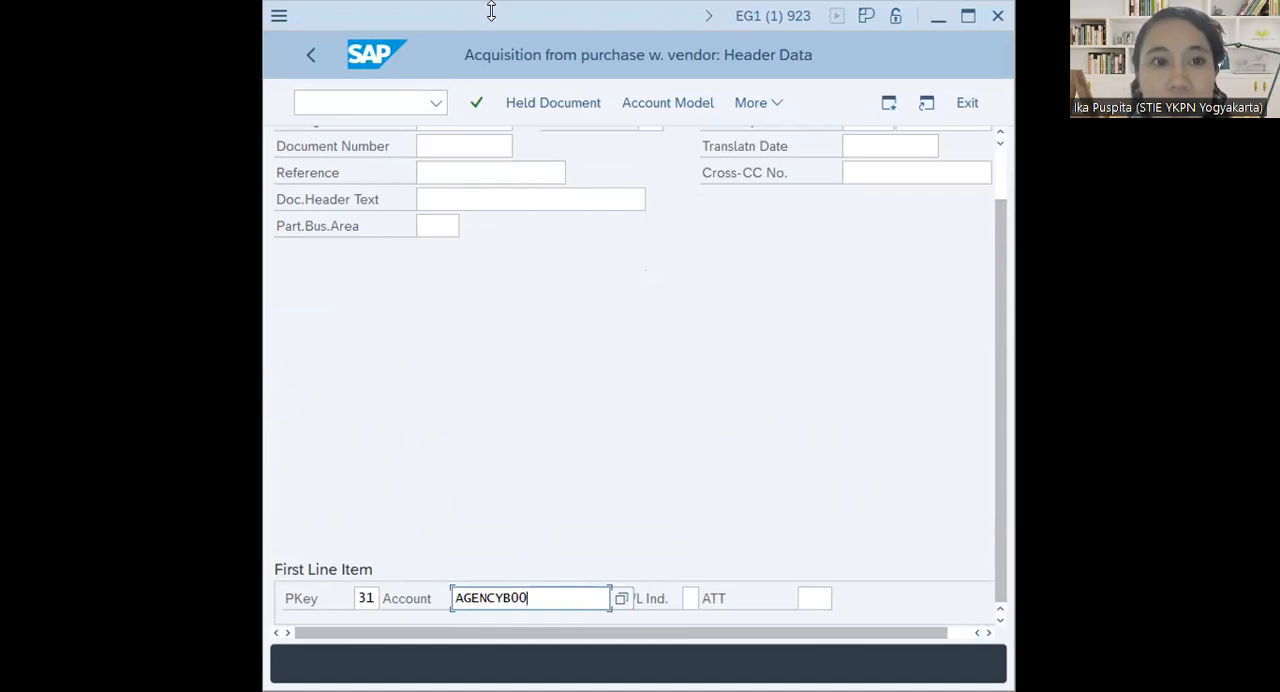
left_click(477, 105)
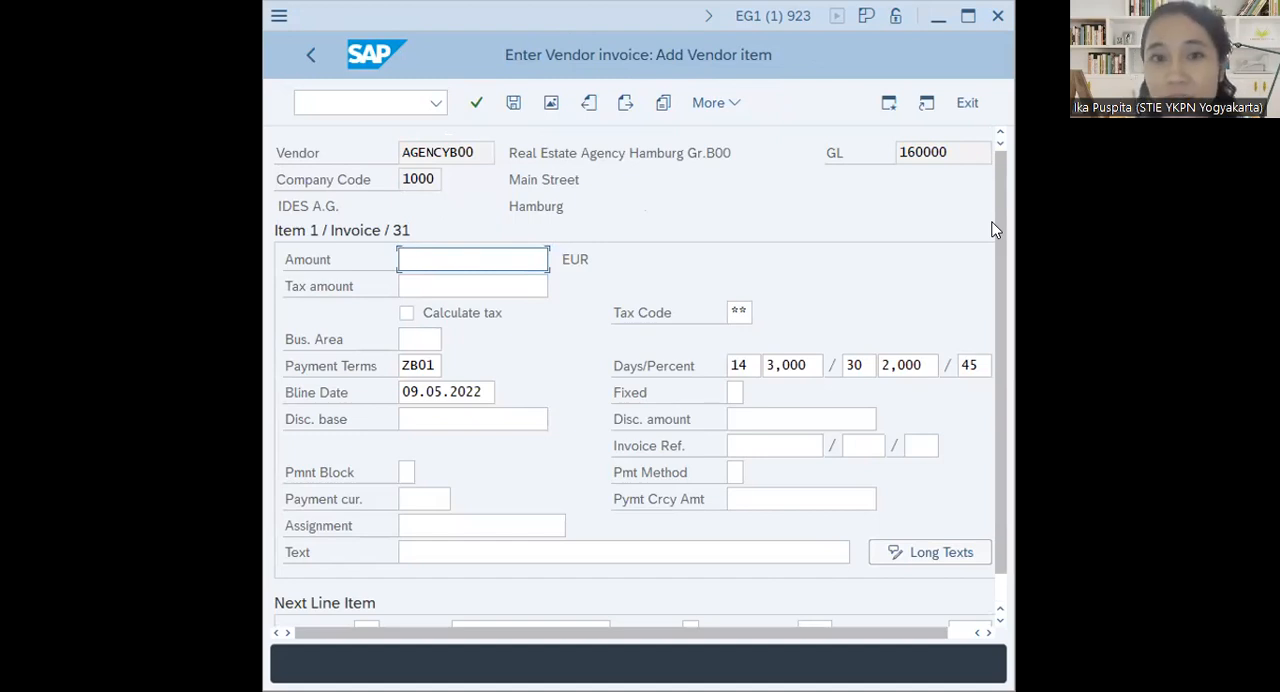
Enter an amount of 1100000 EUR and a tax amount of 100000 for the vendor invoice item
type("1100")
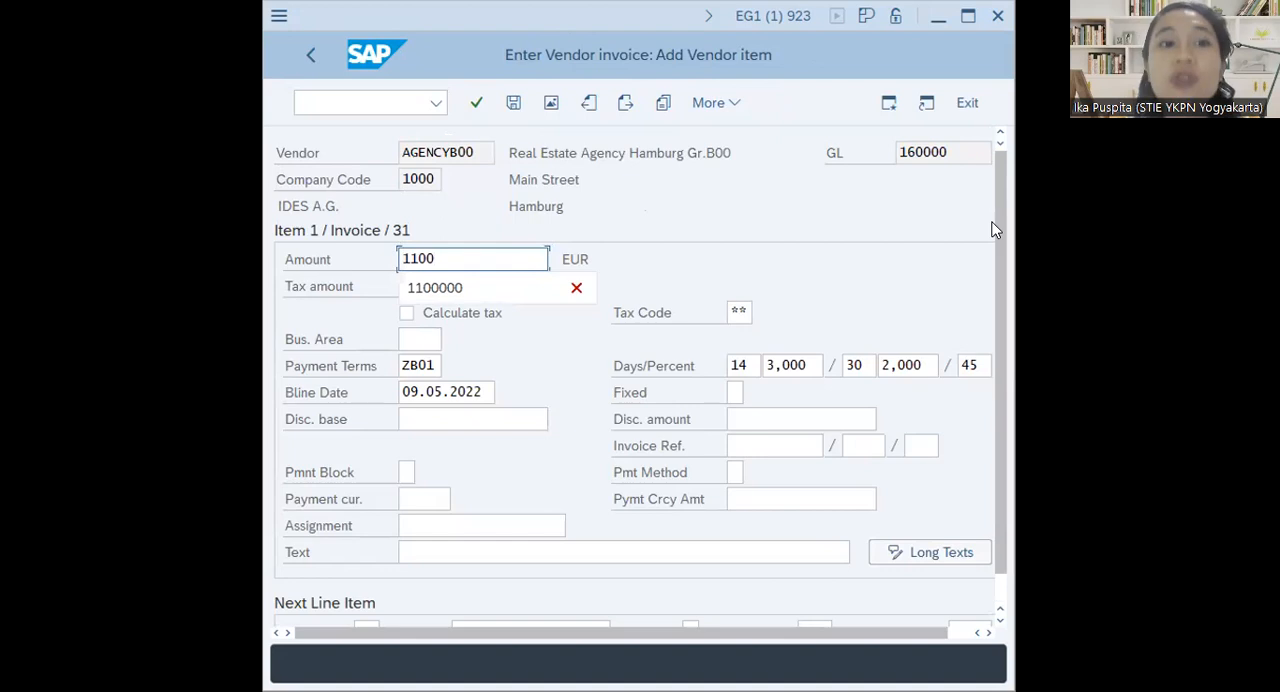
type("000")
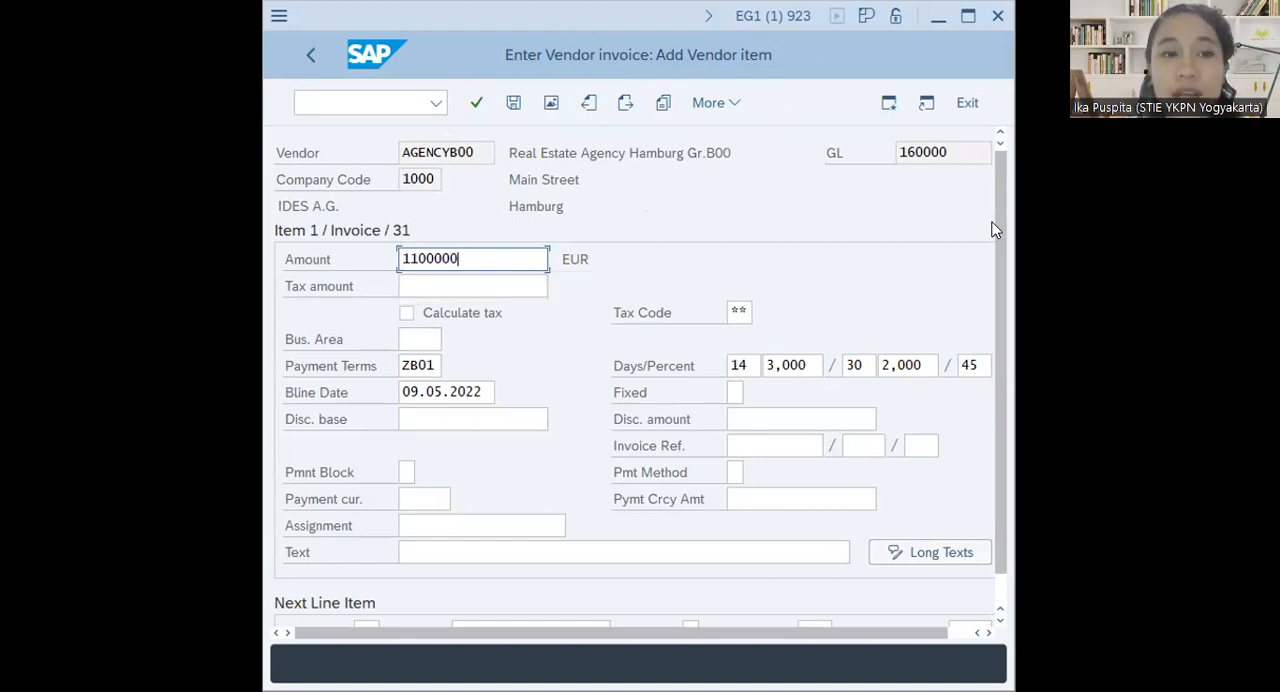
left_click(406, 286)
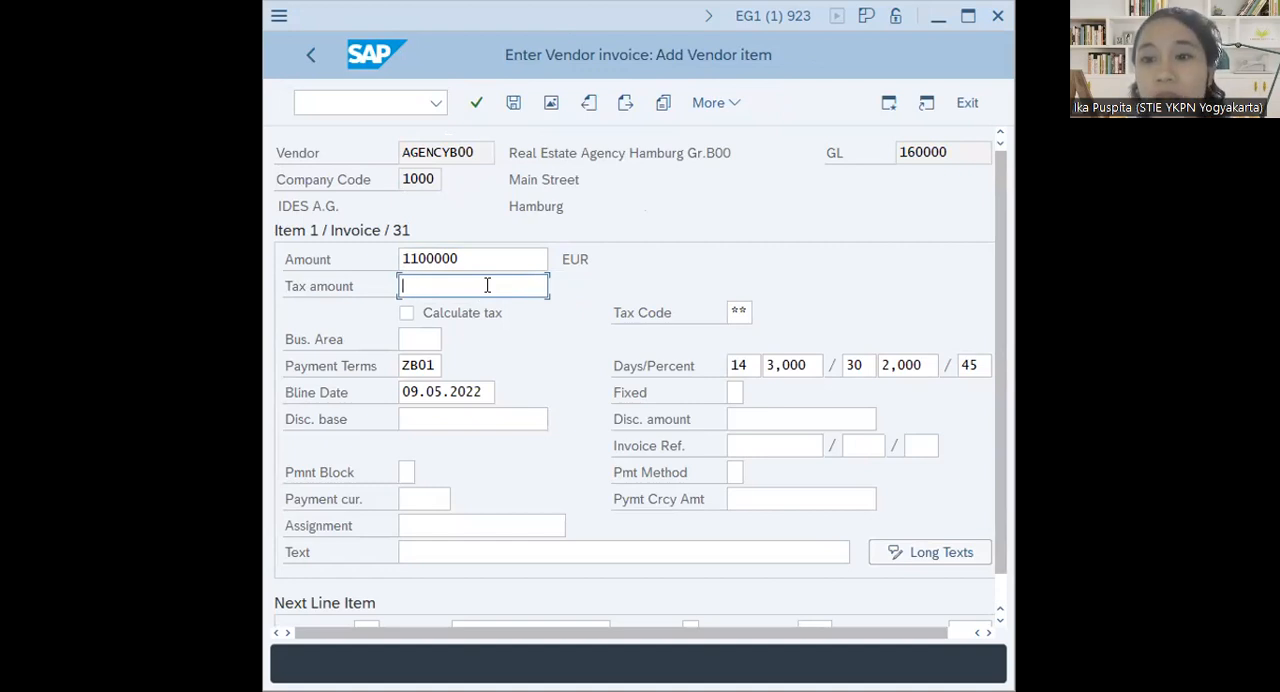
type("100")
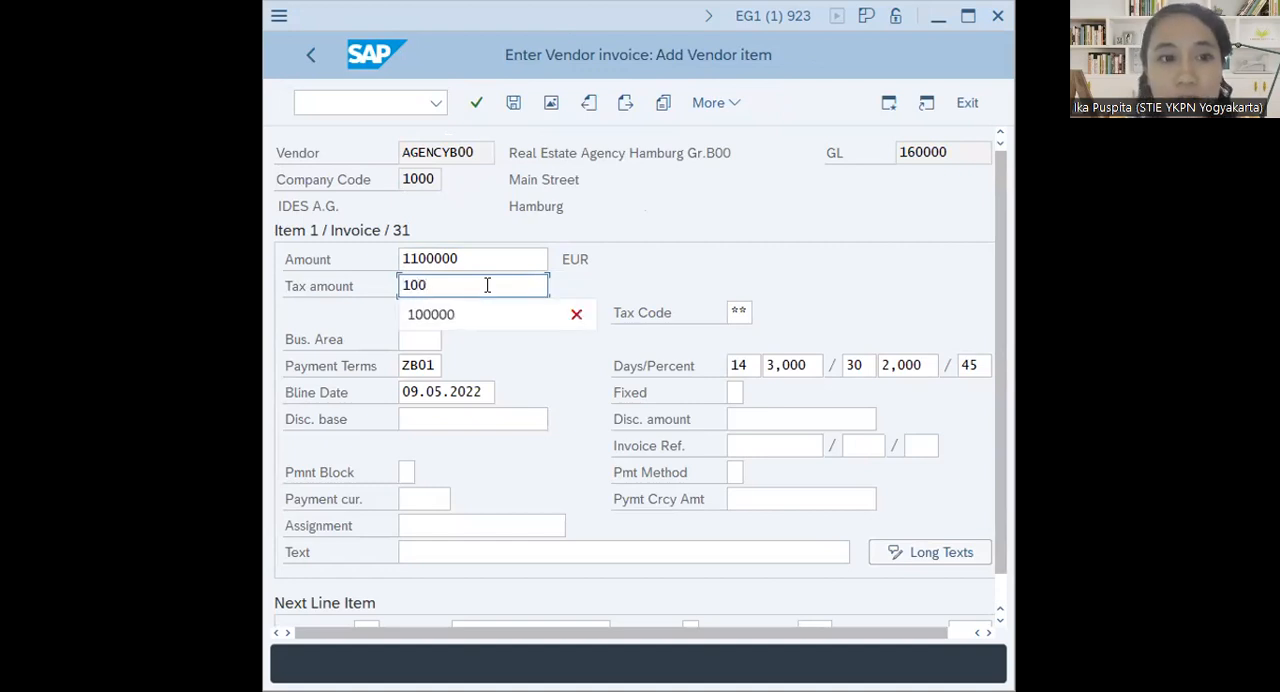
type("000")
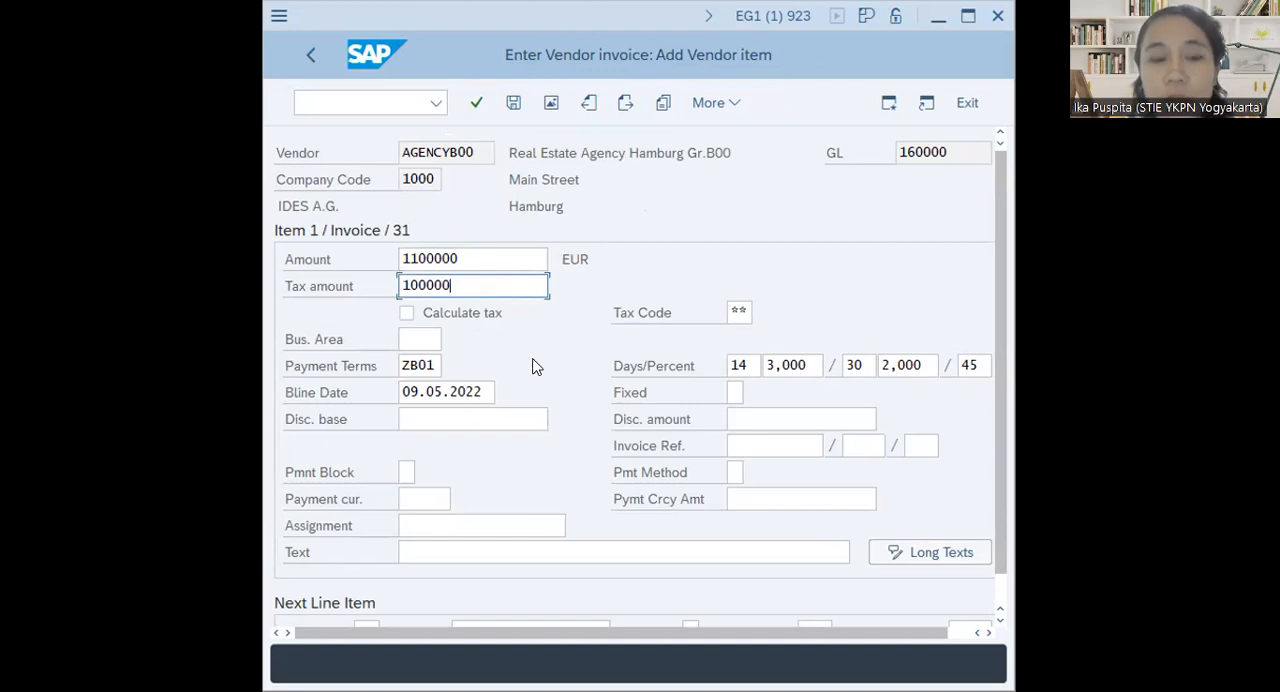
Choose tax code 1I, Input tax 10%, for the vendor invoice item
left_click(733, 308)
left_click(765, 310)
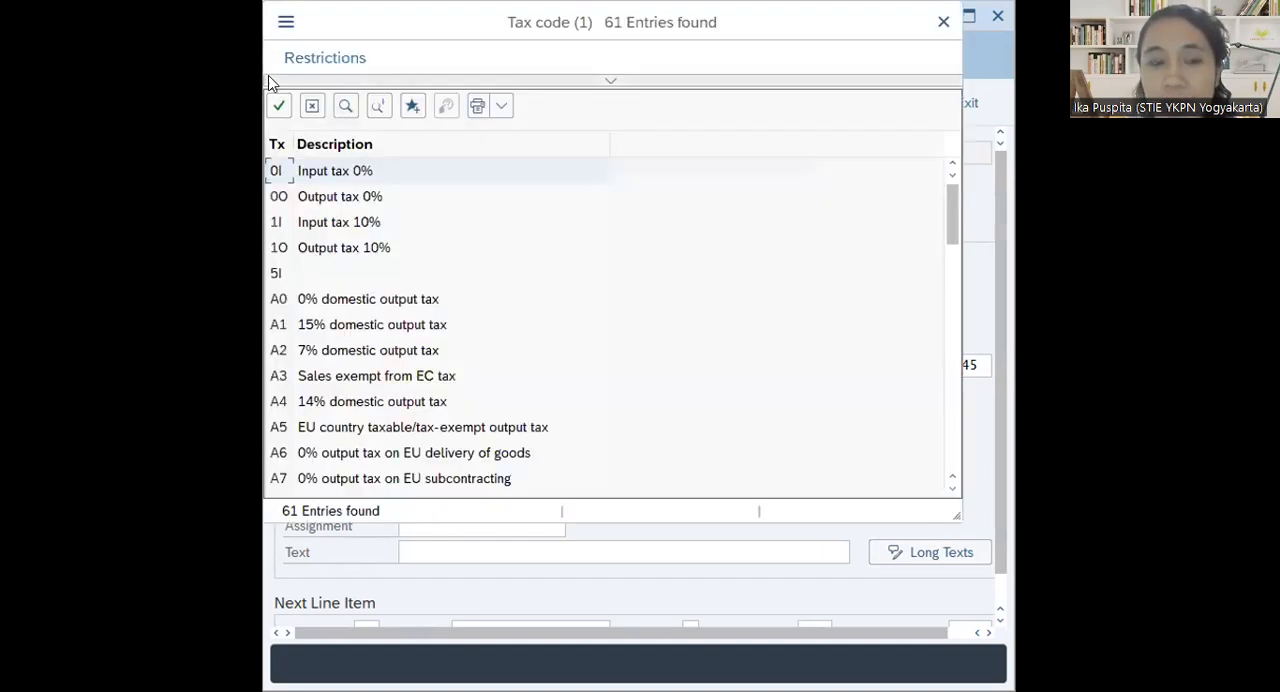
double_click(322, 226)
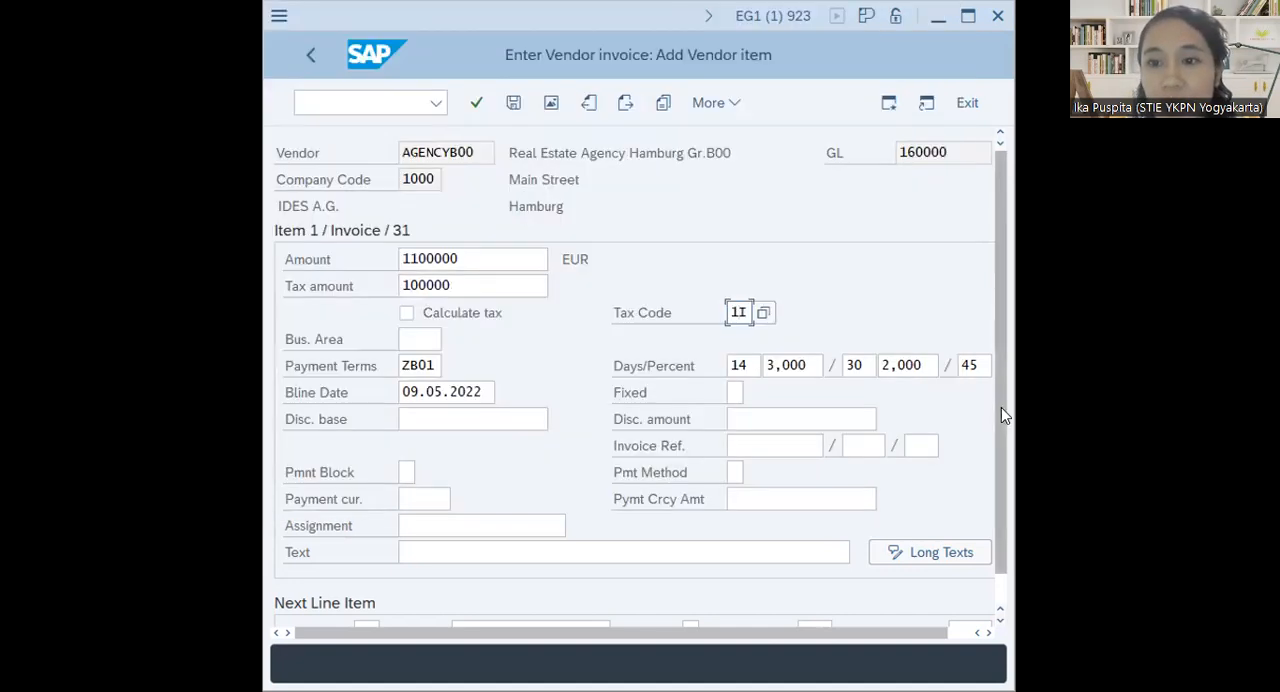
Change the vendor item's payment terms to R001, the retainage terms with three installments
left_click(435, 362)
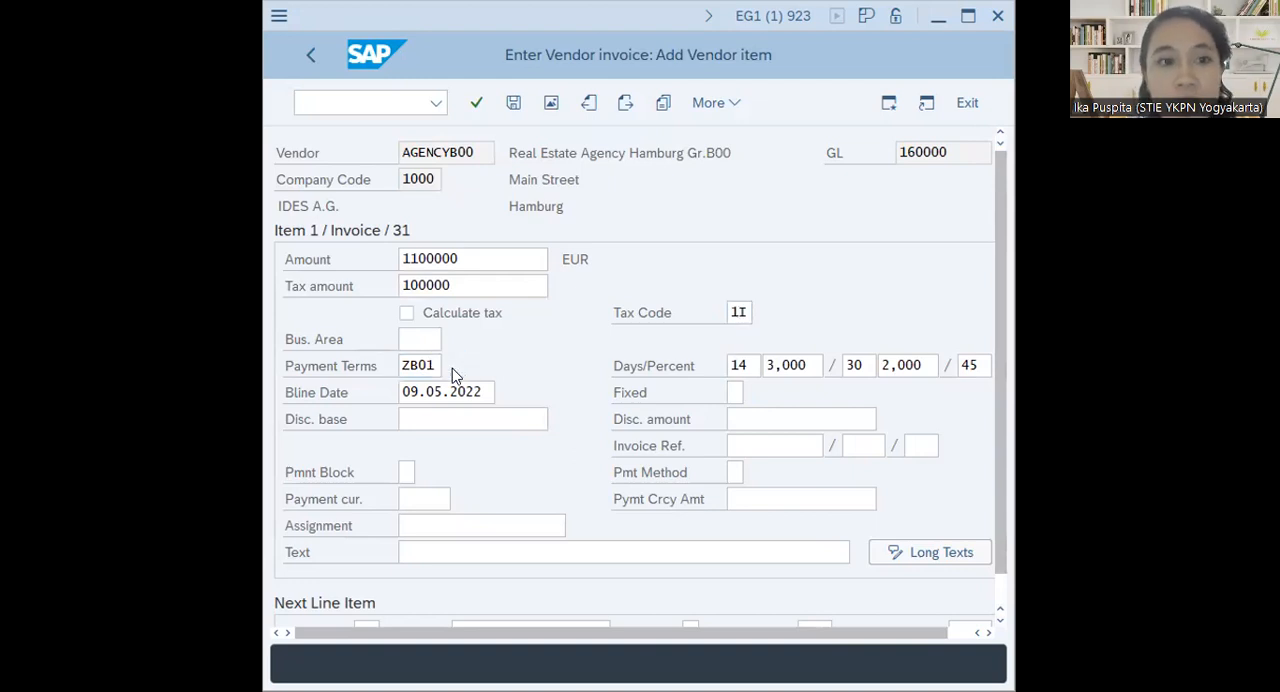
left_click(443, 372)
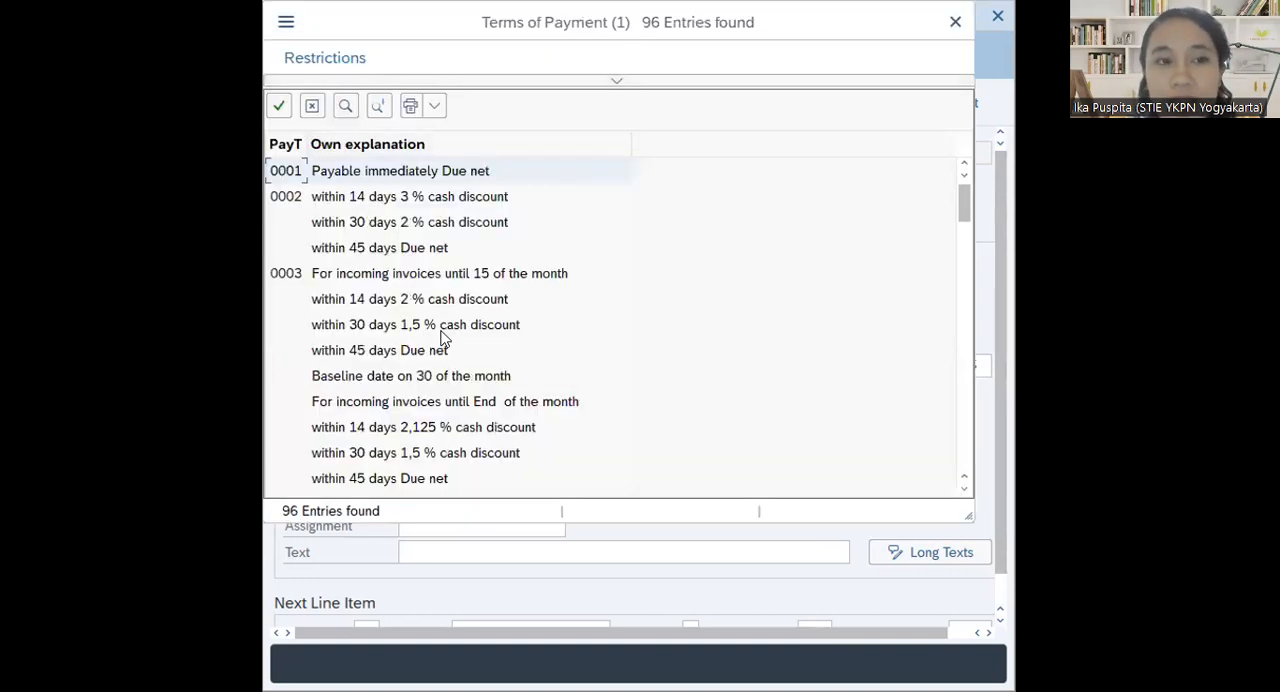
scroll(445, 345, "down", 5)
scroll(445, 357, "down", 10)
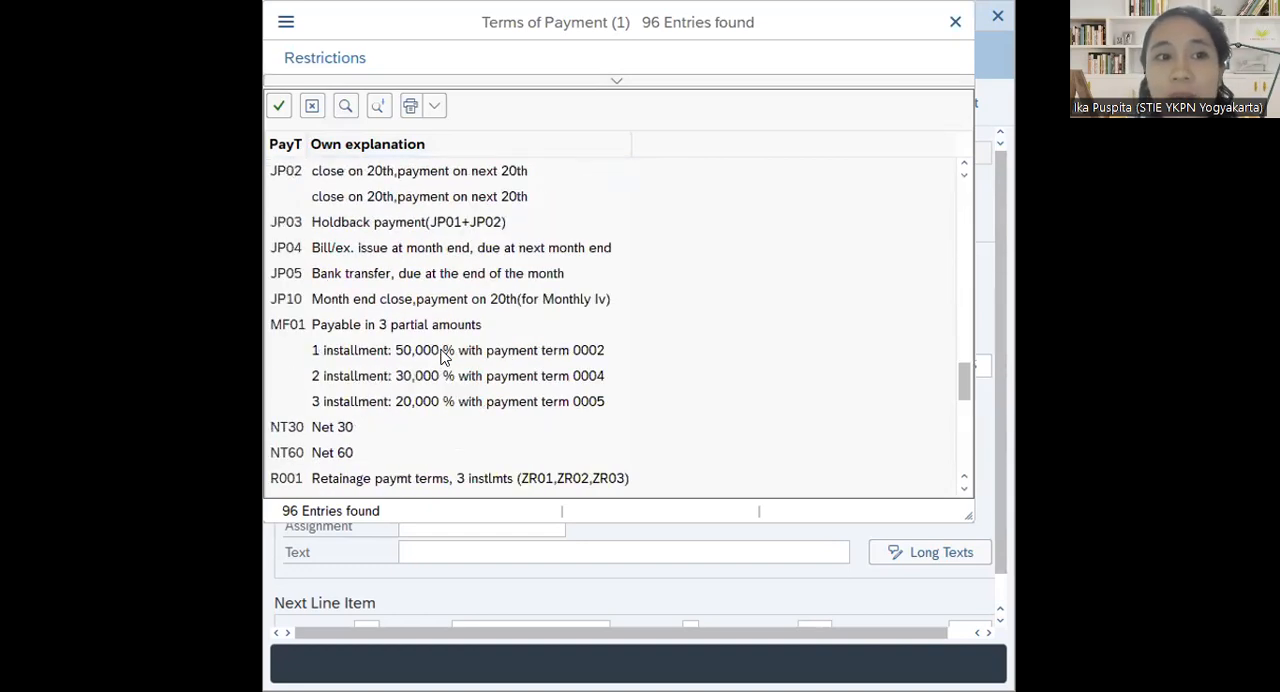
scroll(445, 357, "down", 3)
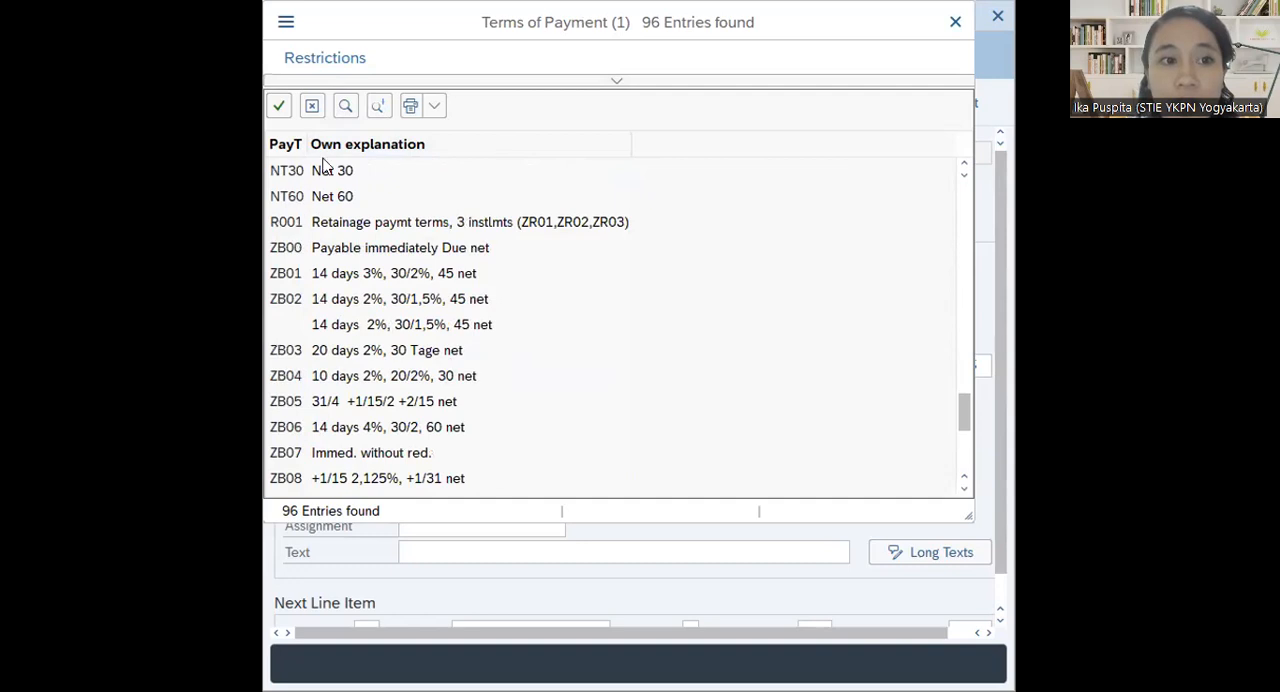
double_click(368, 228)
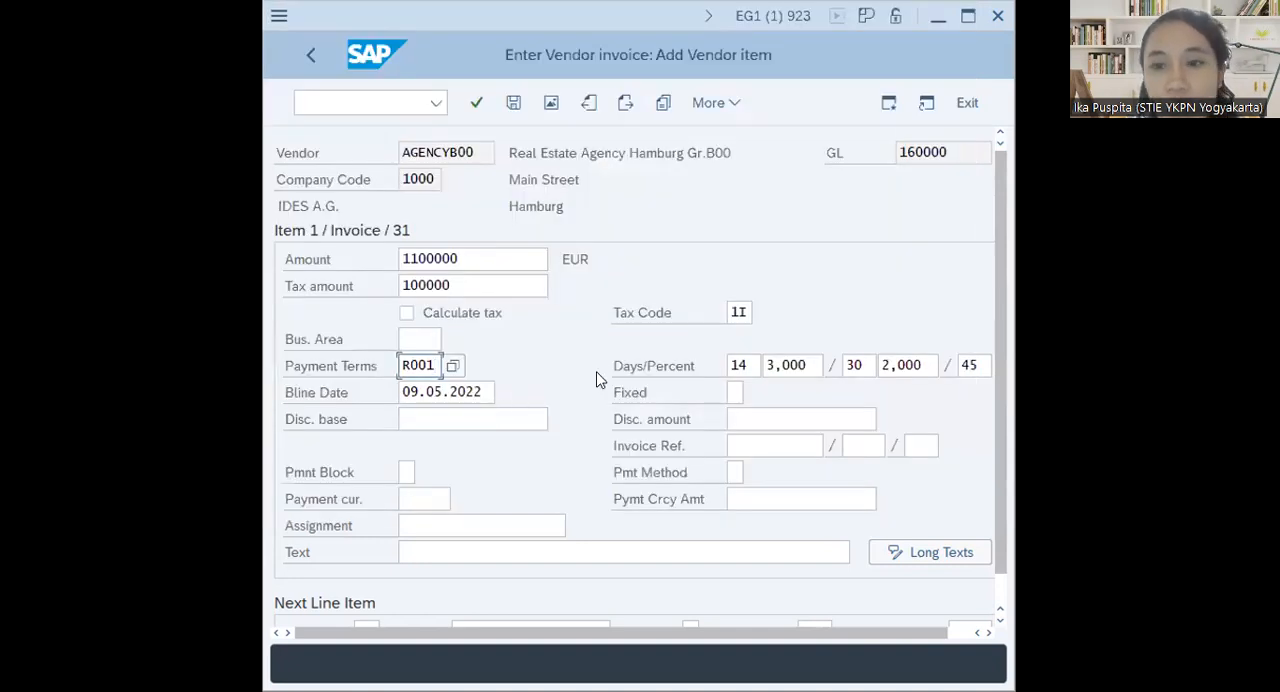
Enter posting key 70, asset 1364 and transaction type 100 for the next line item, and proceed to the asset item
scroll(530, 427, "down", 1)
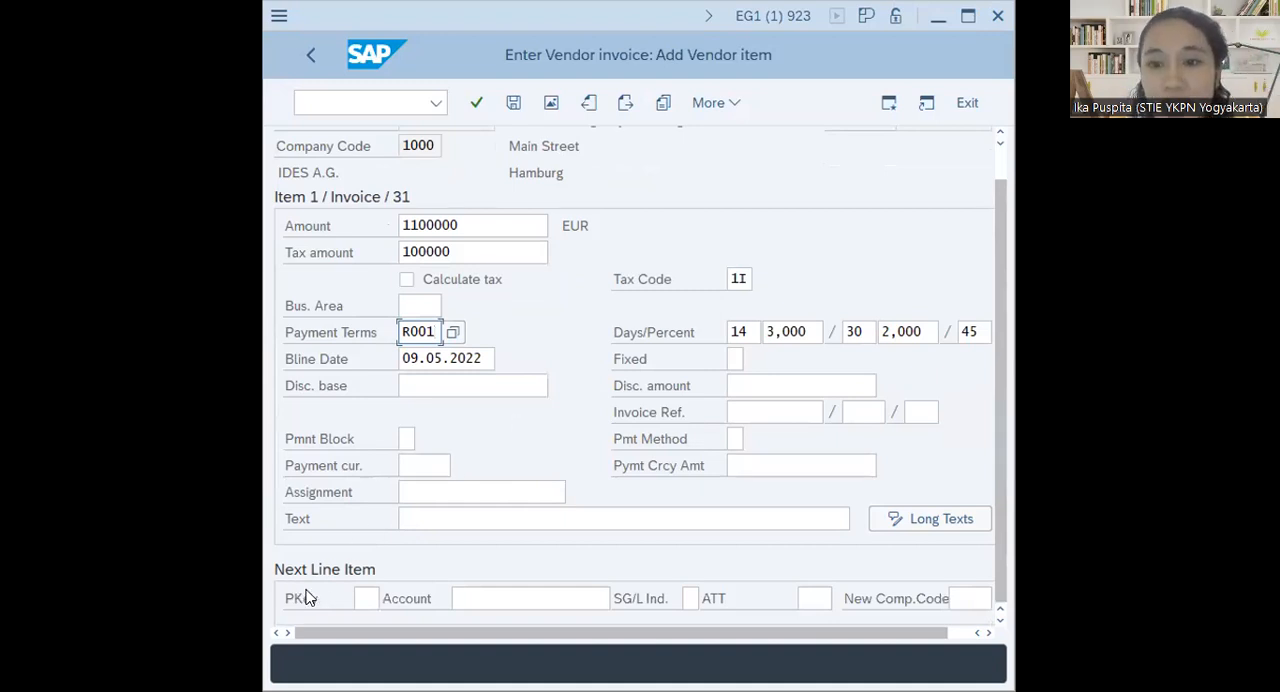
left_click(374, 601)
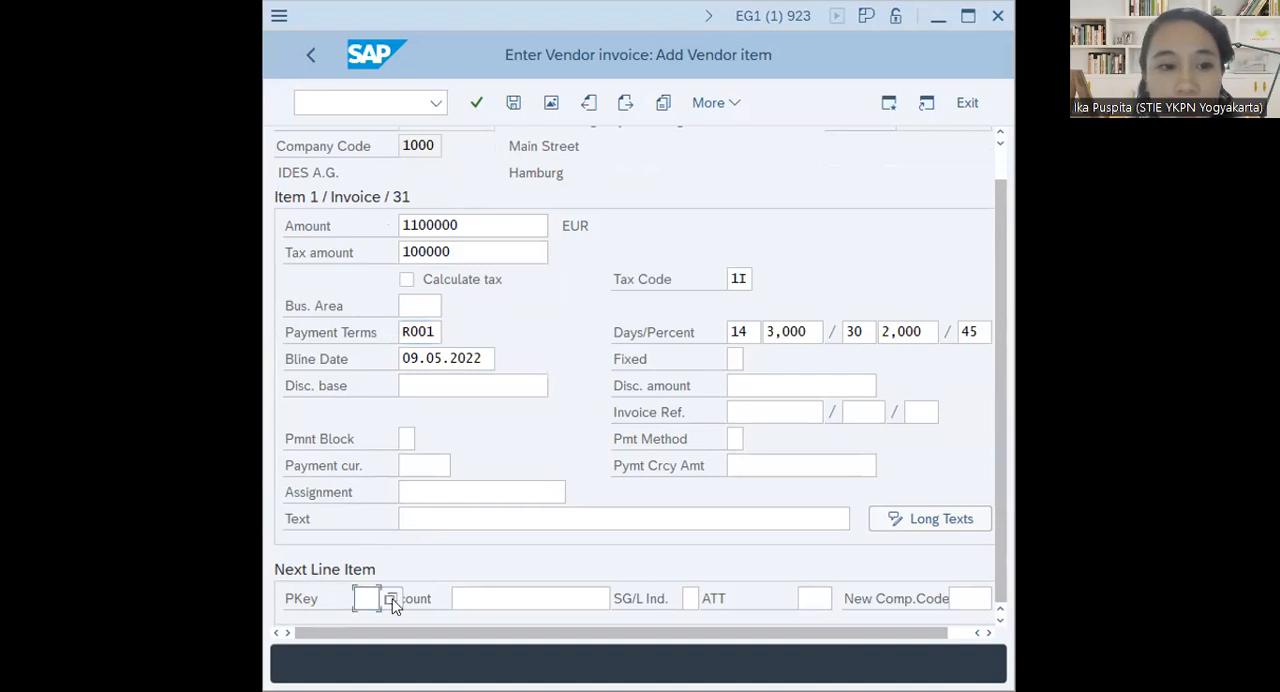
type("70")
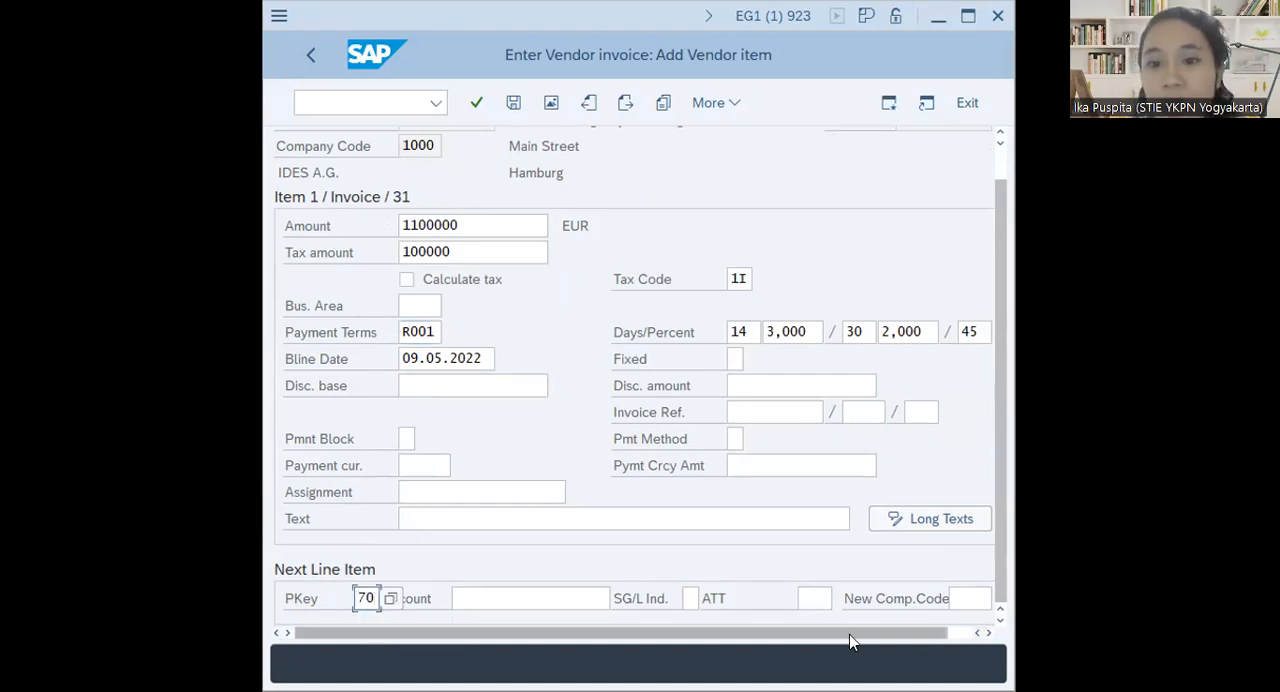
left_click(540, 596)
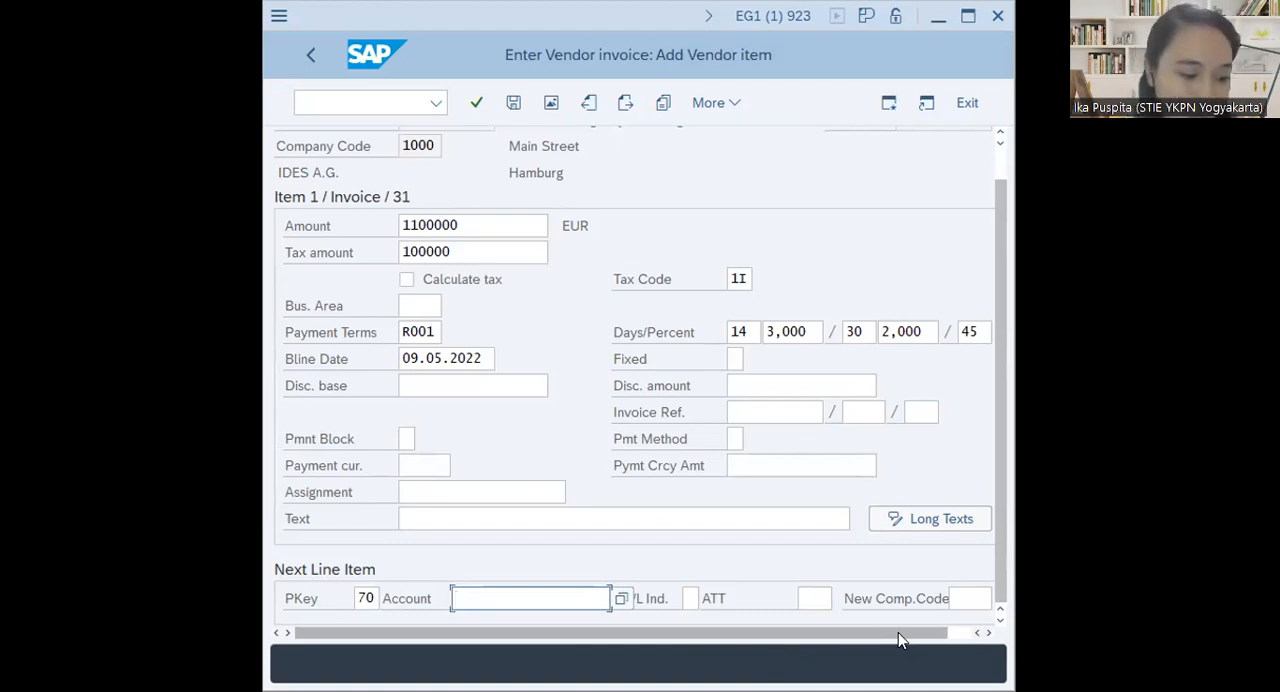
type("13")
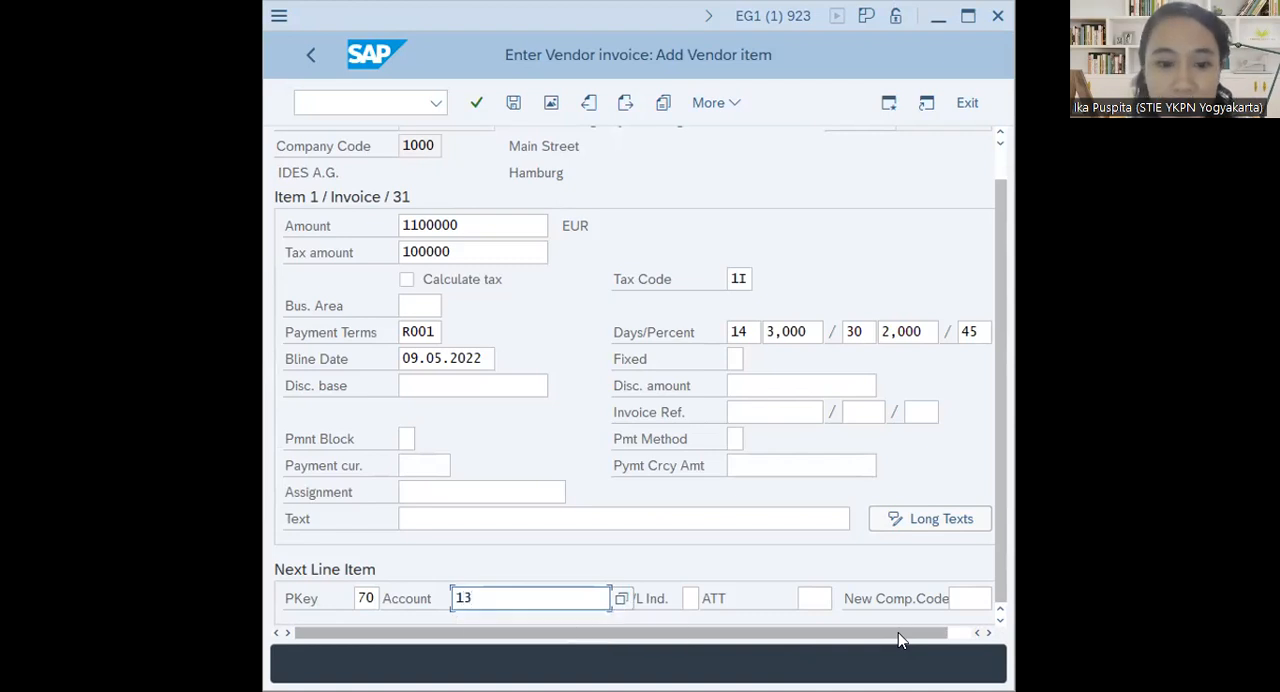
type("64")
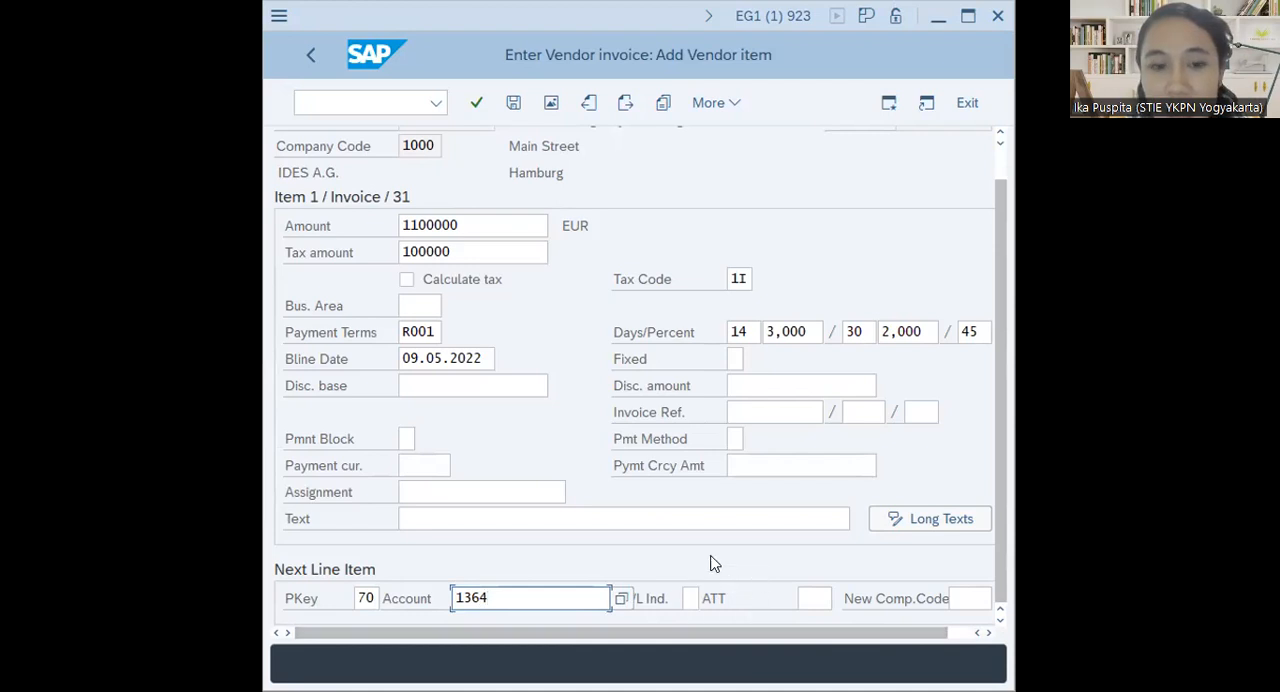
left_click(818, 598)
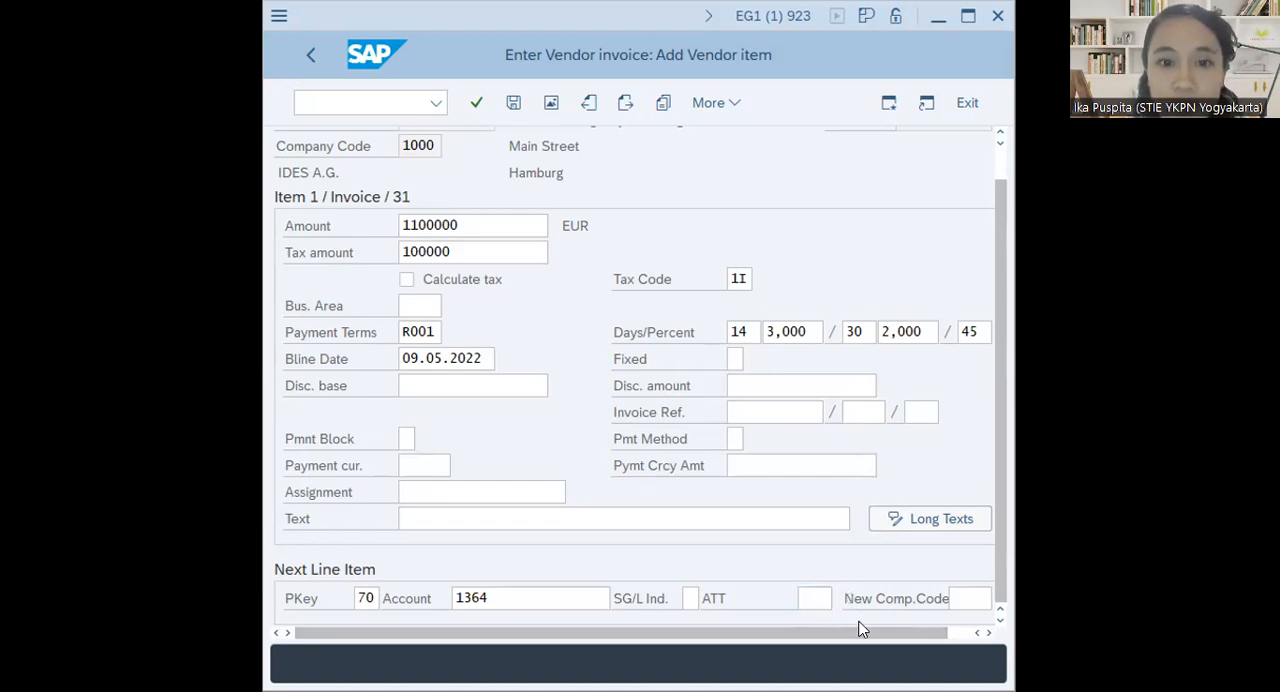
double_click(869, 465)
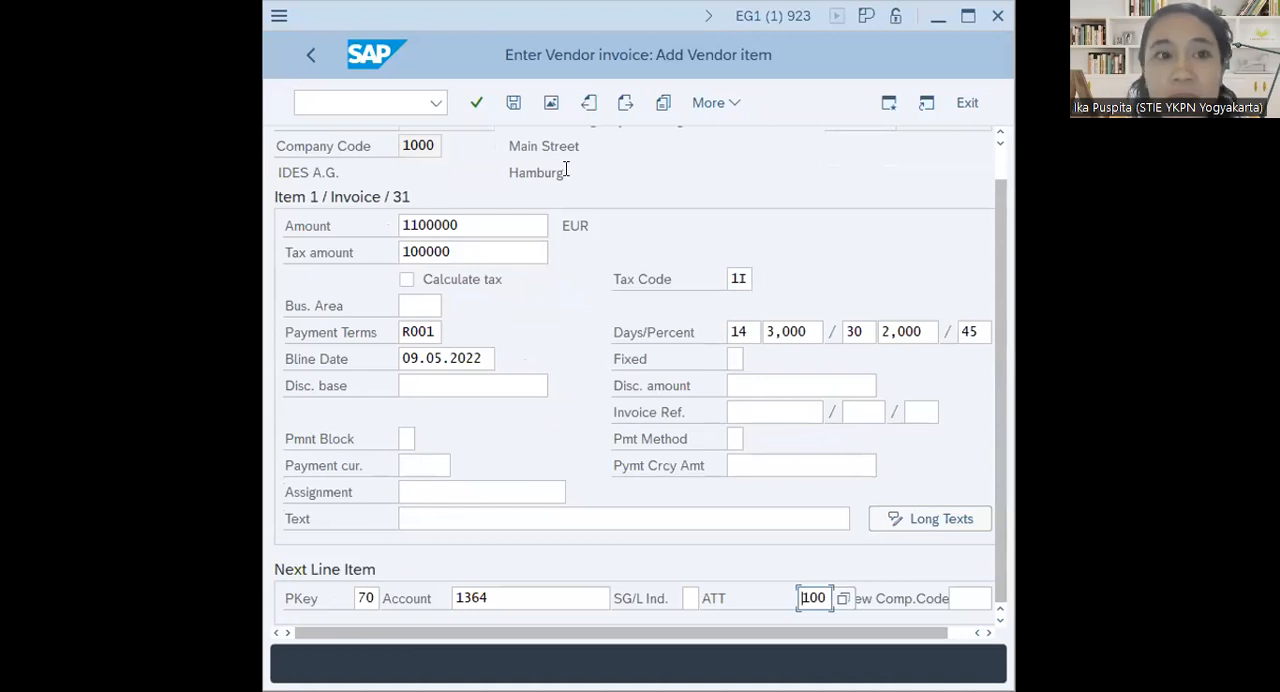
left_click(477, 104)
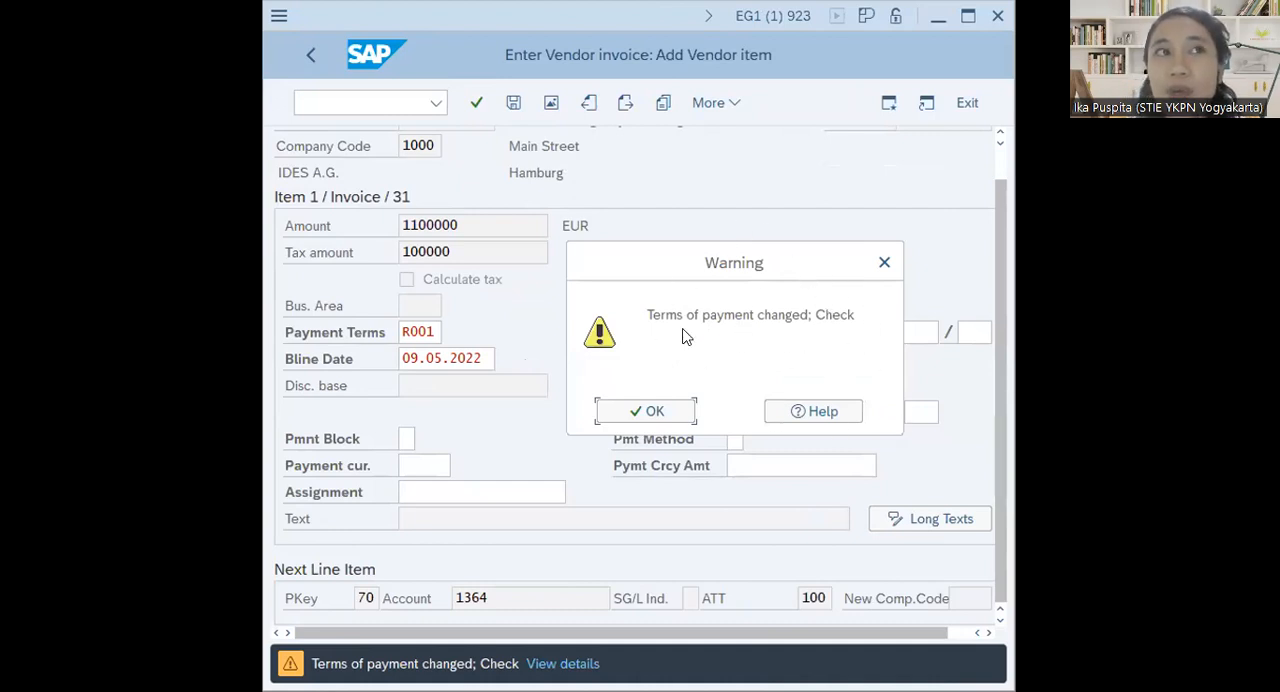
left_click(655, 412)
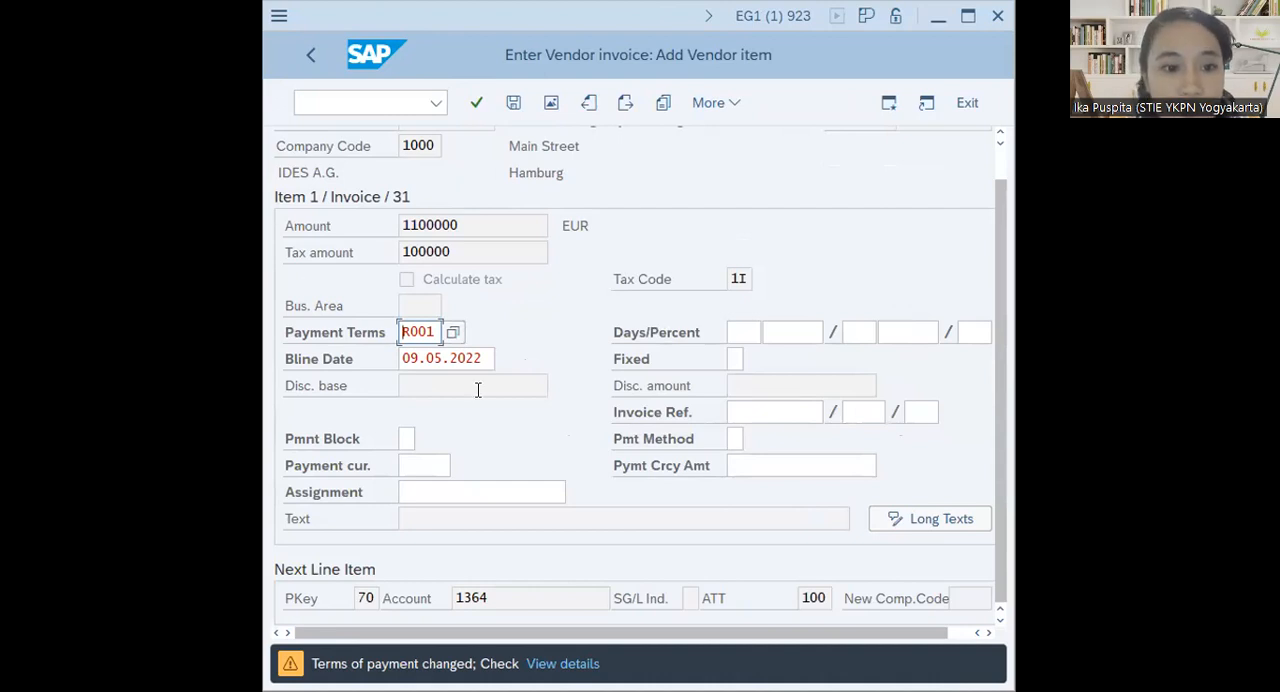
left_click(475, 106)
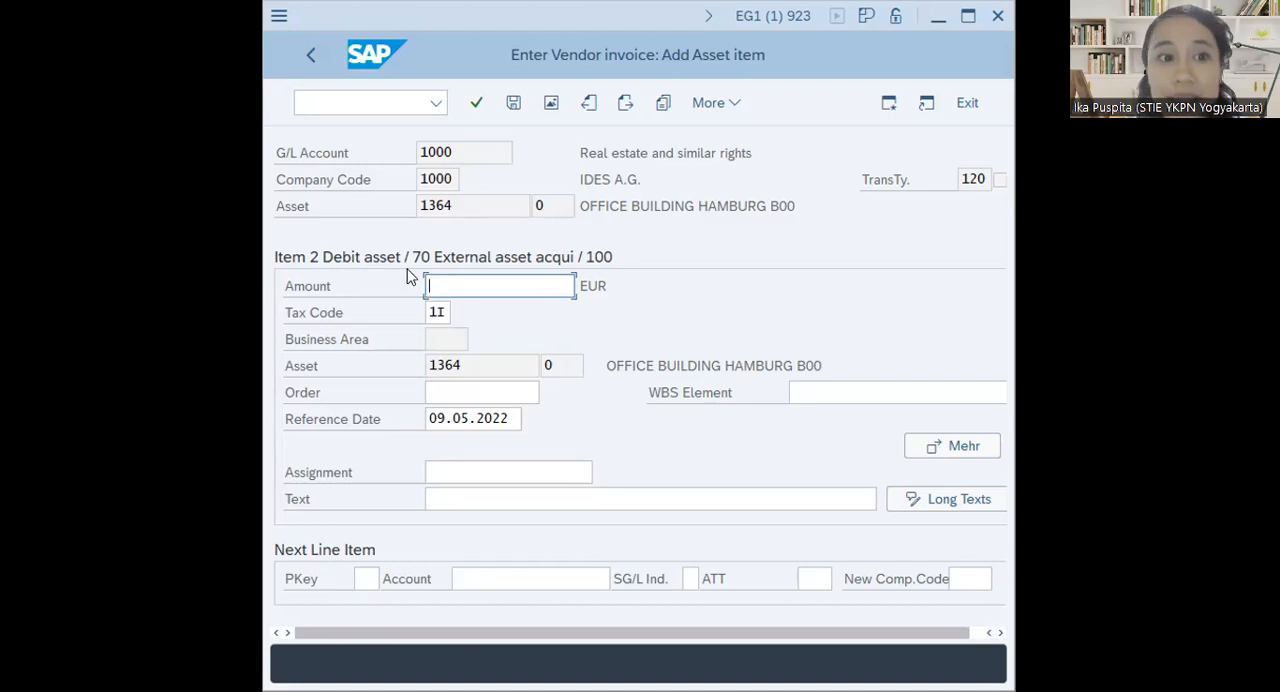
Enter * as the asset item's amount and post the vendor invoice document
type("*")
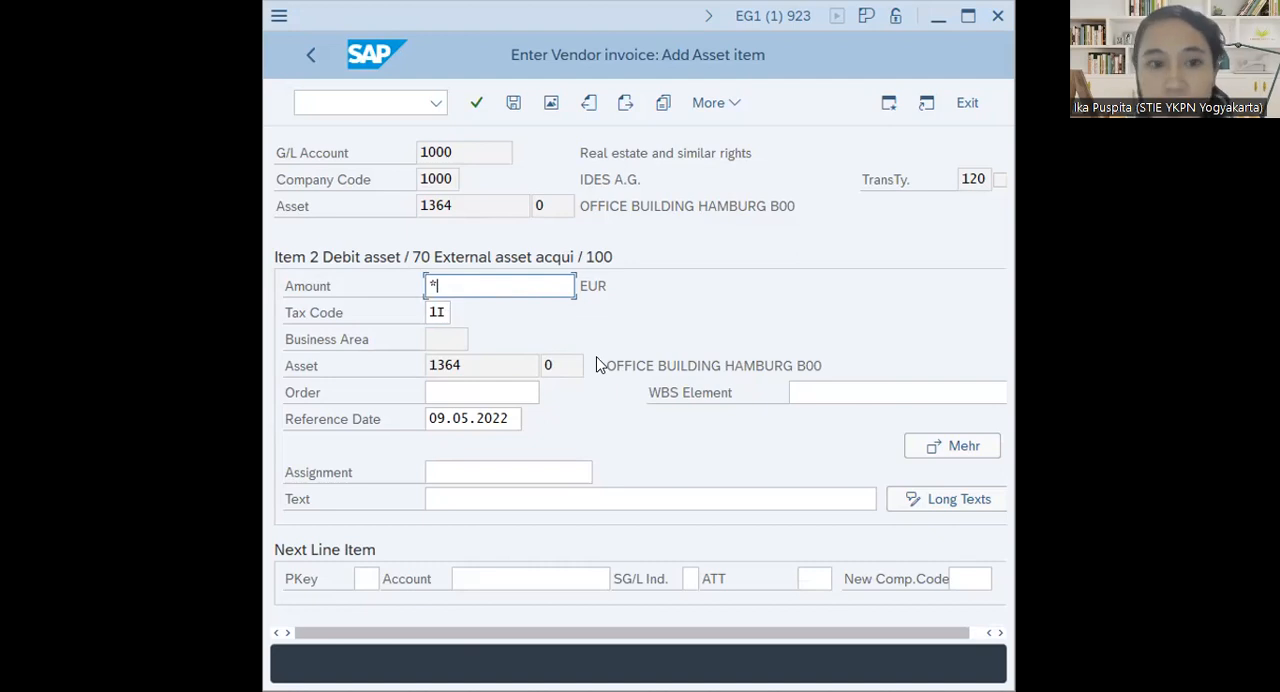
scroll(549, 362, "right", 1)
scroll(562, 389, "left", 1)
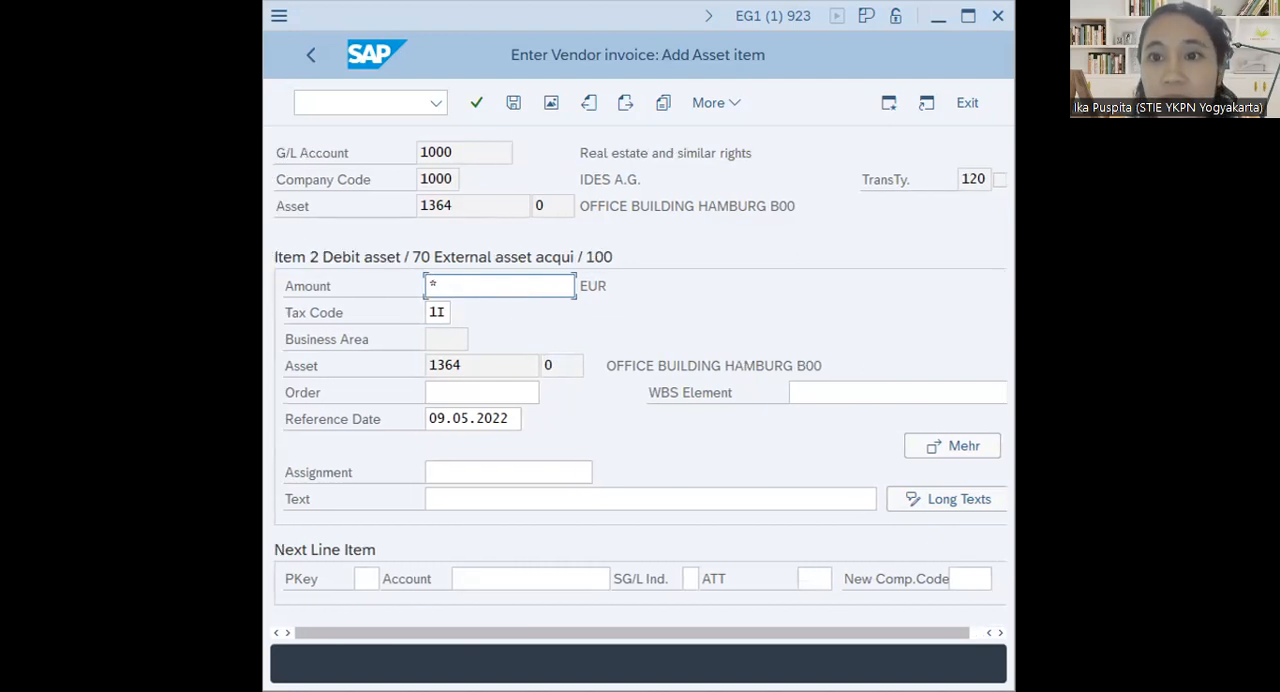
key("alt+Tab")
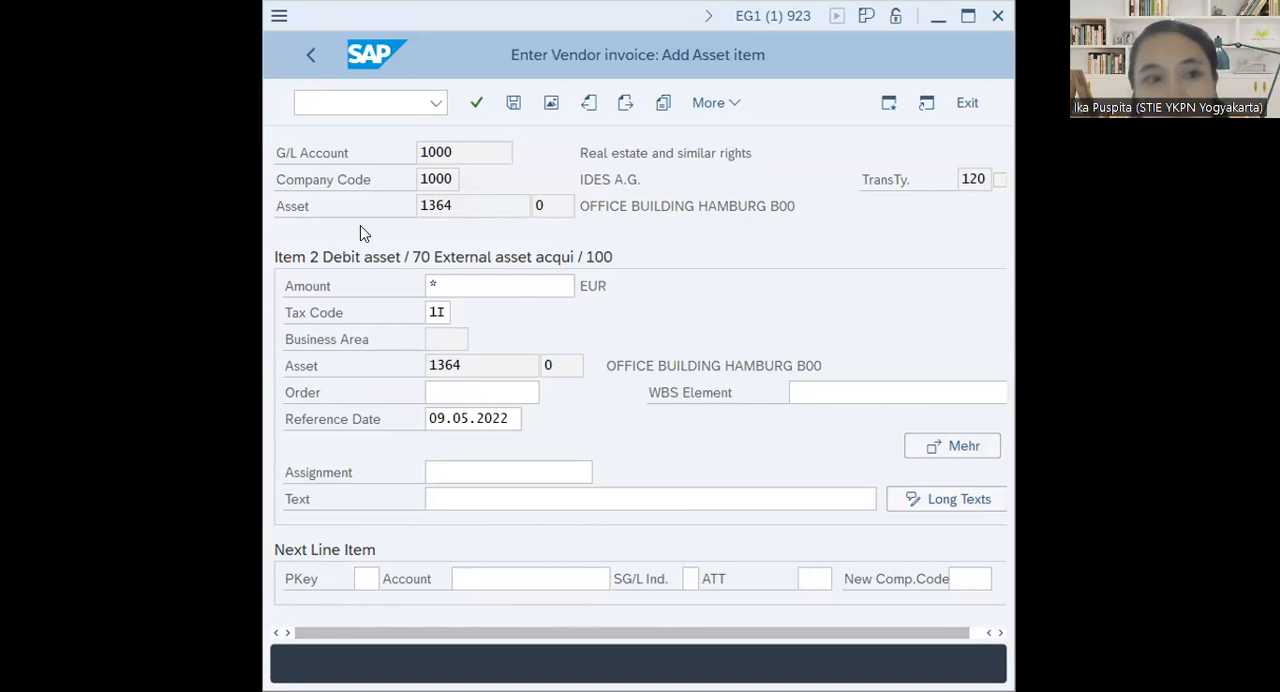
left_click(510, 106)
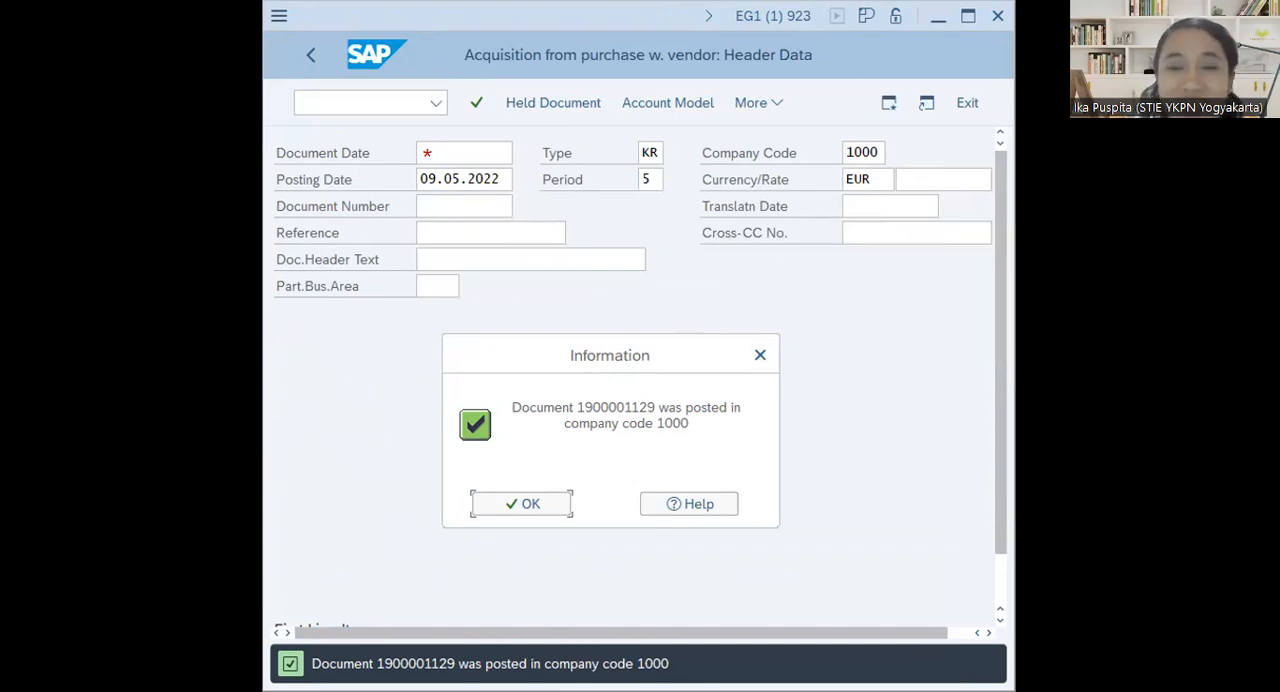
left_click(968, 16)
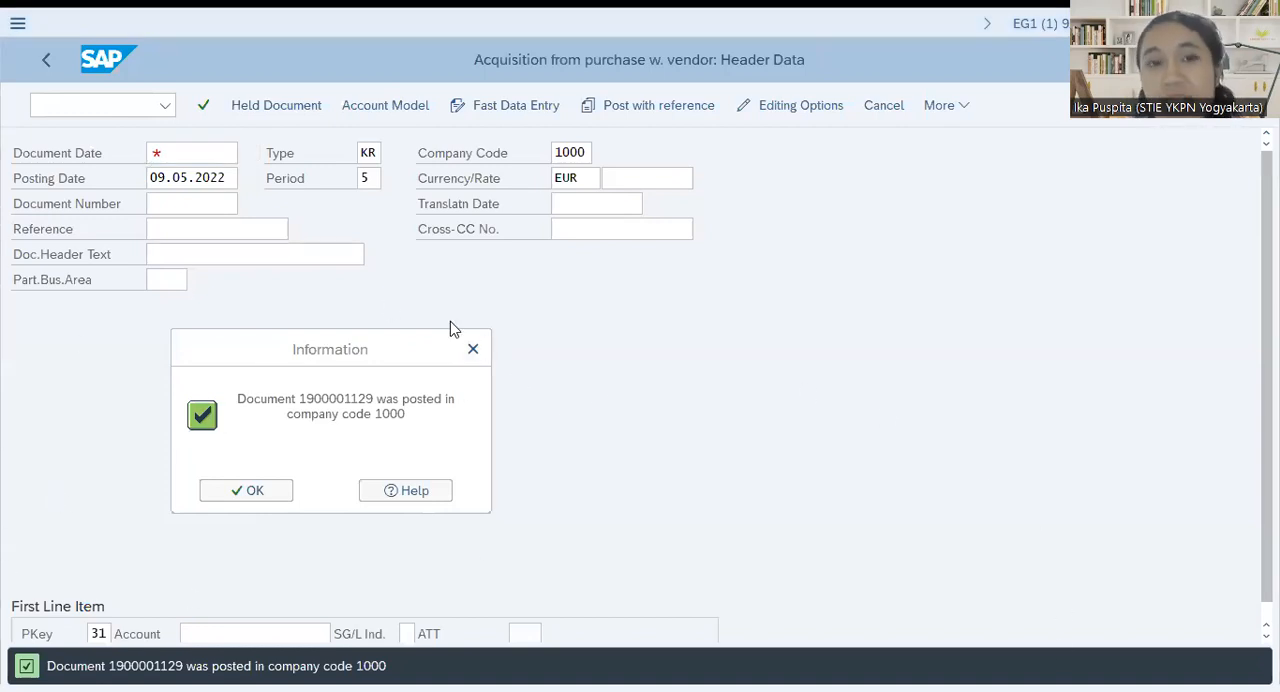
left_click_drag(450, 331, 635, 309)
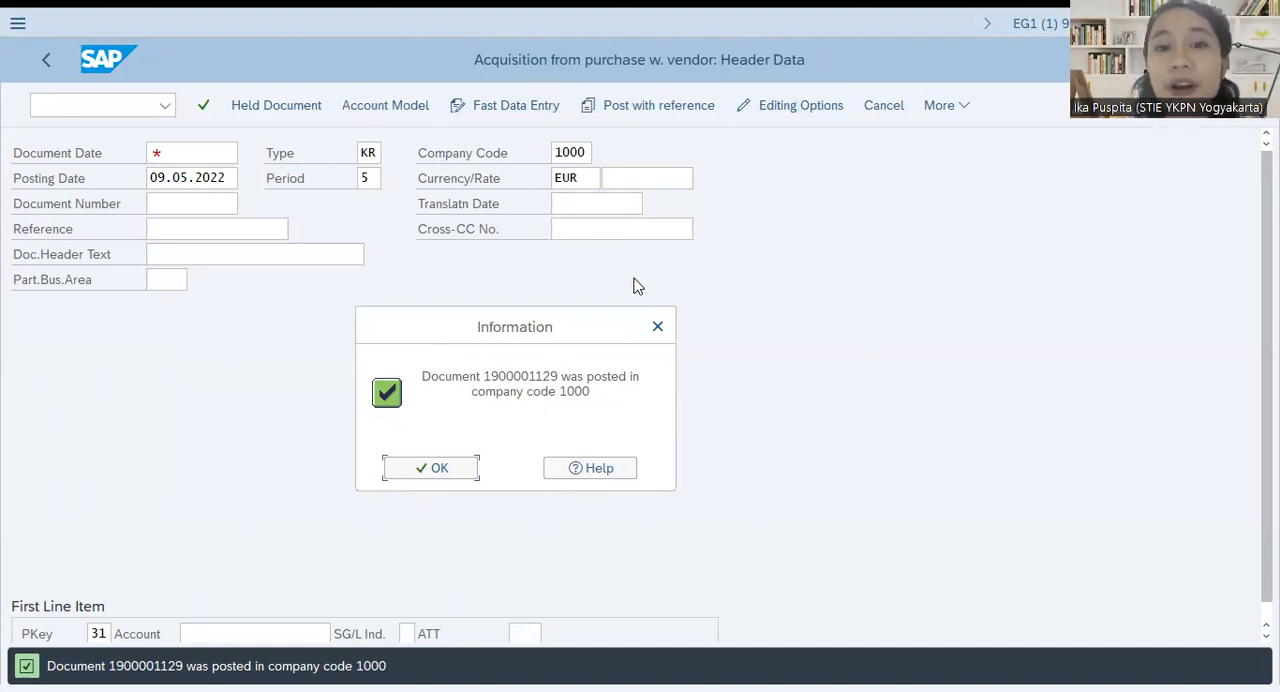
left_click(432, 474)
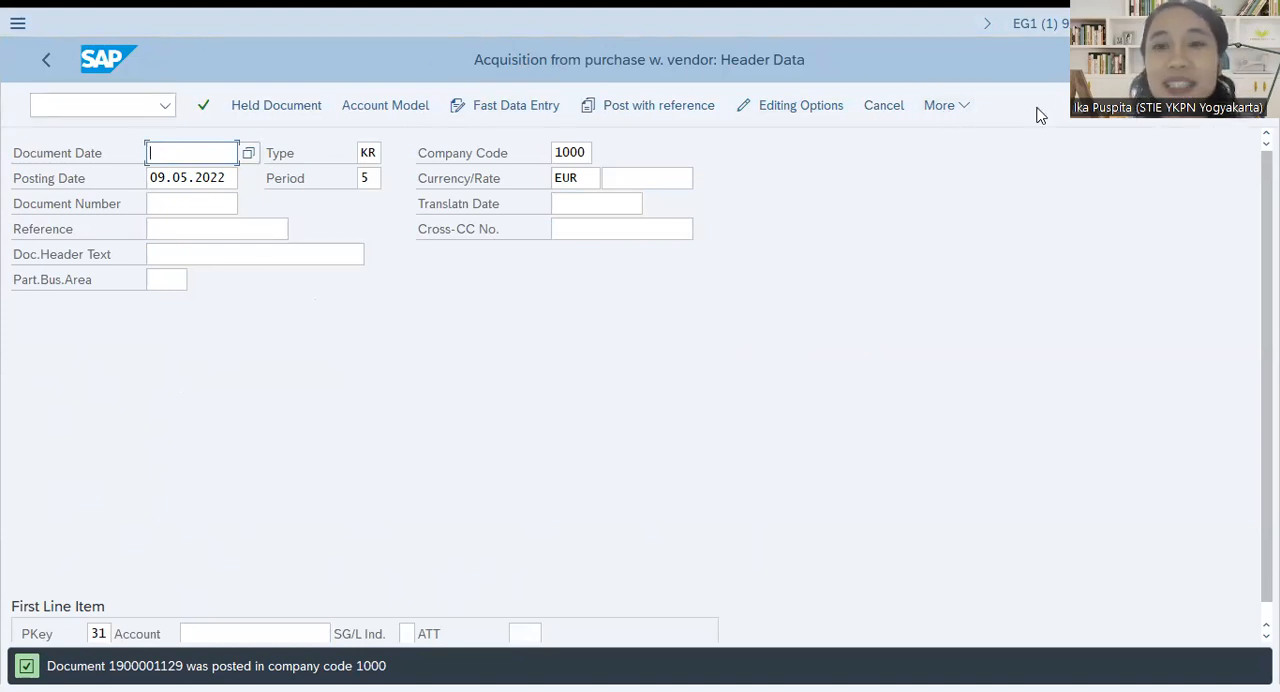
Display the document just posted and review its line items, accounts and amounts in the data entry view
left_click(955, 115)
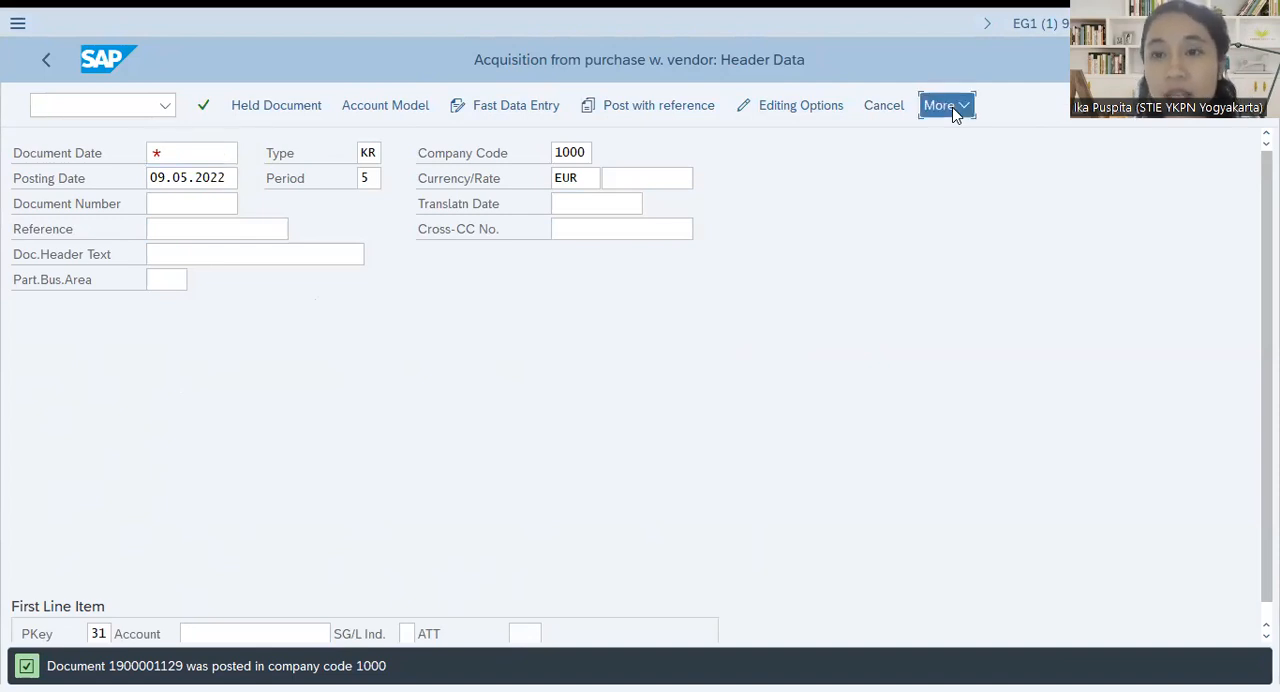
mouse_move(974, 140)
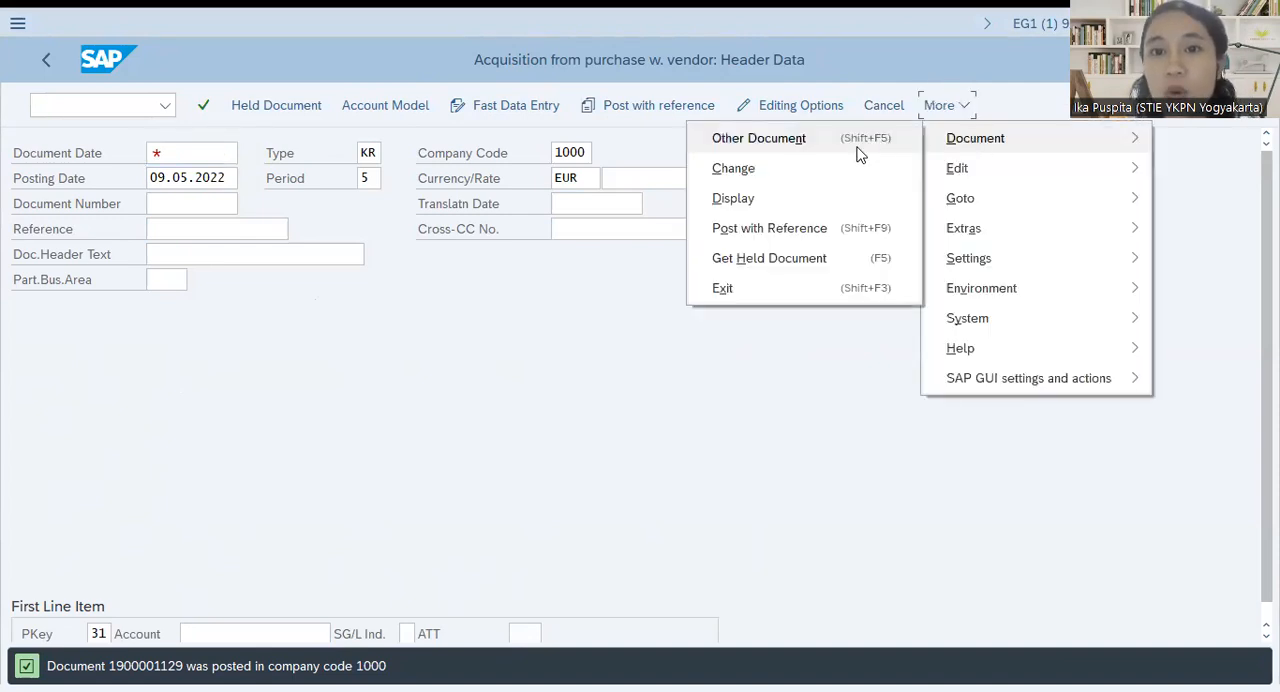
left_click(810, 200)
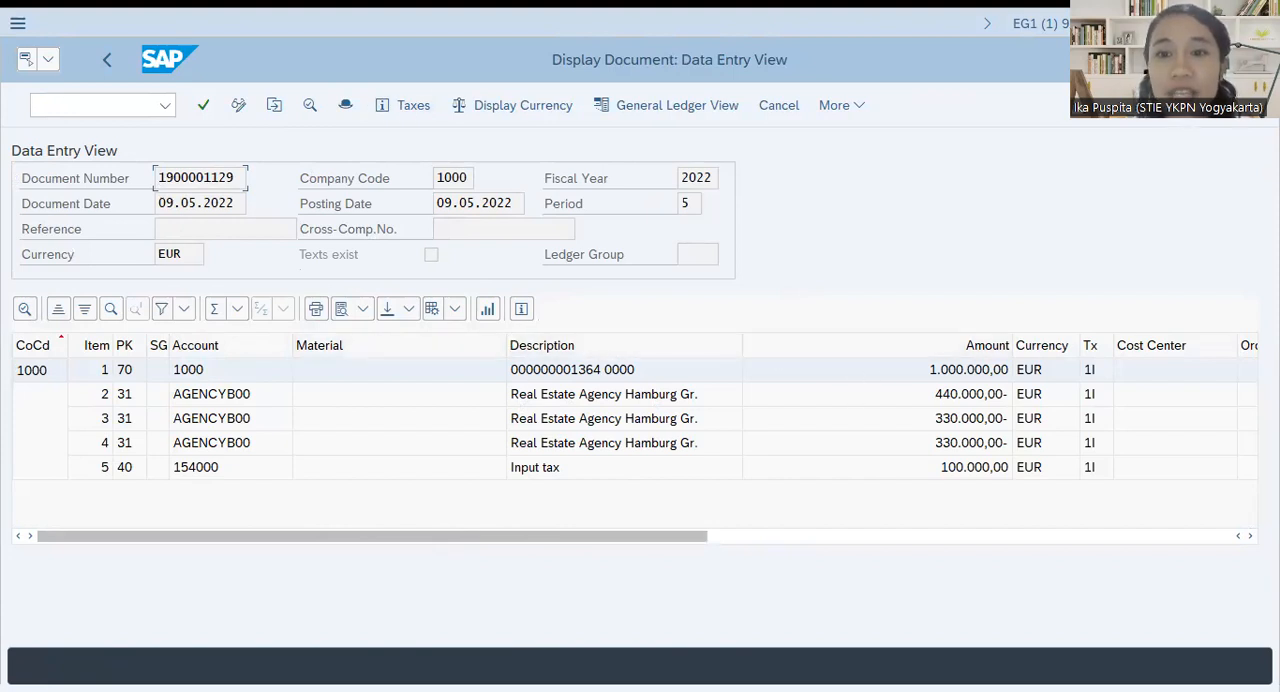
left_click(1234, 23)
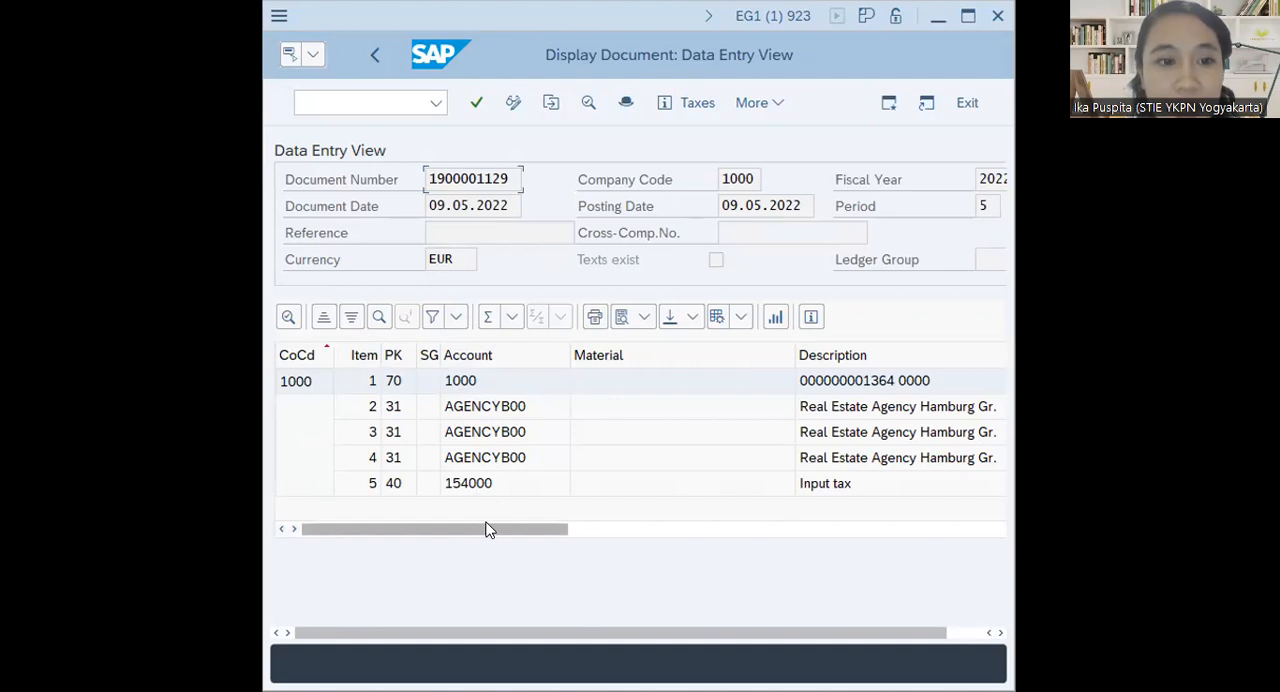
left_click_drag(505, 535, 711, 549)
left_click_drag(514, 535, 329, 529)
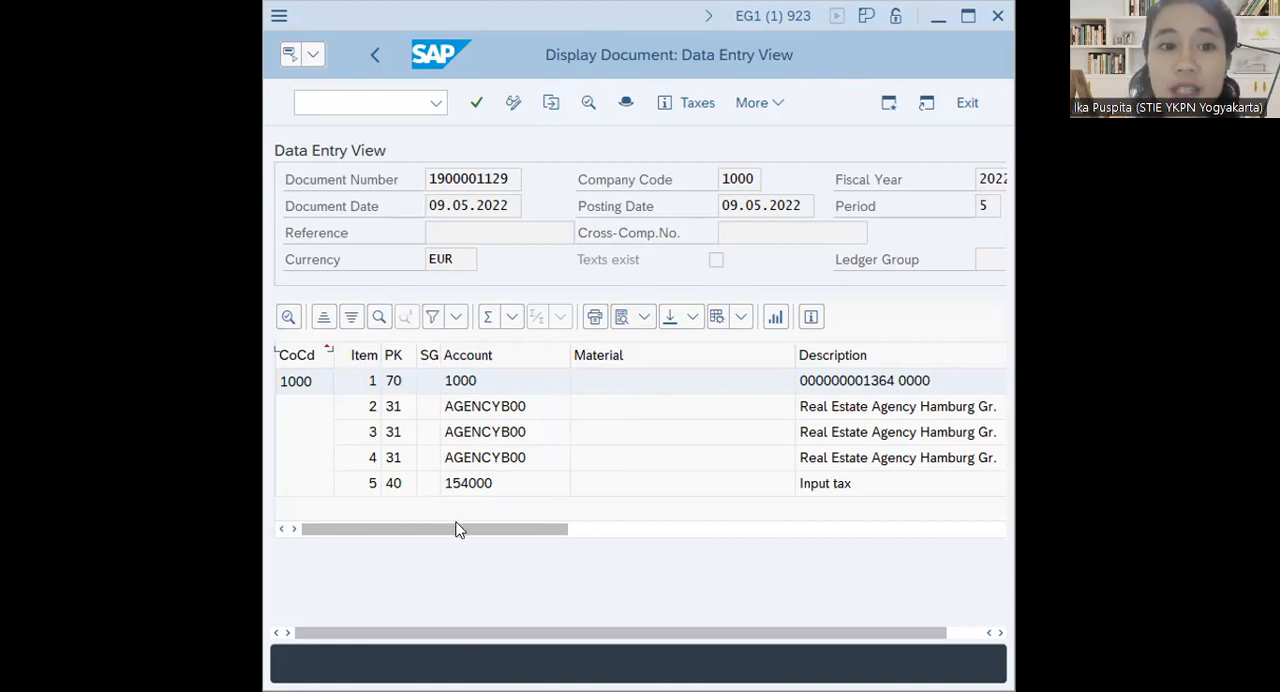
left_click_drag(463, 530, 357, 531)
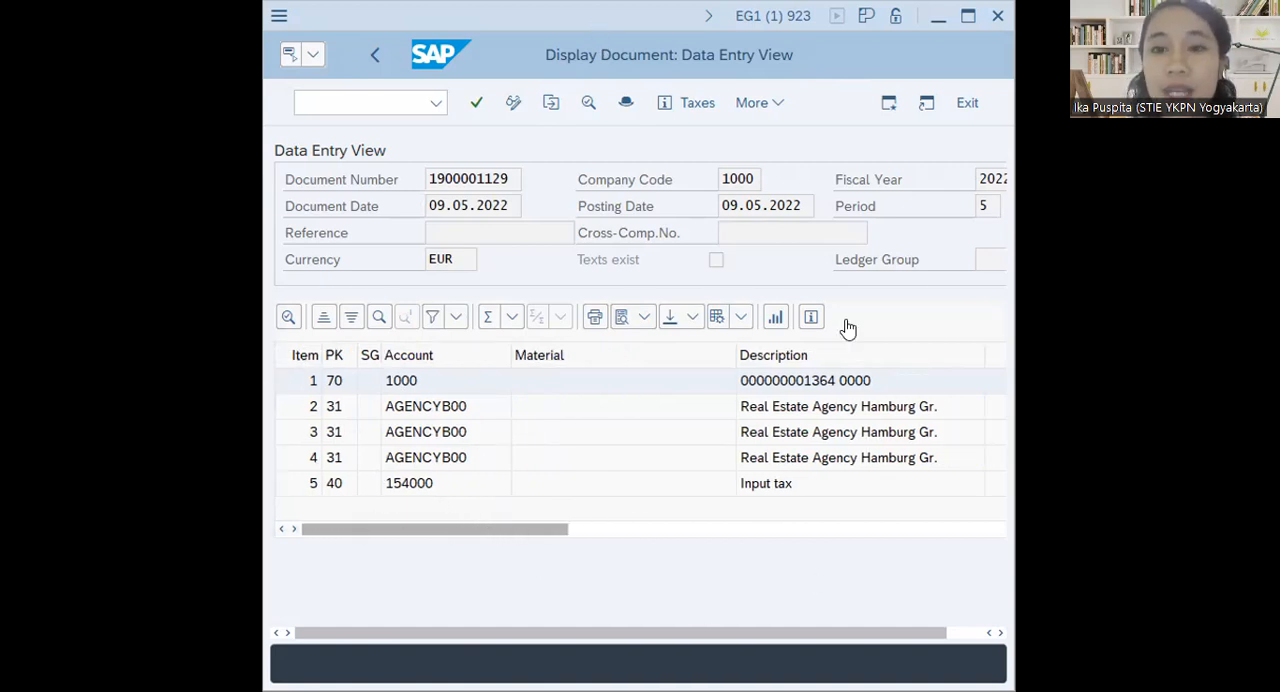
Return to SAP Easy Access and collapse the Acquisition, Posting and Fixed Assets folders
left_click(390, 101)
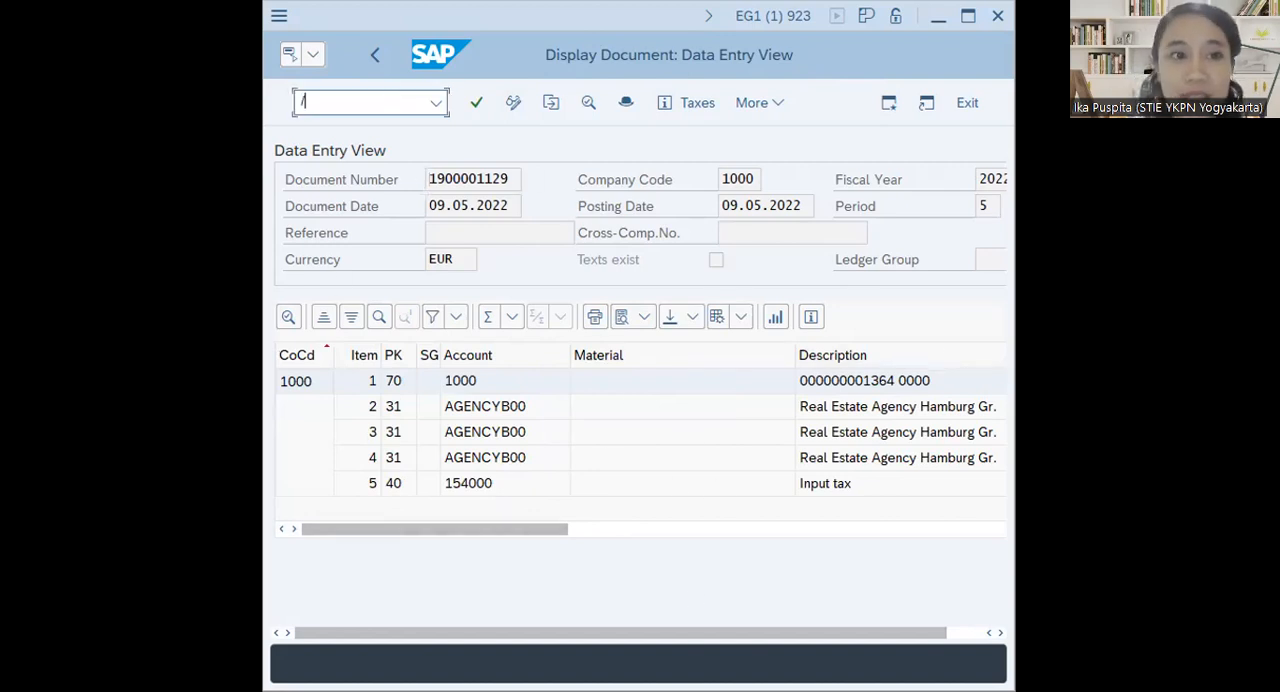
key("Return")
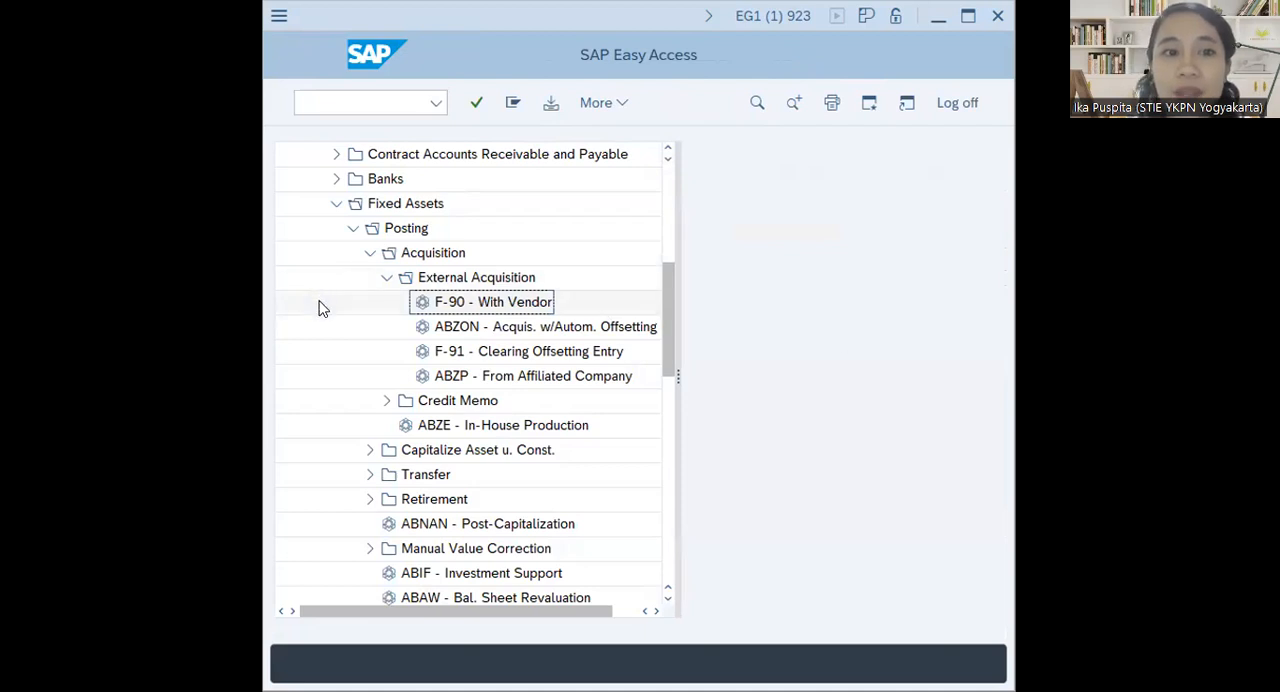
left_click(369, 253)
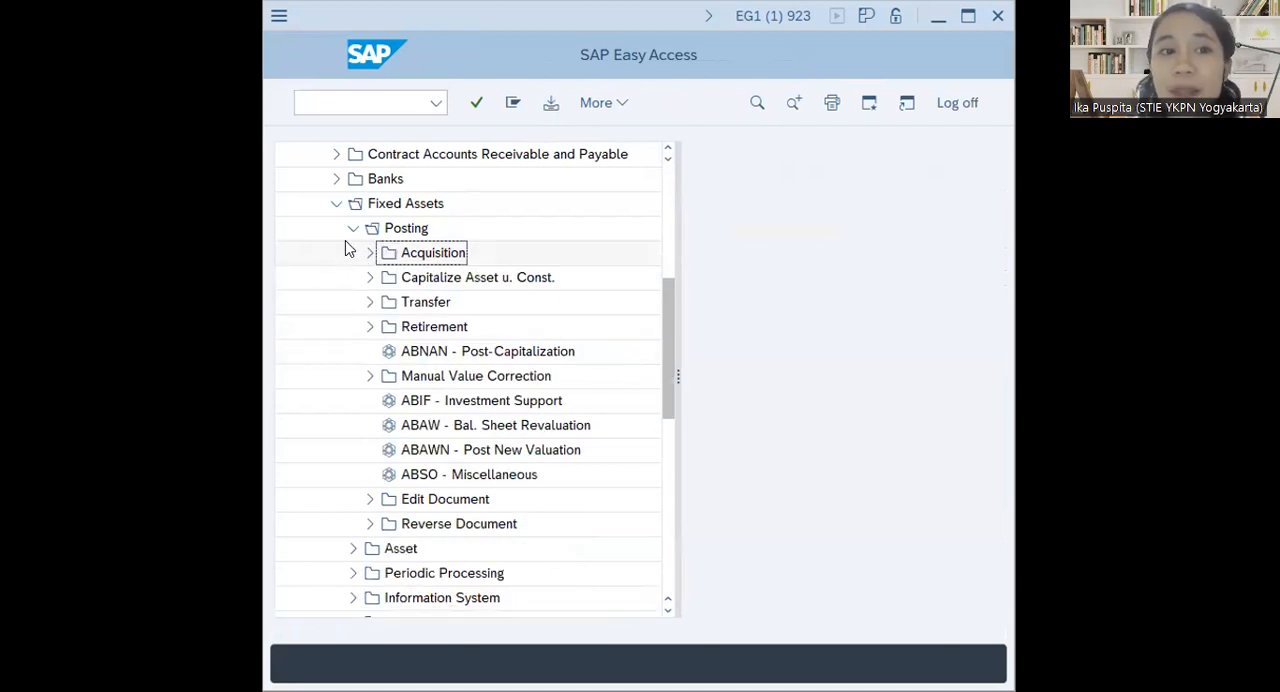
left_click(353, 228)
left_click(336, 204)
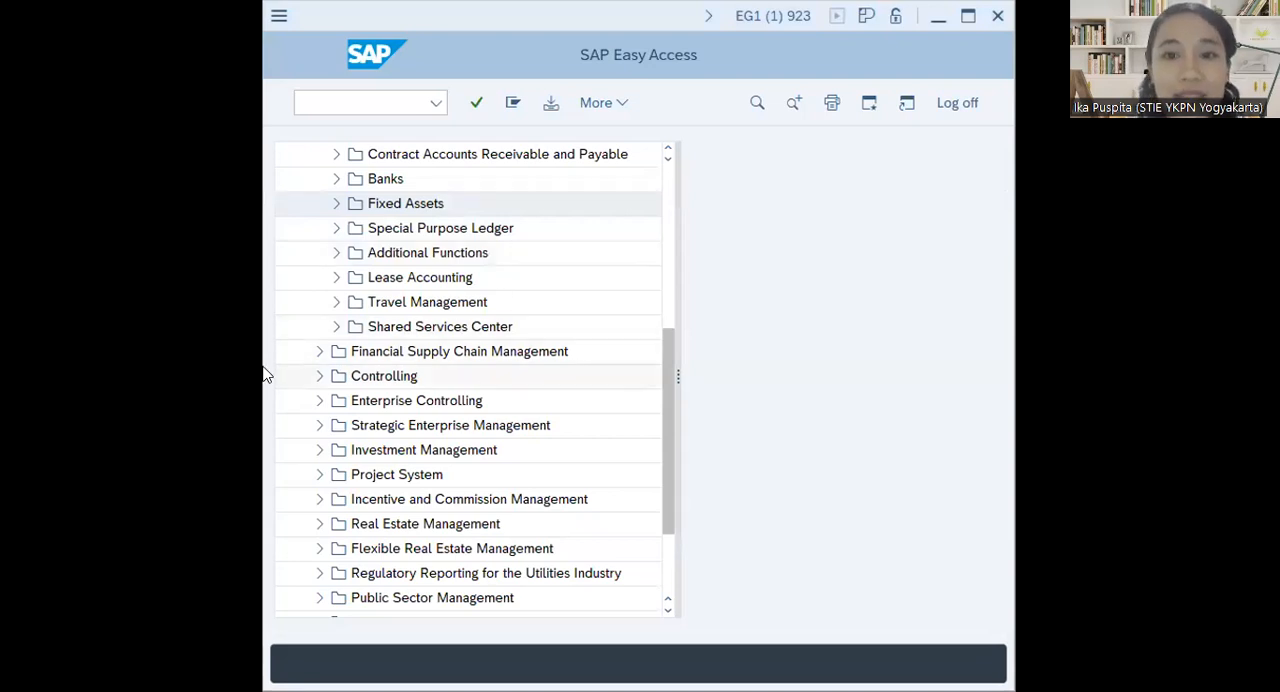
Expand Fixed Assets and its Asset folder in the SAP menu and open AW01N - Asset Explorer
scroll(317, 290, "up", 1)
scroll(318, 287, "up", 2)
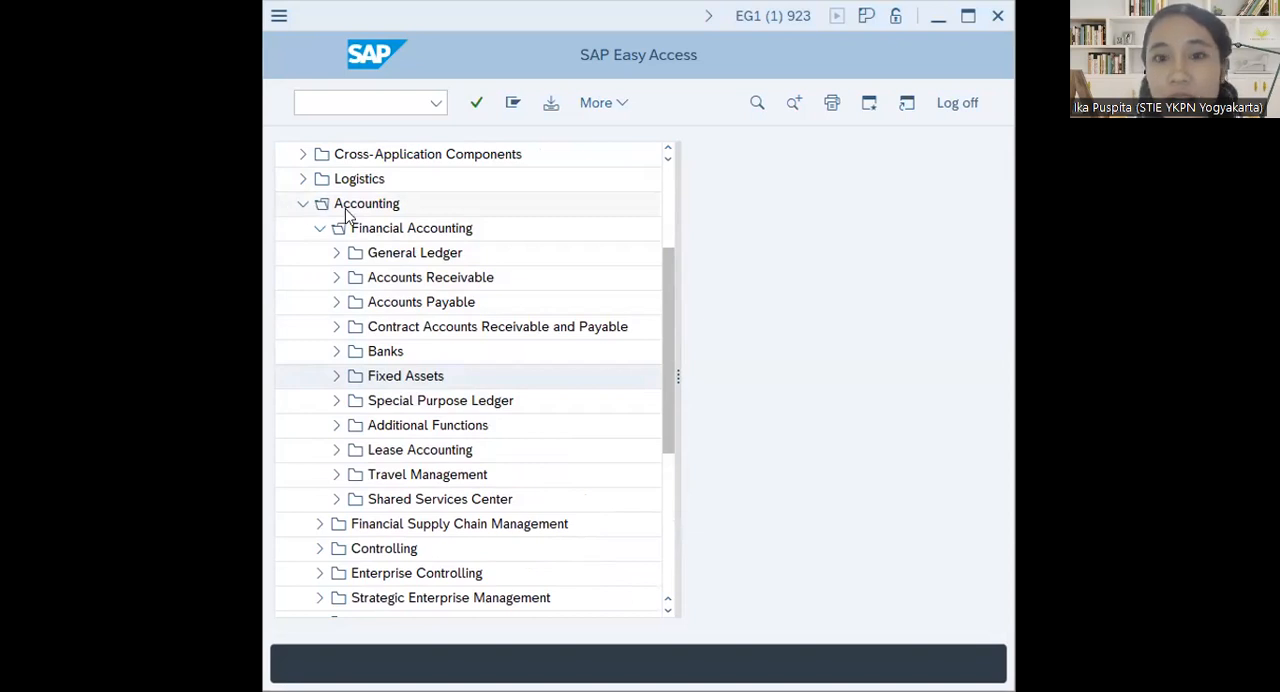
left_click(337, 376)
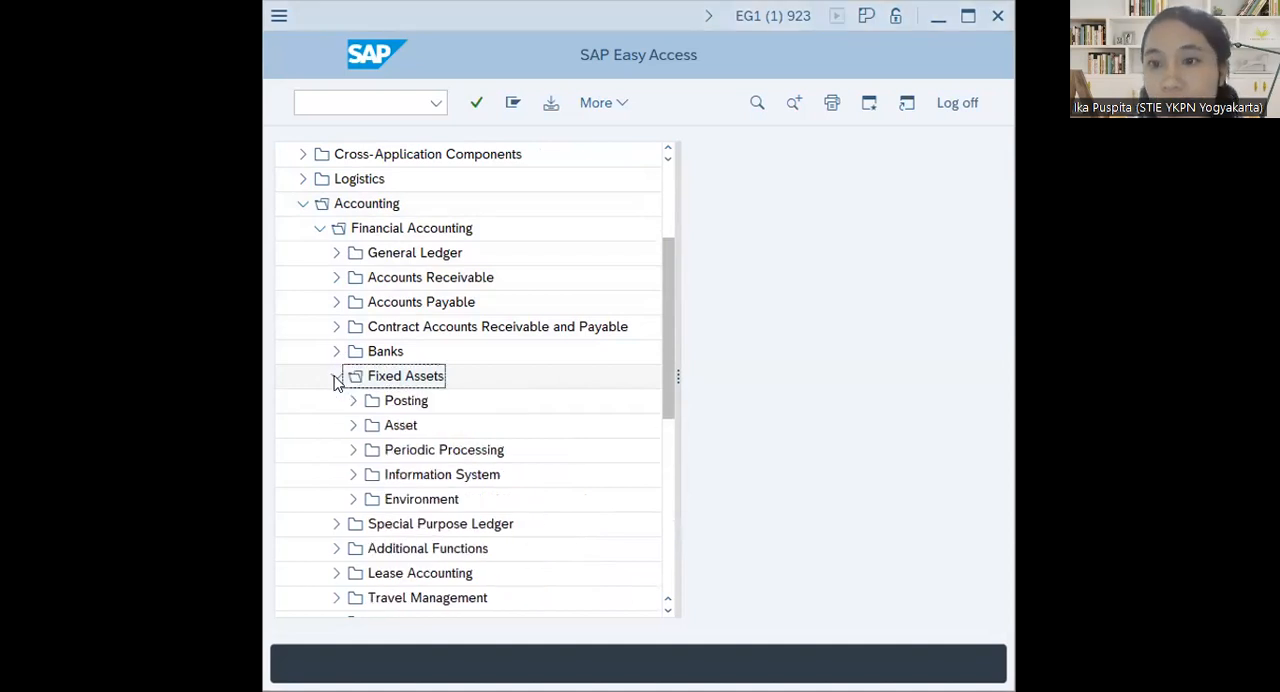
left_click(350, 428)
left_click(353, 378)
left_click(353, 378)
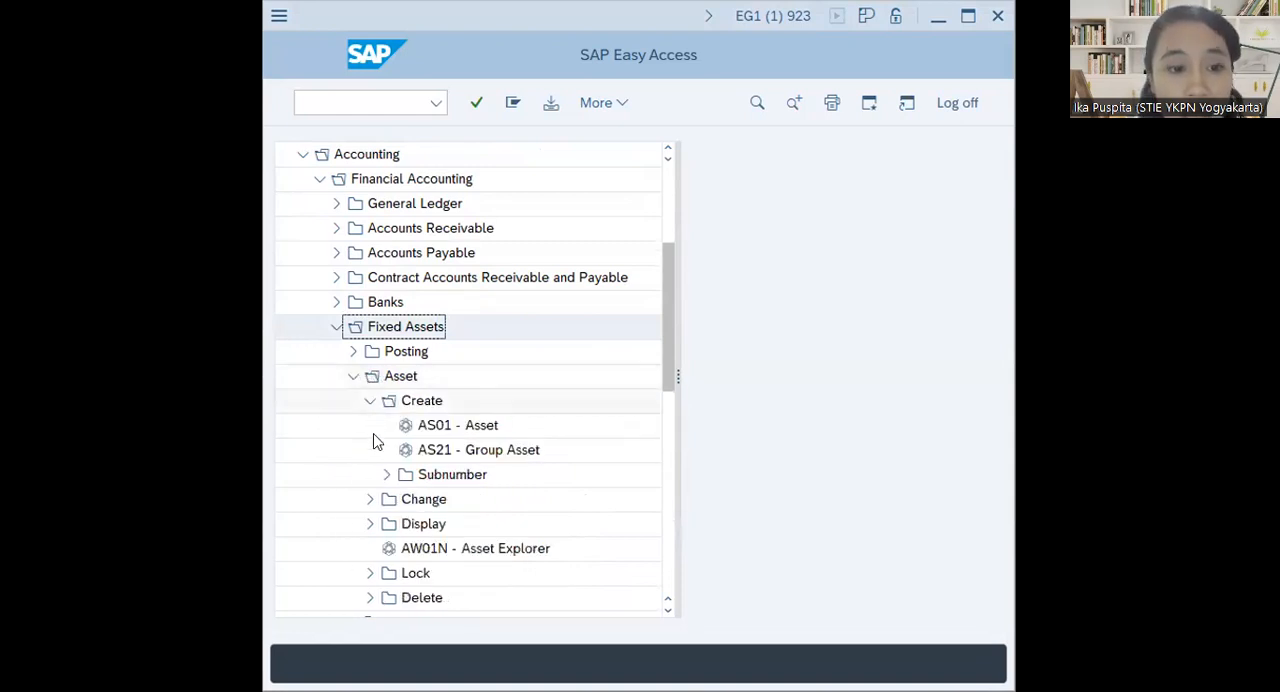
scroll(386, 477, "down", 1)
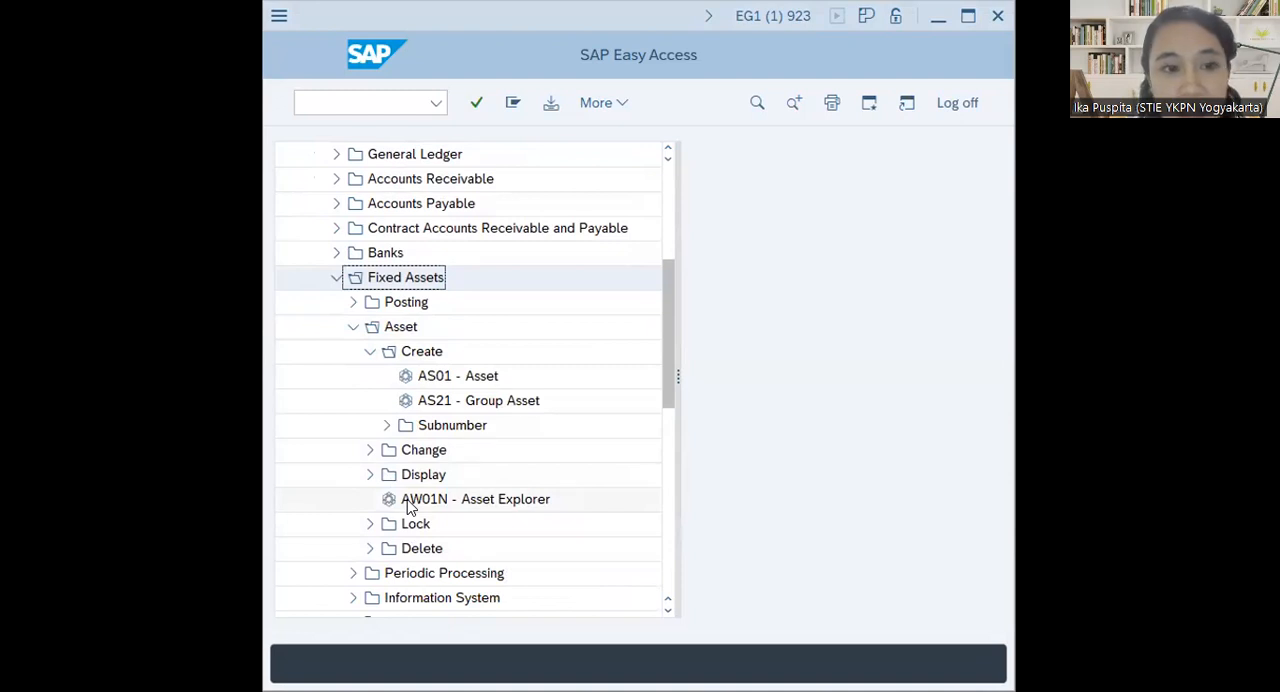
left_click(370, 352)
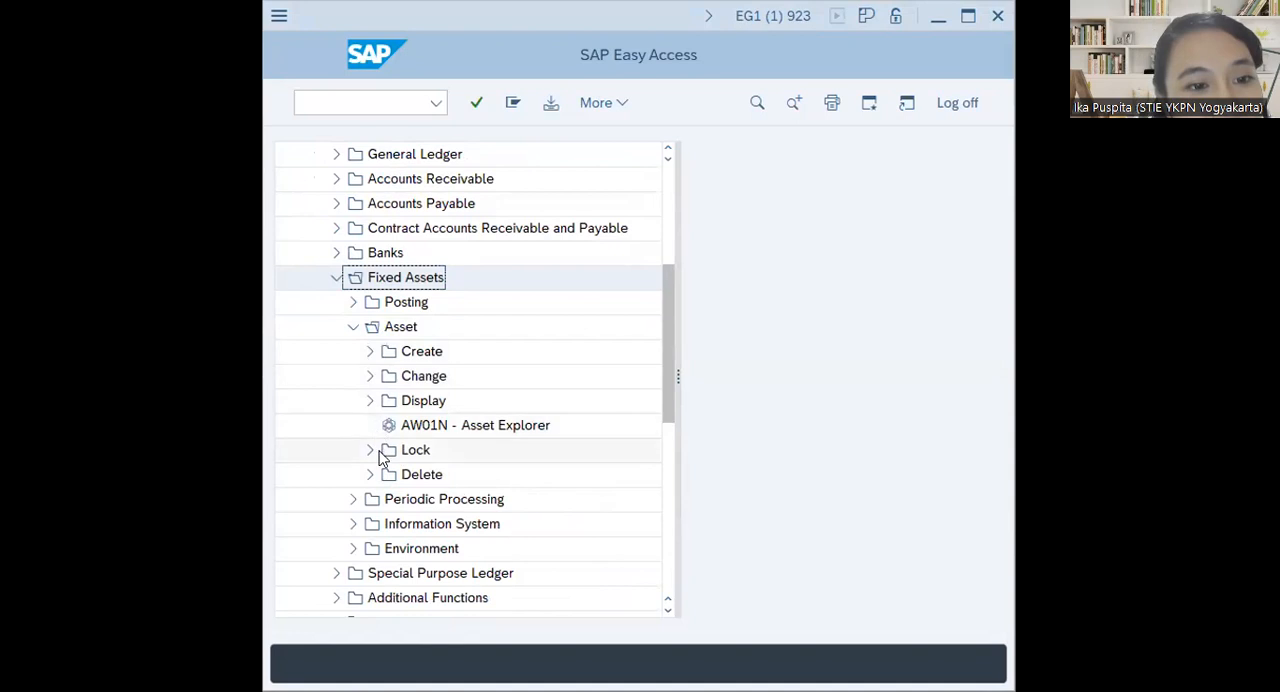
left_click(465, 430)
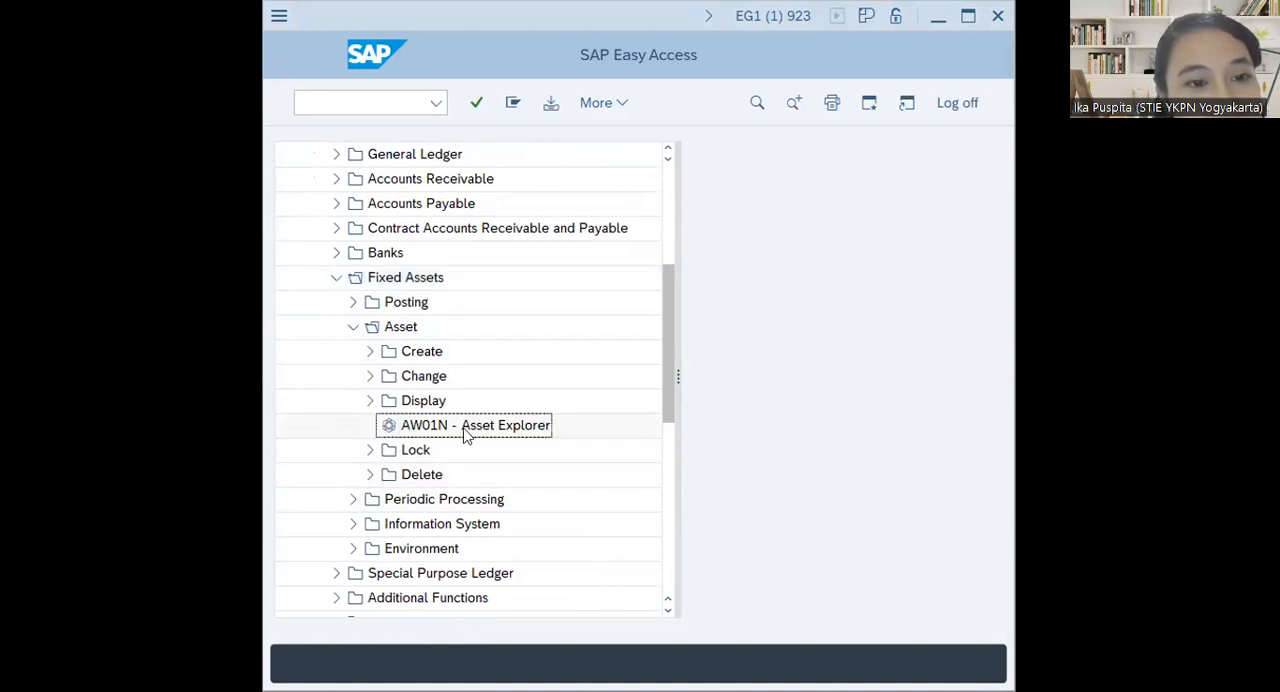
left_click(369, 401)
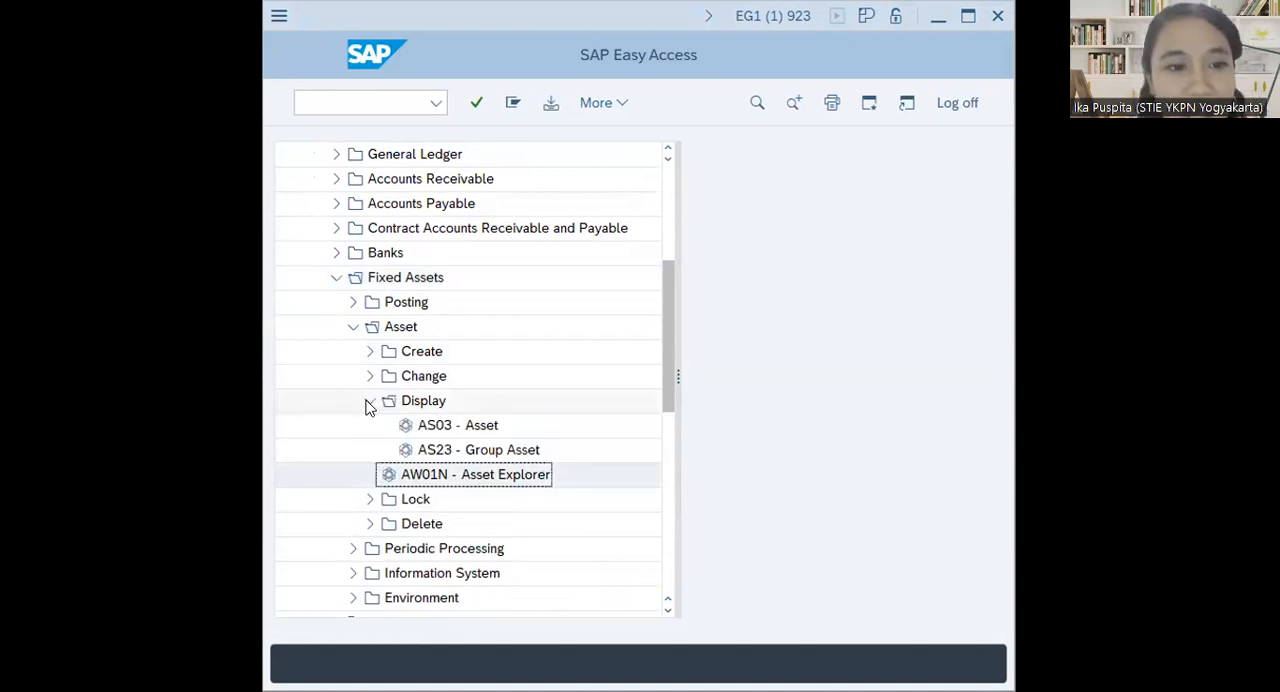
left_click(368, 404)
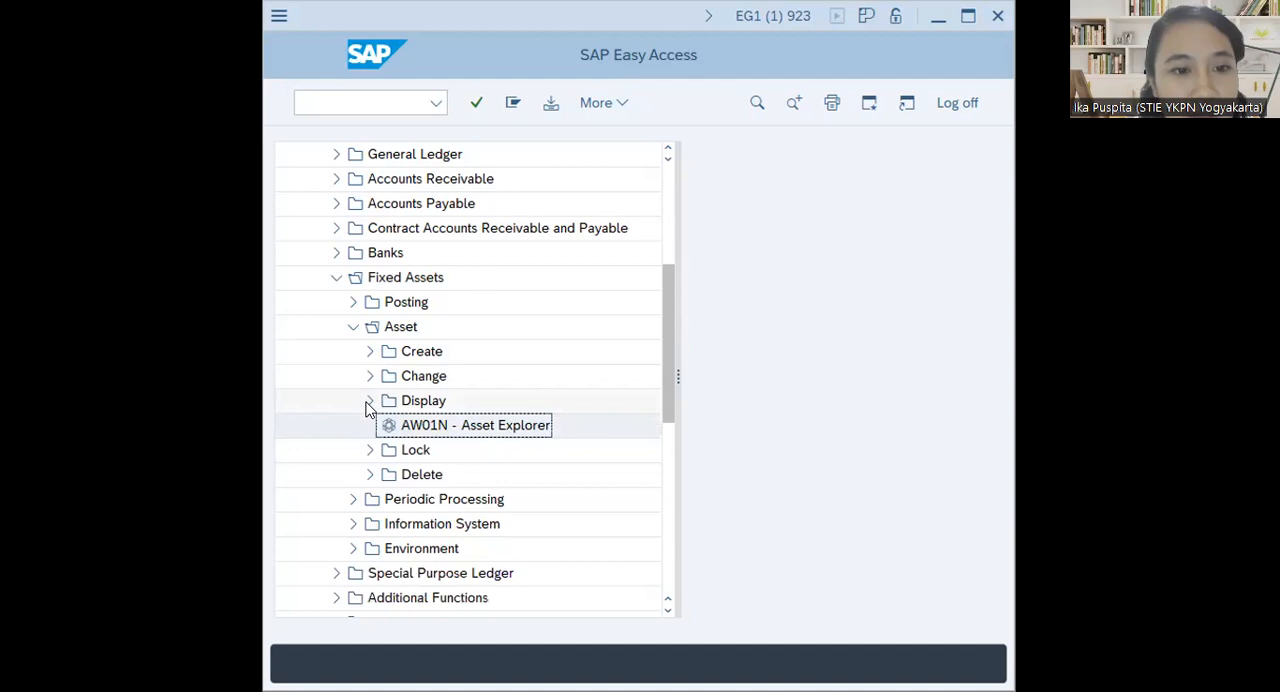
double_click(504, 433)
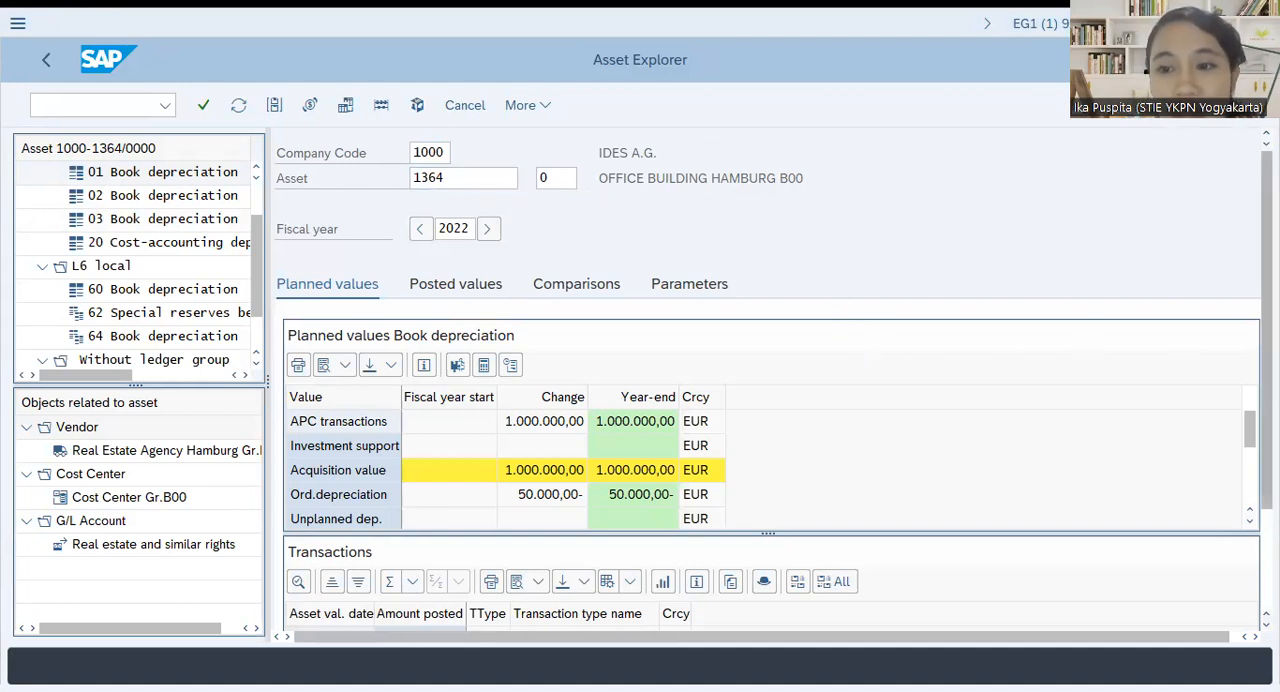
Examine asset 1364's planned book depreciation values for 2022, including acquisition value, ordinary depreciation and net book value, and its transactions
scroll(370, 330, "down", 1)
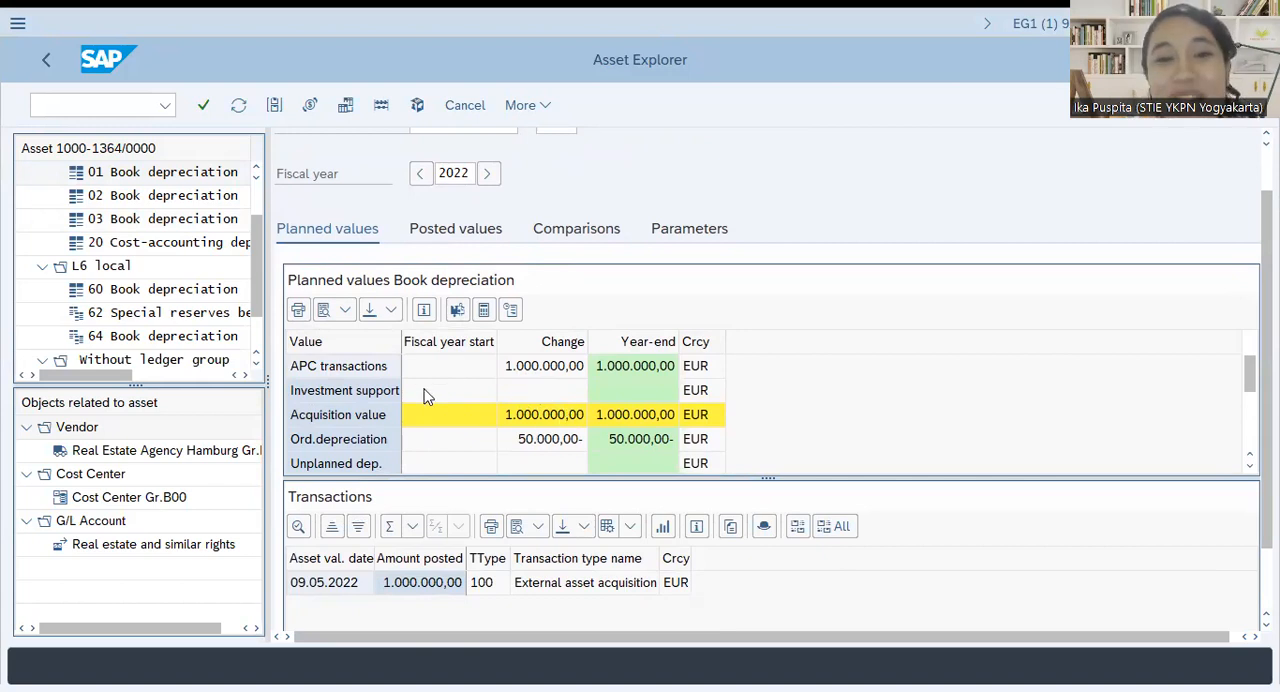
left_click(340, 445)
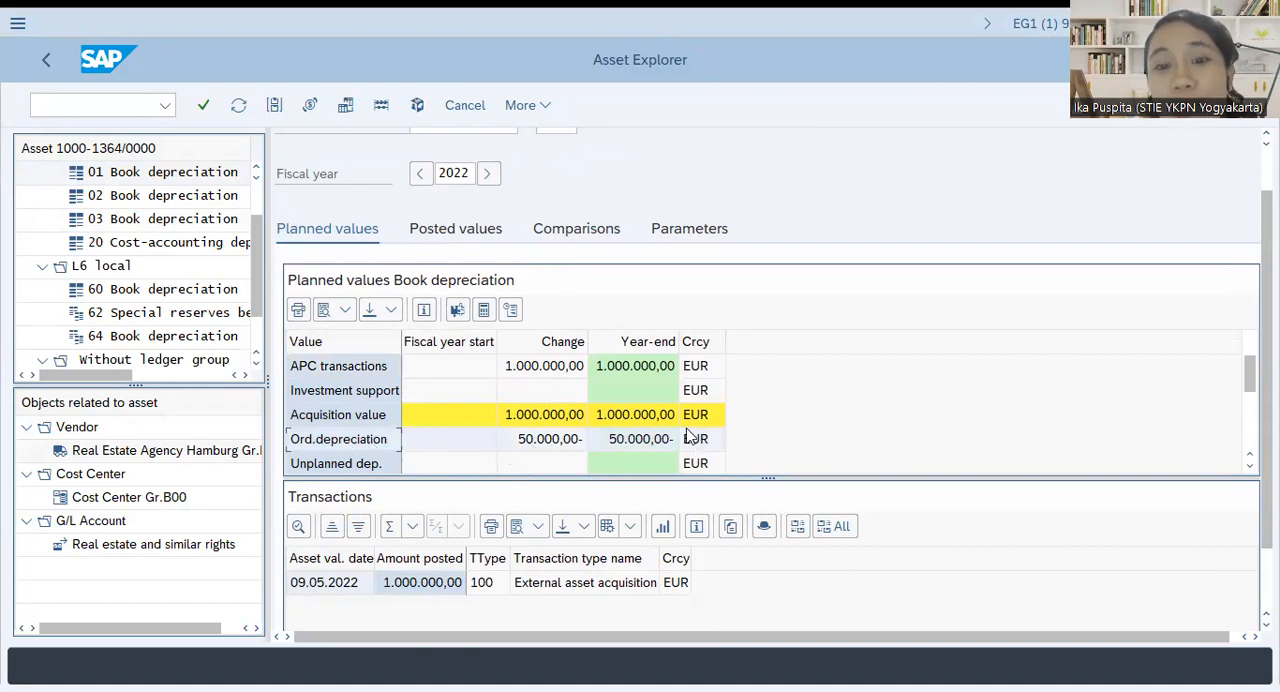
scroll(540, 441, "down", 2)
scroll(570, 456, "up", 2)
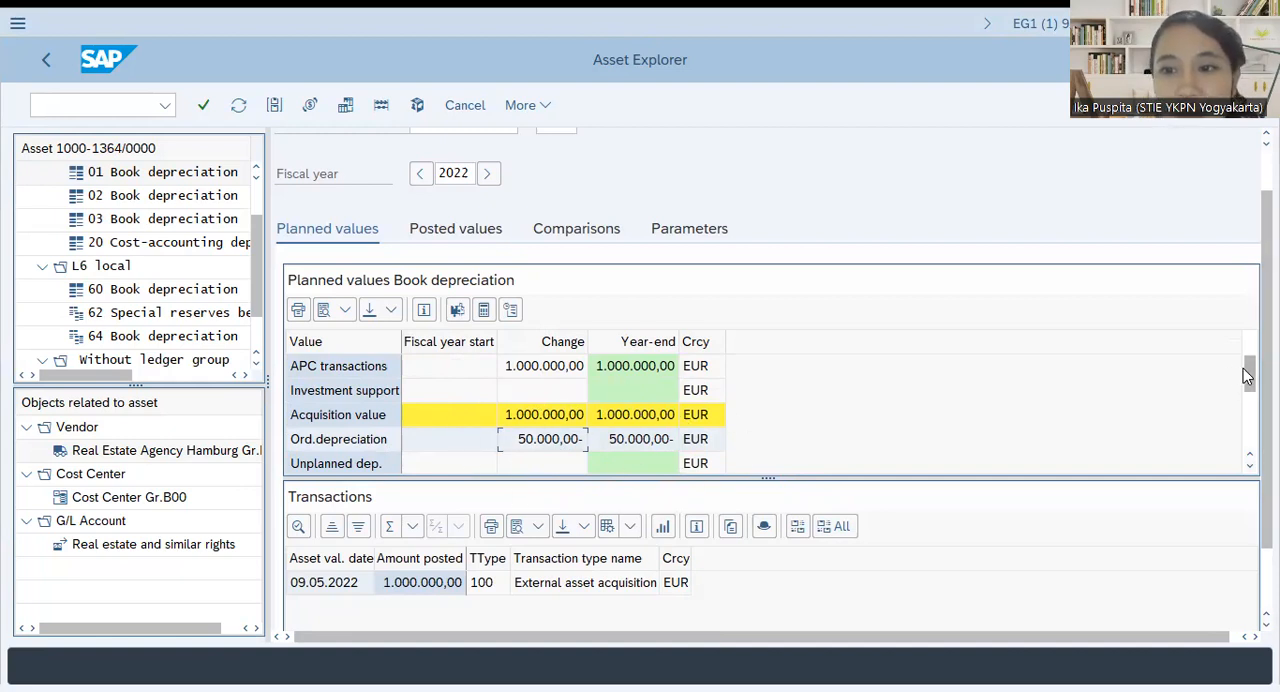
left_click_drag(1248, 375, 1248, 413)
scroll(600, 414, "up", 4)
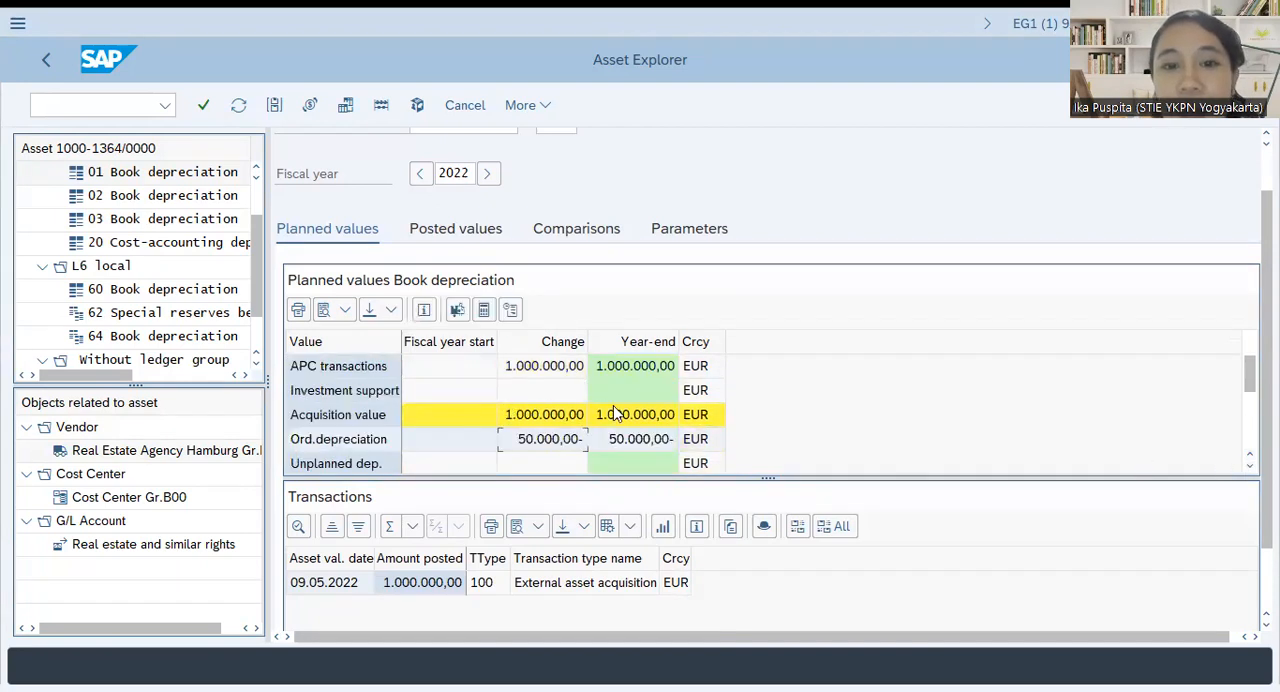
scroll(617, 414, "down", 2)
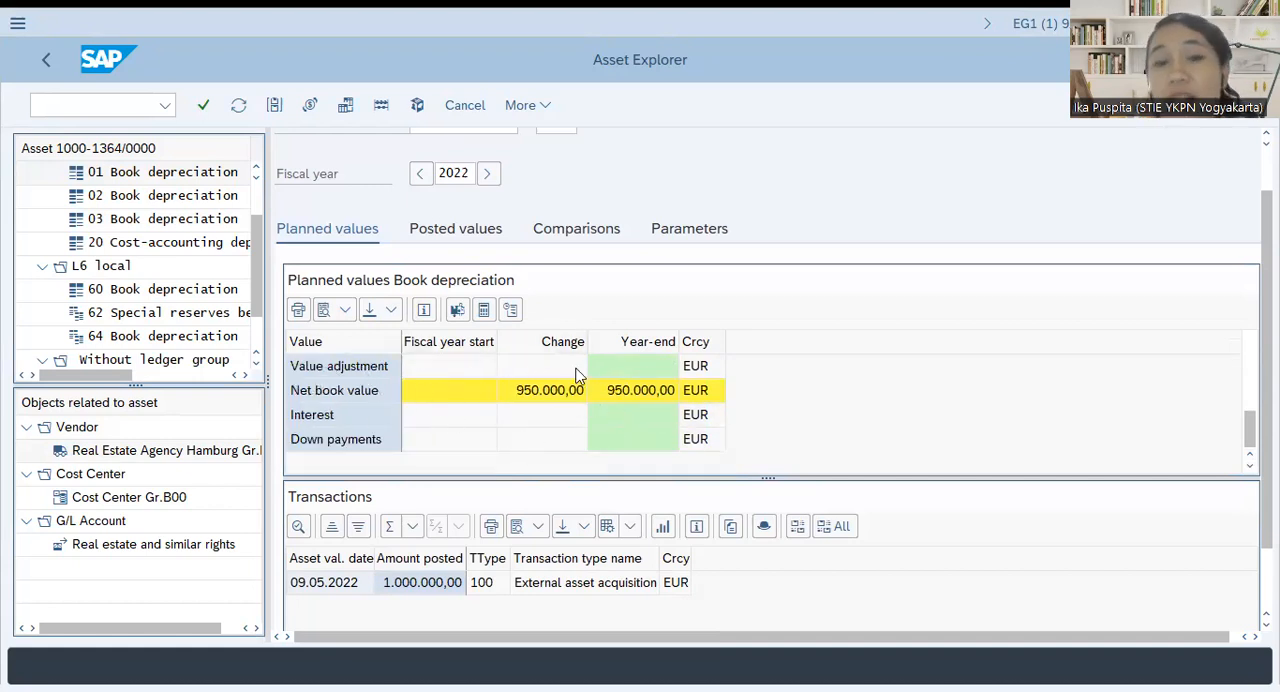
scroll(540, 392, "up", 2)
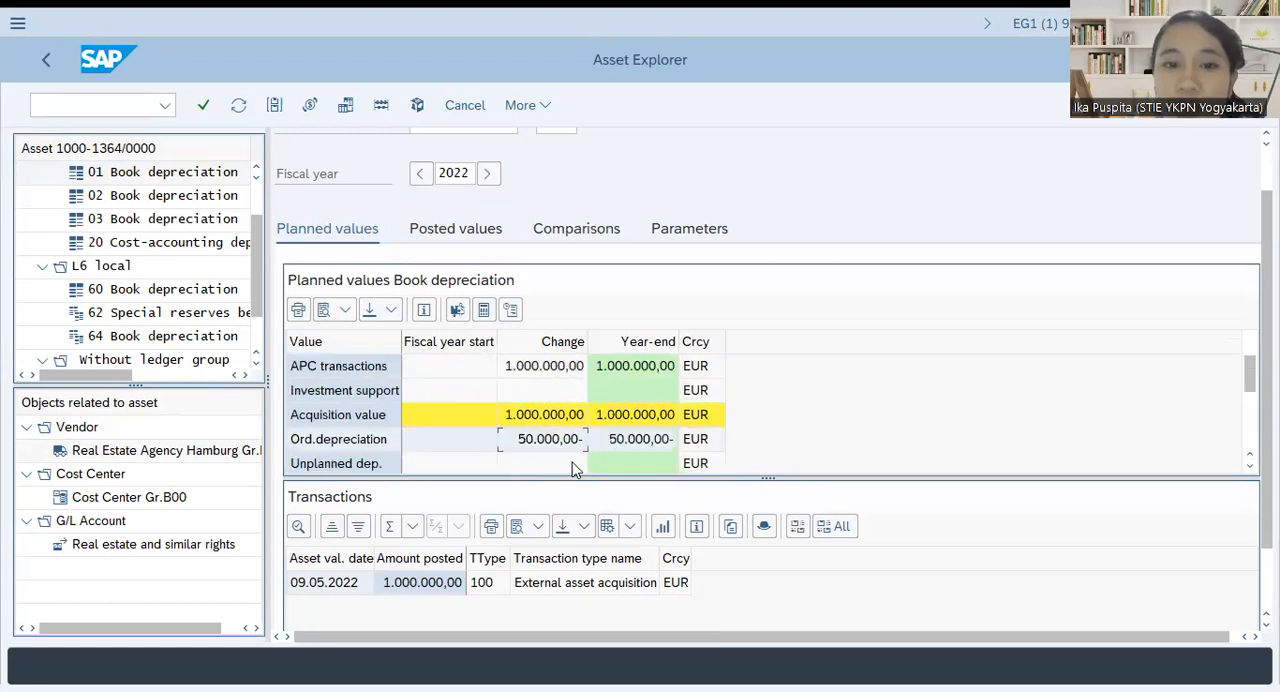
scroll(578, 440, "down", 2)
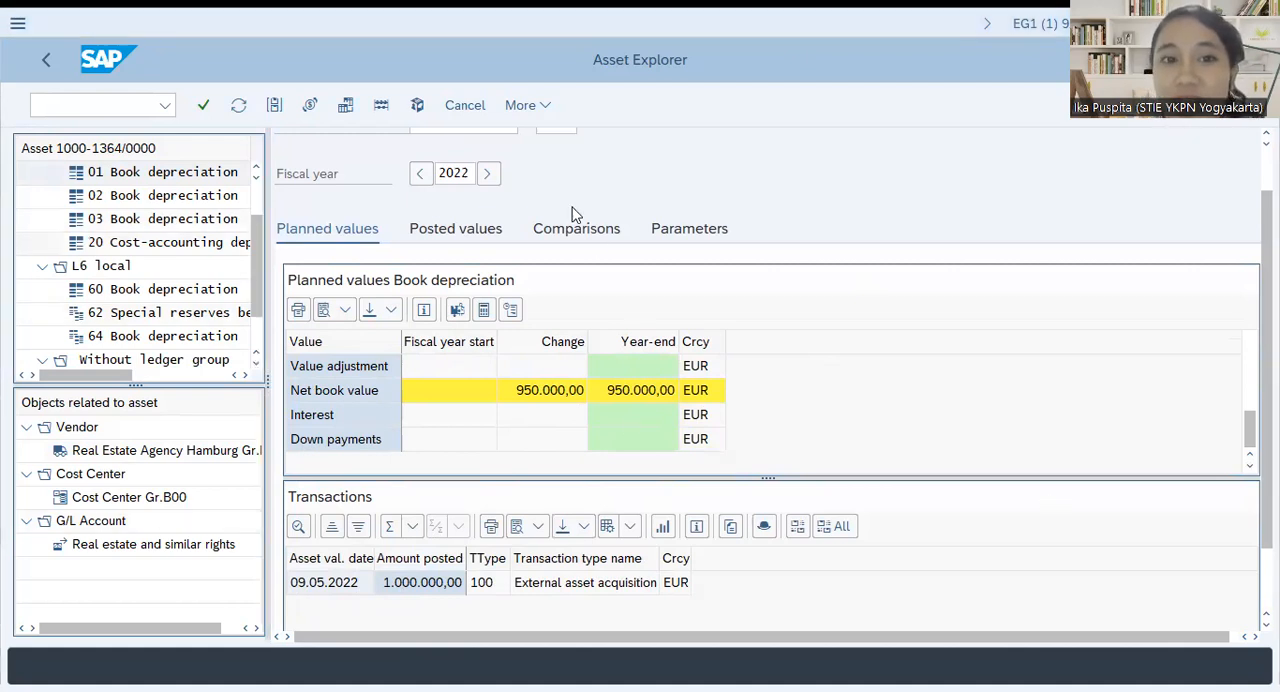
Leave the Asset Explorer with the /n command and collapse the Asset and Fixed Assets folders
left_click(114, 102)
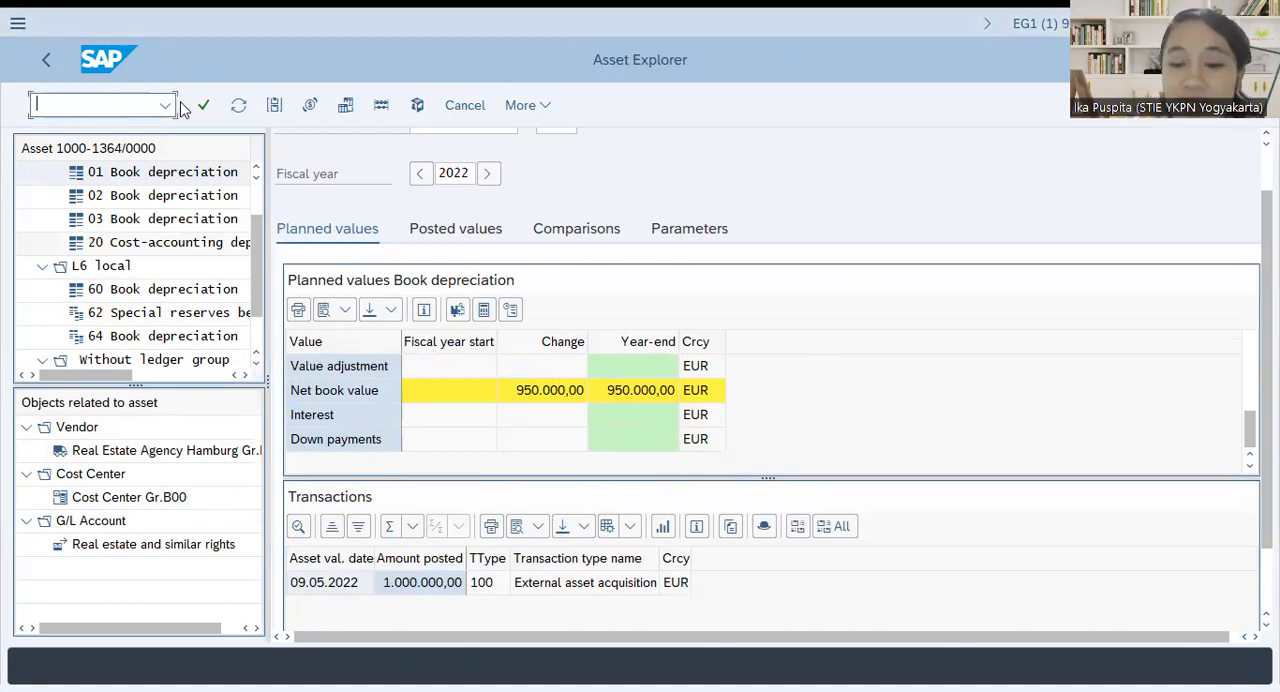
type("/n")
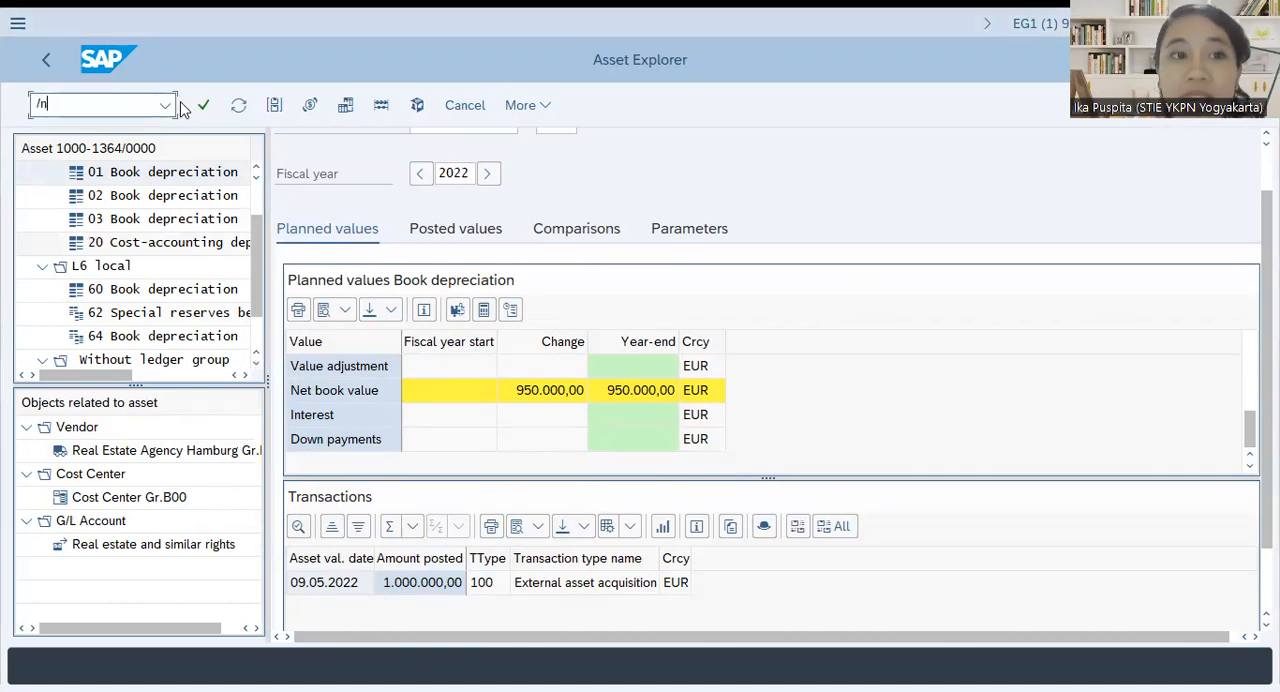
key("Return")
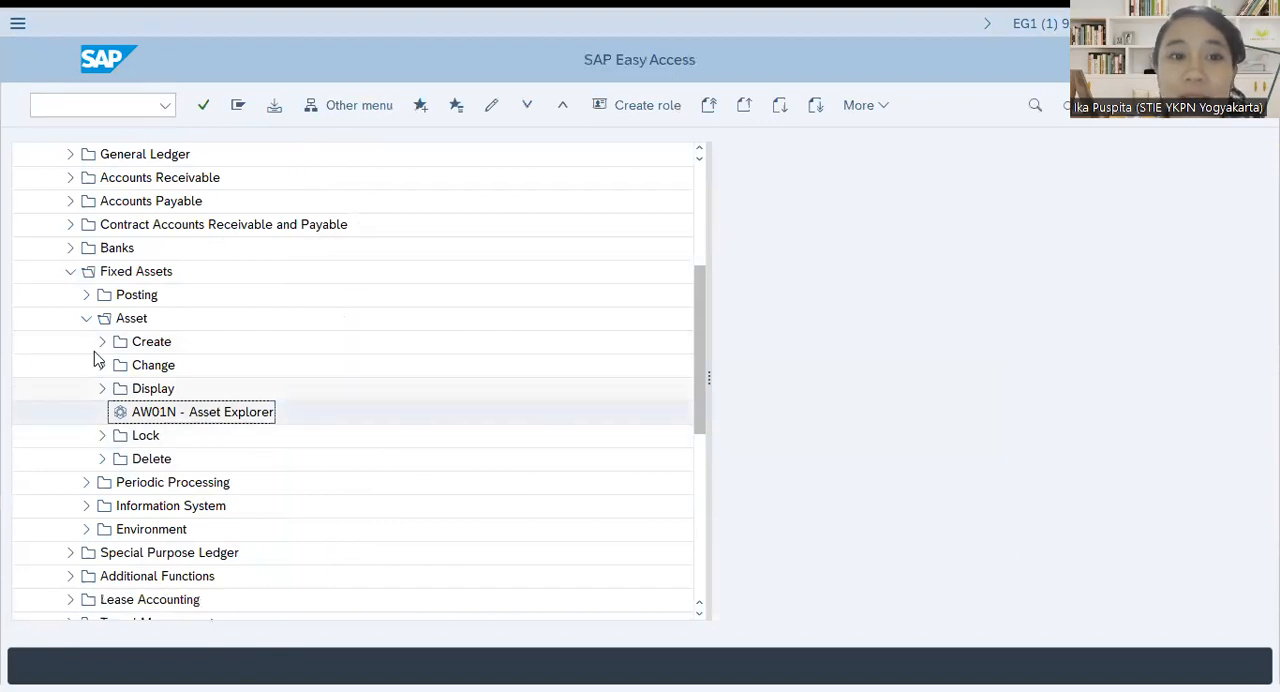
left_click(86, 319)
left_click(70, 272)
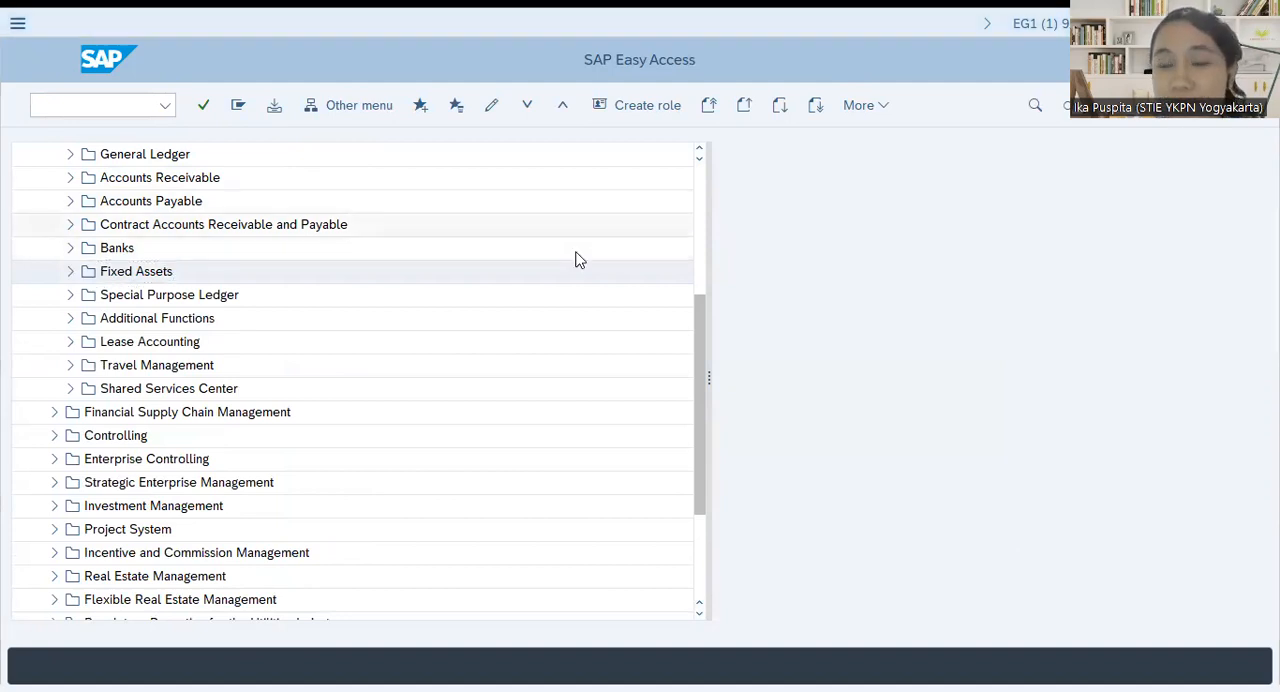
Switch to the participant handbook in Foxit Reader and read the Task 2: Scrapping instructions and field values
key("alt+Tab")
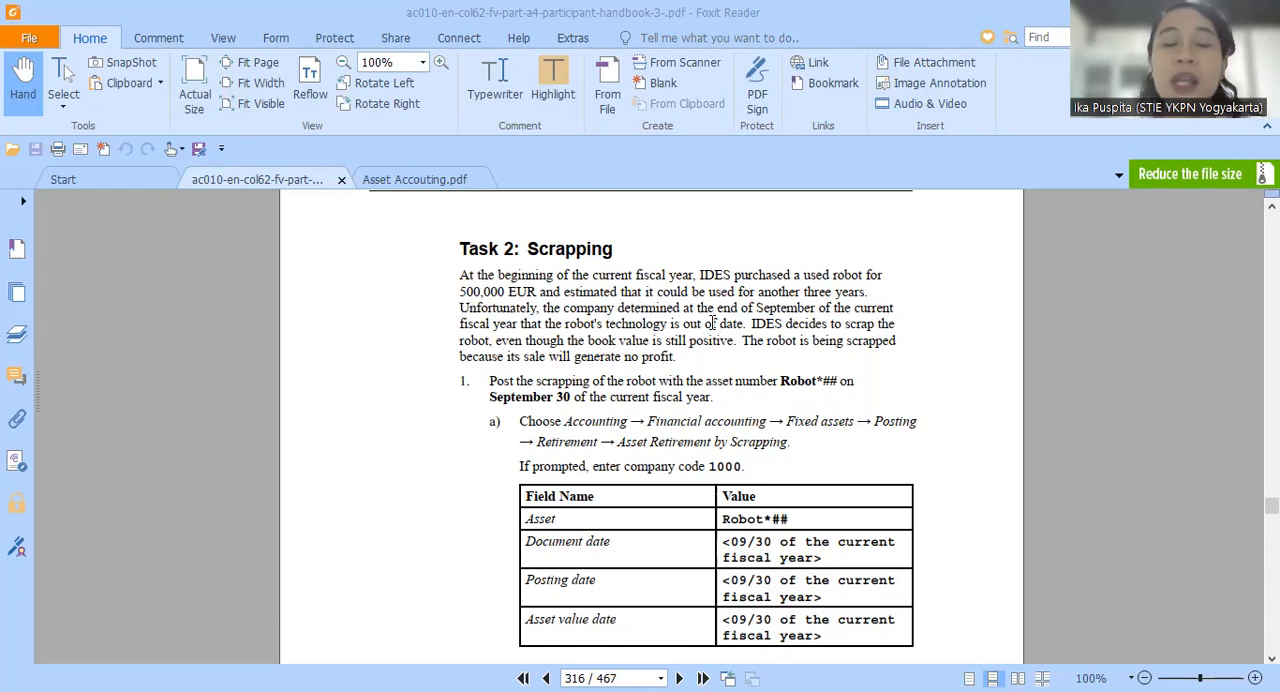
scroll(624, 355, "down", 3)
scroll(624, 360, "up", 3)
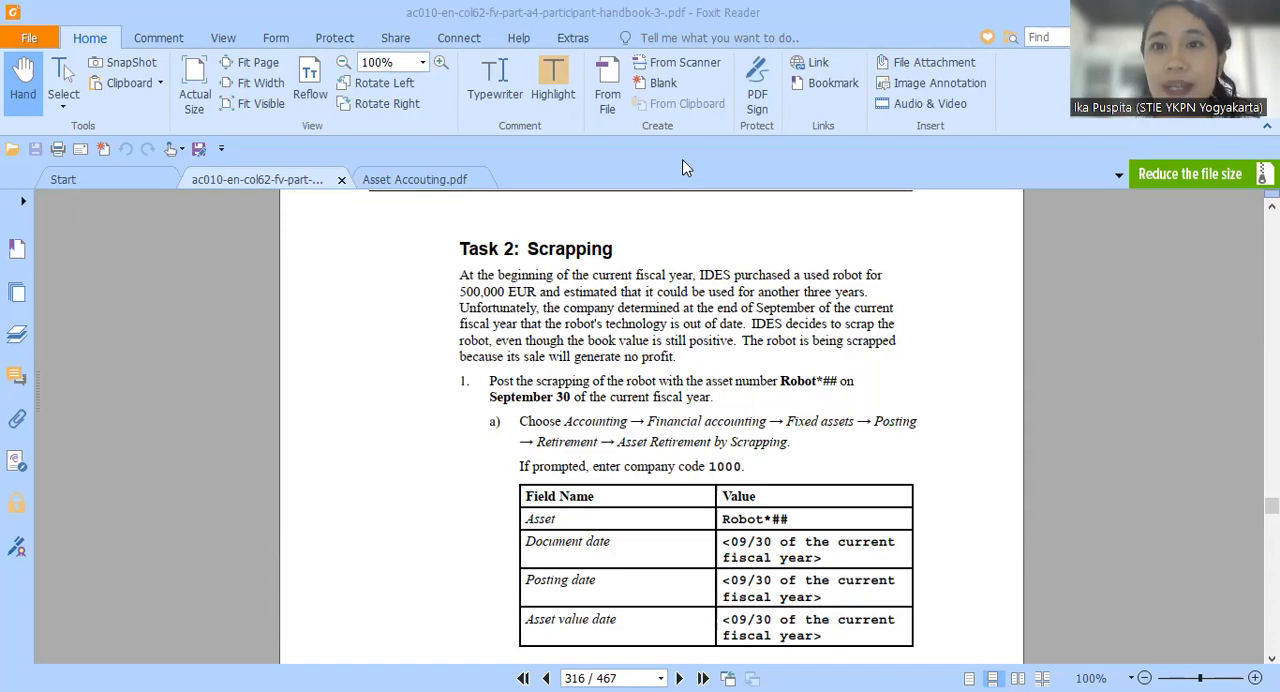
Switch back to SAP Easy Access and expand Fixed Assets, Posting and Retirement under Financial Accounting
key("alt+Tab")
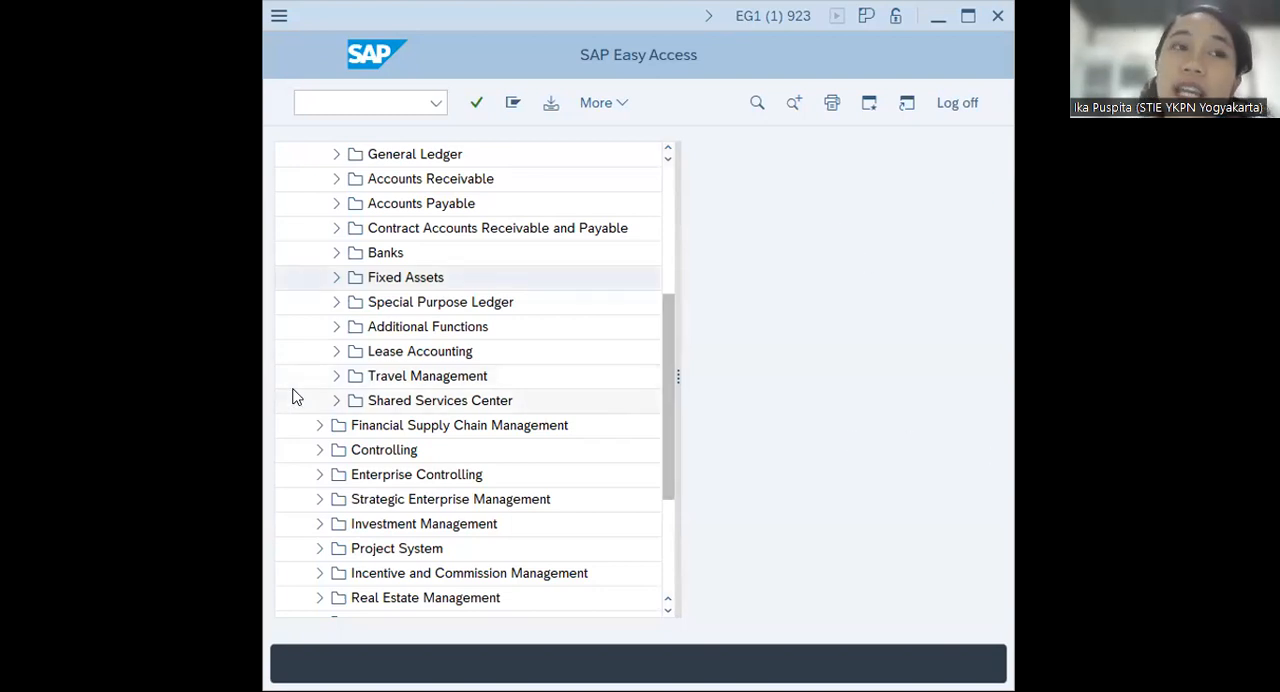
scroll(285, 395, "up", 4)
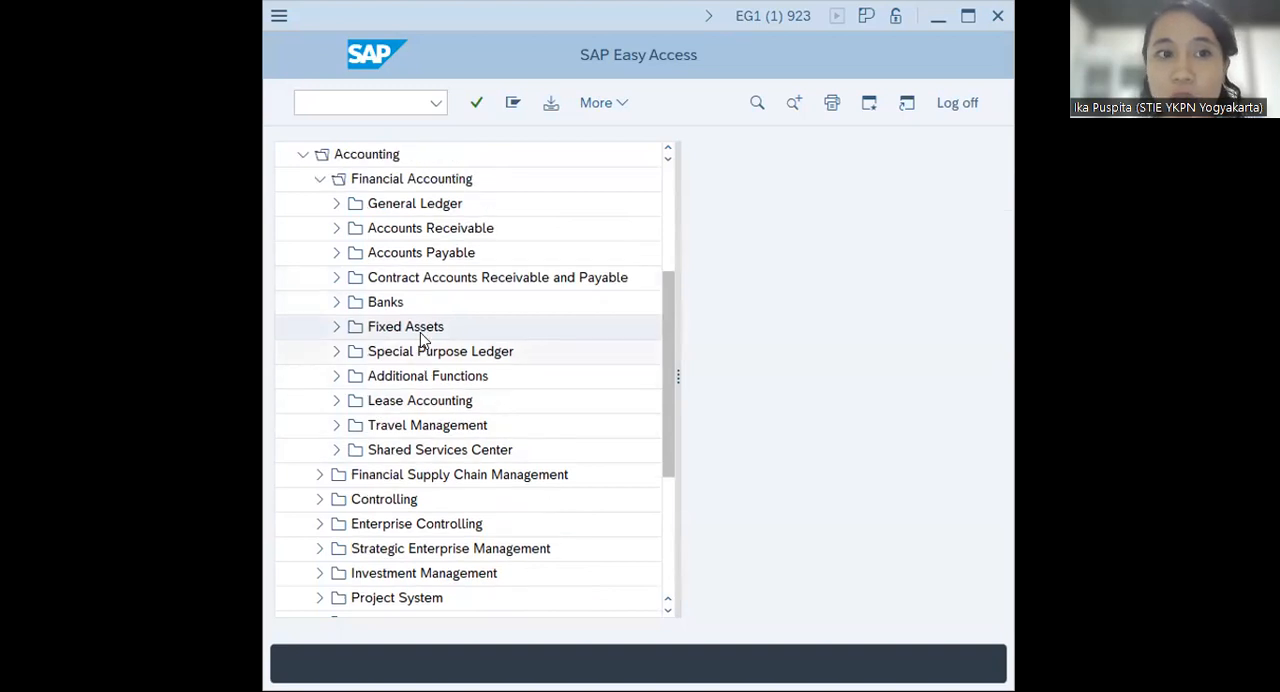
scroll(415, 345, "up", 2)
scroll(371, 343, "down", 1)
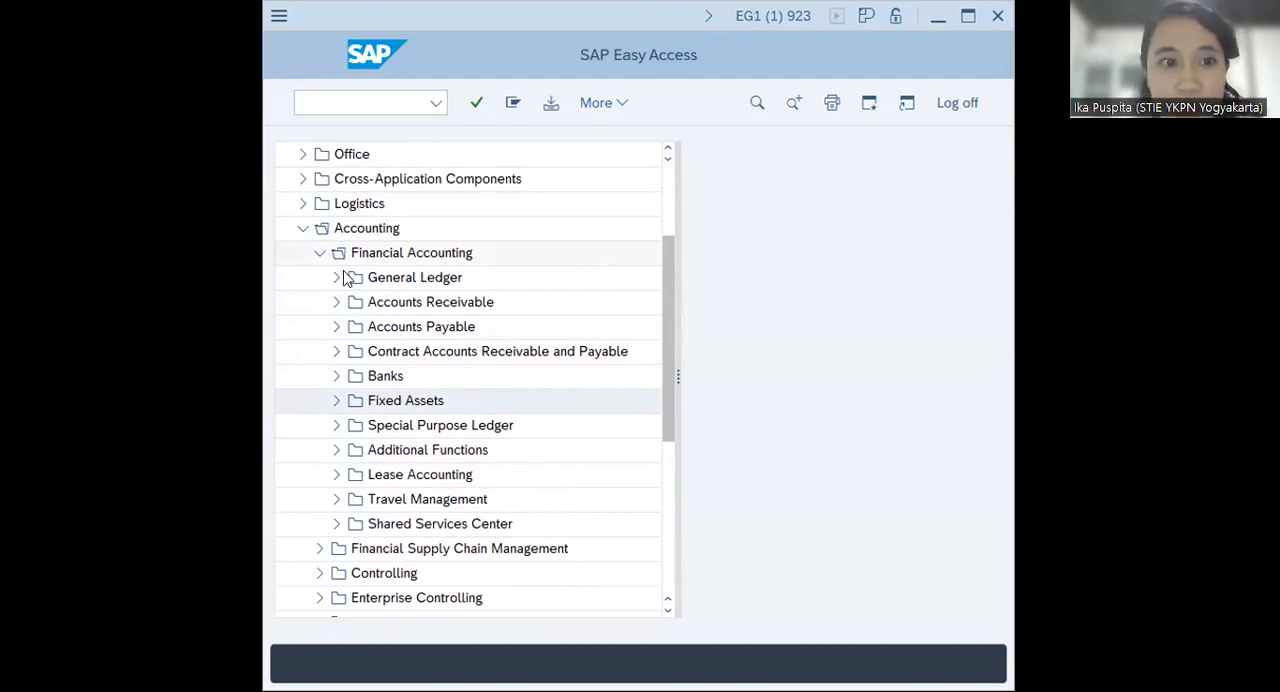
left_click(335, 401)
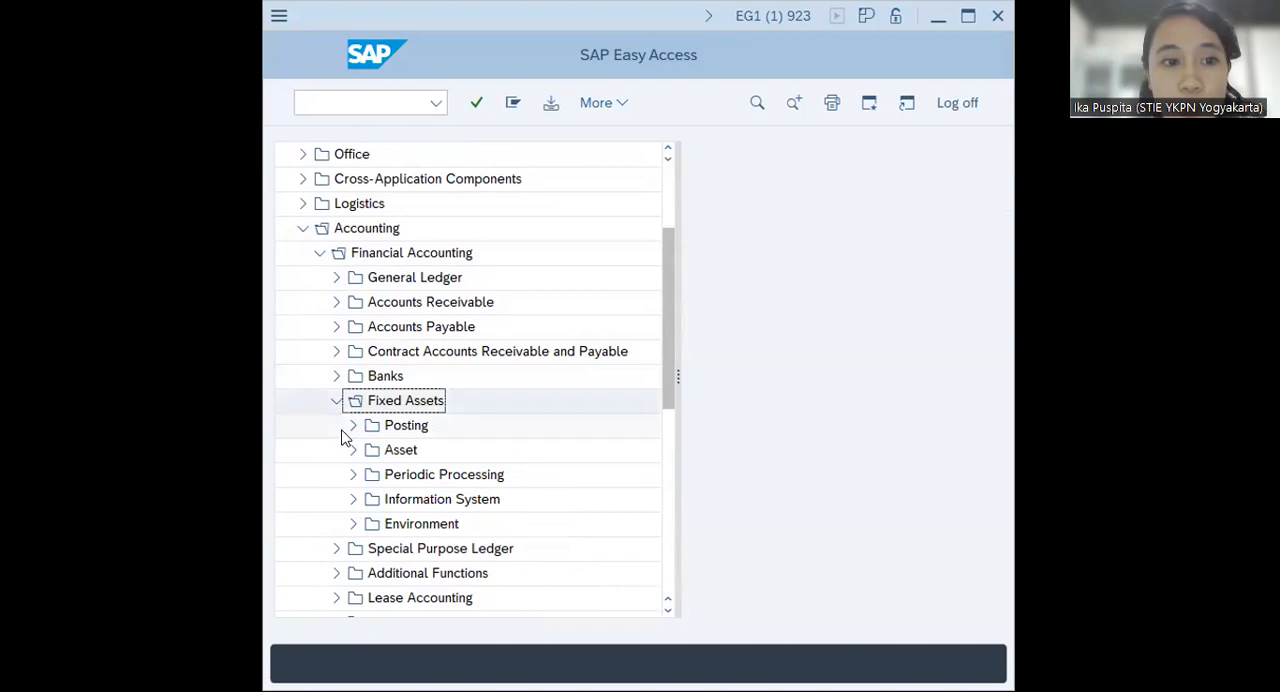
left_click(352, 425)
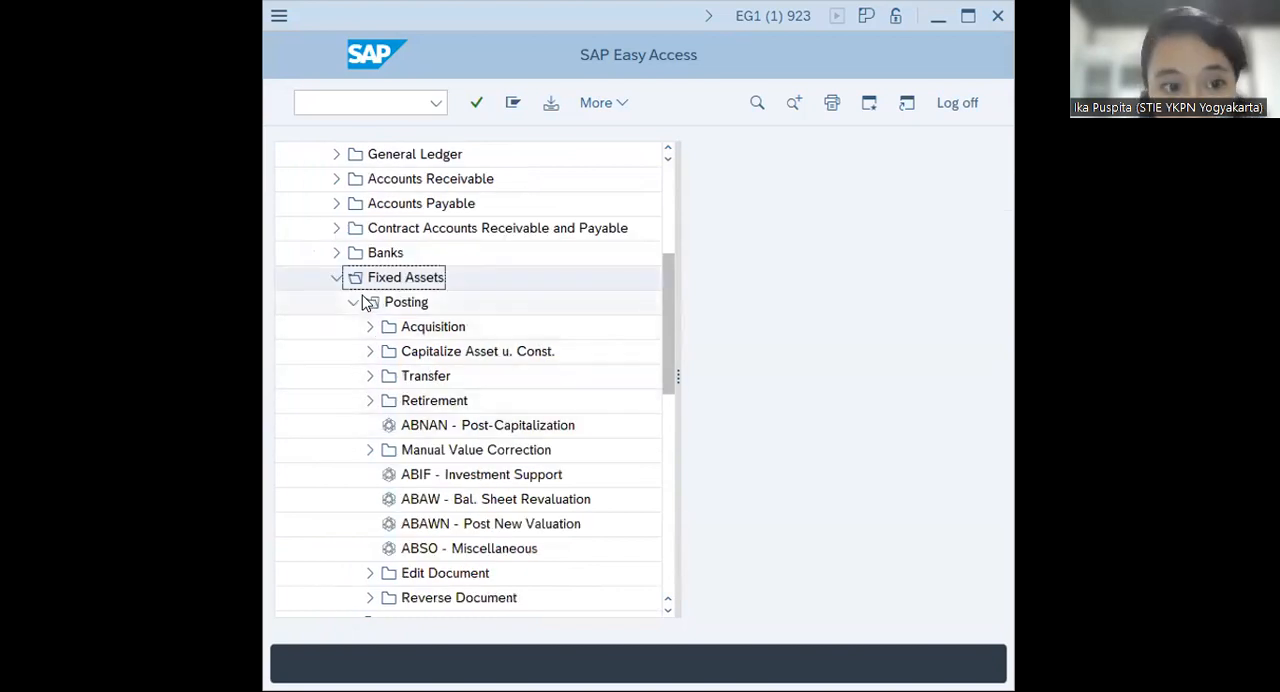
left_click(369, 401)
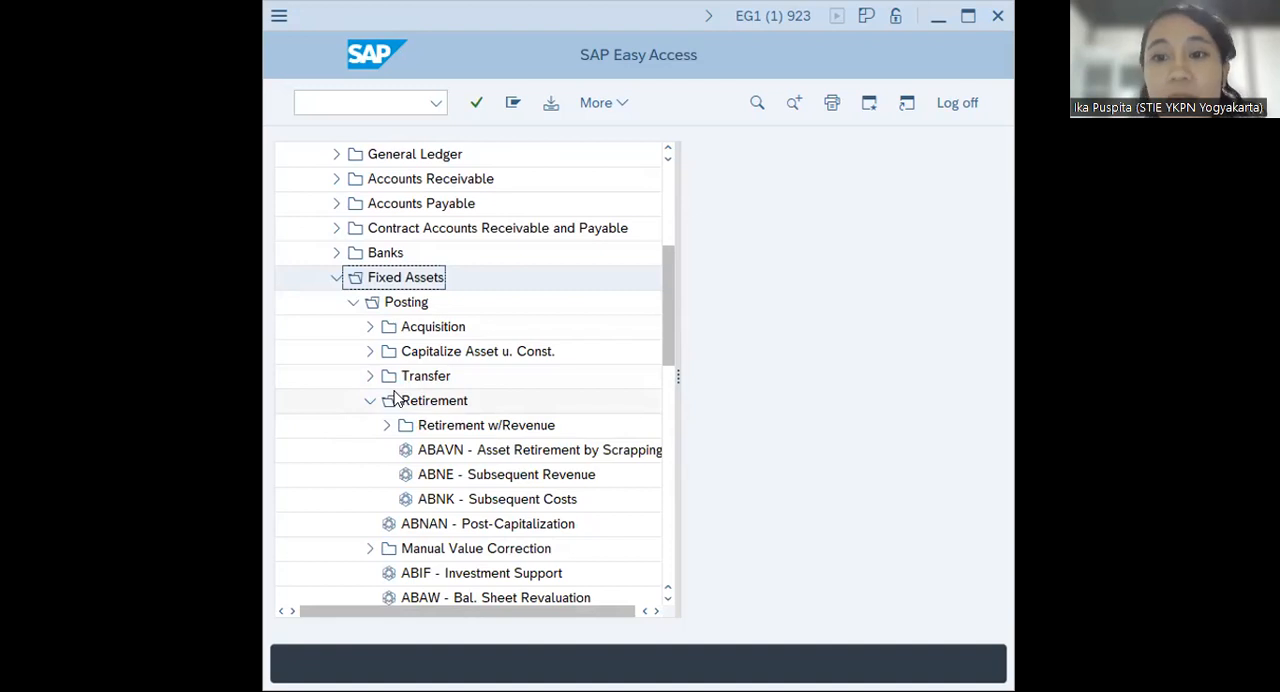
Look through the Retirement transactions and open ABAVN - Asset Retirement by Scrapping
scroll(395, 400, "down", 3)
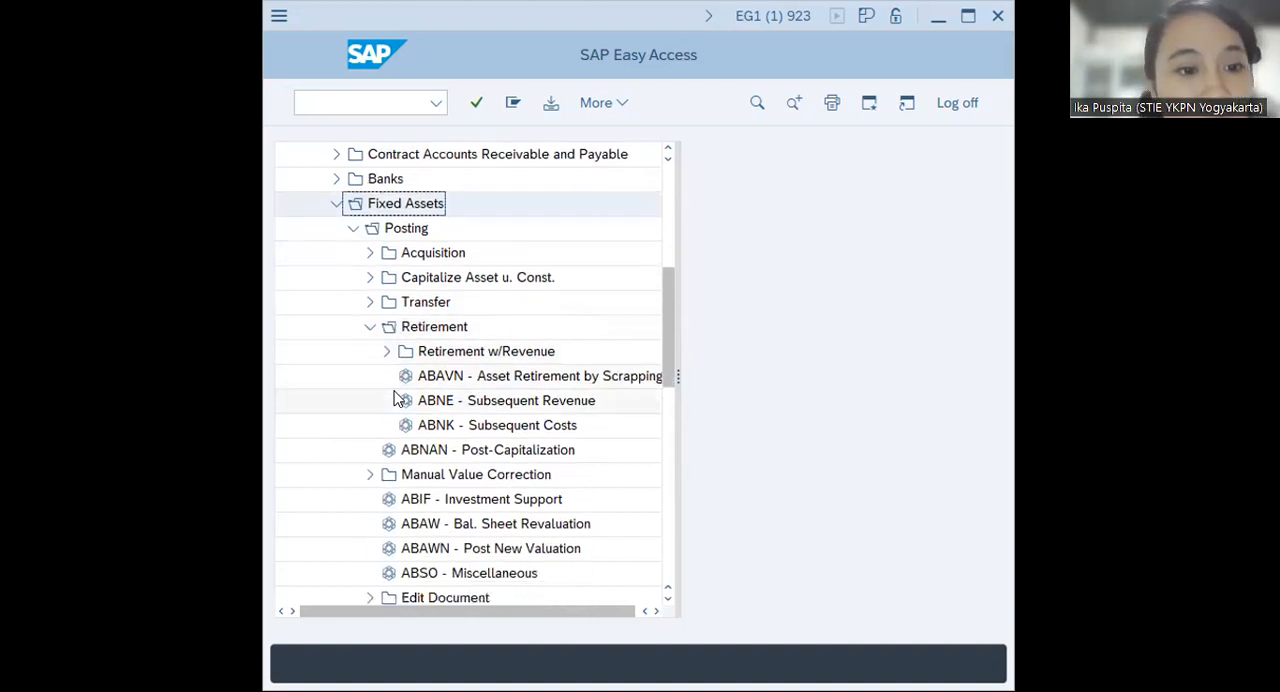
left_click(388, 351)
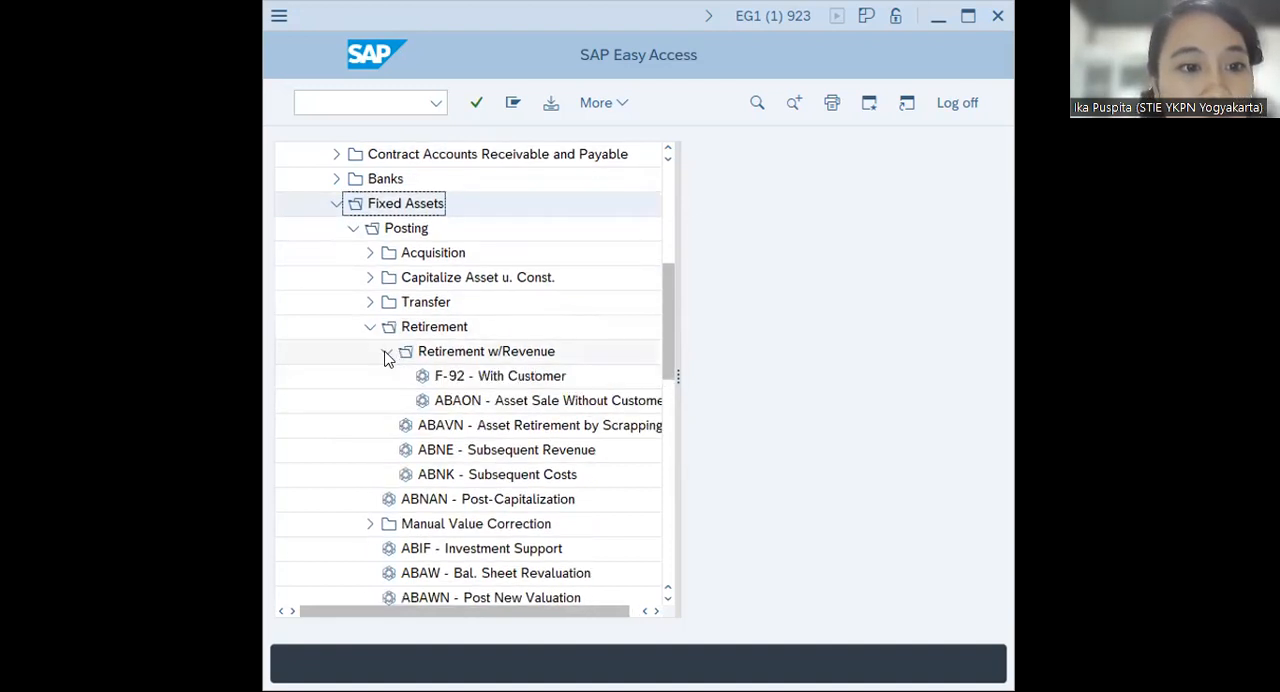
left_click(388, 351)
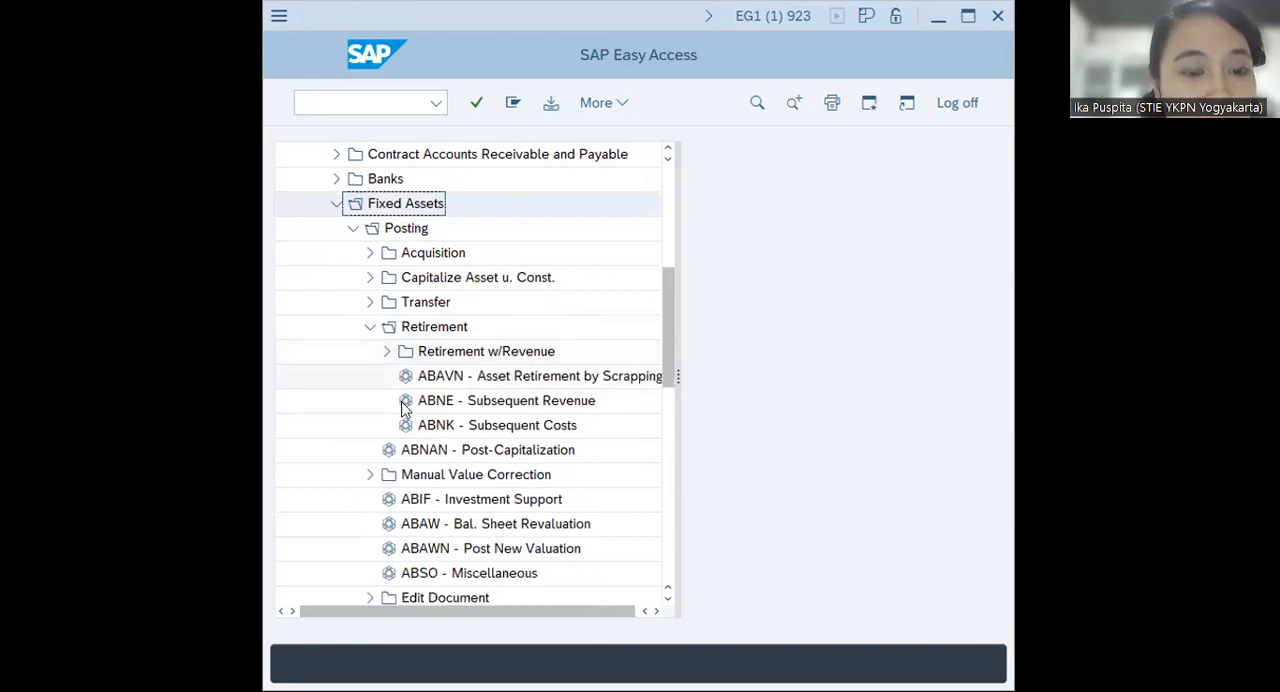
scroll(407, 428, "down", 1)
scroll(407, 428, "down", 2)
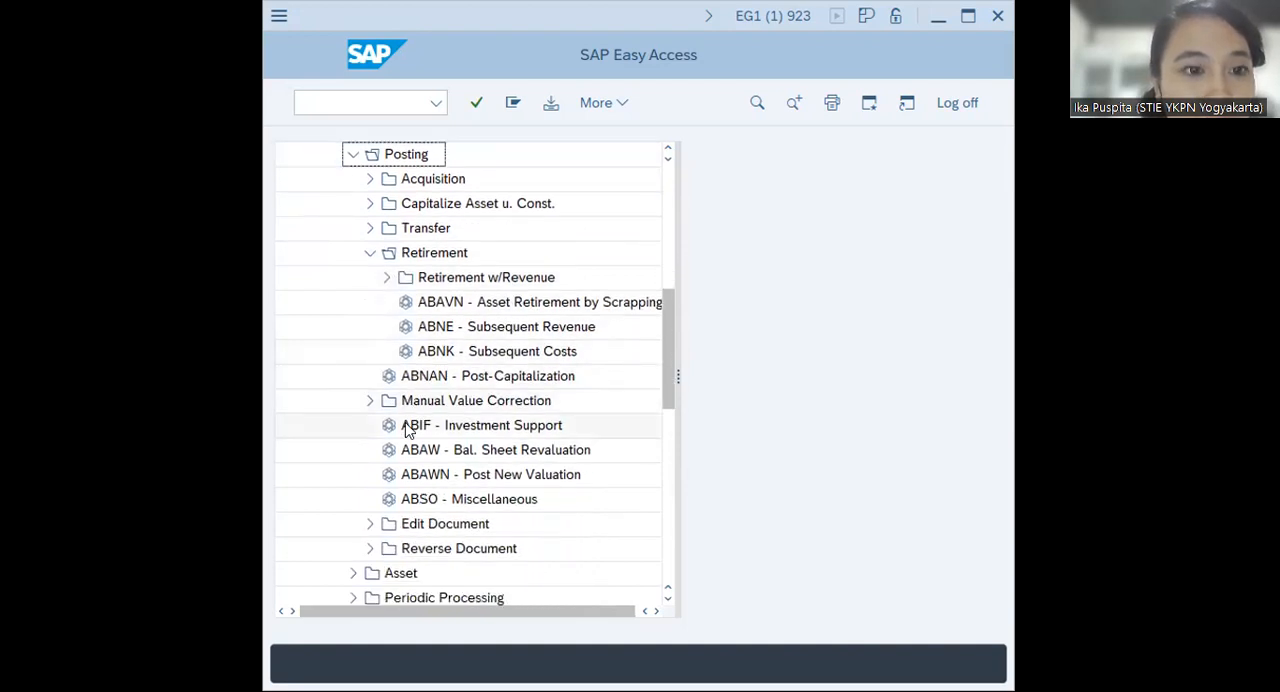
scroll(407, 428, "up", 1)
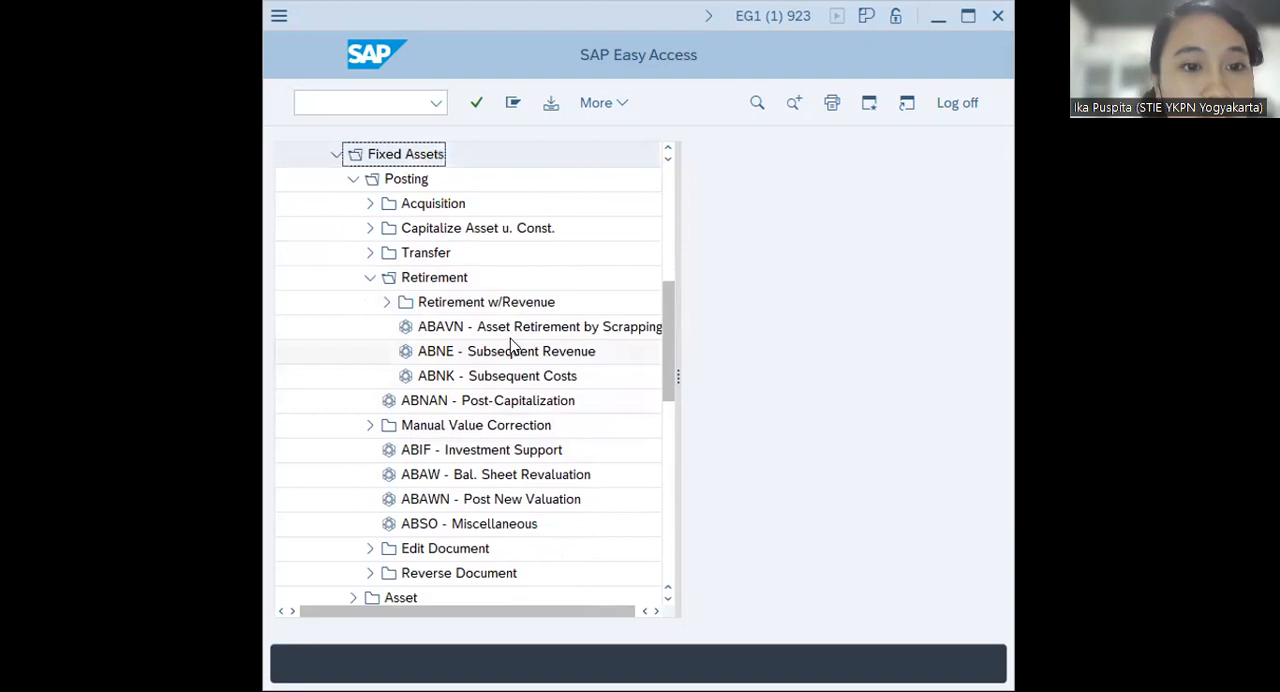
left_click(528, 328)
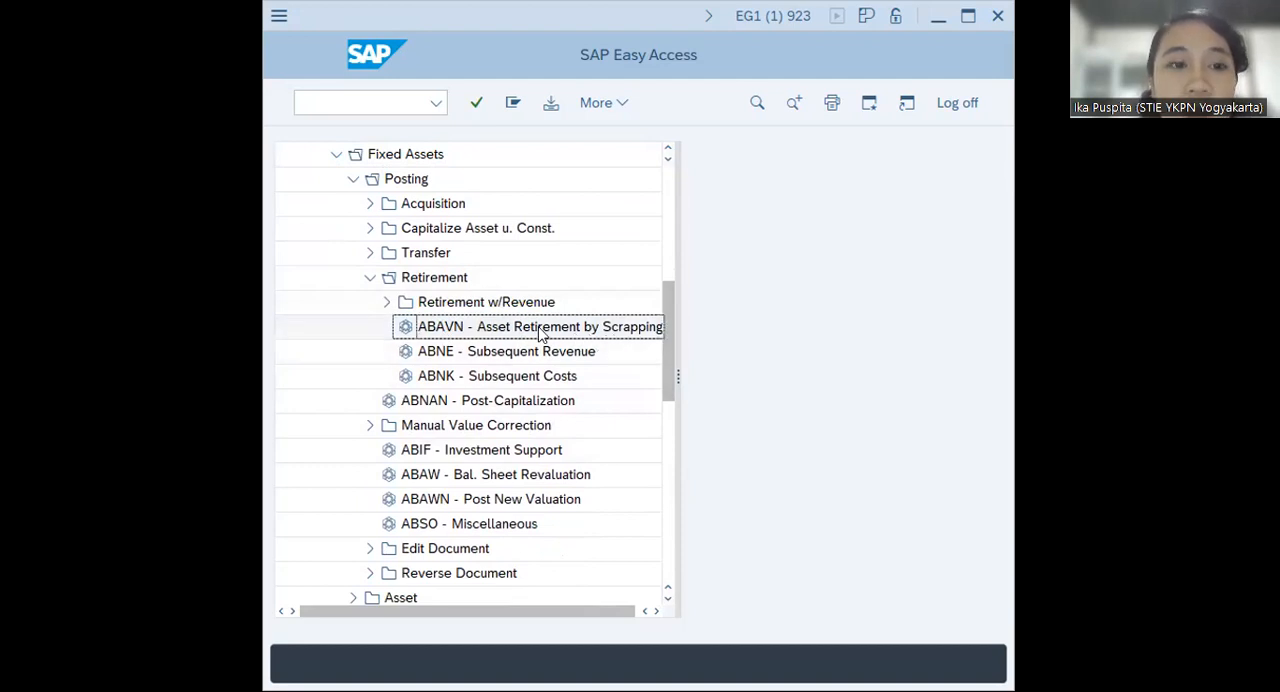
double_click(539, 333)
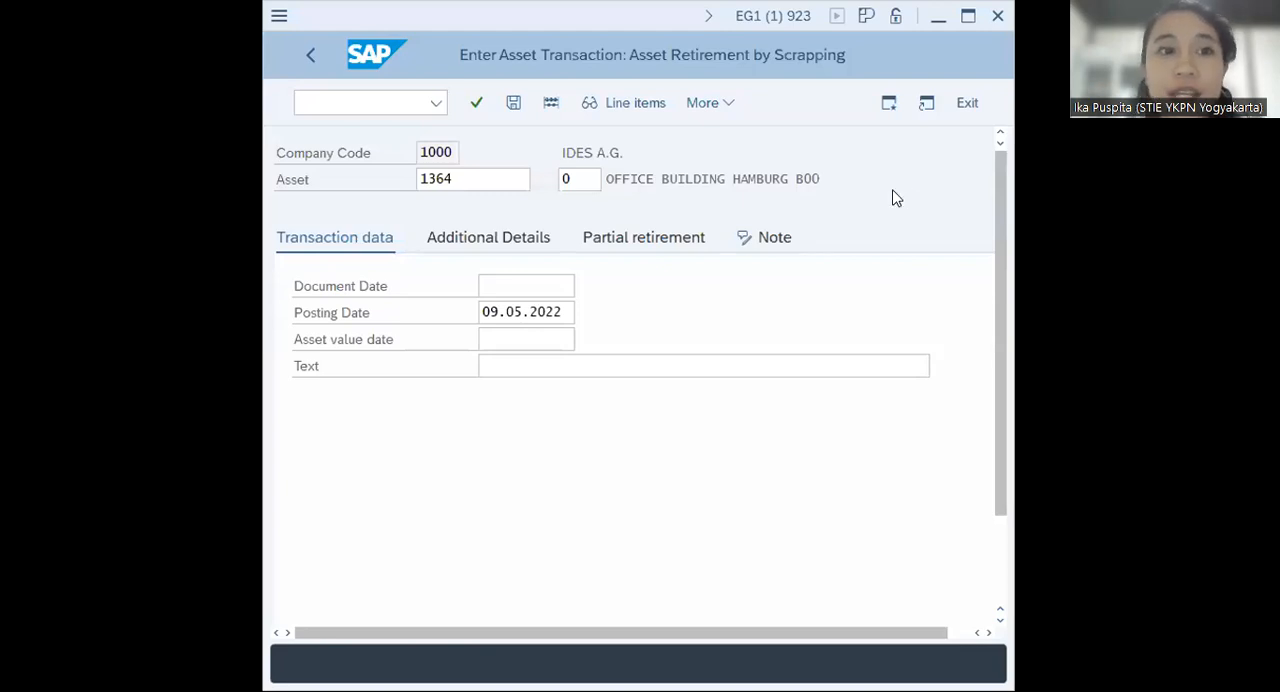
Enter ROBOTB00 as the asset to retire by scrapping in company code 1000
double_click(489, 173)
key("BackSpace")
type("ROBOT")
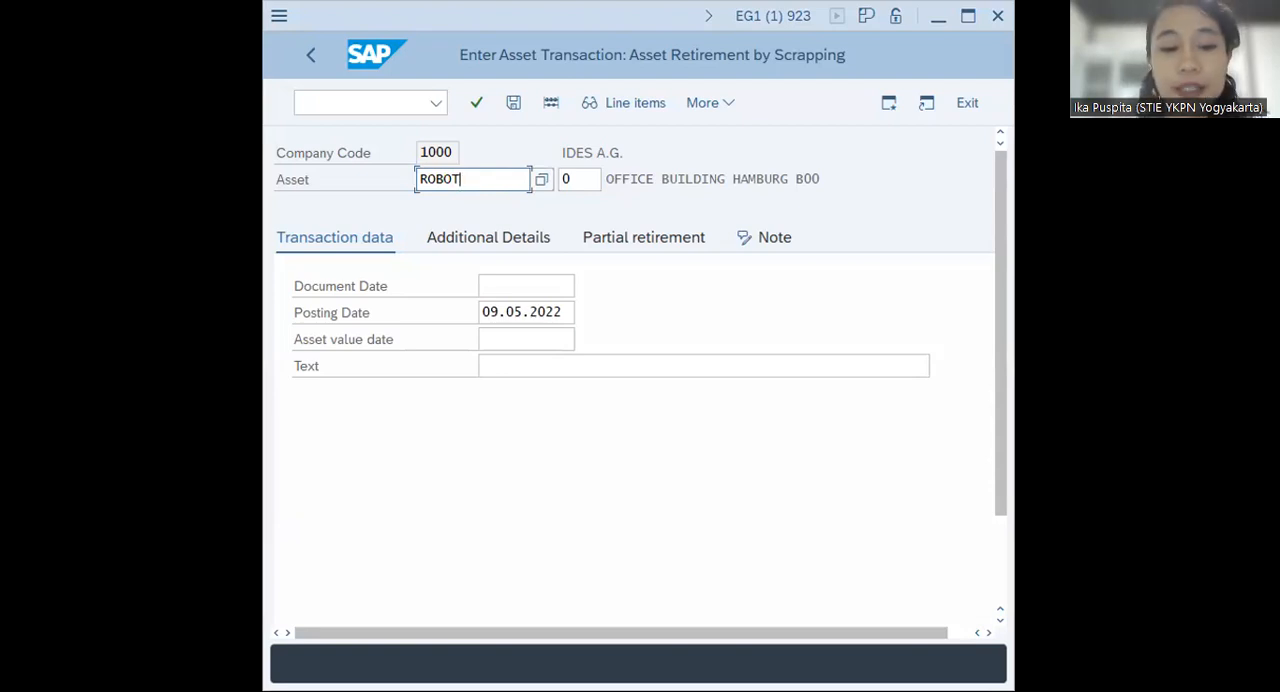
type("B")
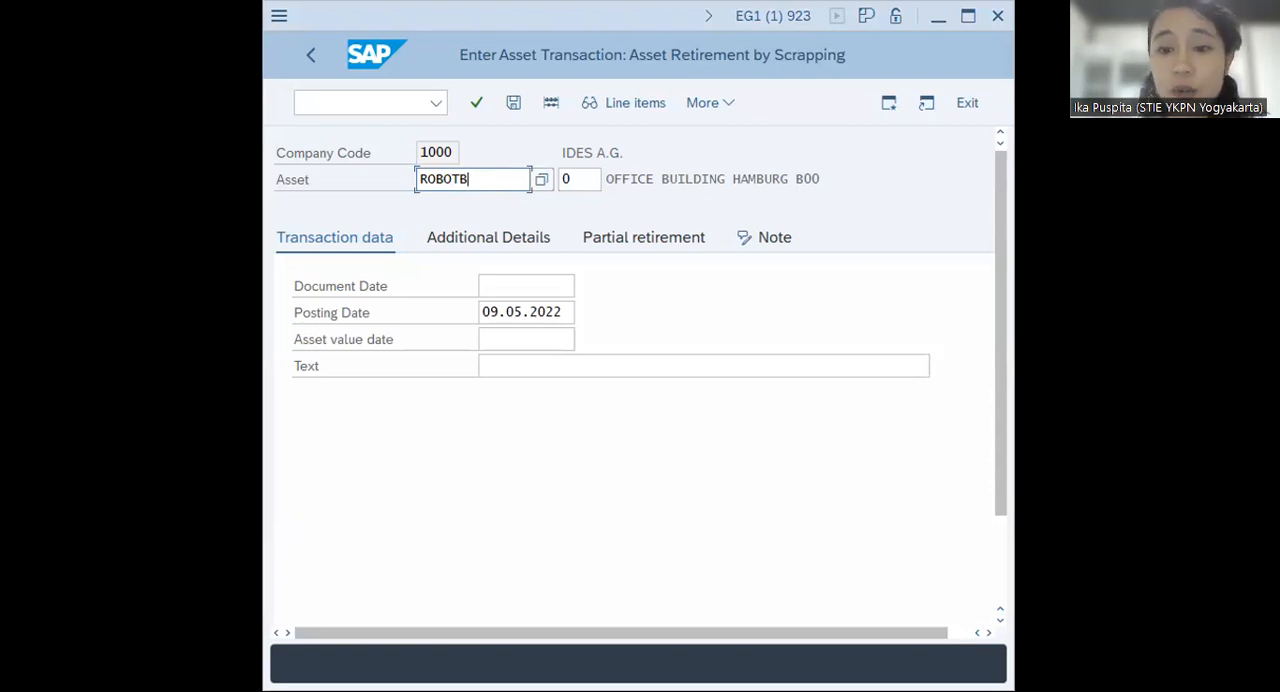
type("00")
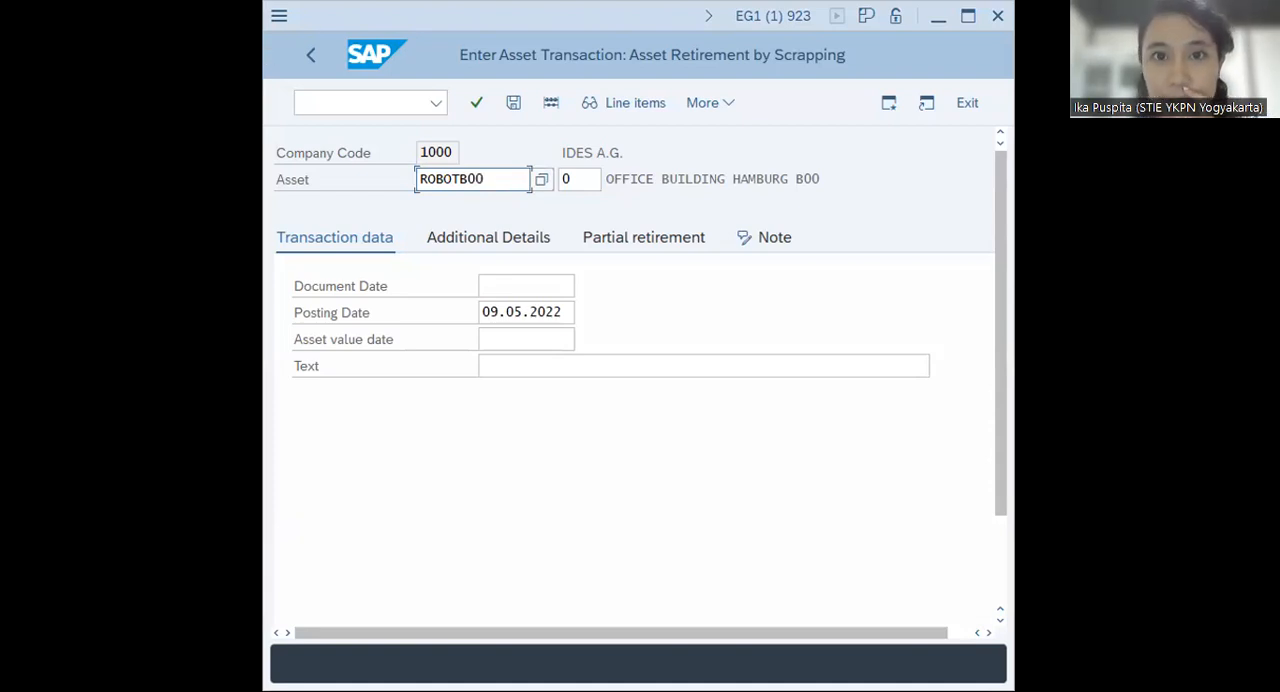
key("Return")
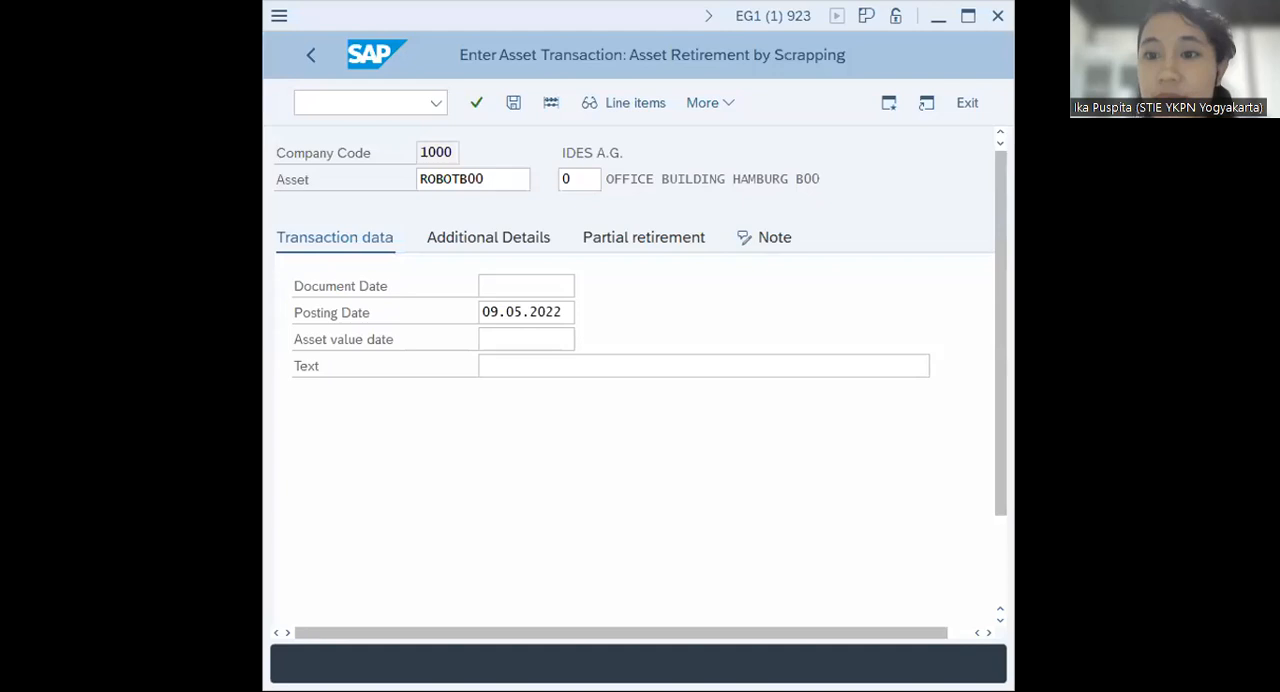
Set both the document date and the asset value date of the scrapping to 09.05.2022 from the calendar
left_click(508, 282)
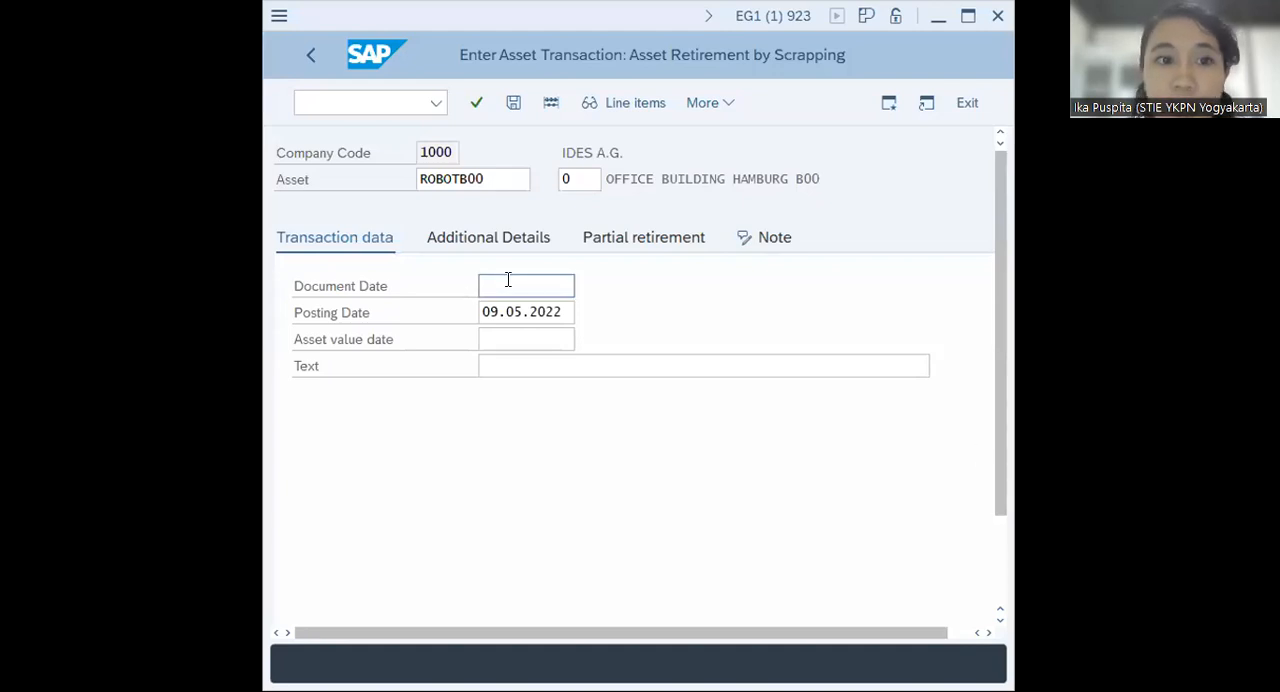
left_click(582, 287)
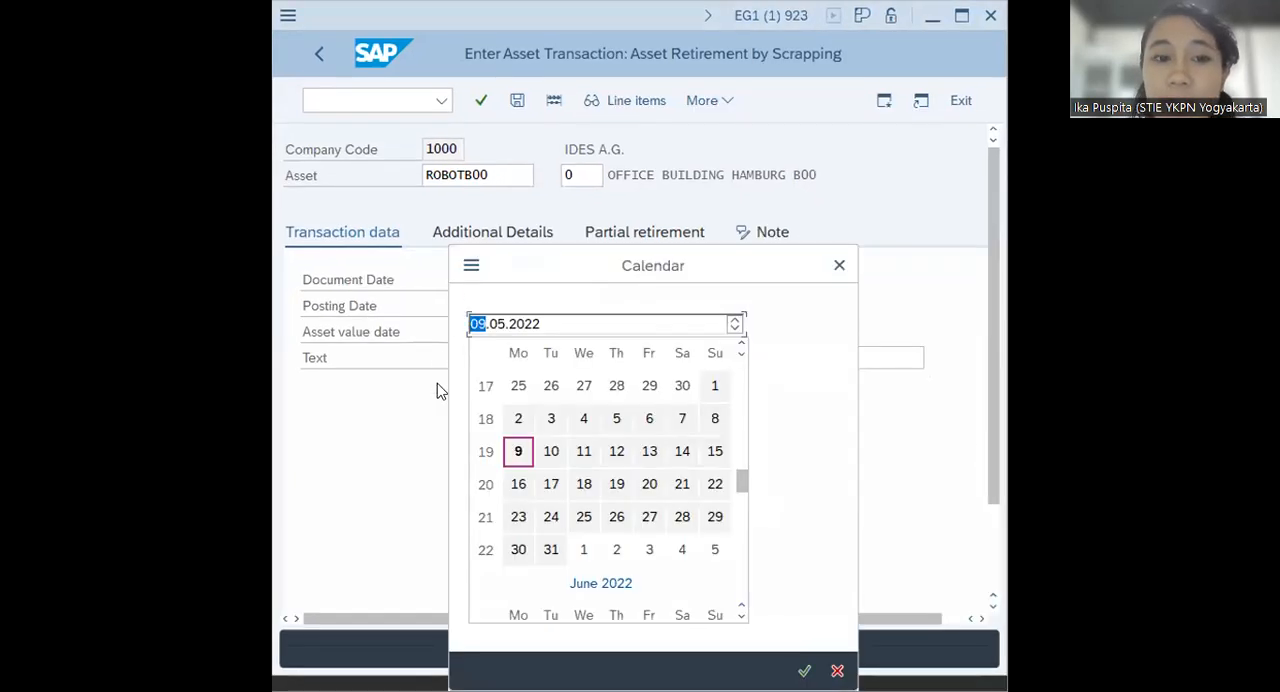
left_click(518, 455)
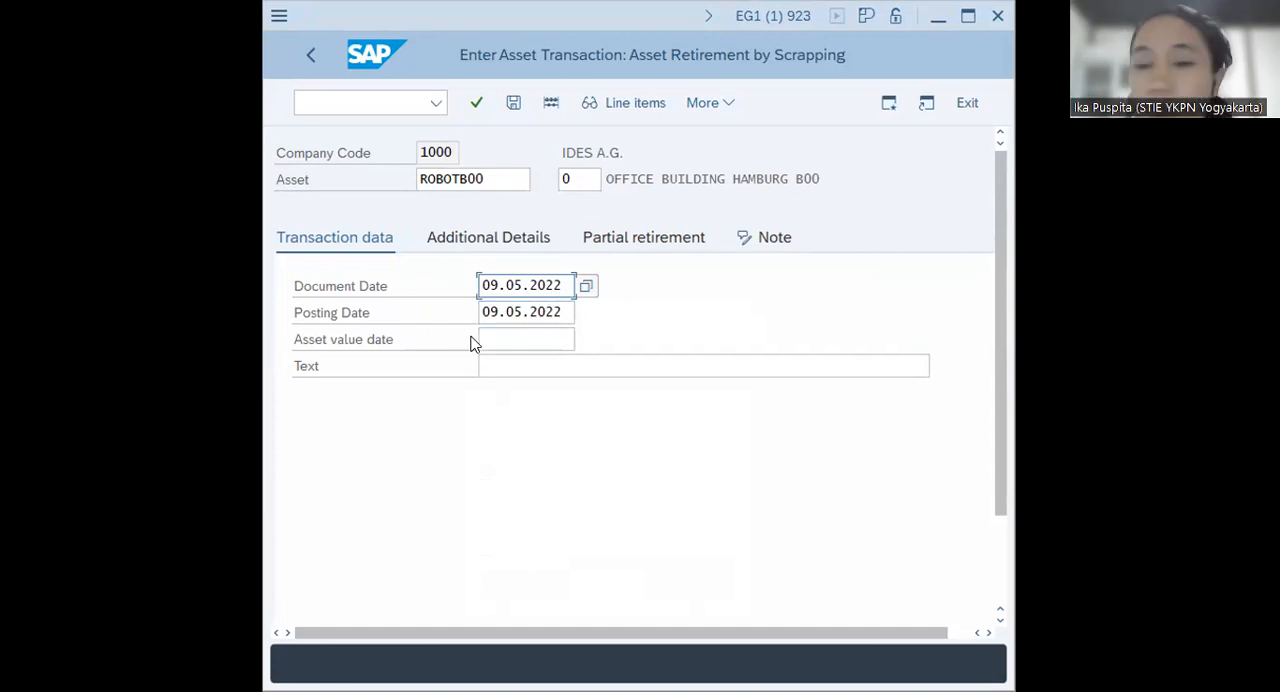
left_click(523, 337)
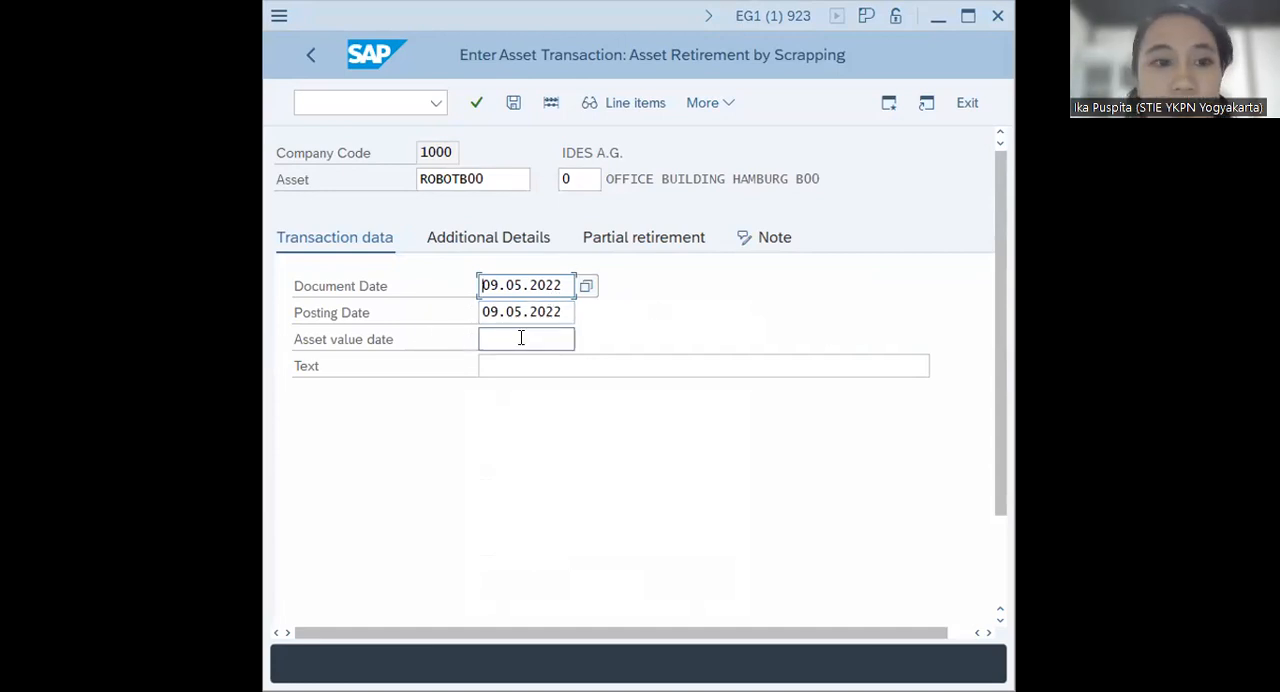
left_click(587, 342)
double_click(523, 451)
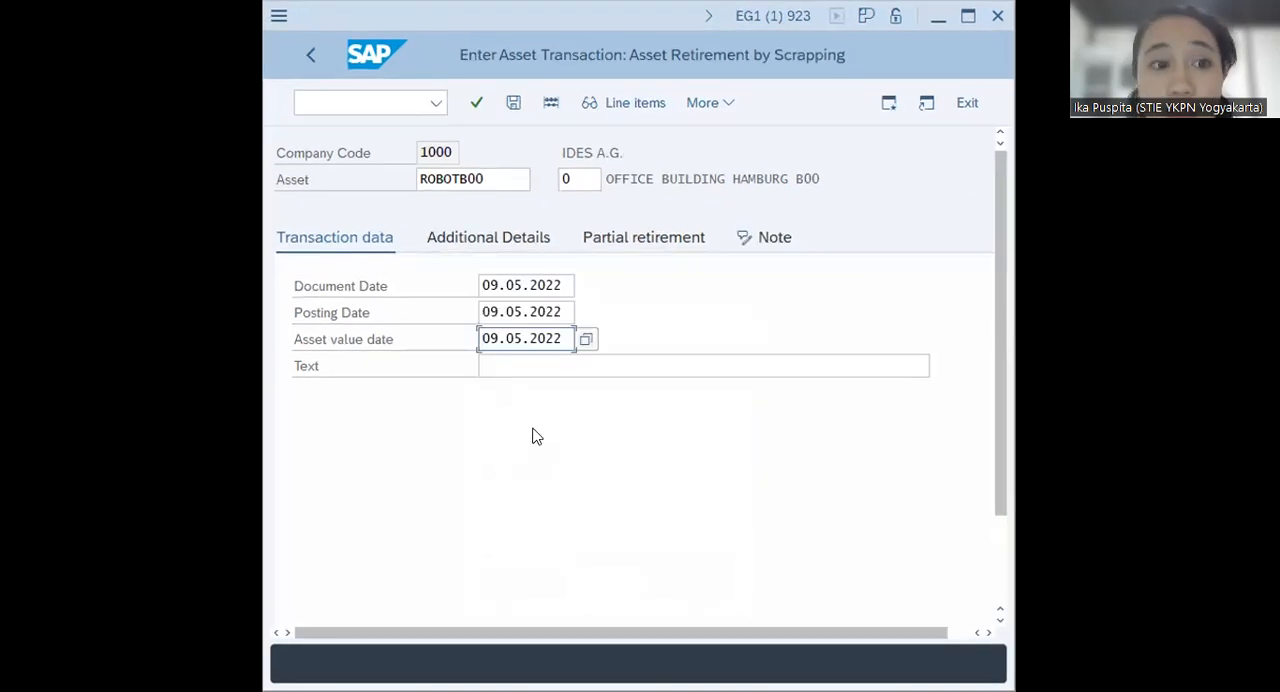
Post the robot's scrapping transaction and close the information message
left_click(513, 104)
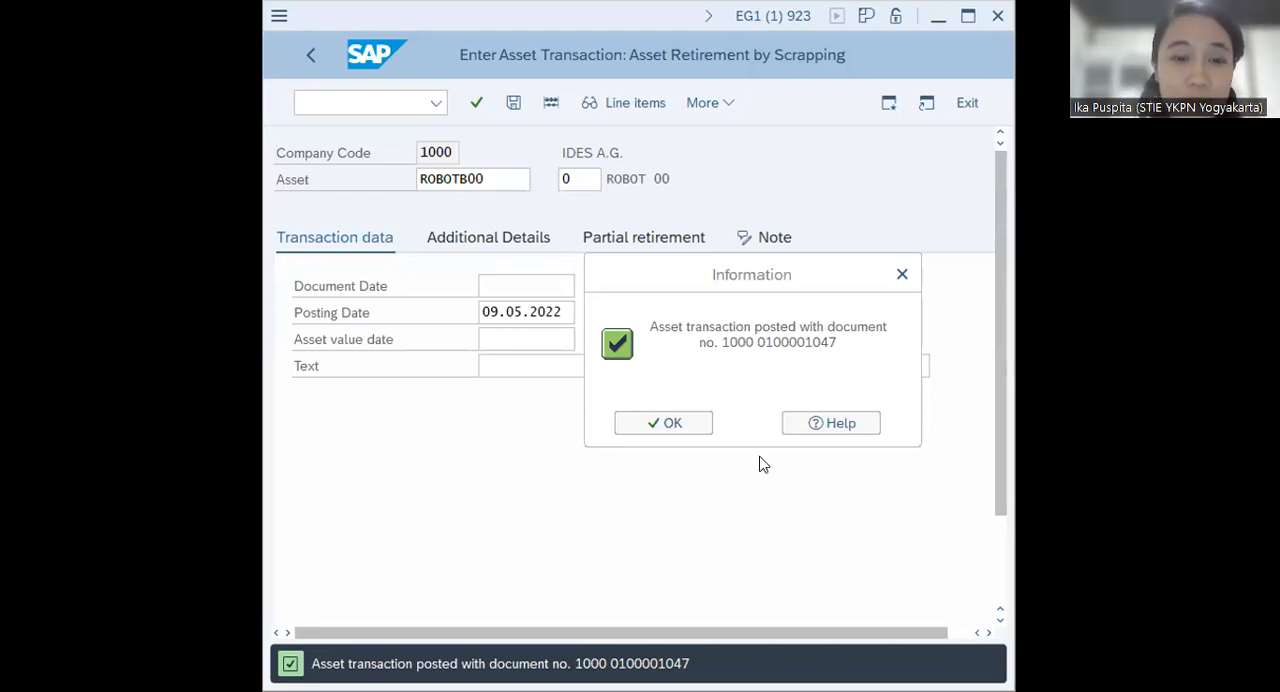
left_click_drag(752, 275, 712, 418)
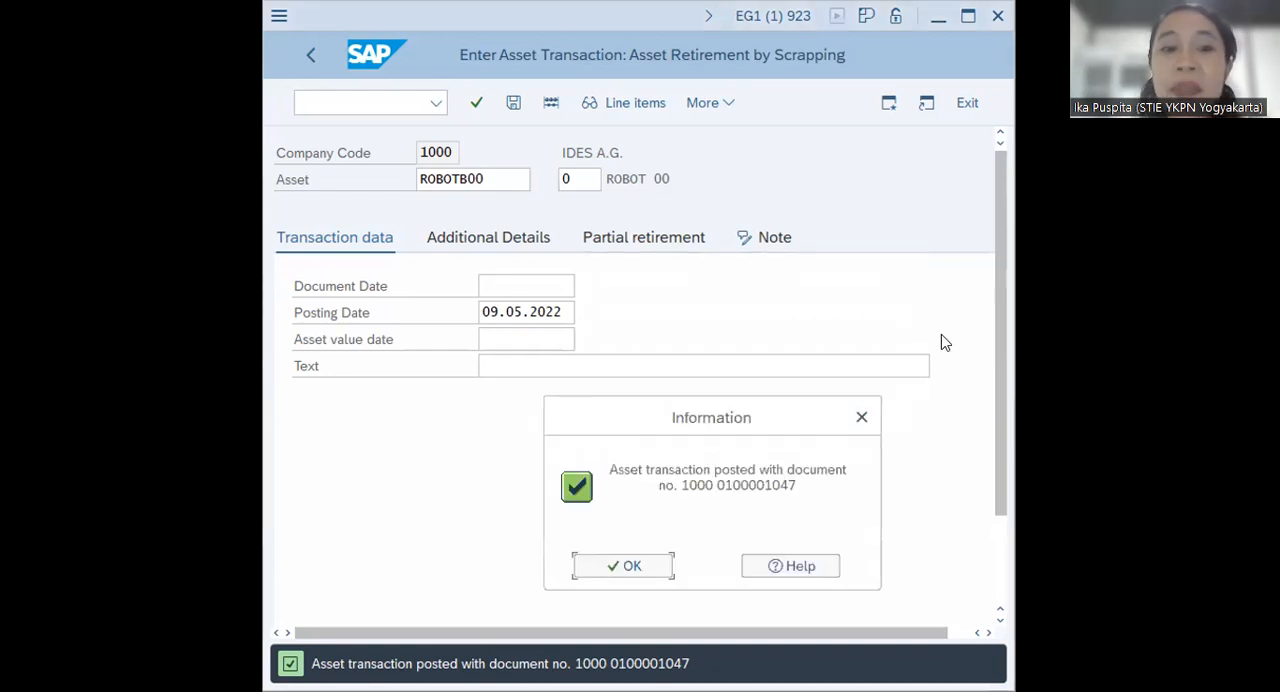
left_click(629, 568)
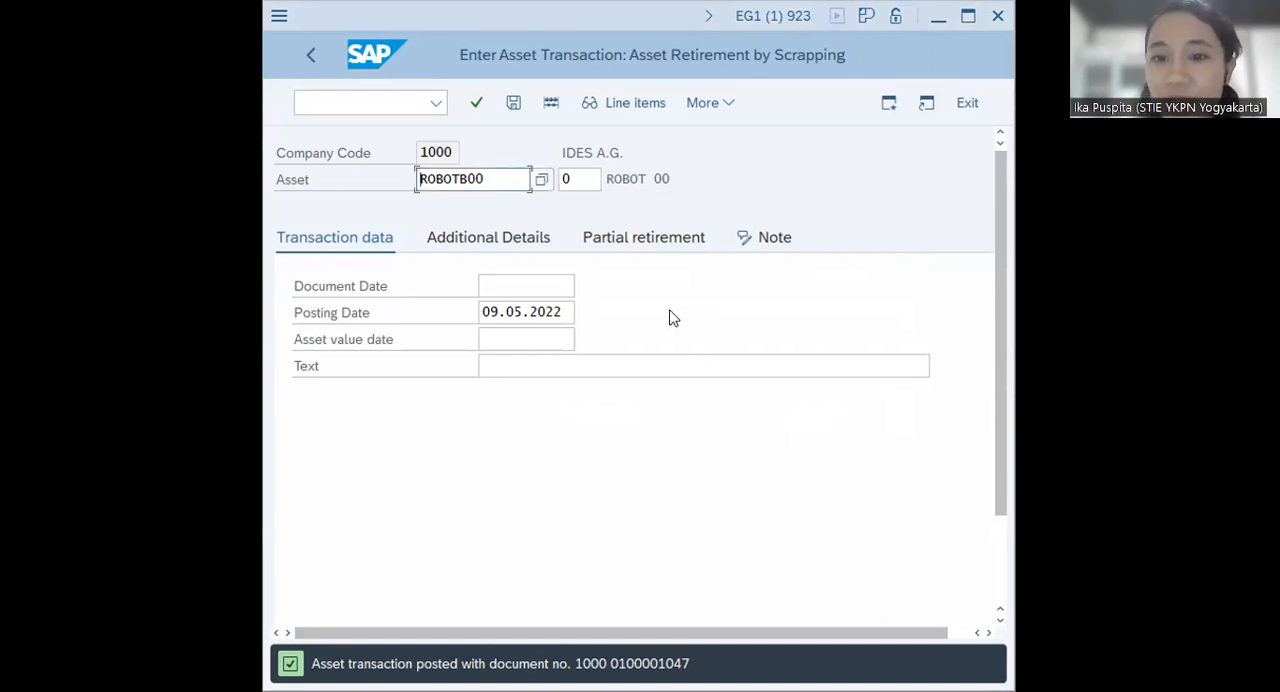
Leave the scrapping transaction with the /N command and collapse the Posting and Fixed Assets folders
left_click(403, 100)
type("/N")
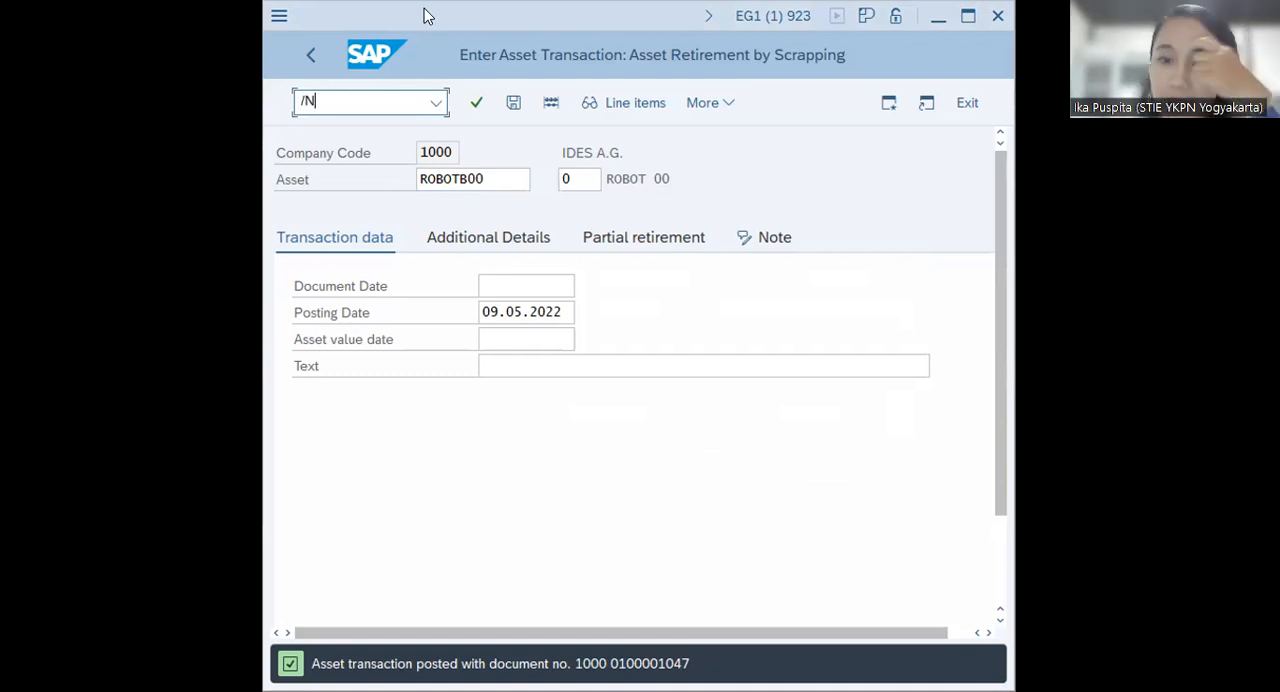
key("Return")
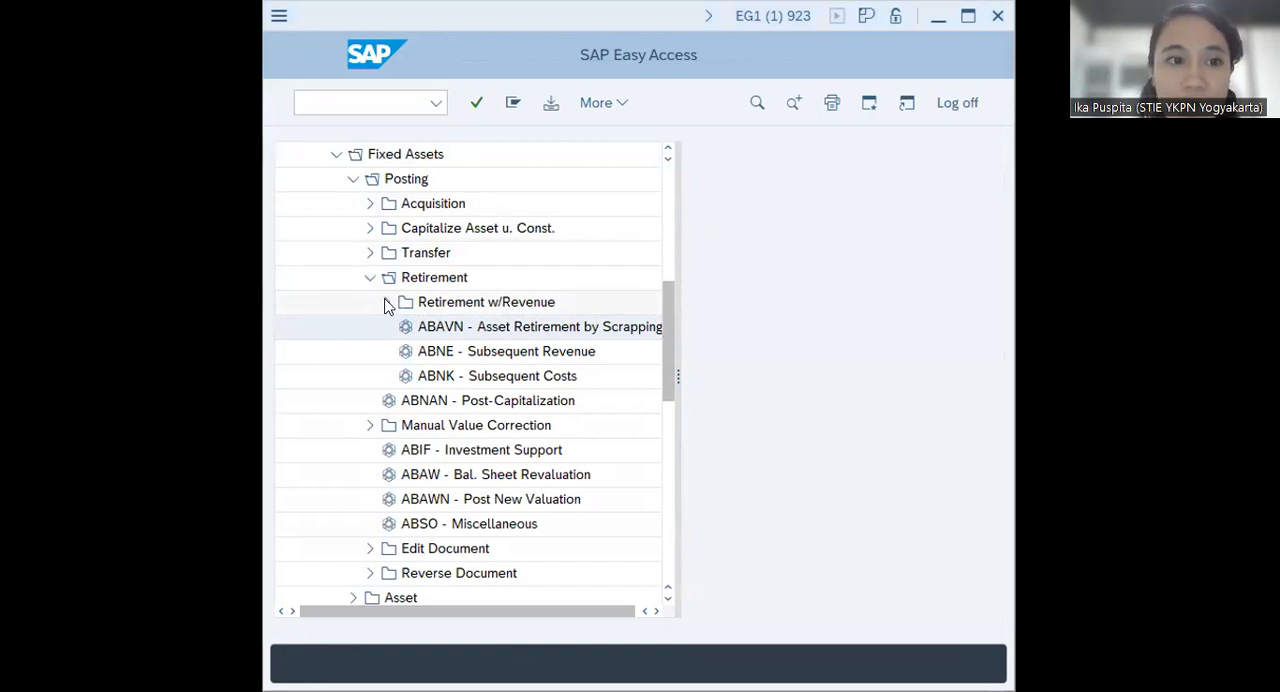
left_click(353, 178)
left_click(336, 154)
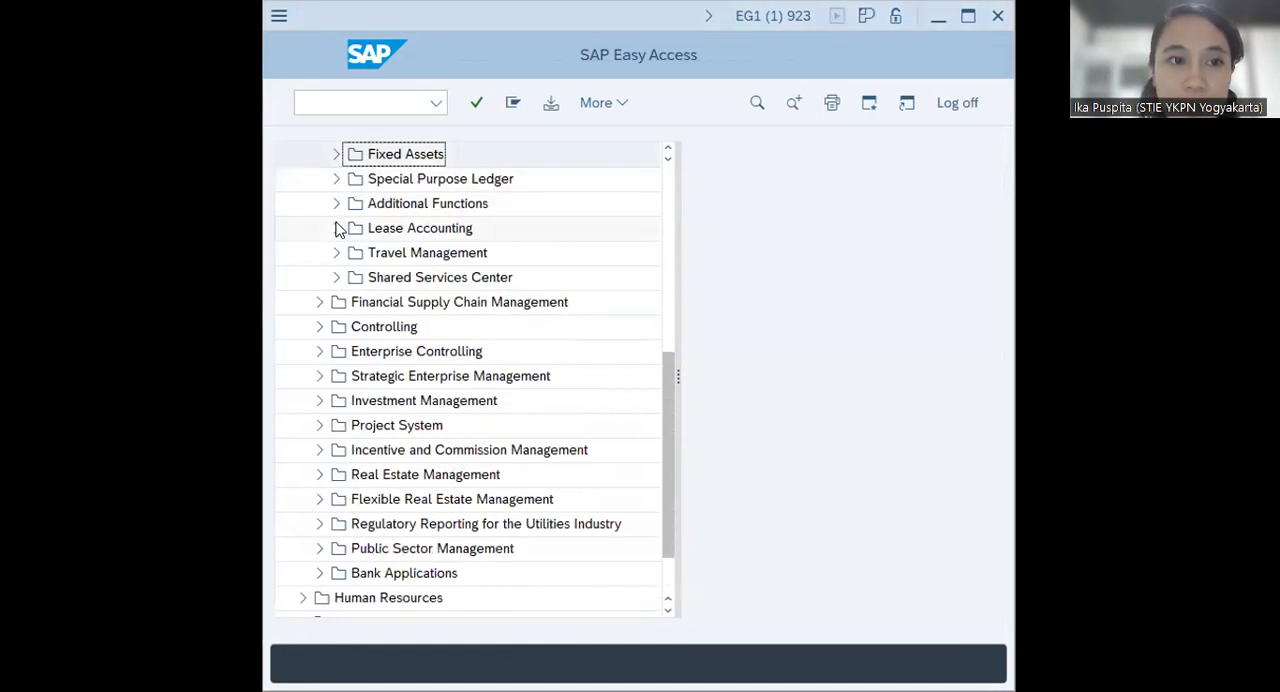
Expand Fixed Assets, Information System and Reports on Asset Accounting under Financial Accounting
scroll(338, 228, "up", 1)
scroll(336, 236, "up", 2)
scroll(332, 250, "down", 1)
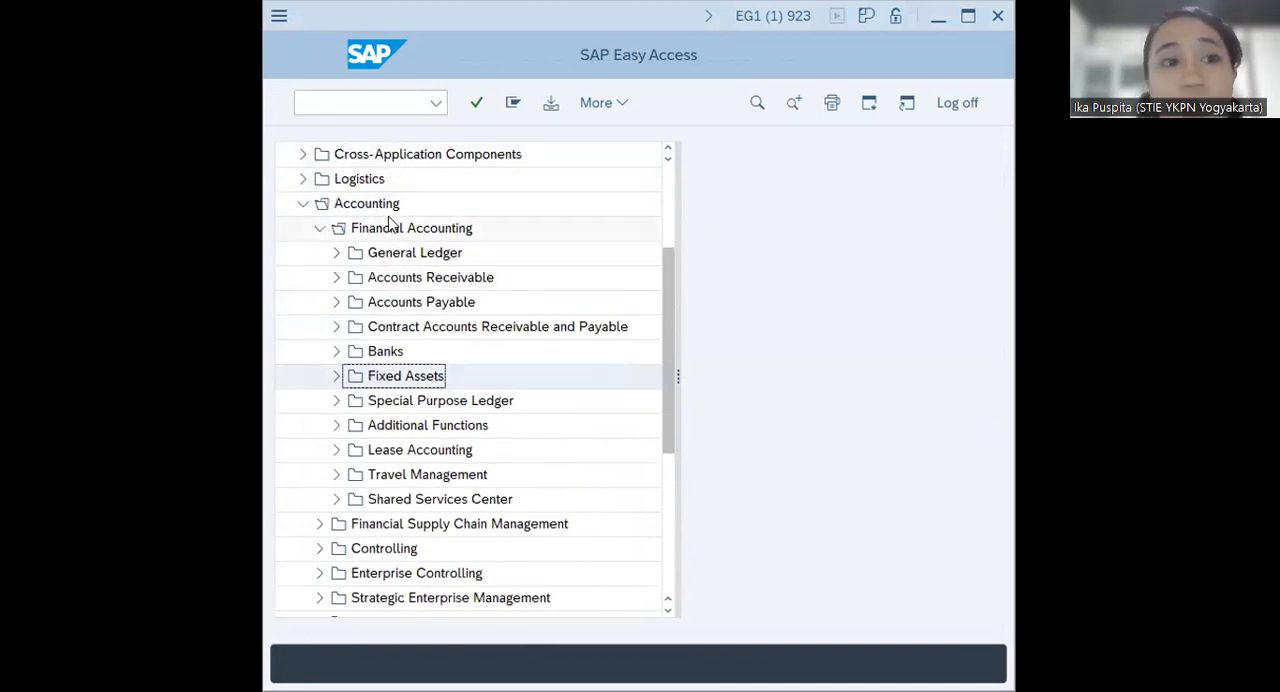
left_click(337, 376)
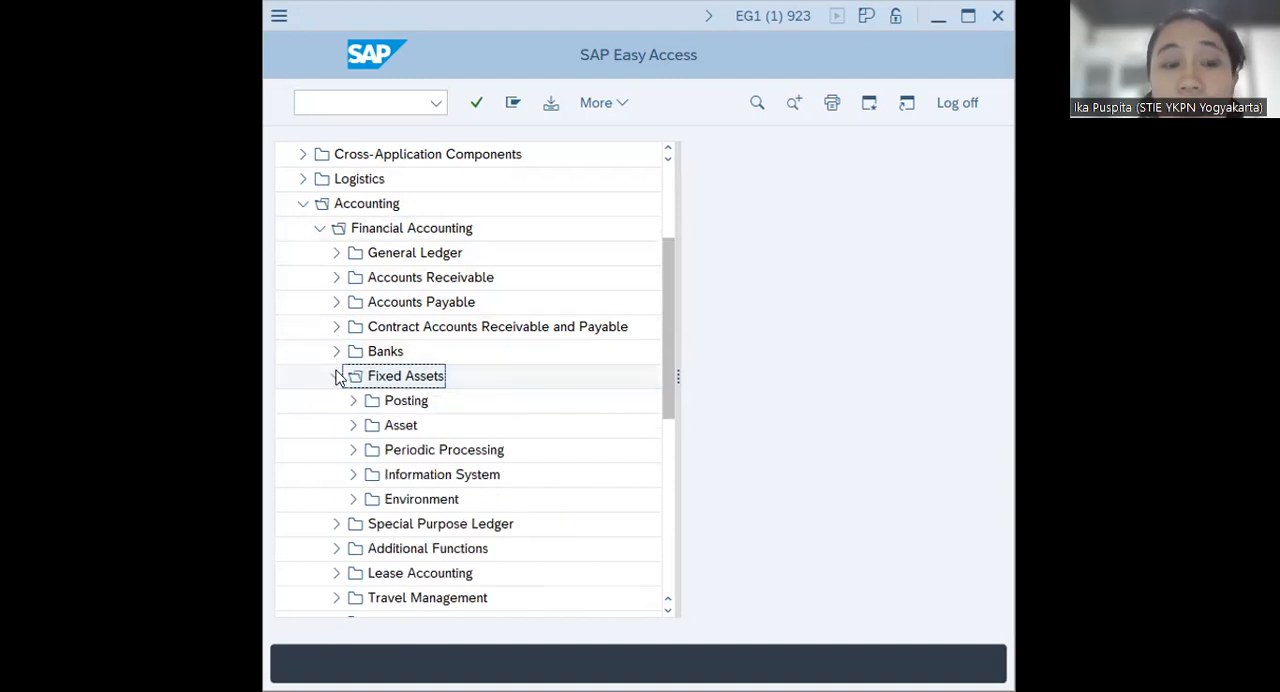
left_click(353, 474)
scroll(408, 406, "down", 1)
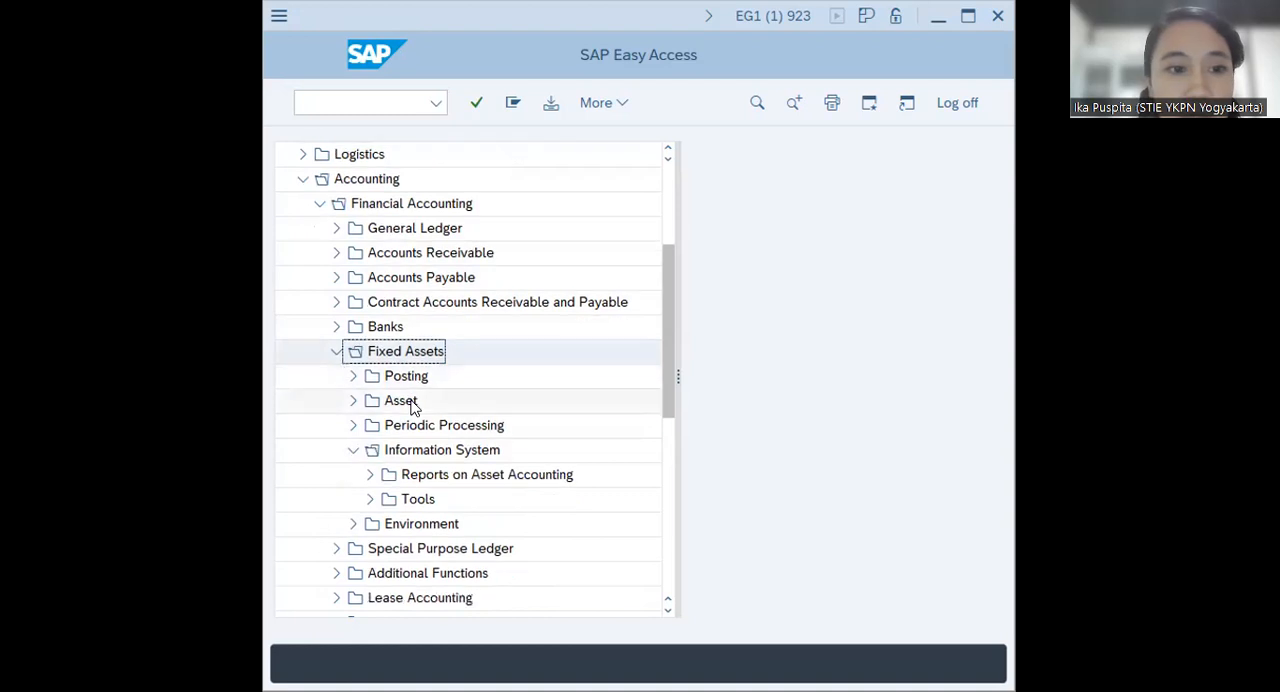
left_click(369, 475)
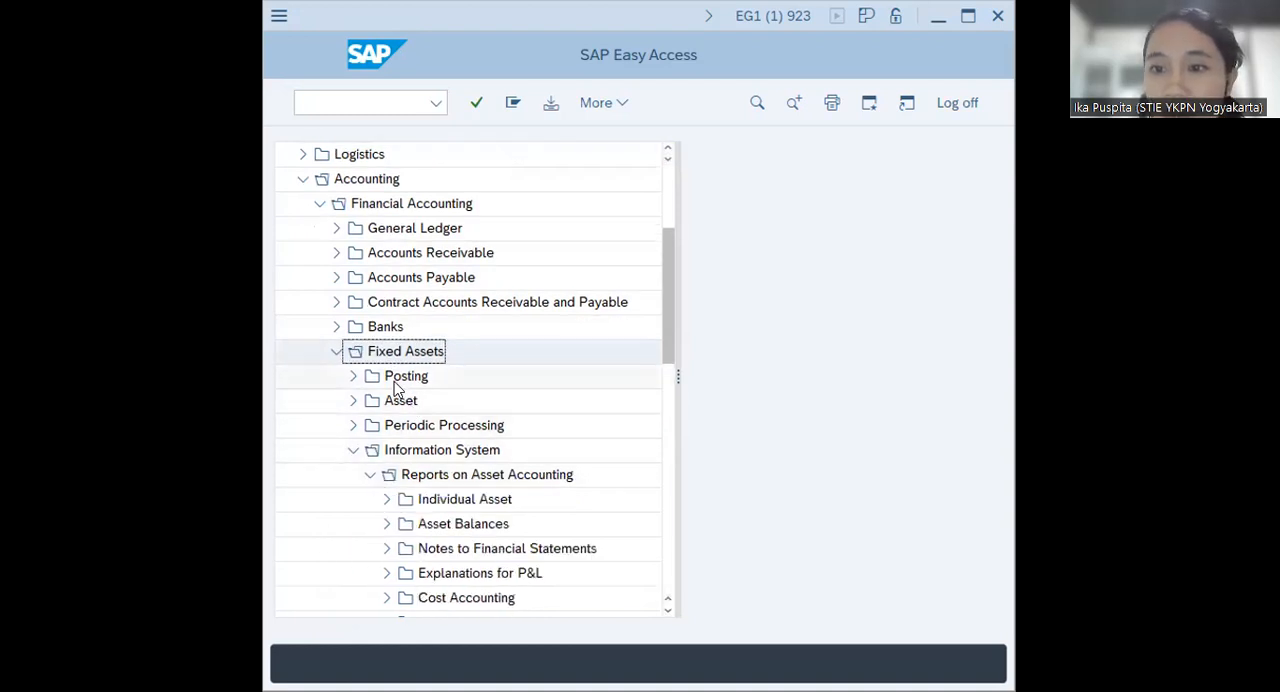
Expand the History folder and open the report S_ALR_87012075 - Asset History
scroll(397, 388, "down", 5)
scroll(376, 462, "down", 3)
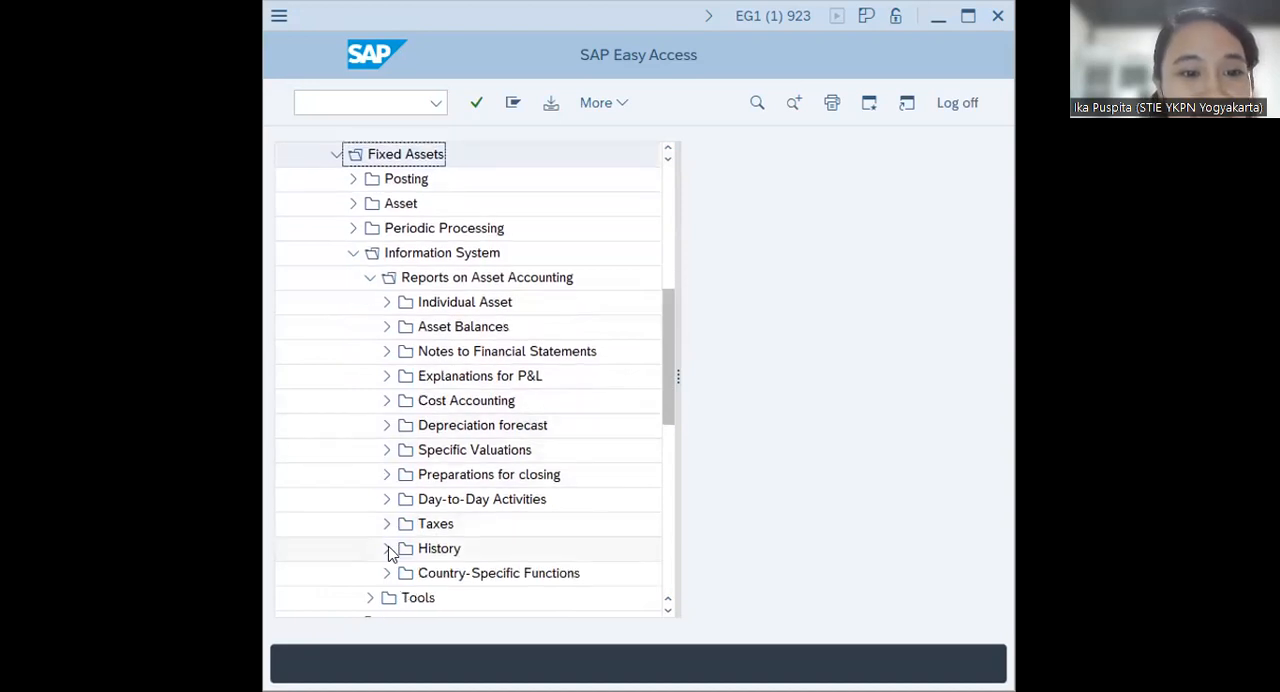
left_click(387, 548)
scroll(475, 443, "down", 1)
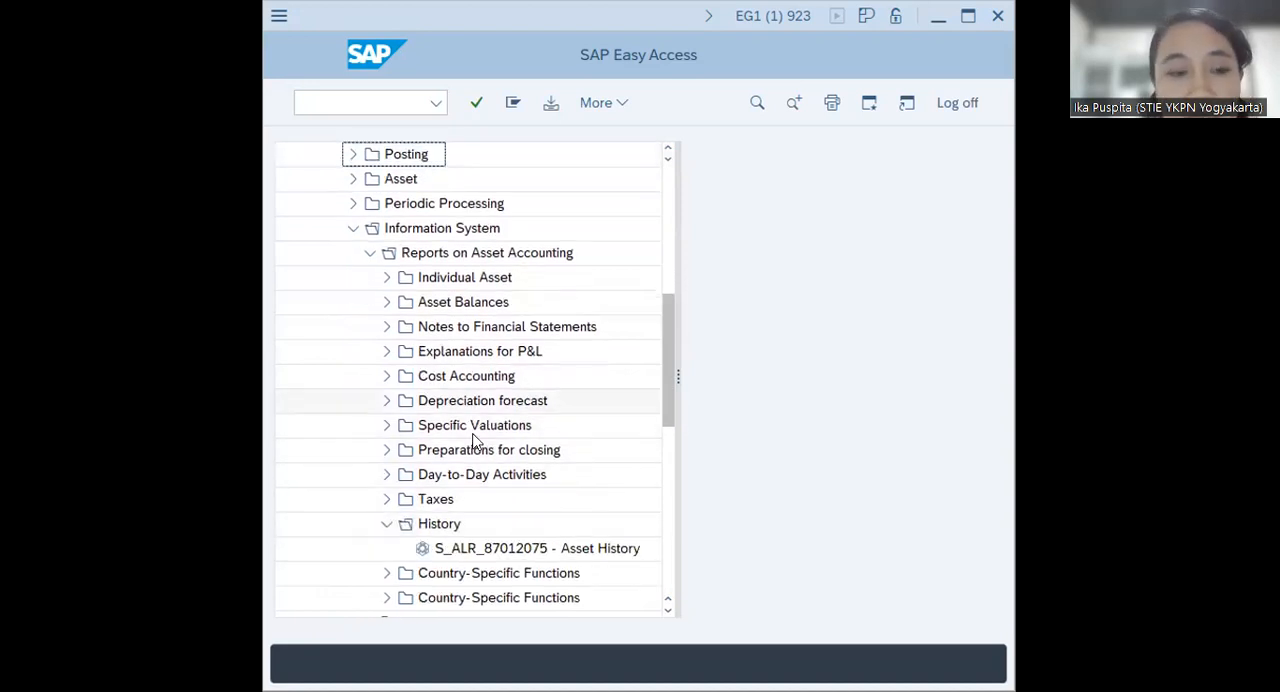
scroll(475, 443, "down", 2)
left_click(530, 499)
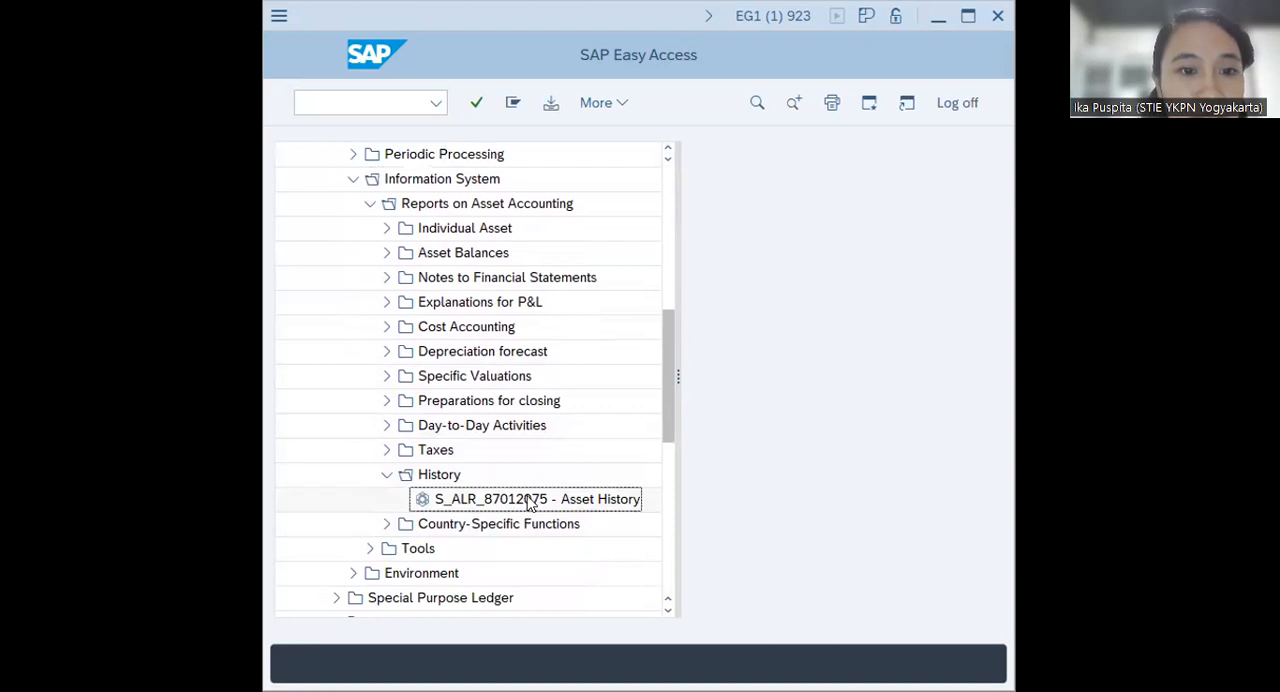
double_click(530, 499)
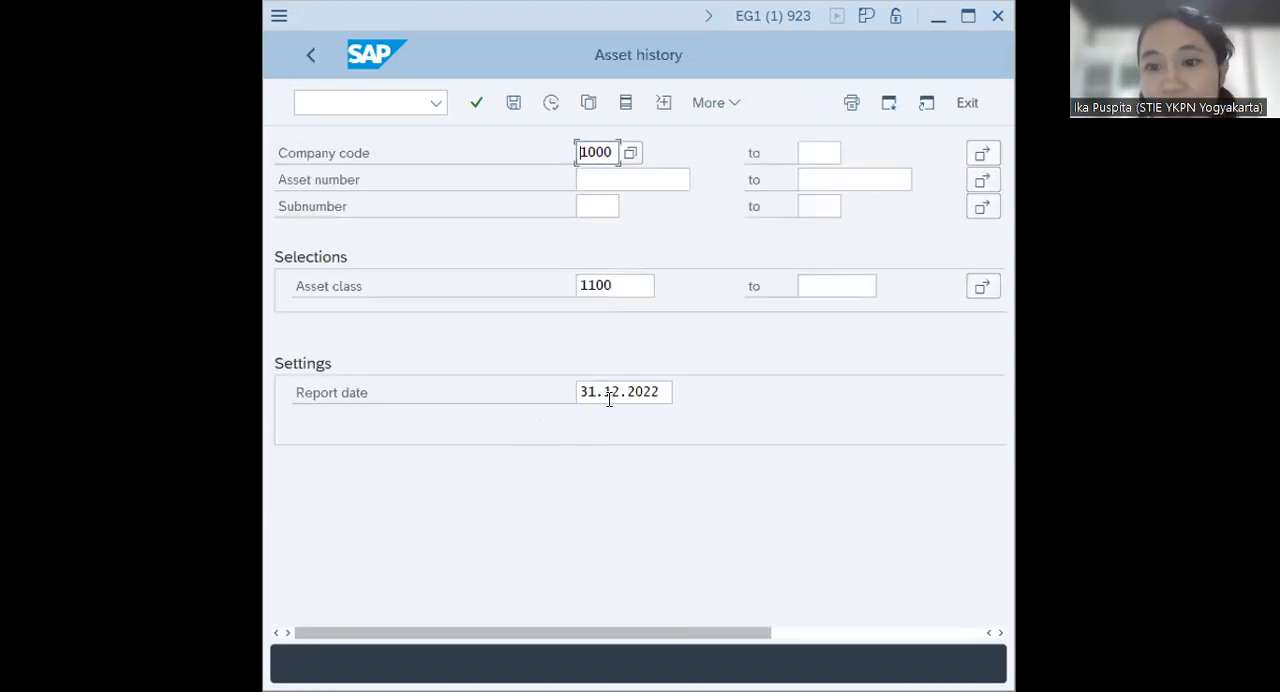
Enter ROBOTB00 as the asset number in the Asset History selection
left_click(613, 186)
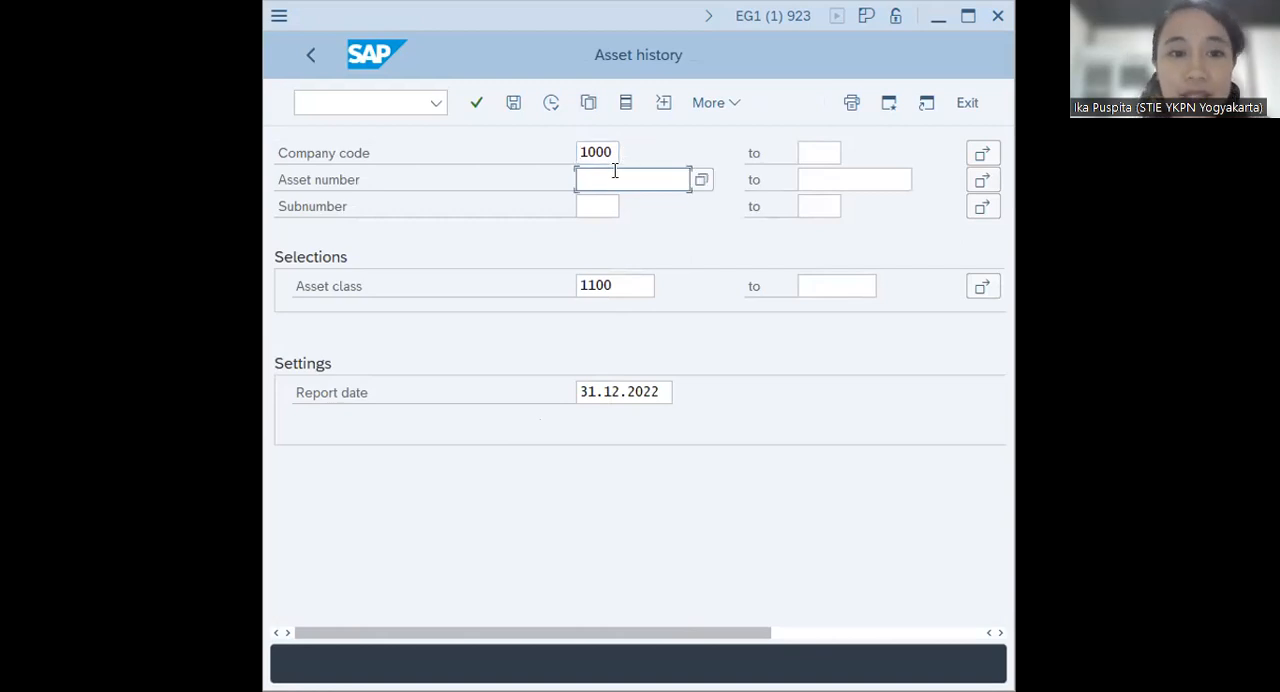
type("ROB")
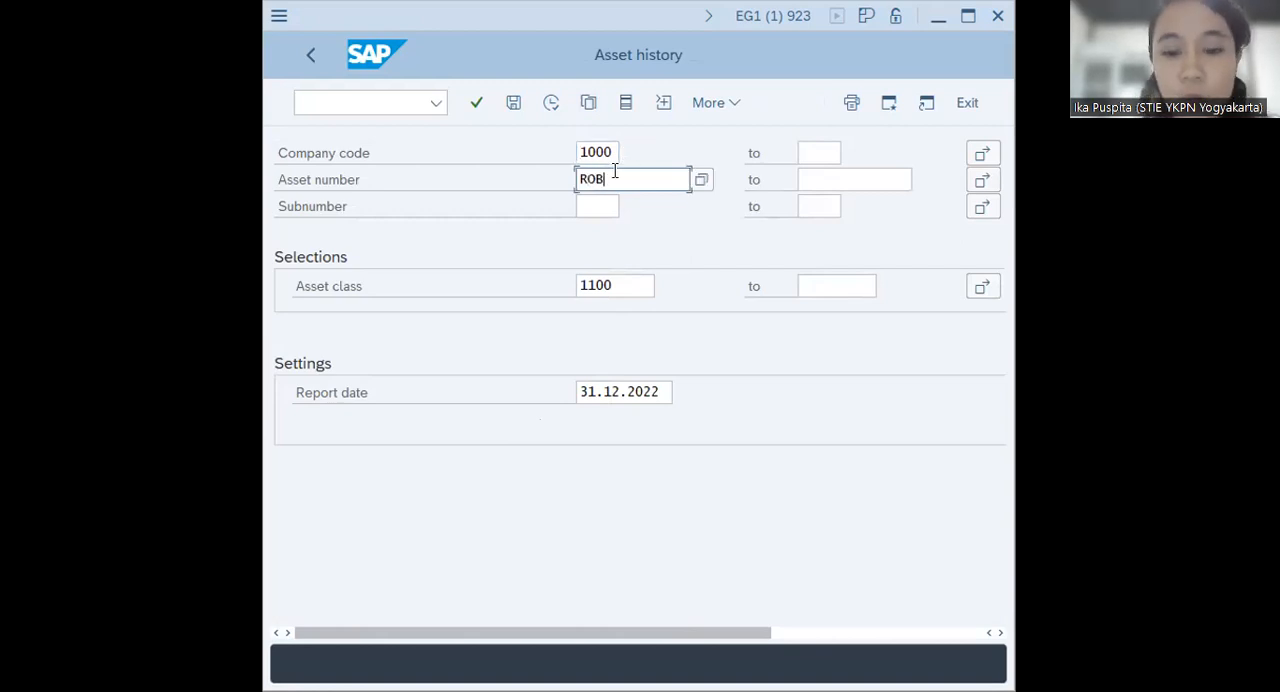
type("OTB00")
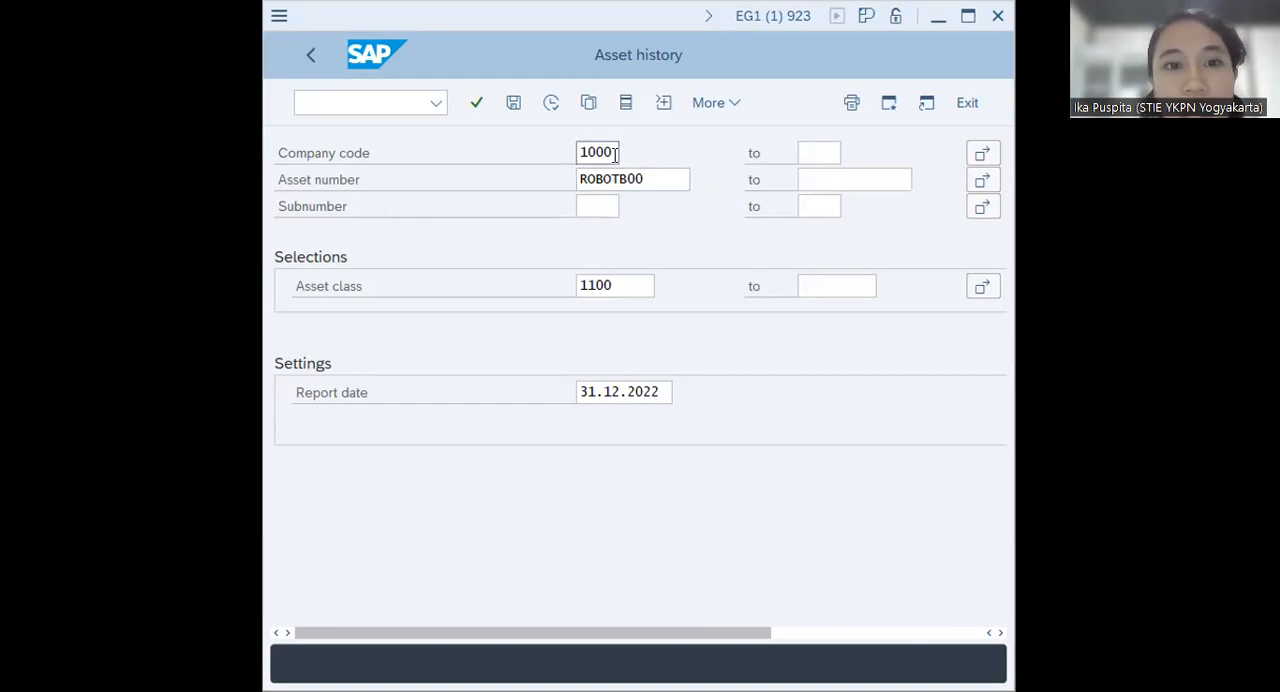
Clear the asset class from the selection, execute the Asset History report and close the information message
left_click(651, 177)
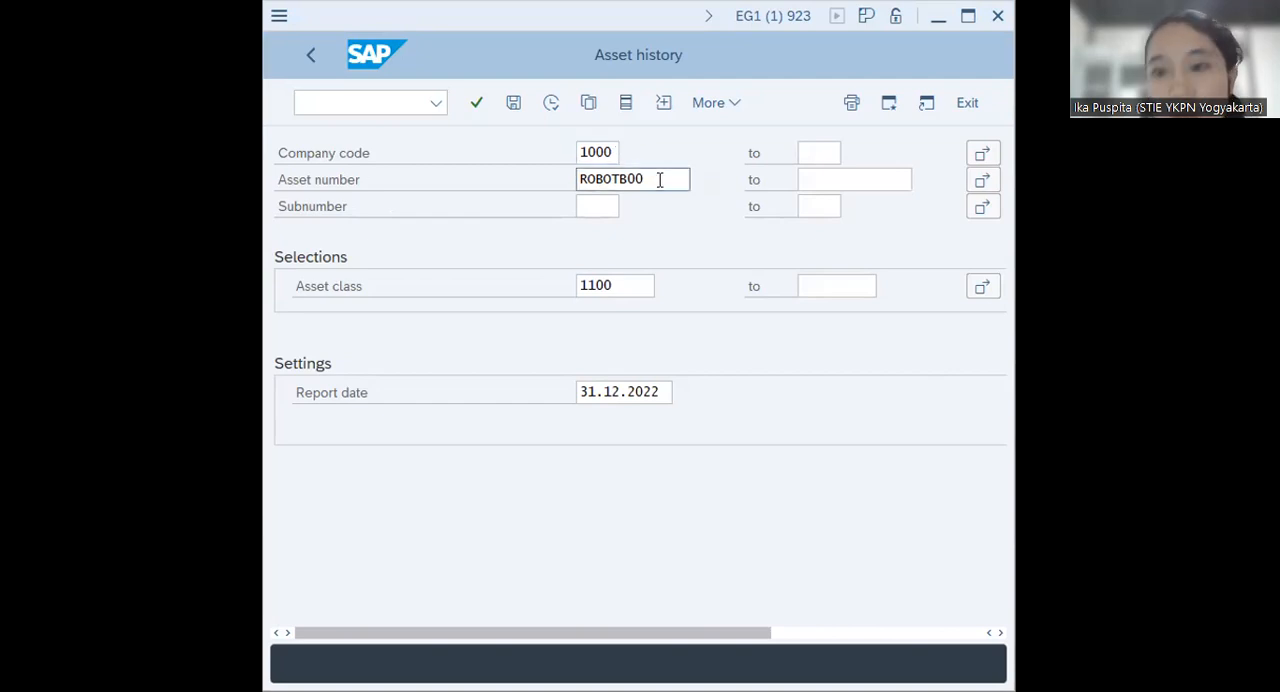
left_click(624, 284)
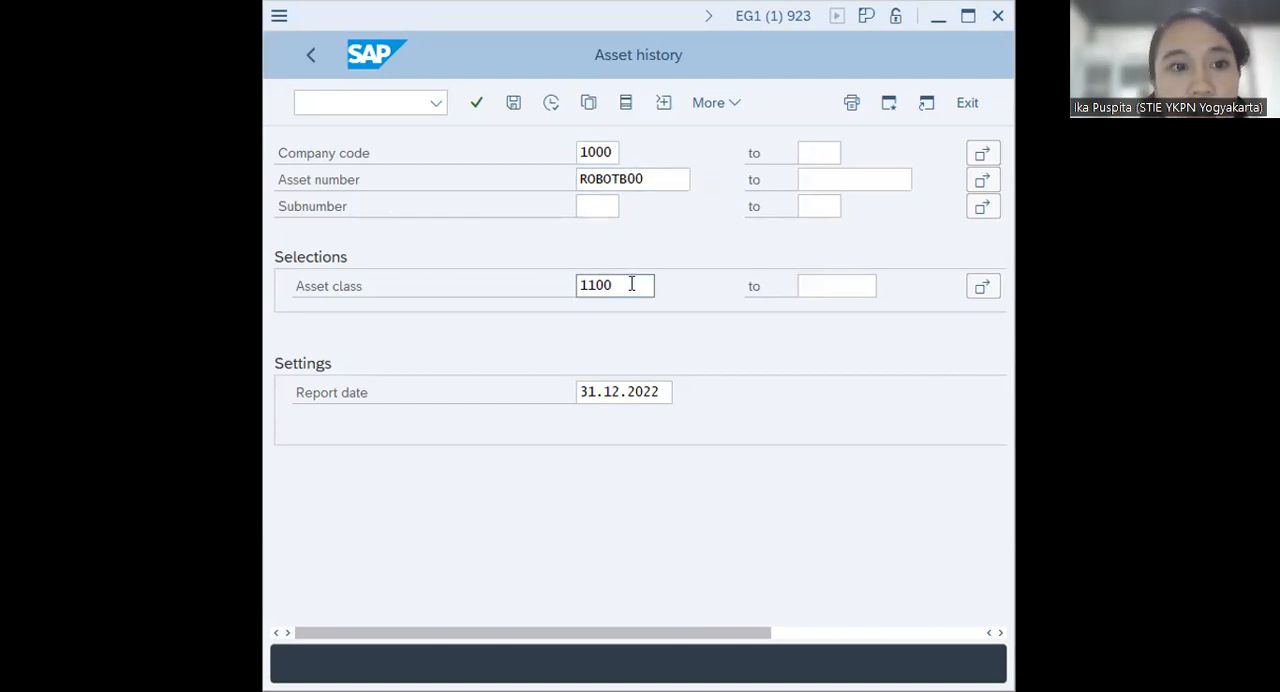
double_click(631, 284)
key("Delete")
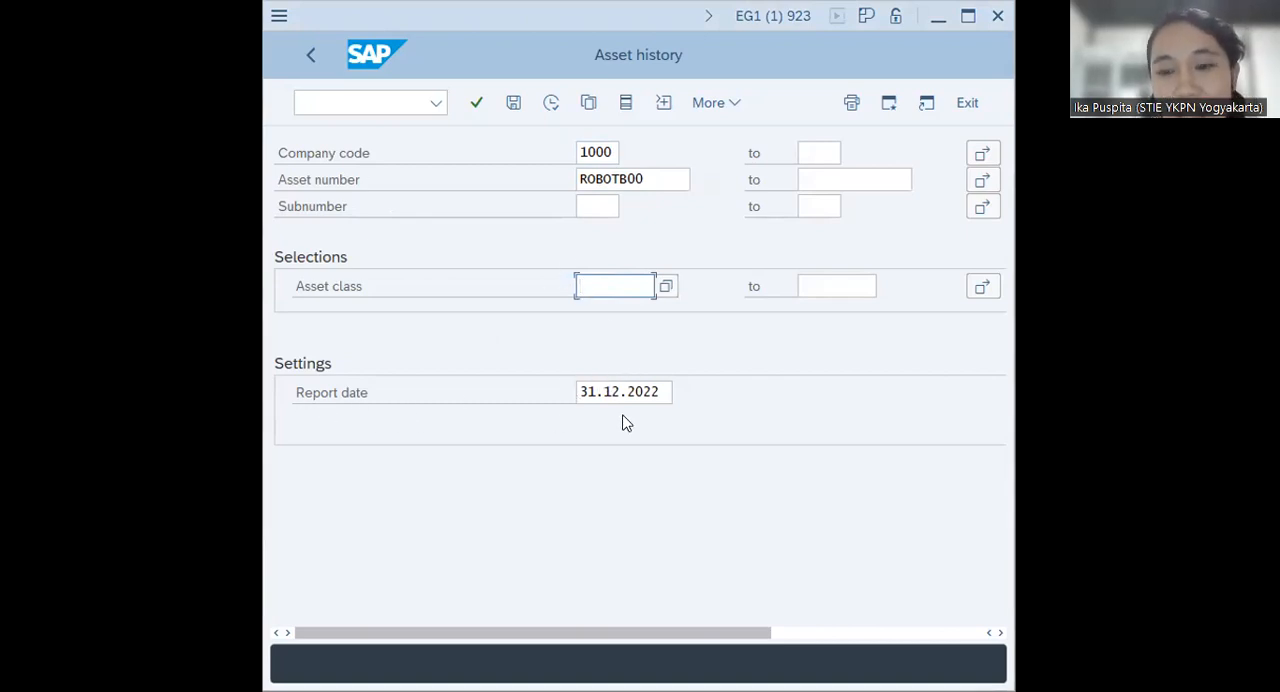
left_click(551, 104)
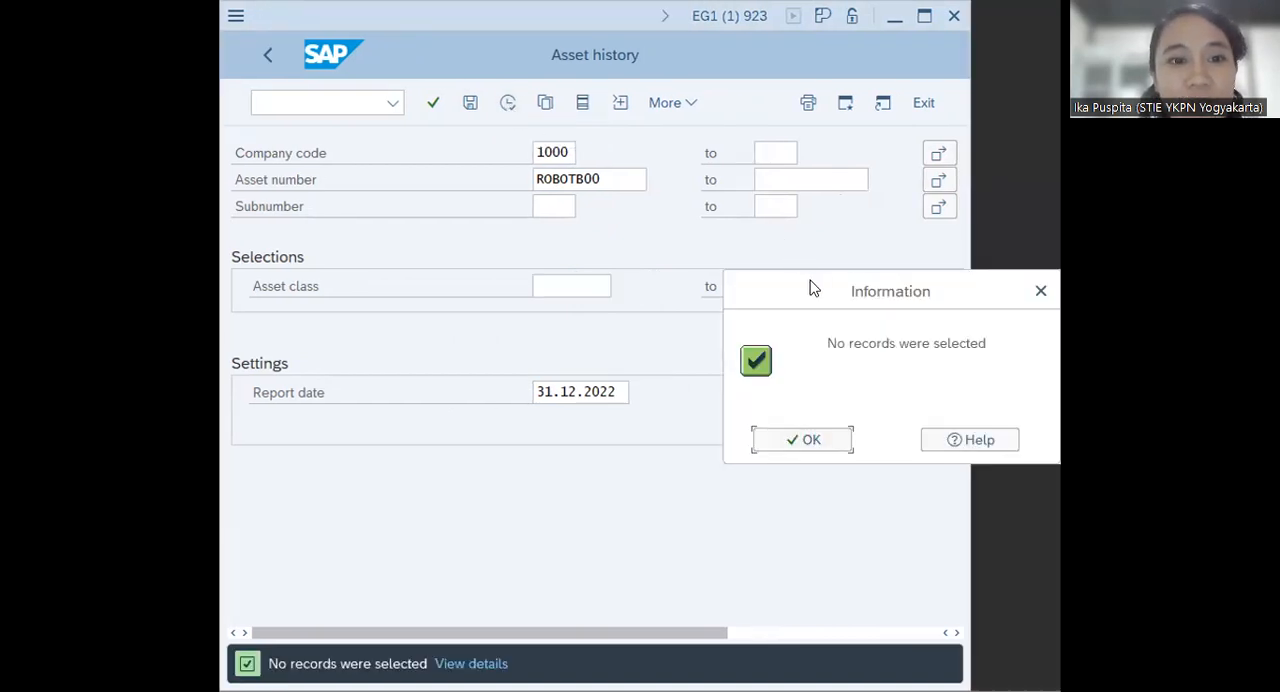
left_click(596, 384)
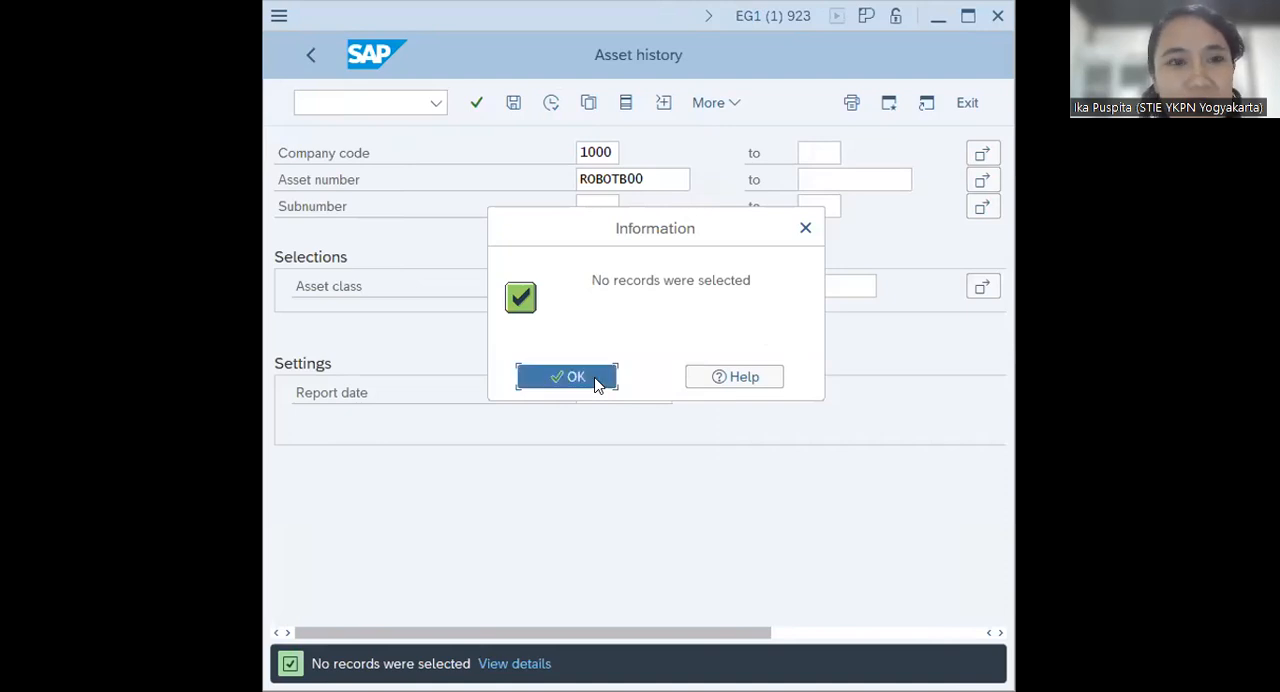
Enter subnumber 01 for the robot and try executing the Asset History report again
type("01")
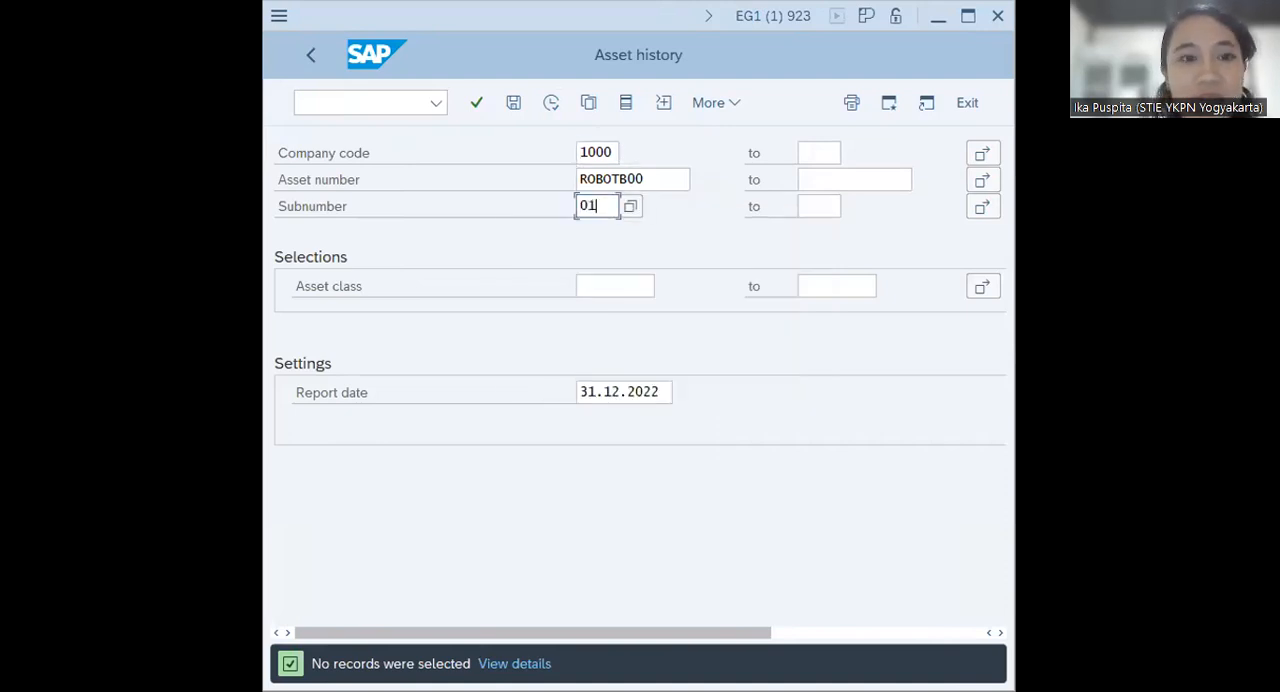
left_click(551, 105)
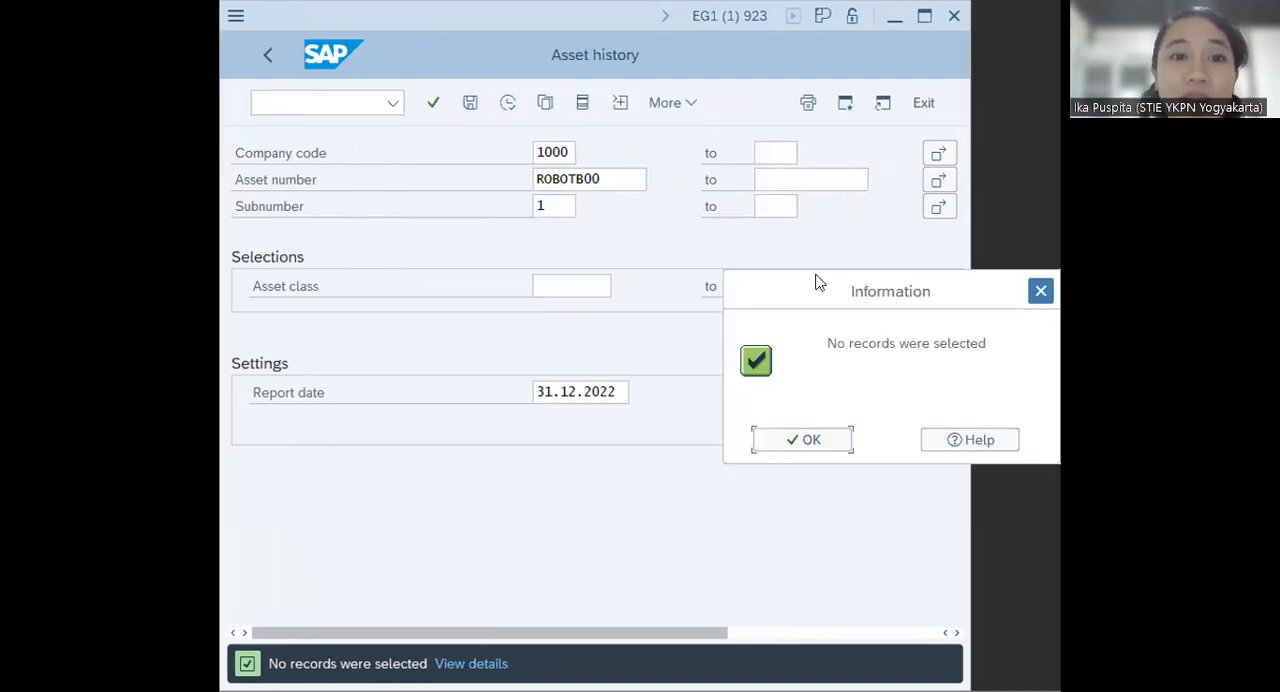
key("Return")
left_click(617, 206)
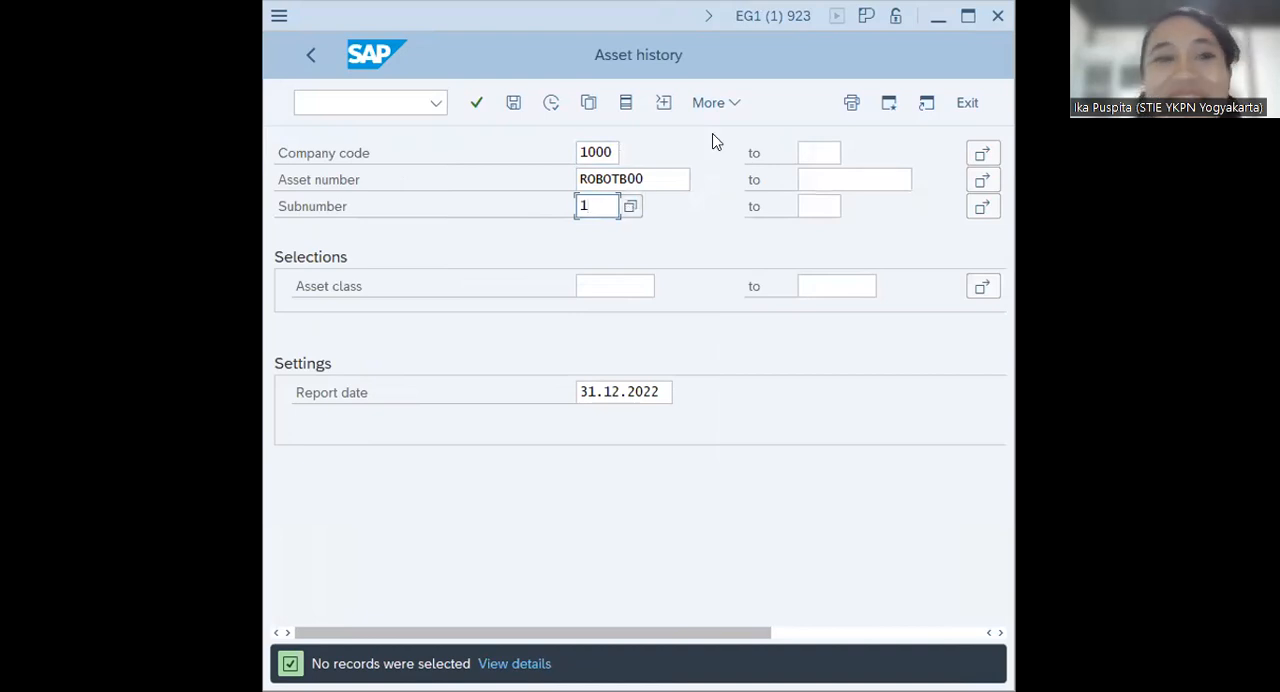
left_click(551, 102)
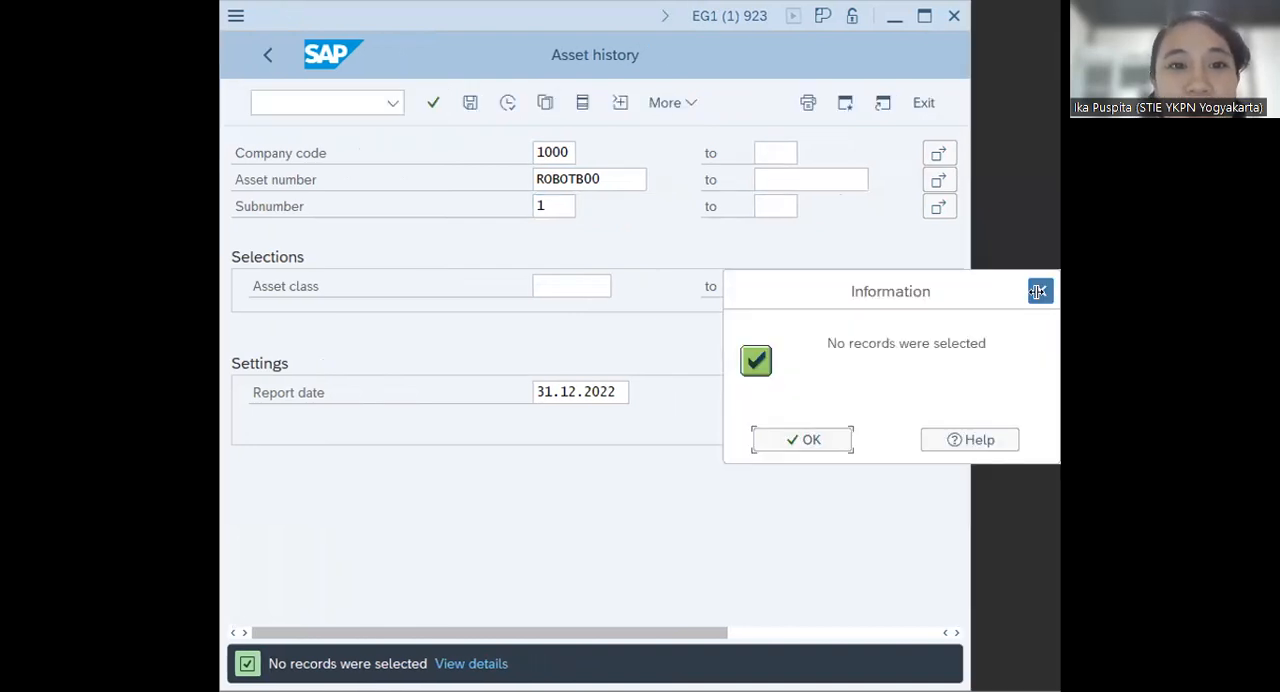
Dismiss the information message and maximize the Asset History window
left_click(1040, 292)
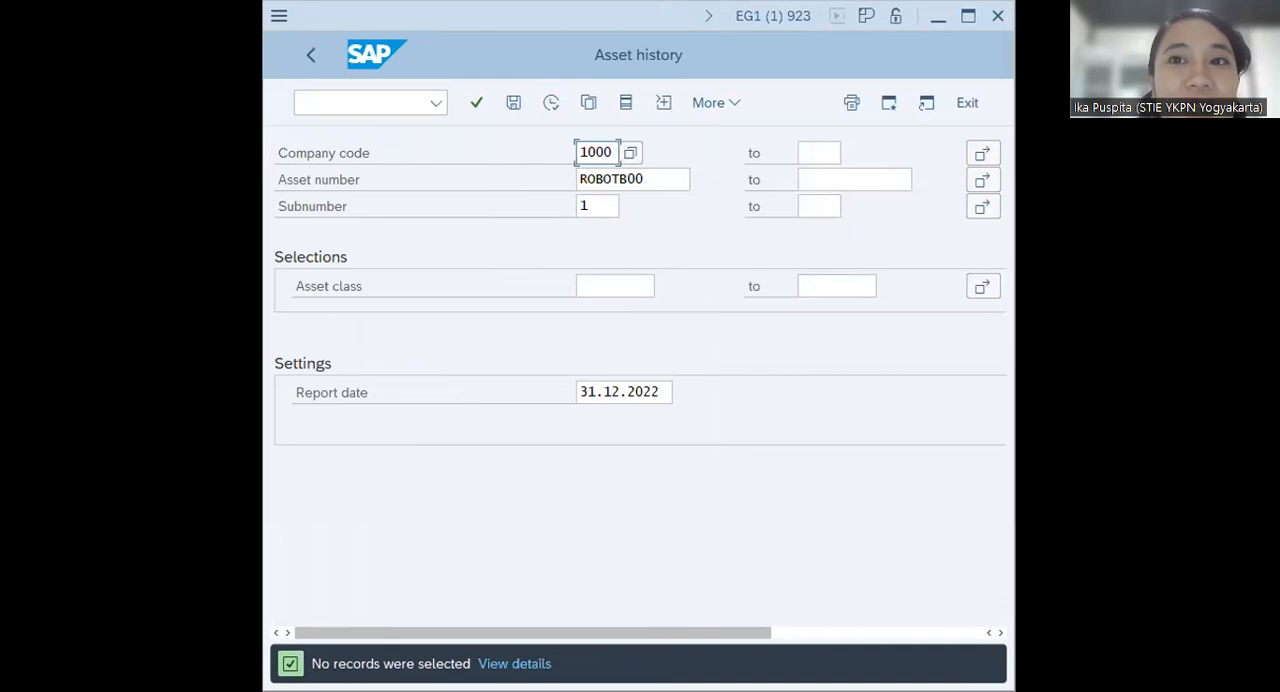
left_click(983, 180)
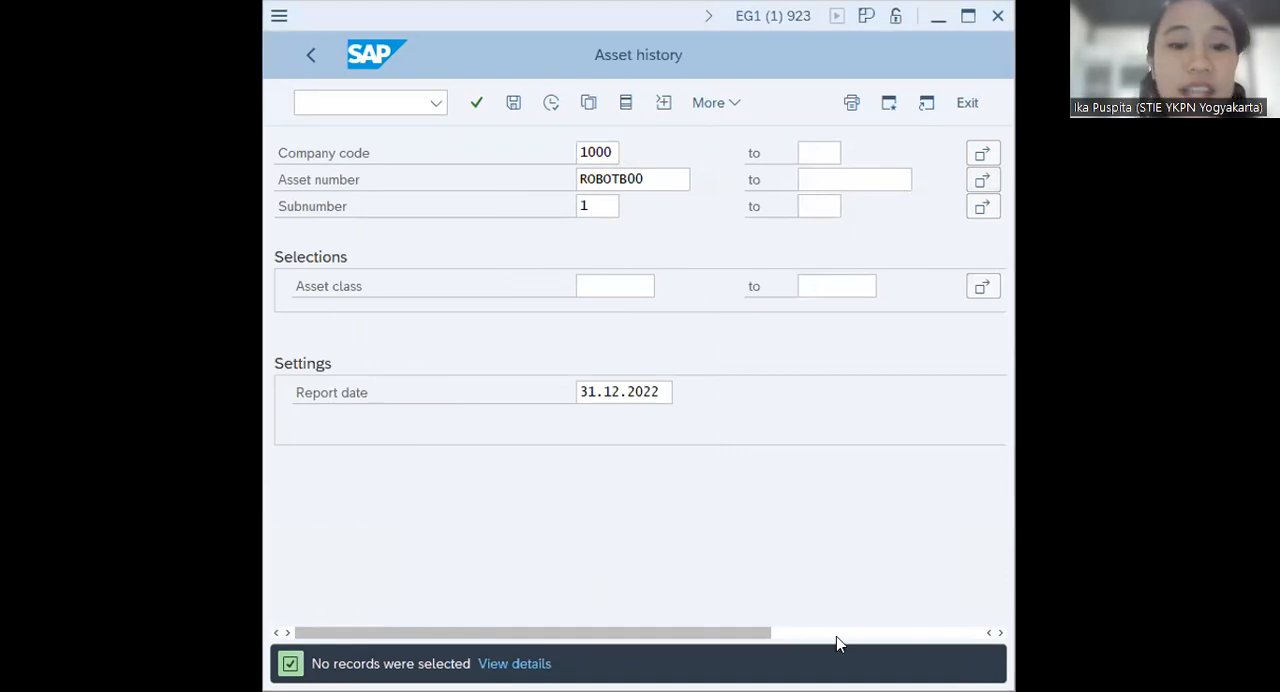
left_click(446, 27)
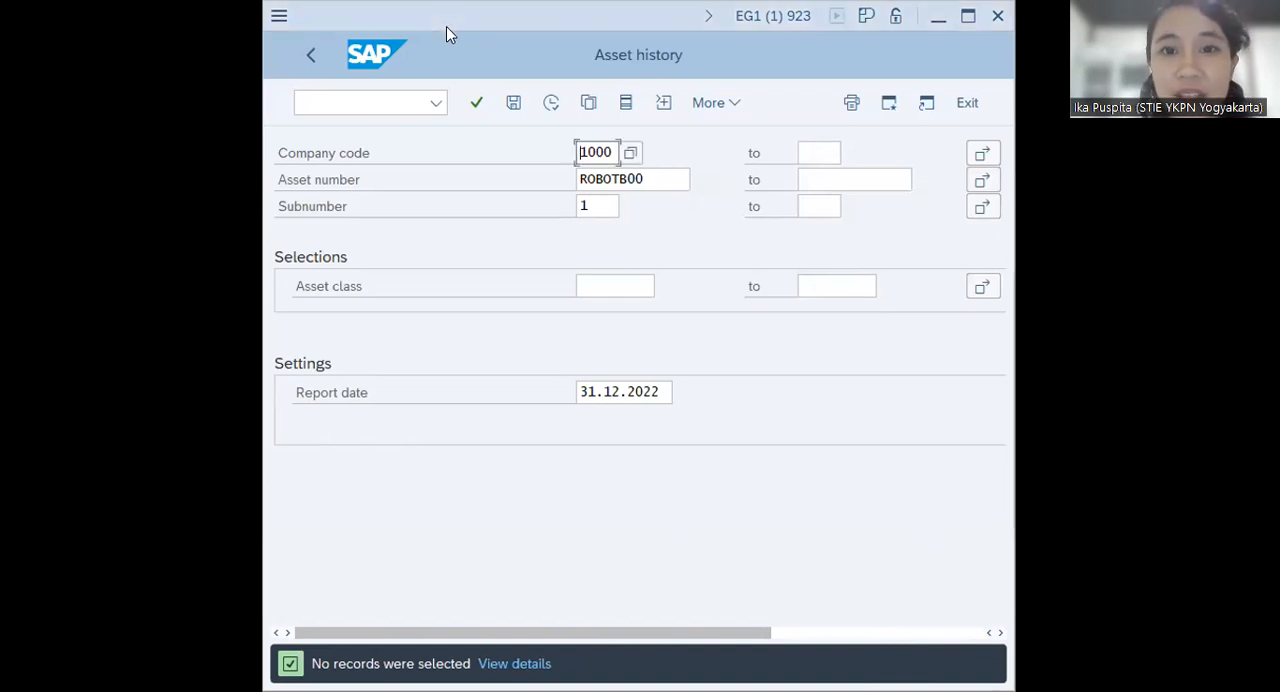
left_click(968, 18)
left_click(1013, 20)
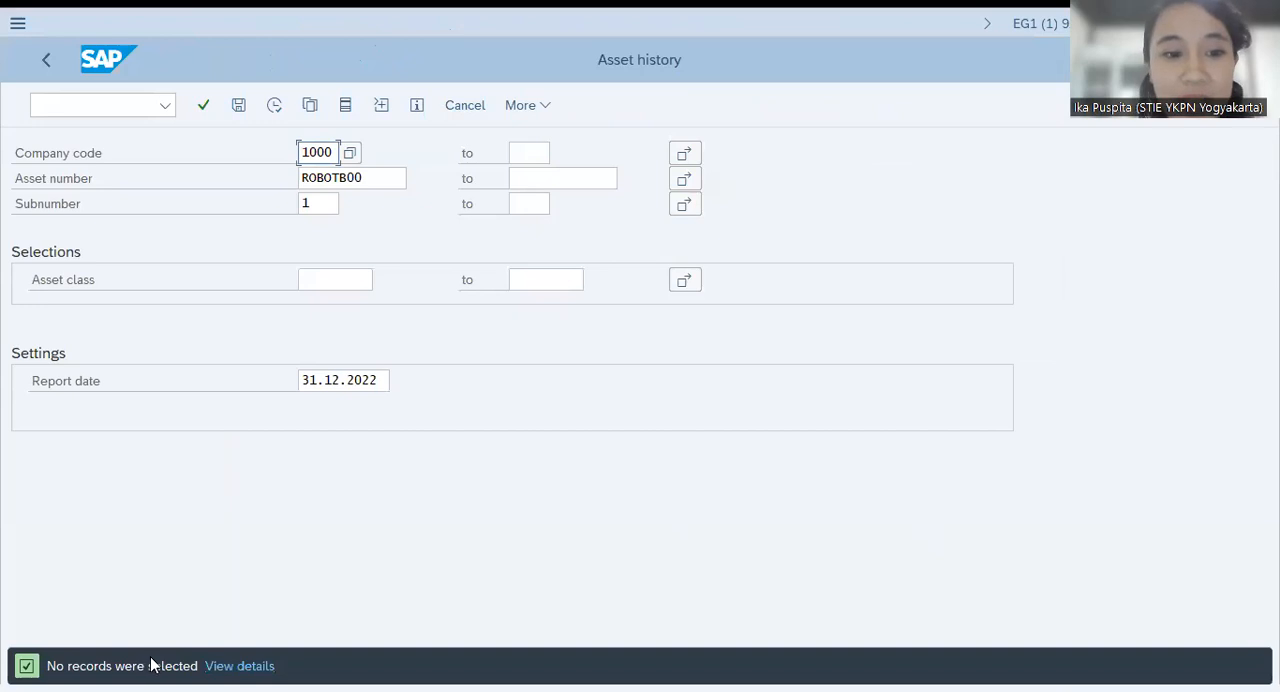
Leave the Asset History report with /N and collapse the History folder in the SAP Easy Access tree
left_click(239, 666)
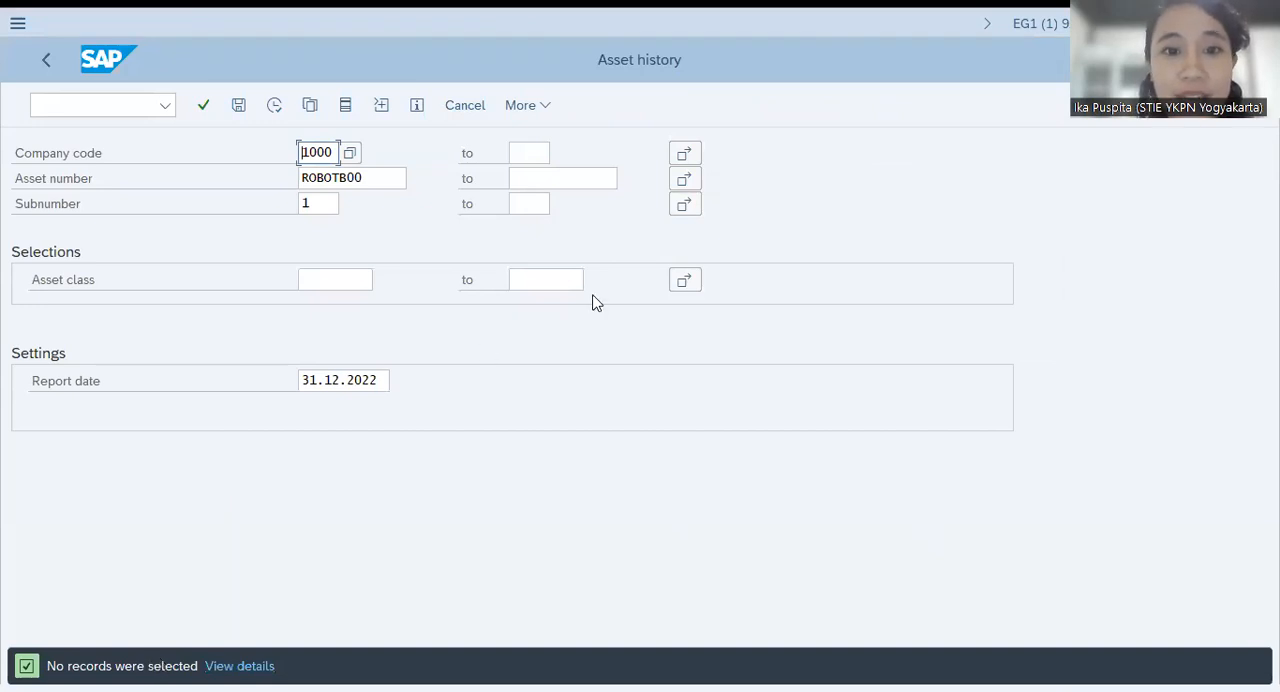
left_click(781, 289)
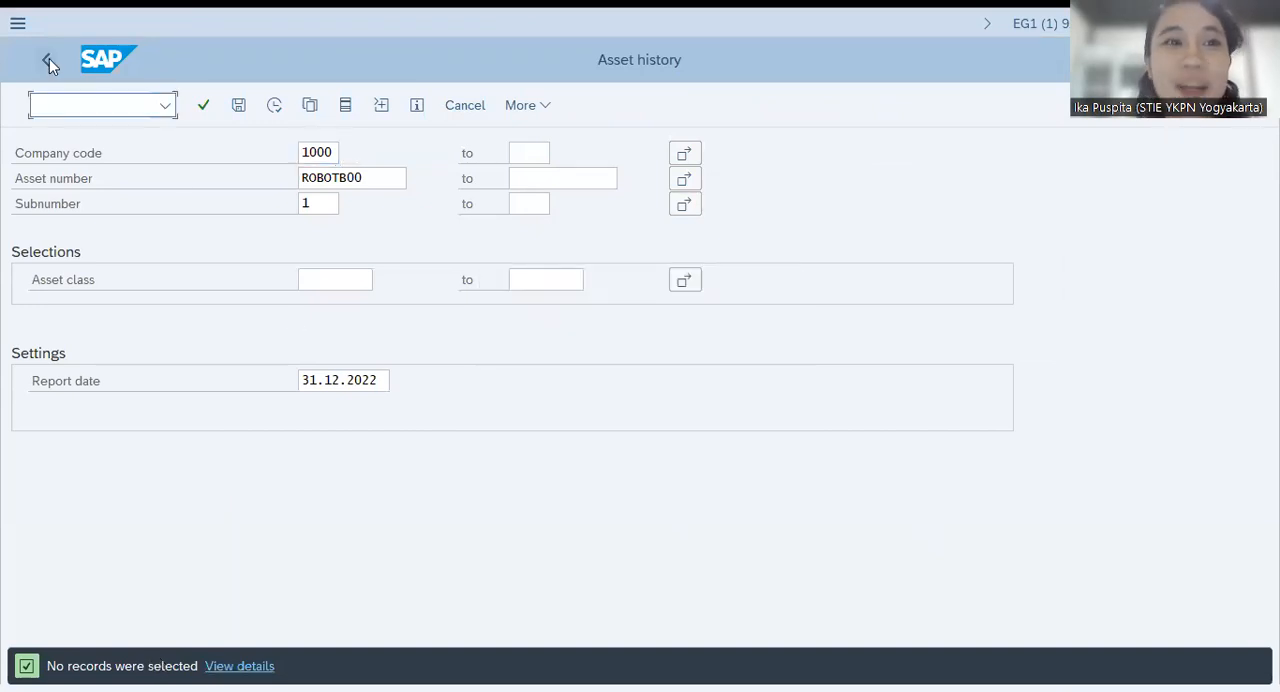
type("/N")
key("Return")
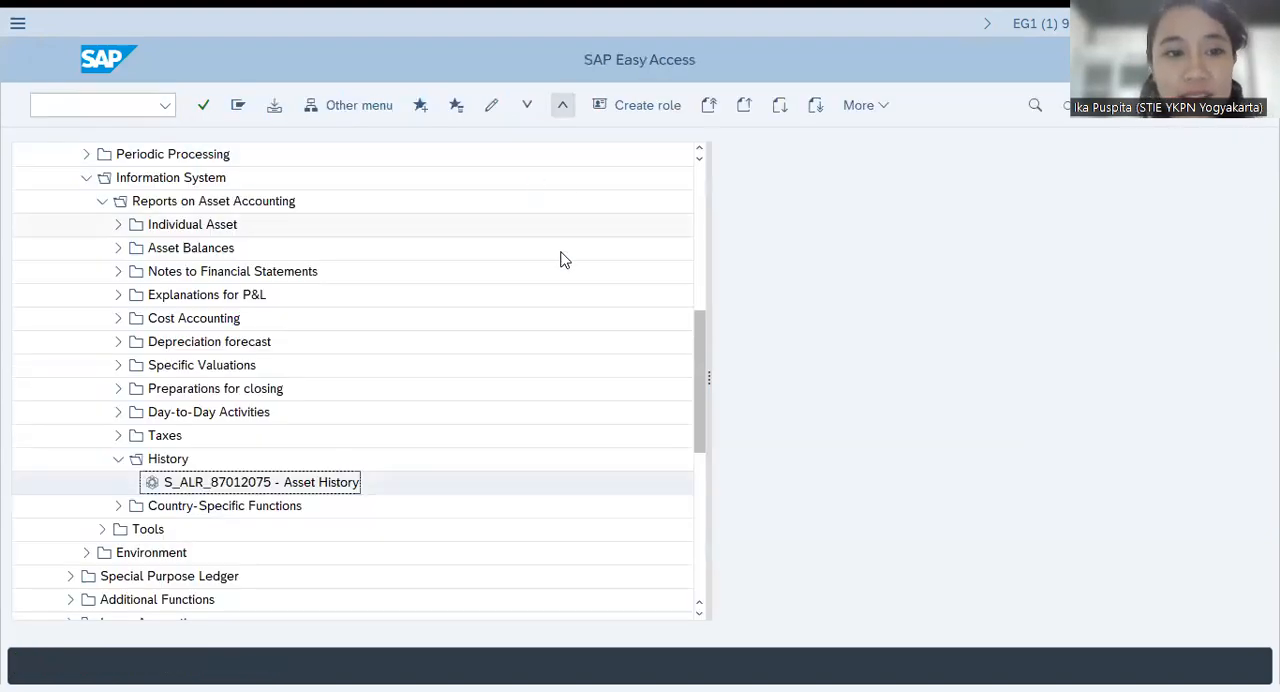
left_click(119, 460)
Expand the Asset folder under Fixed Assets and open AW01N - Asset Explorer
scroll(135, 400, "up", 3)
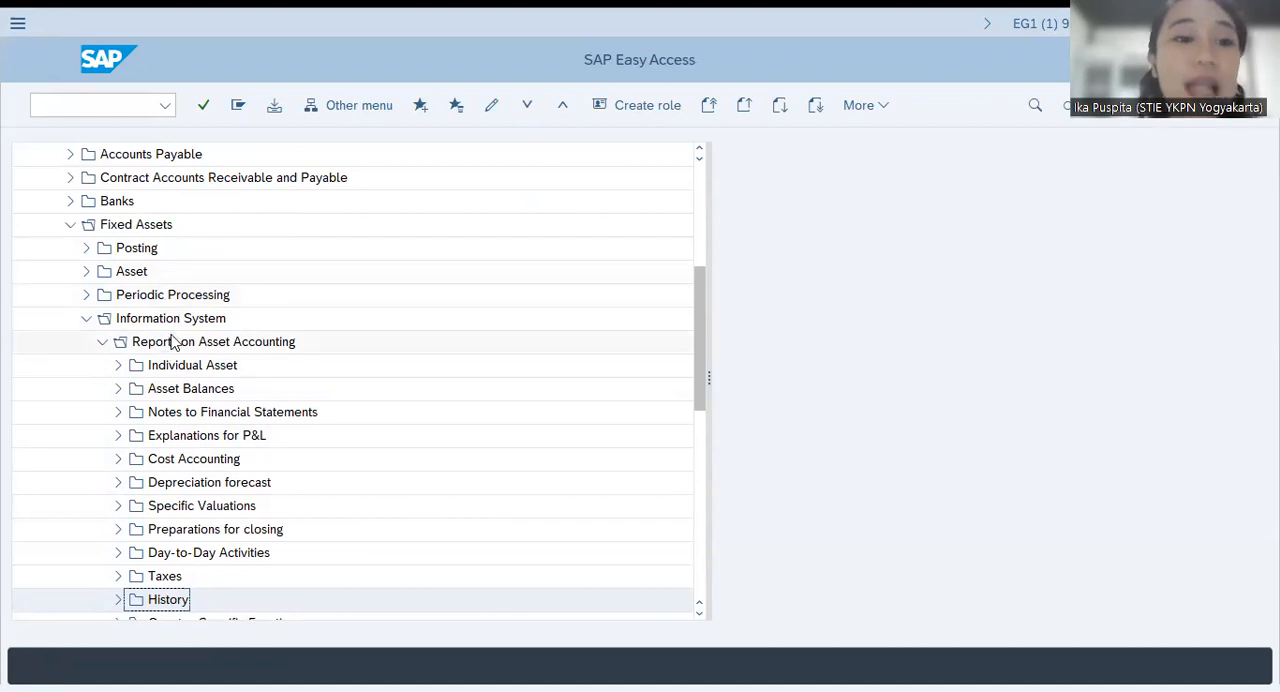
scroll(150, 305, "up", 3)
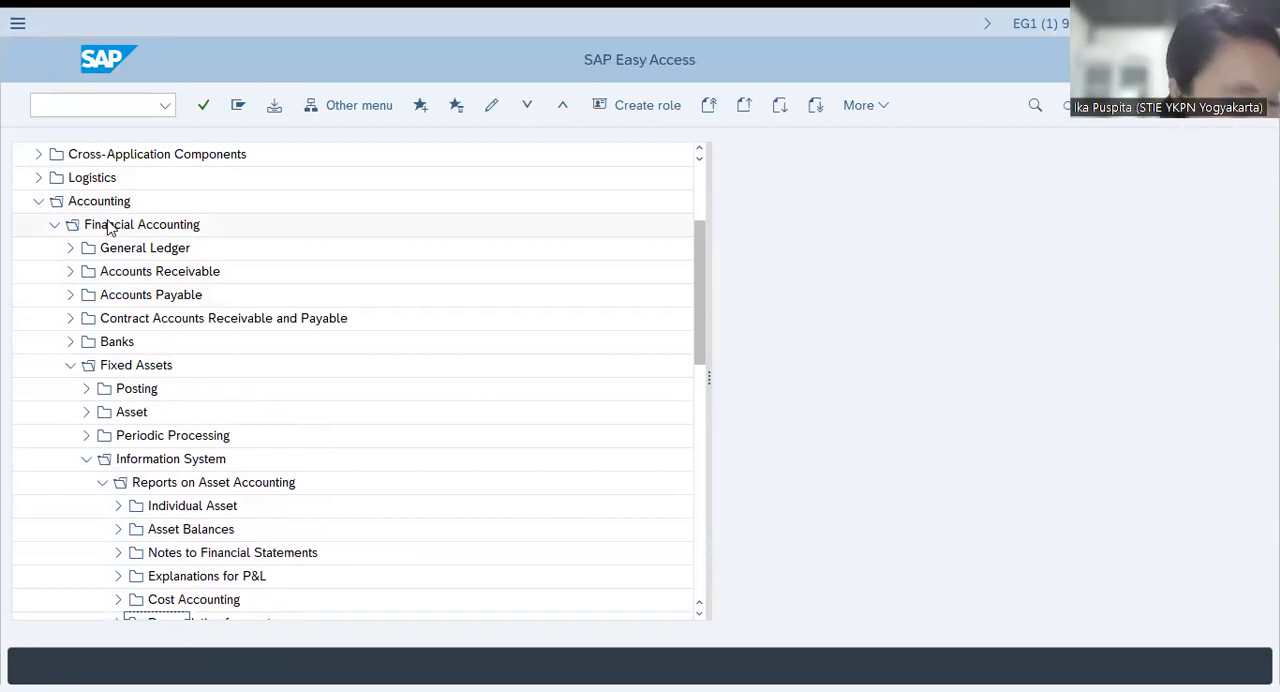
left_click(87, 412)
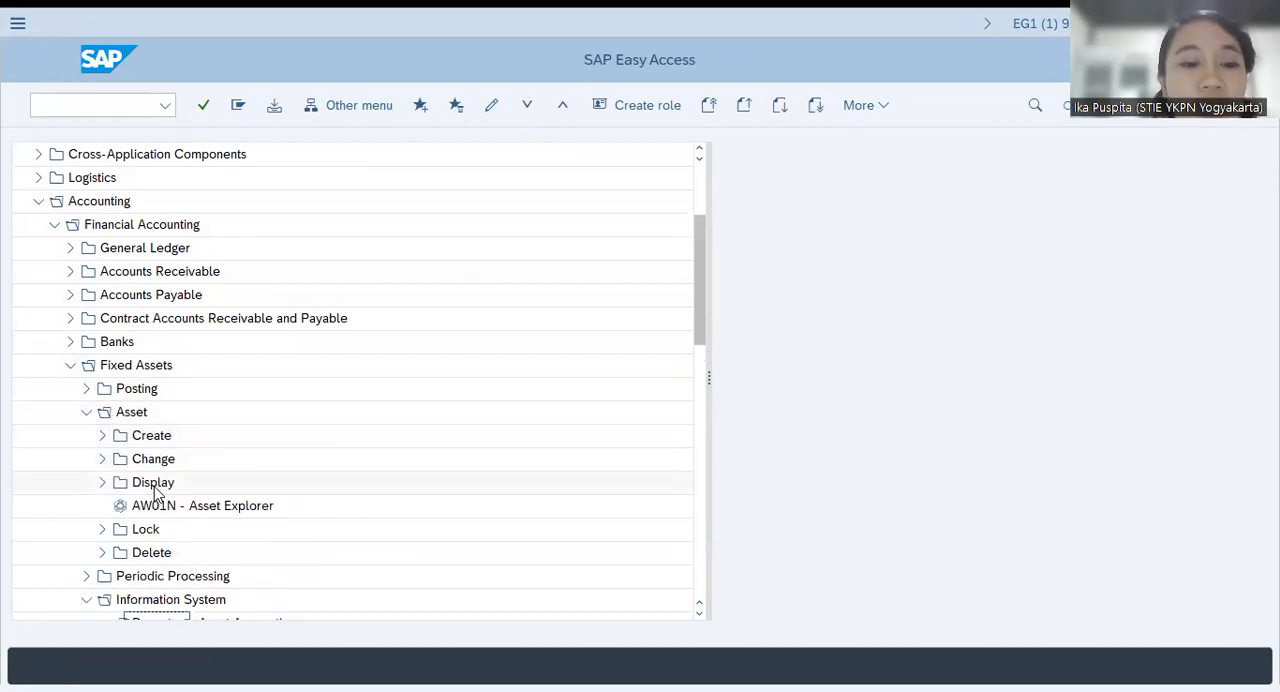
double_click(203, 507)
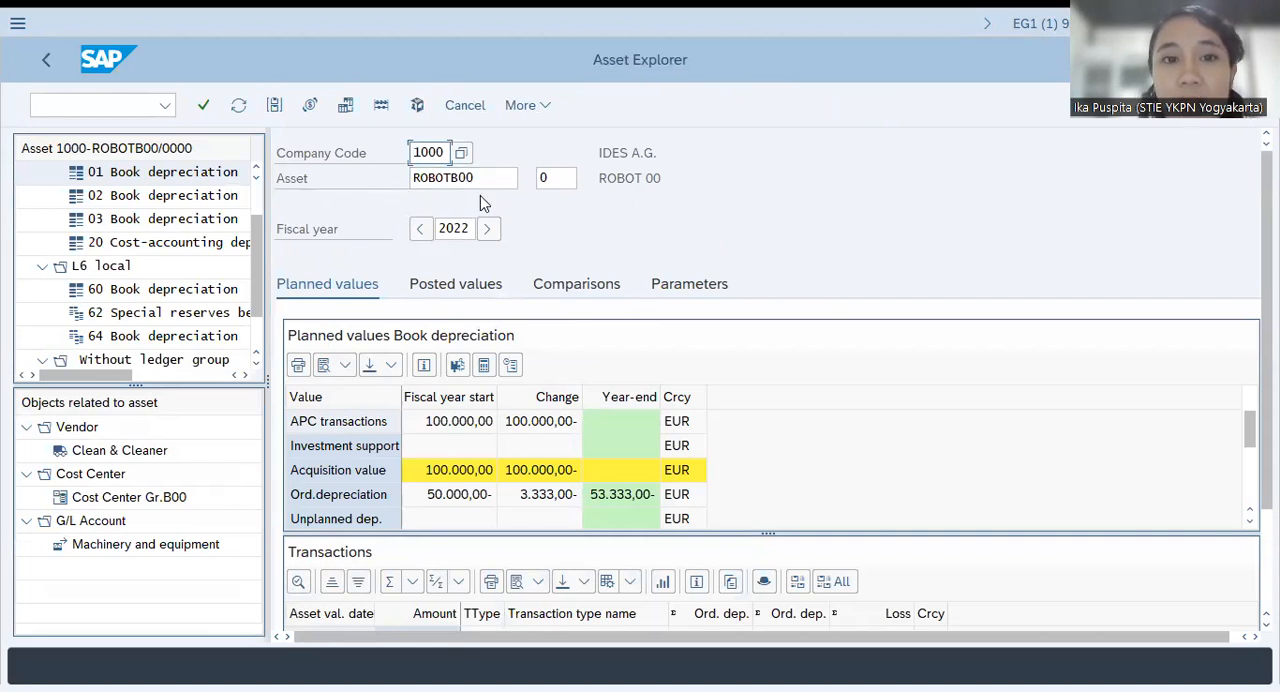
Examine the robot's 2022 planned values for book depreciation, comparing ordinary depreciation, value adjustment and net book value with the retirement transaction
left_click(1249, 424)
left_click_drag(1266, 426, 1266, 465)
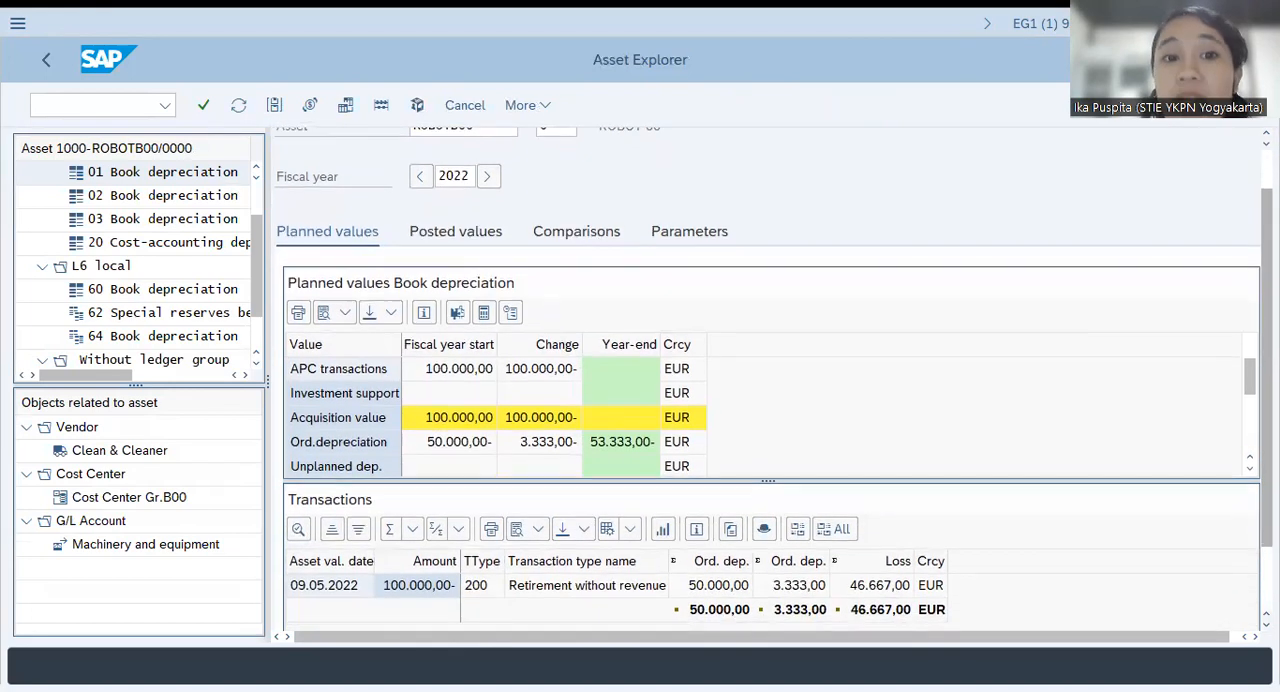
left_click(484, 441)
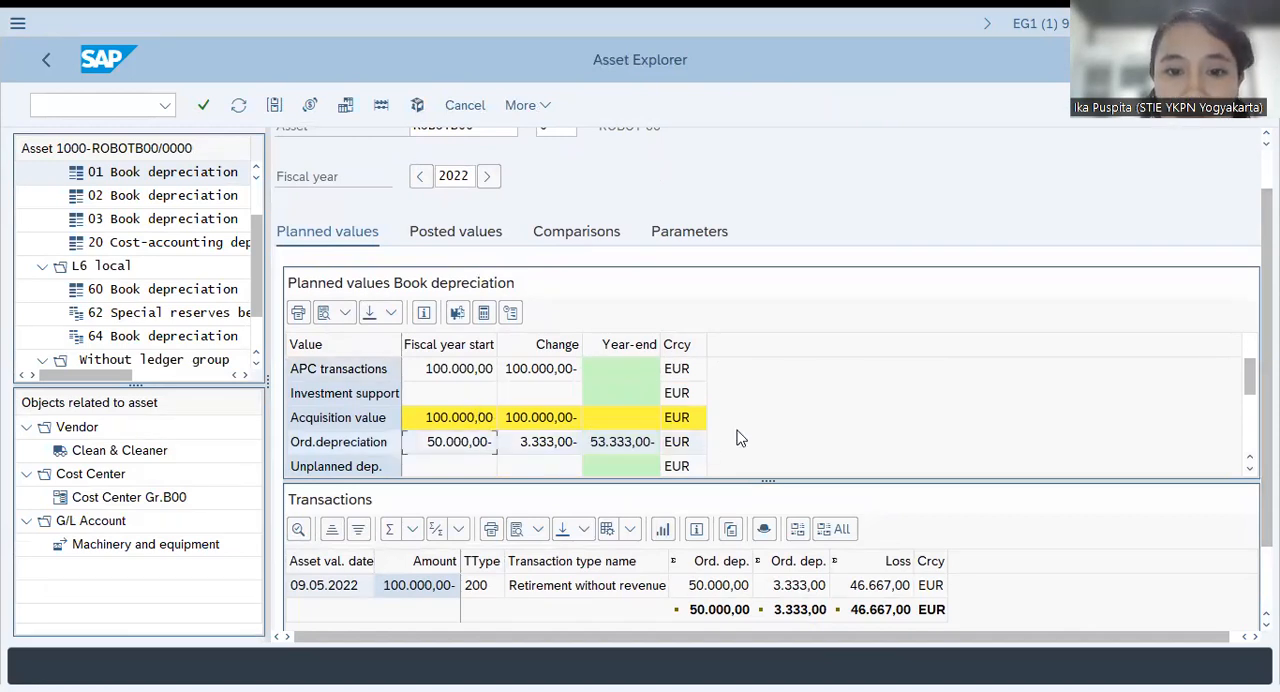
left_click(1250, 468)
scroll(771, 417, "down", 2)
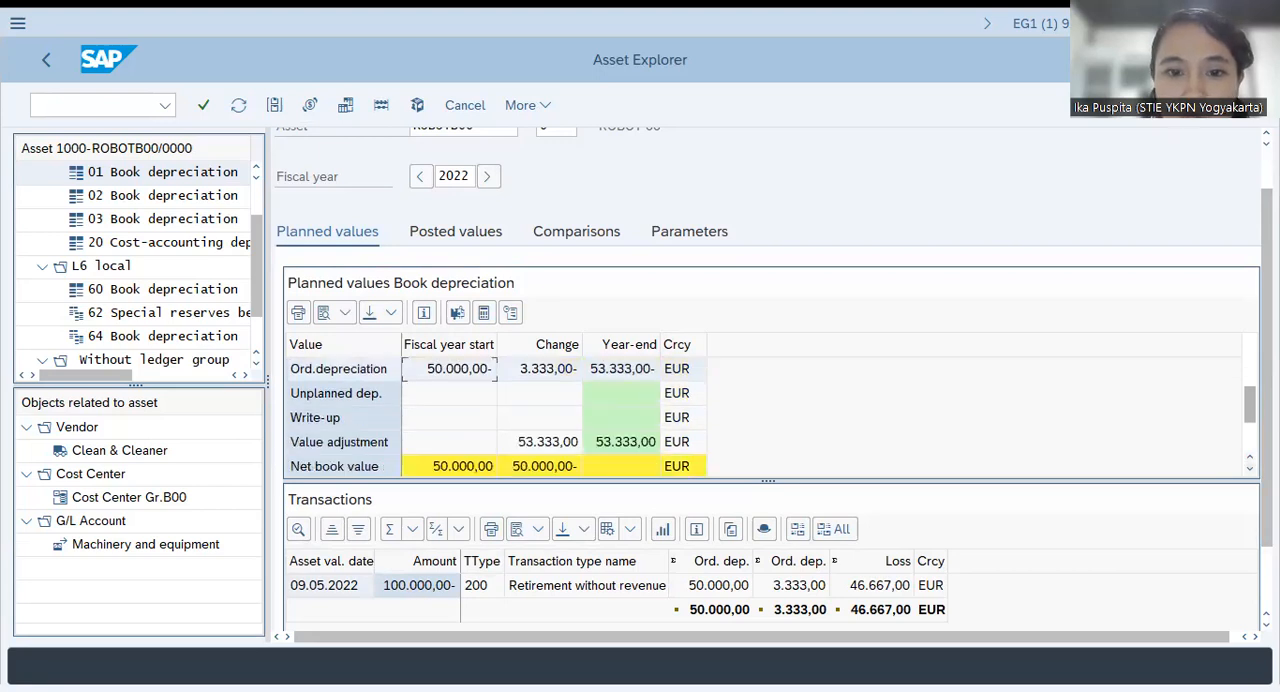
left_click_drag(1250, 406, 1250, 392)
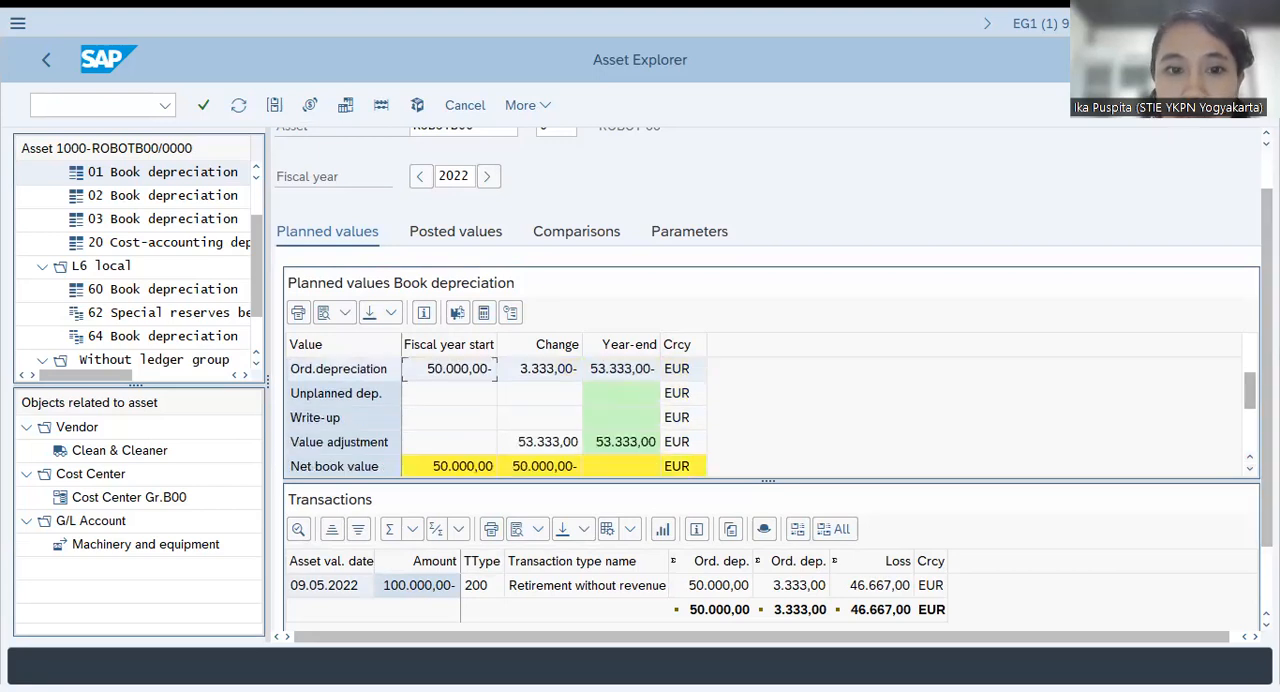
left_click(514, 369)
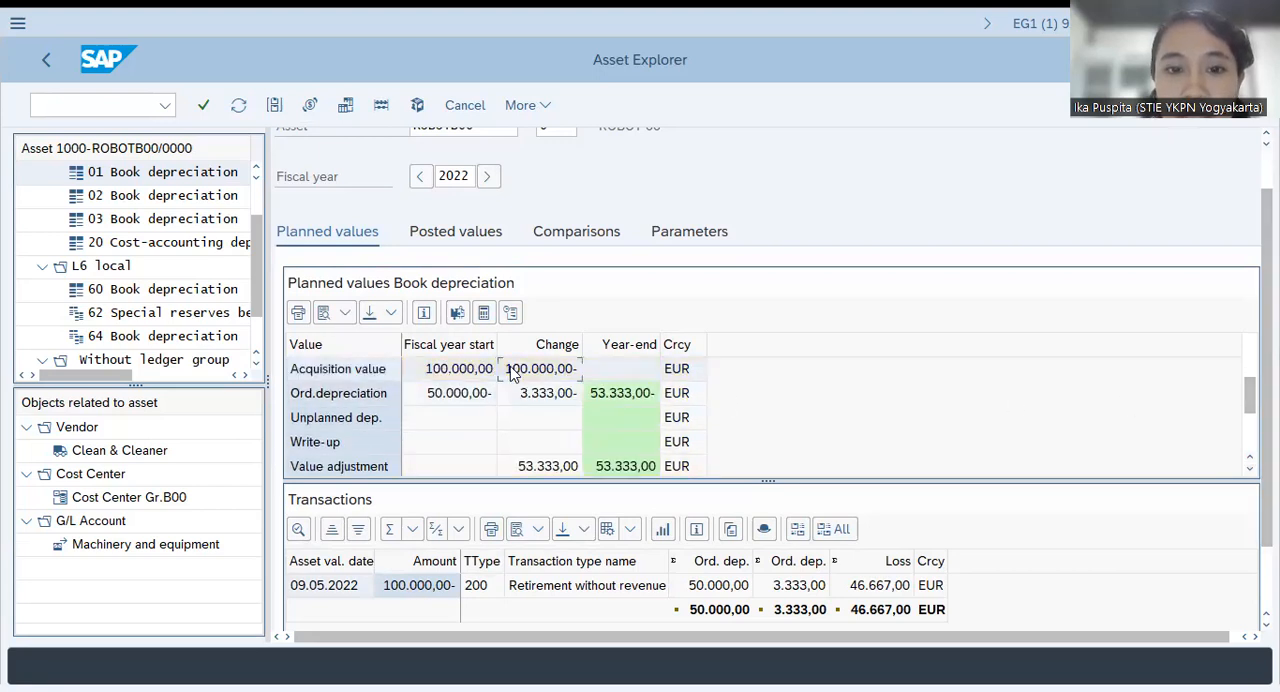
left_click(422, 390)
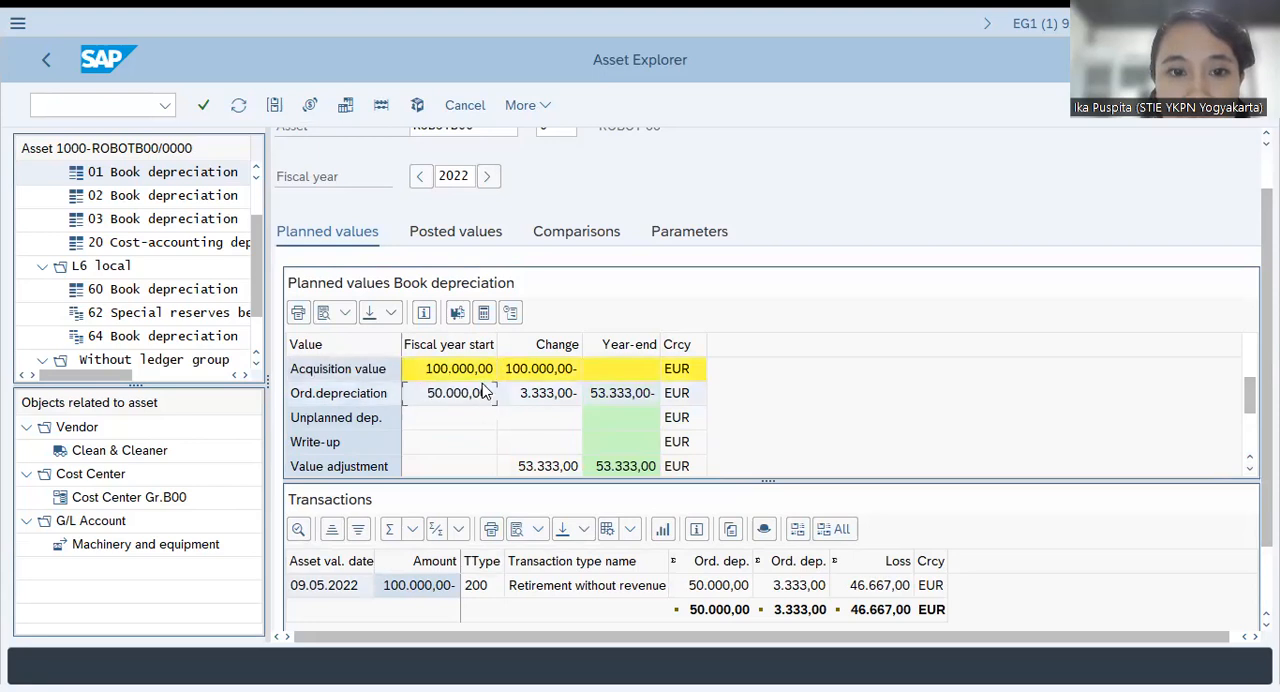
left_click(716, 586)
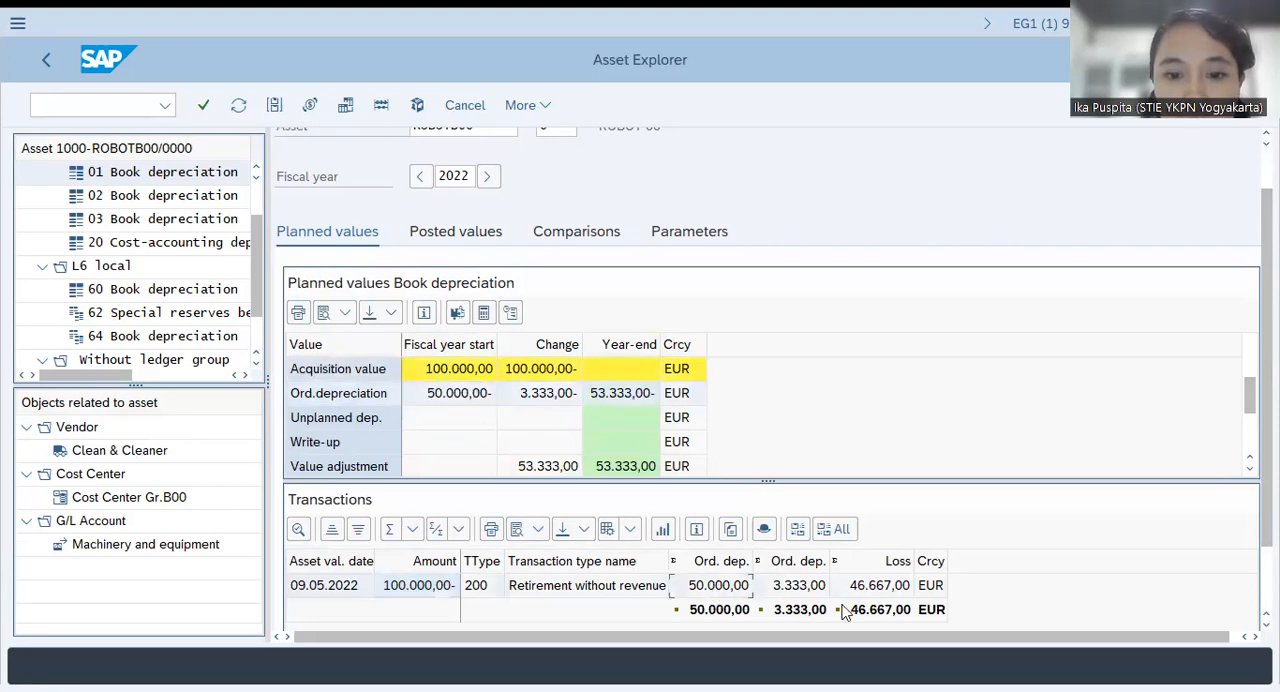
left_click(425, 393)
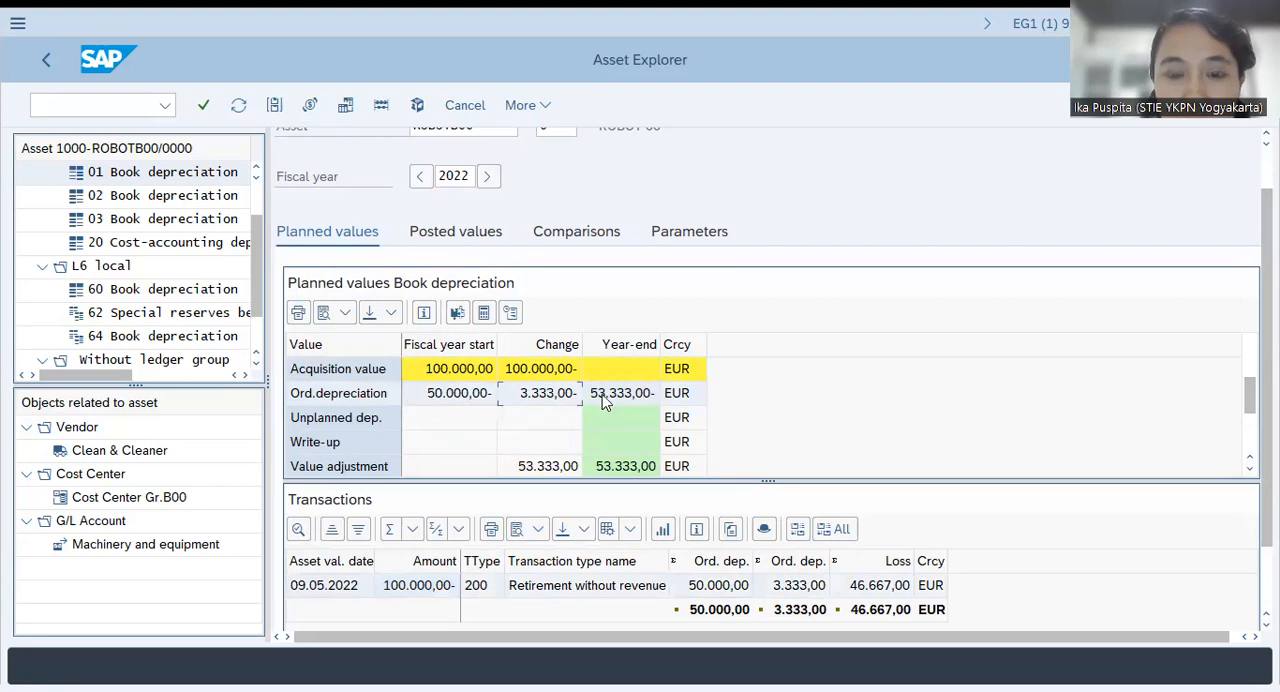
left_click(620, 468)
scroll(534, 470, "down", 2)
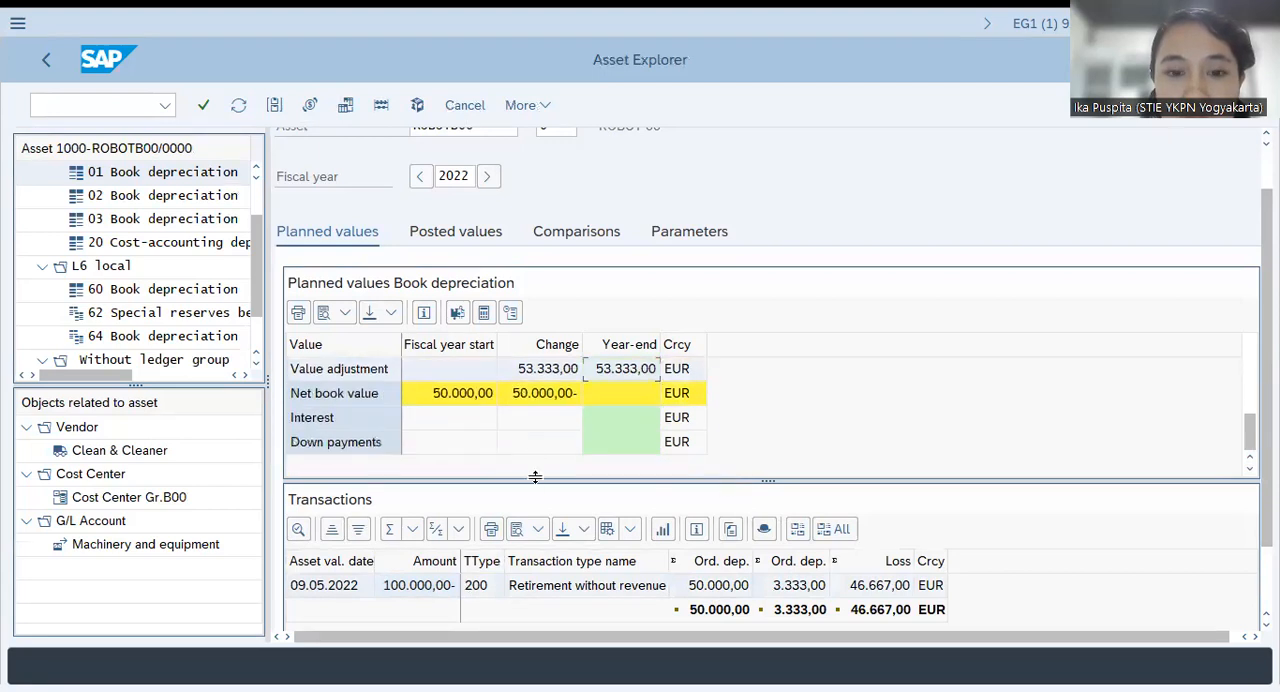
left_click(545, 394)
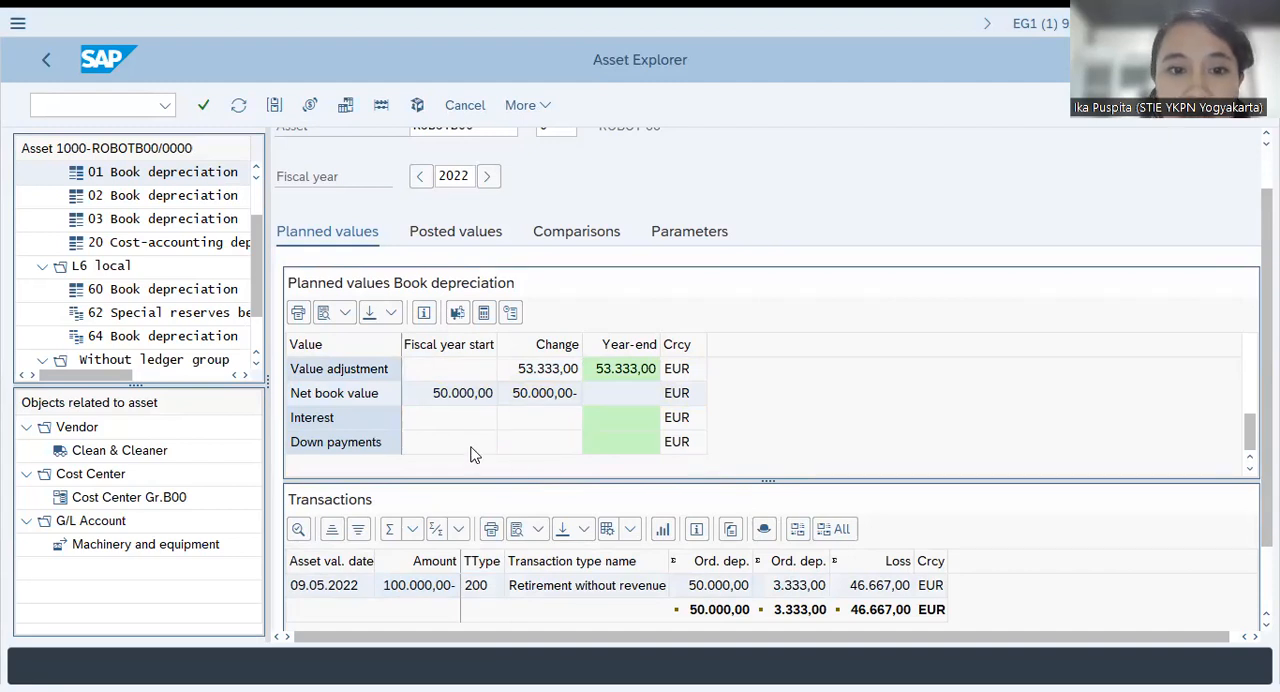
Review the acquisition value row of the planned values against the retirement entry in the Transactions list
left_click_drag(1250, 440, 1247, 422)
scroll(502, 430, "up", 2)
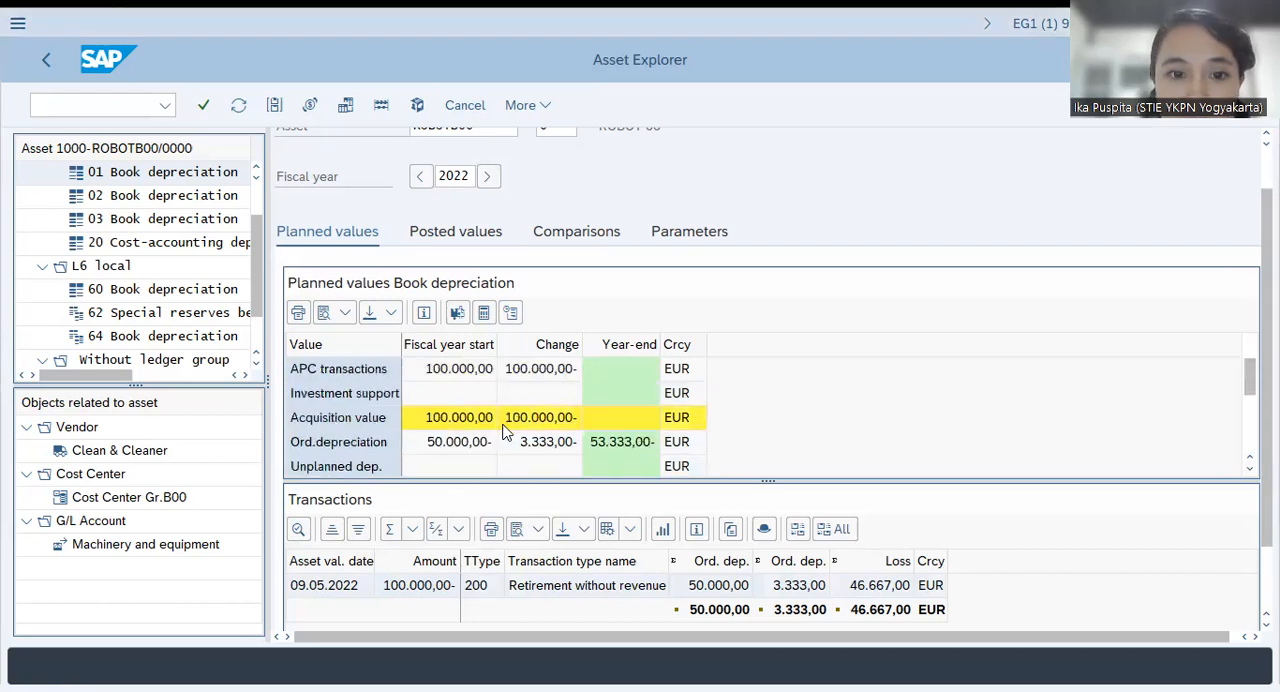
left_click(445, 417)
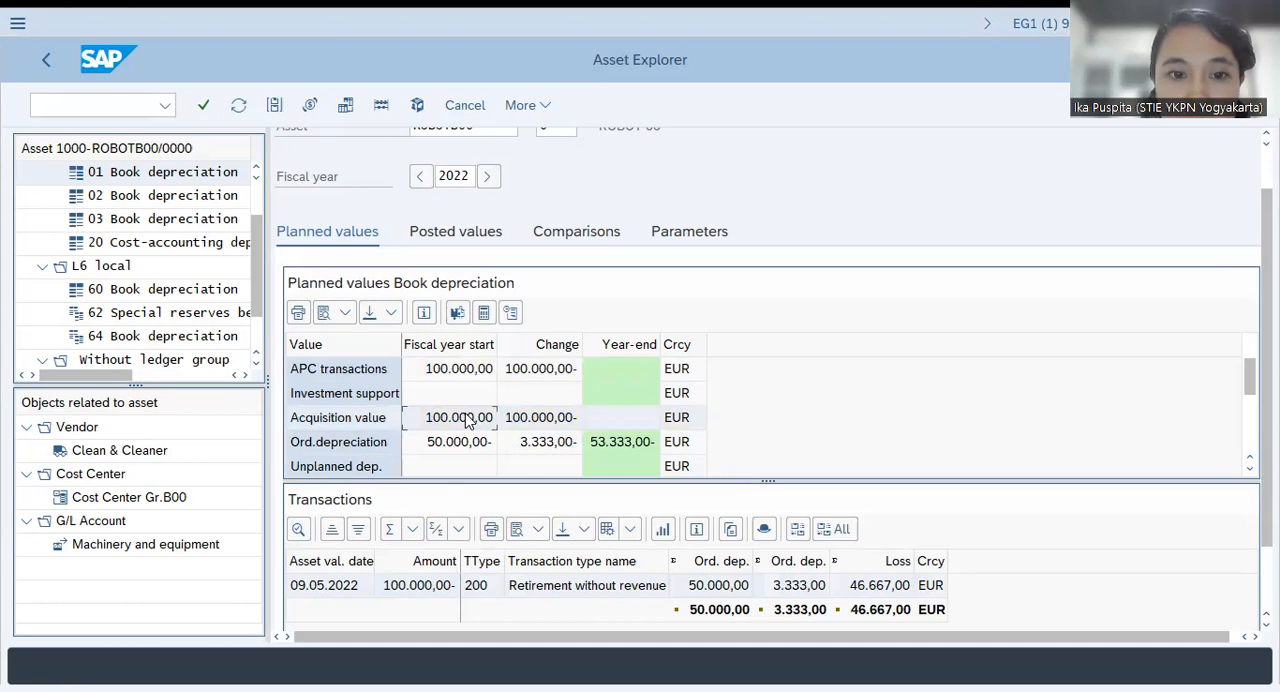
scroll(465, 420, "up", 1)
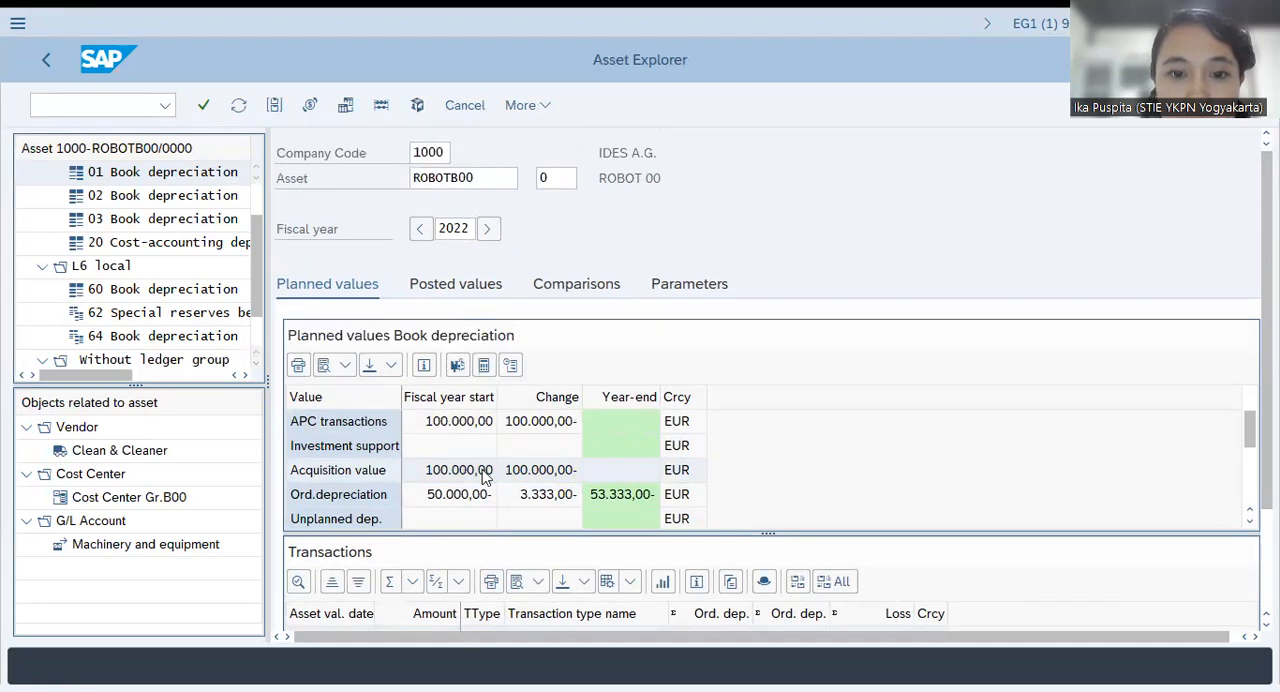
left_click(534, 470)
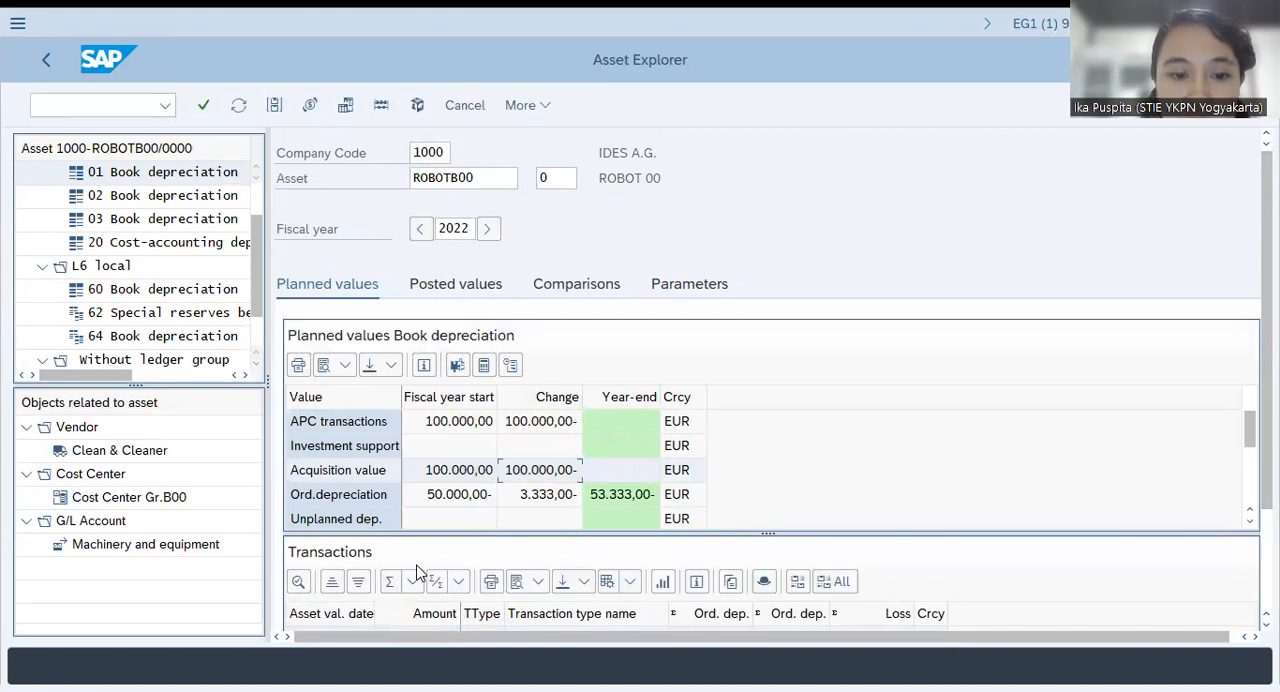
left_click(711, 628)
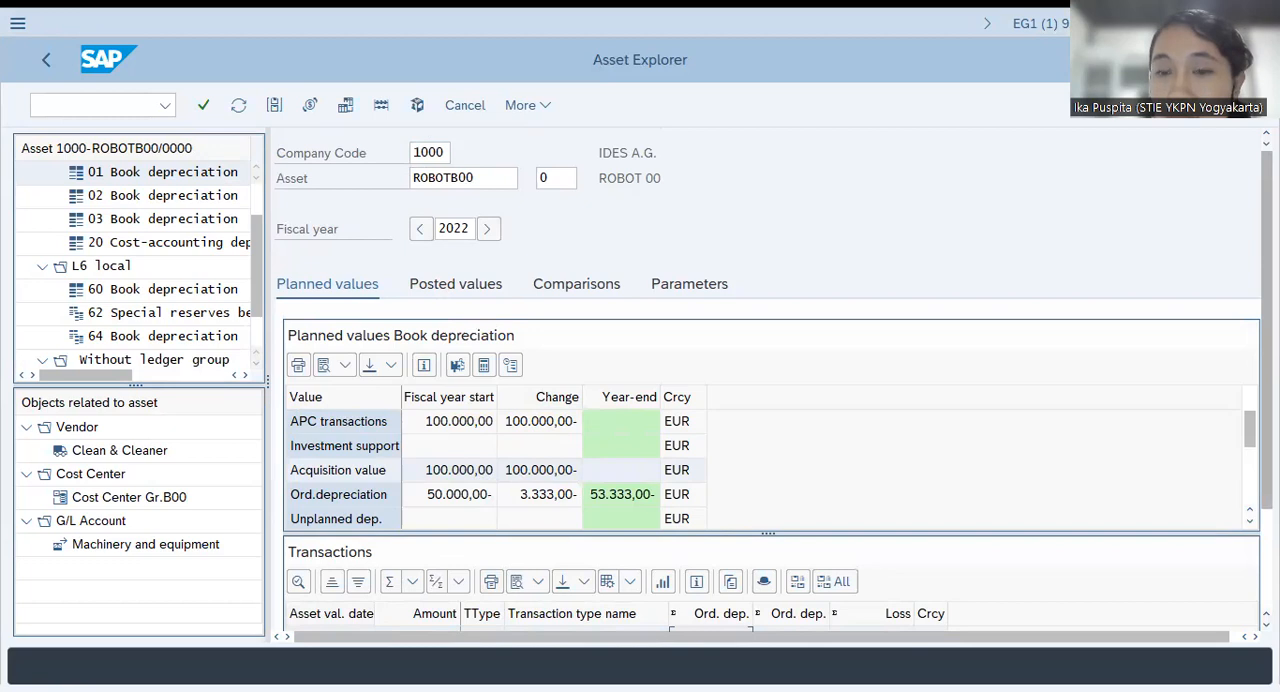
left_click(880, 443)
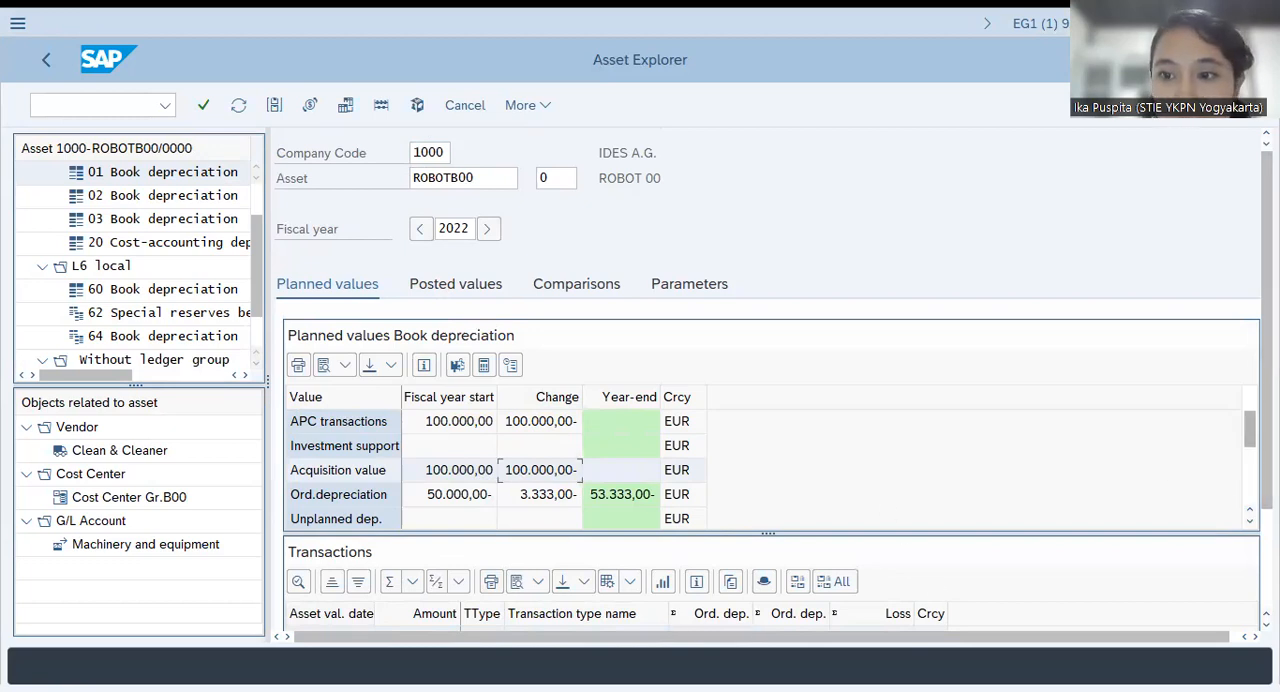
scroll(1267, 470, "down", 2)
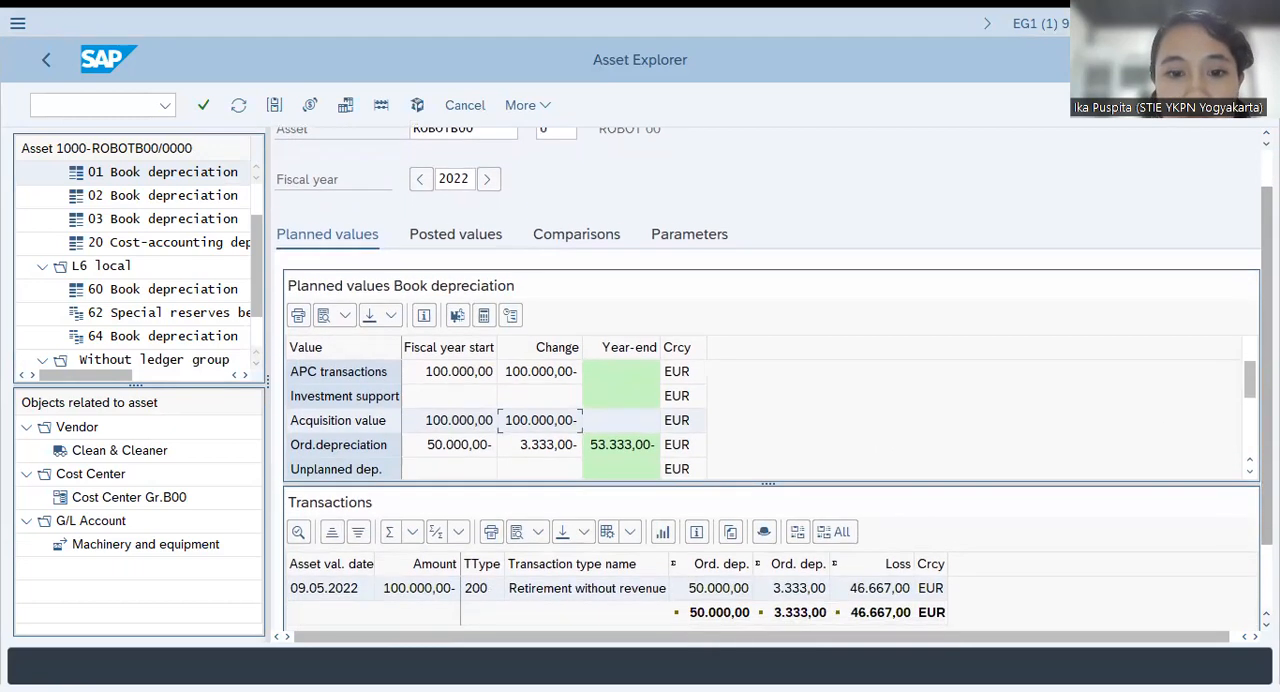
scroll(1267, 465, "up", 1)
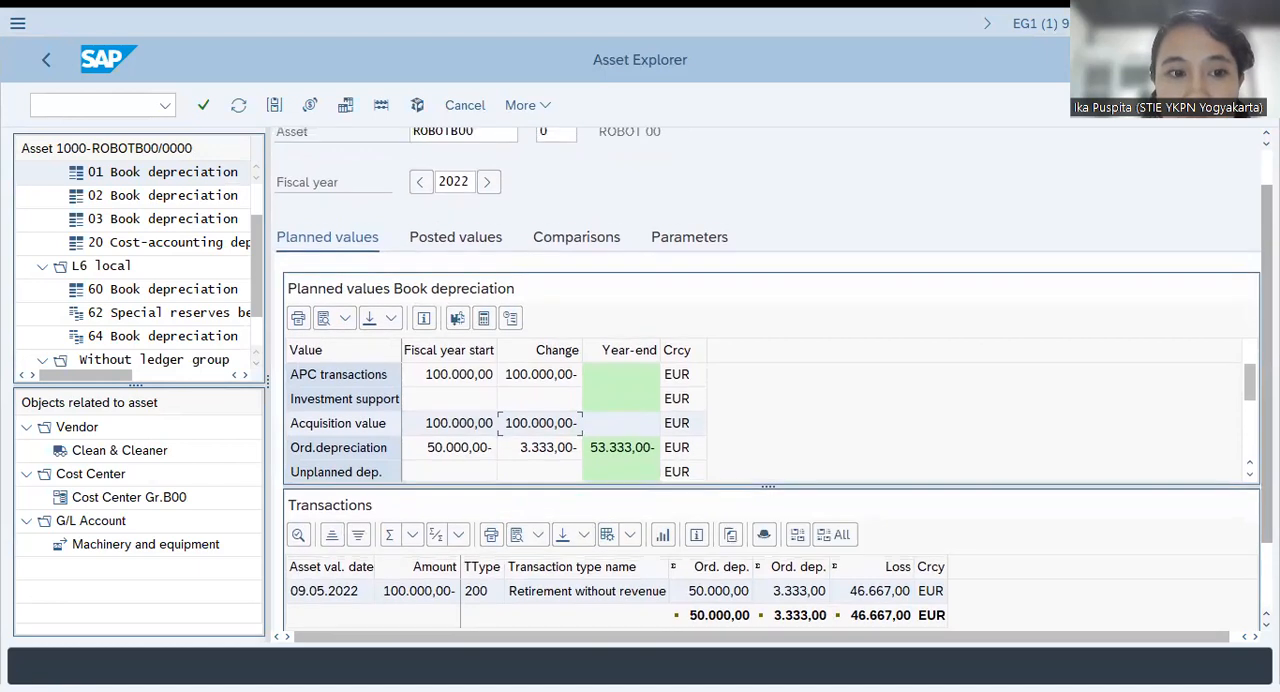
scroll(768, 380, "down", 1)
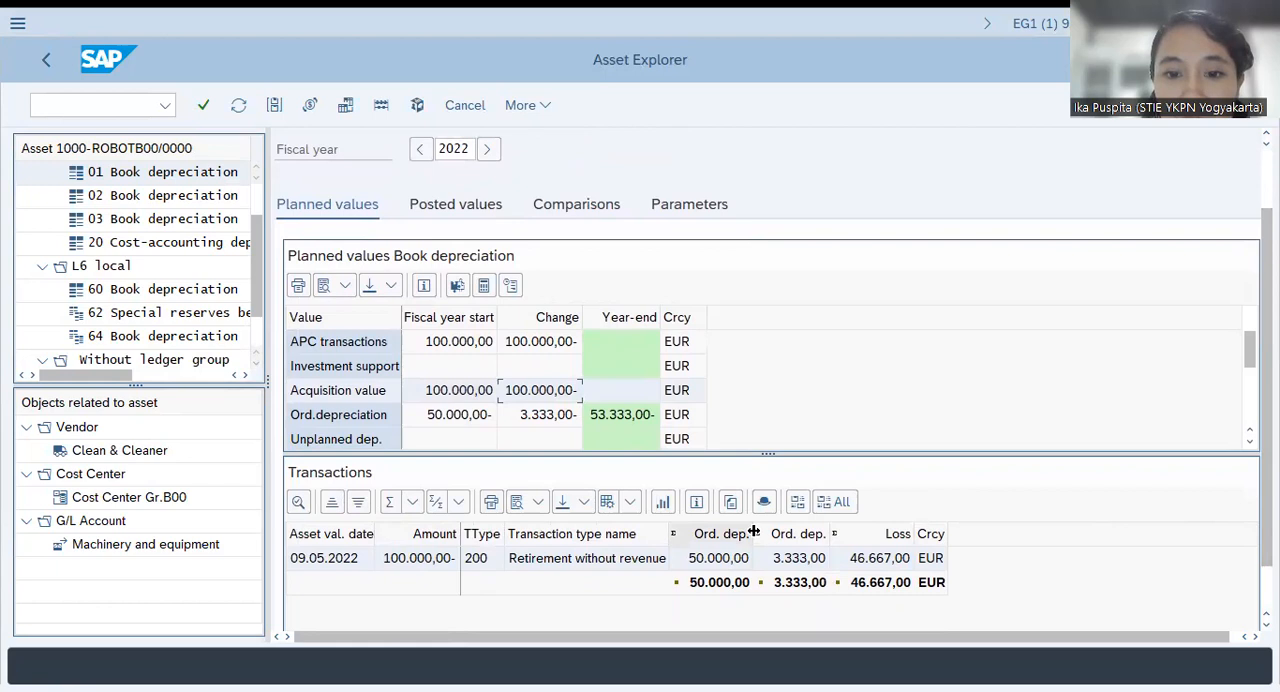
Display the accounting document of the 09.05.2022 retirement transaction, inspect its first line item, and return to the Asset Explorer
double_click(399, 558)
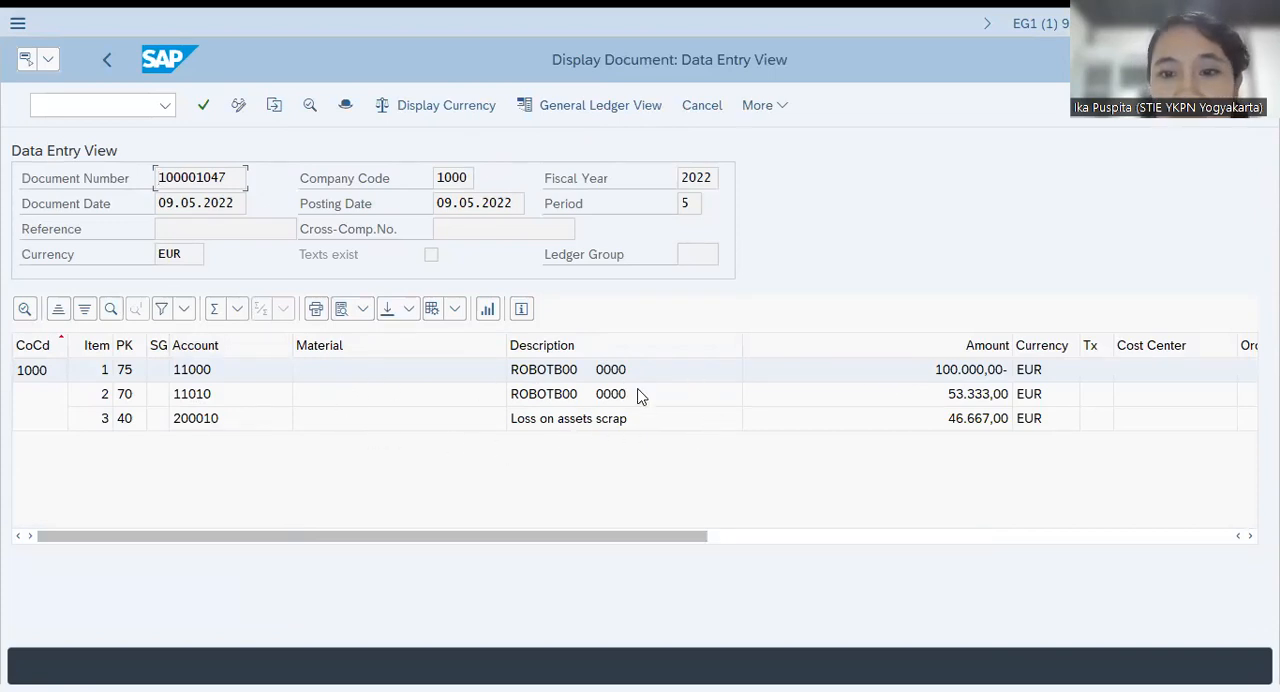
double_click(976, 371)
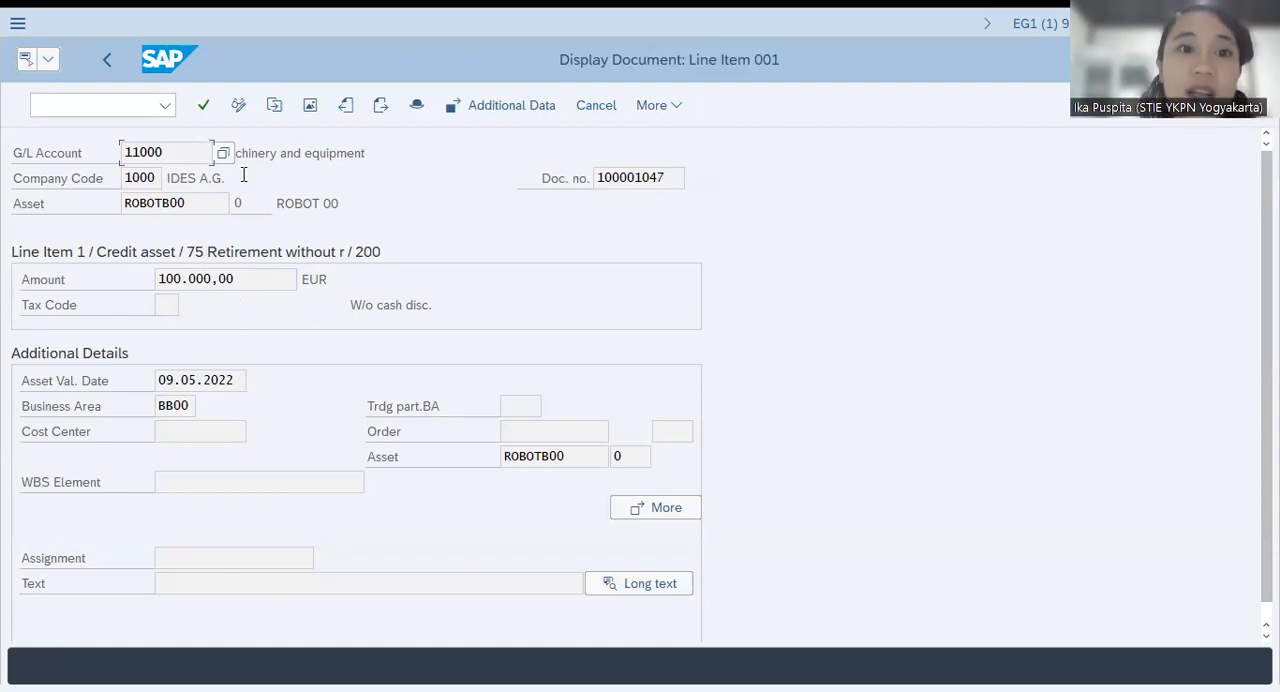
left_click(107, 60)
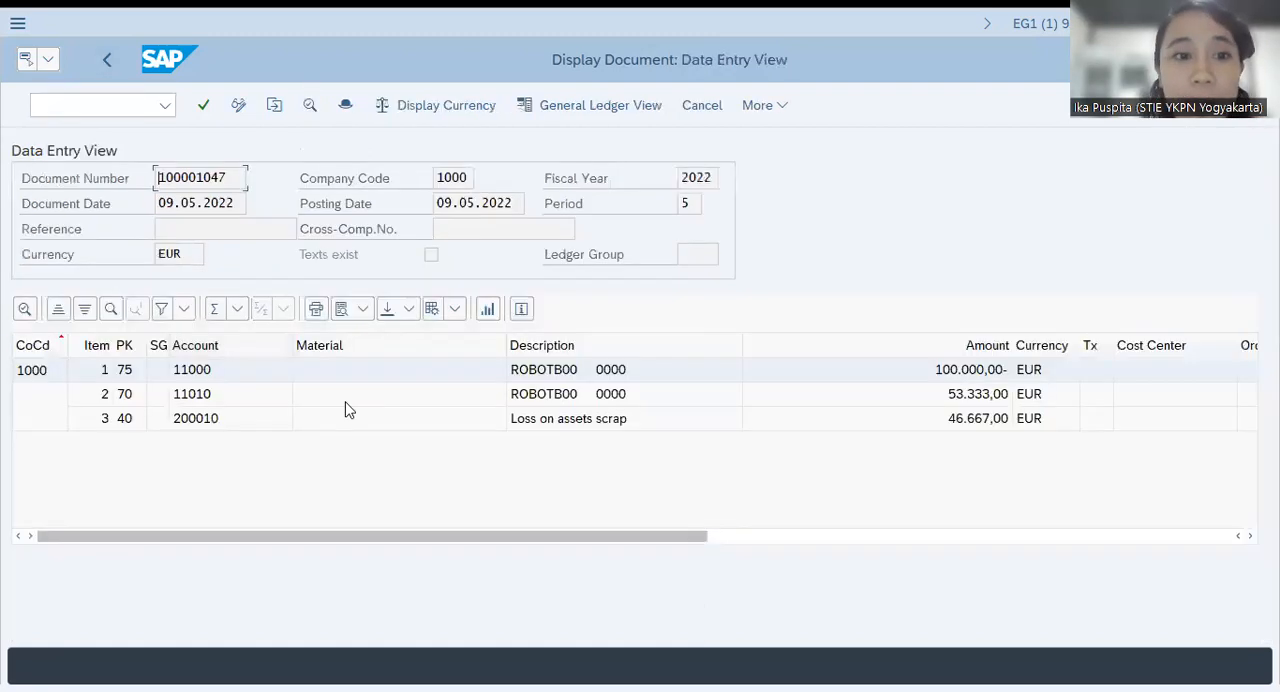
left_click(109, 58)
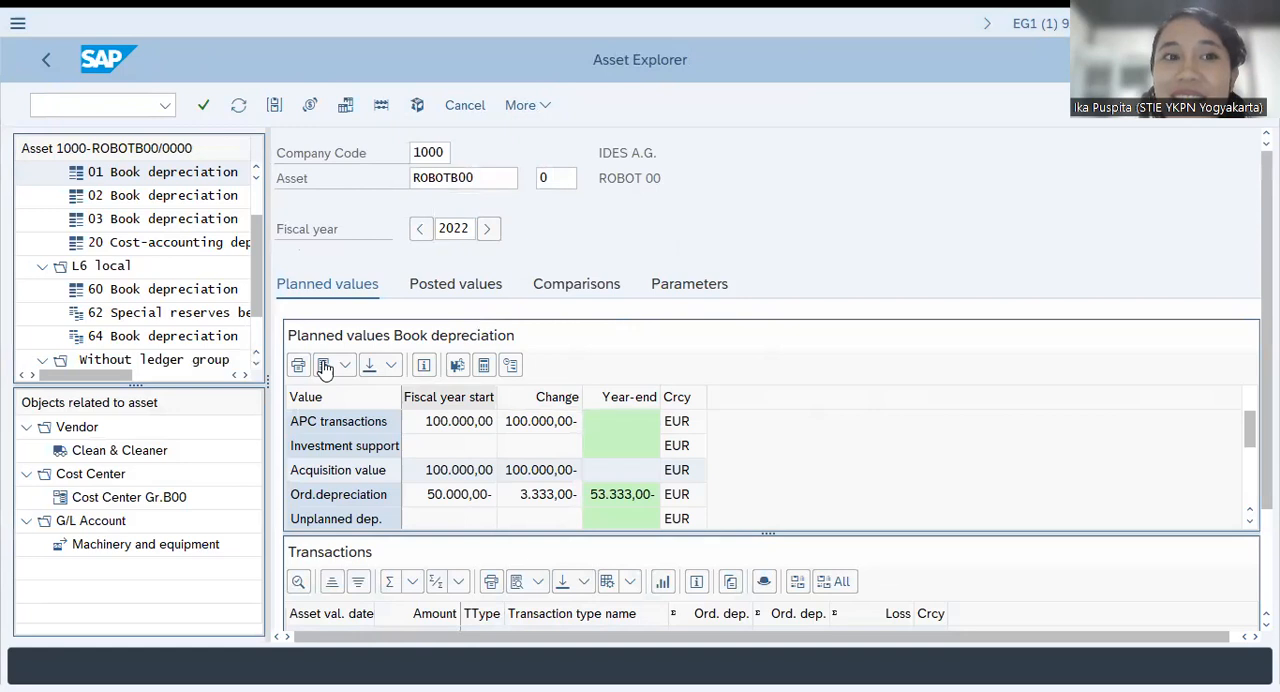
left_click(89, 101)
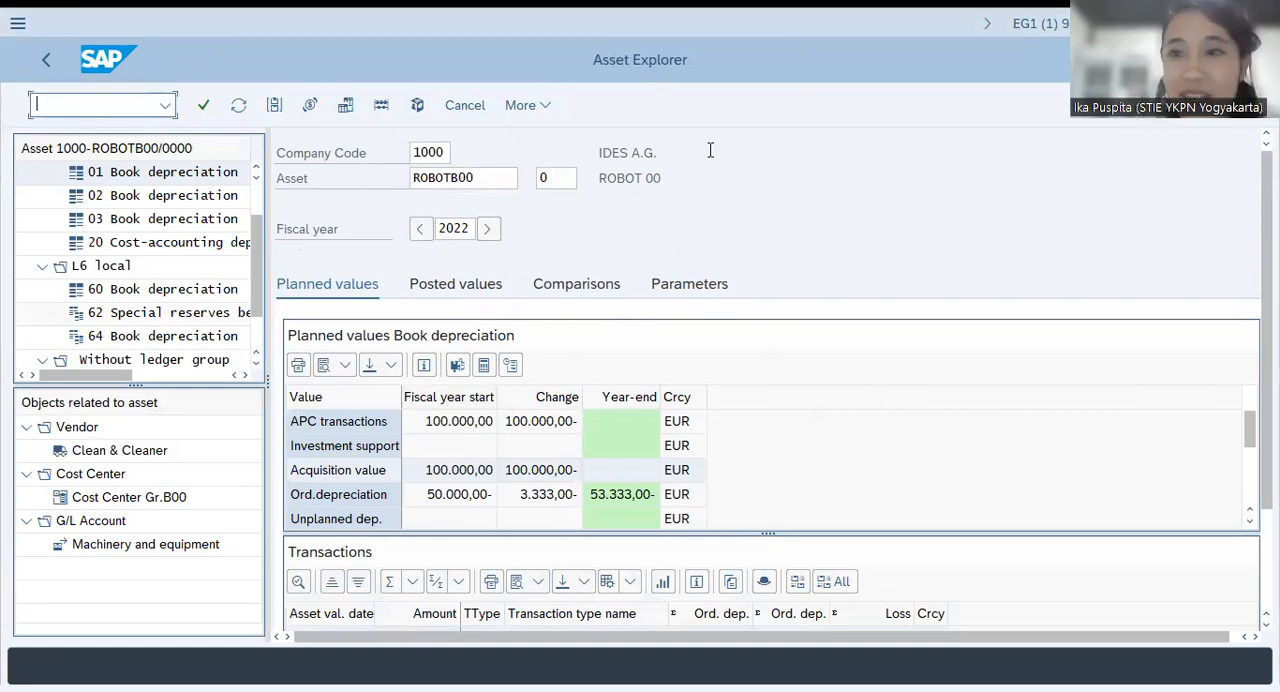
Leave the Asset Explorer, switch to the handbook PDF in Foxit Reader, and read the Task 3 instructions for creating the asset under construction
type("/n")
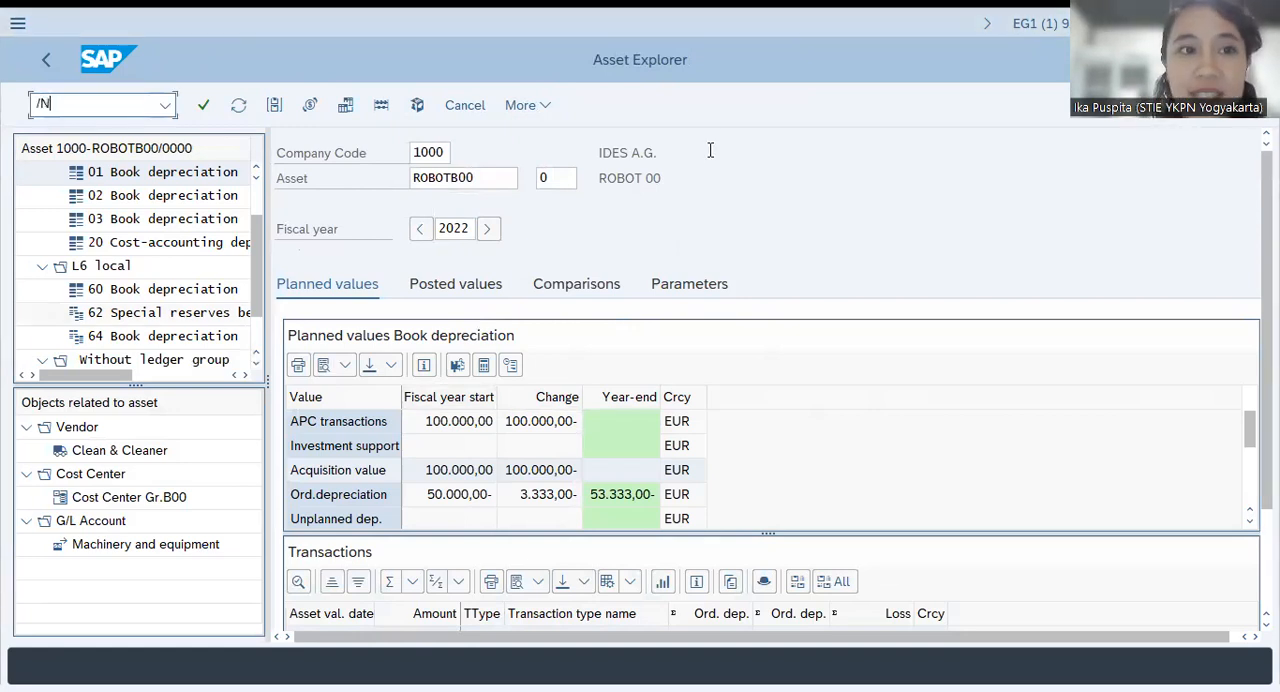
key("Return")
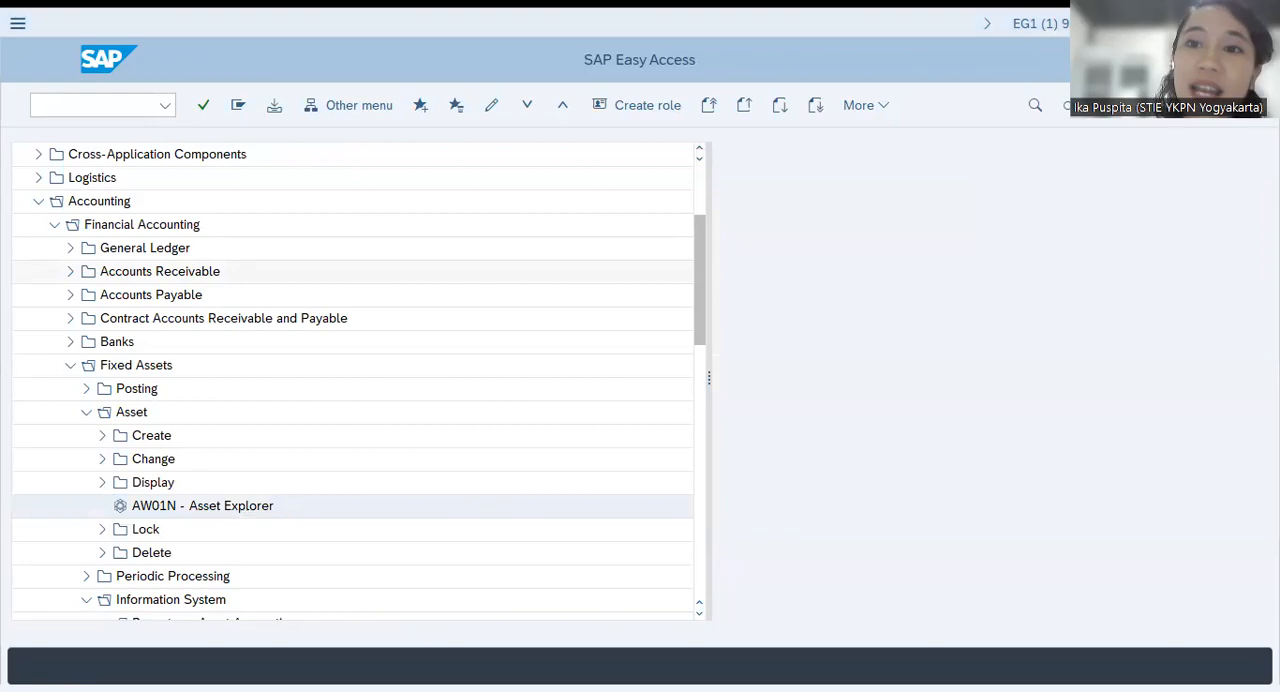
key("alt+Tab")
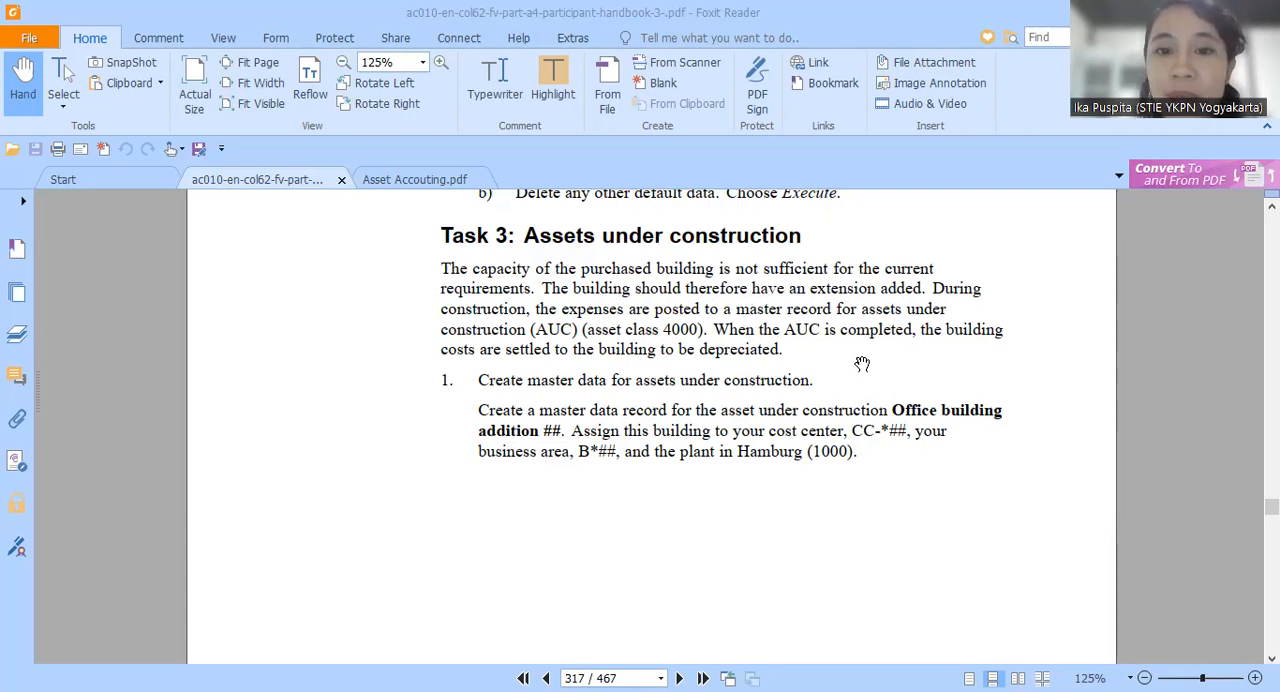
left_click_drag(860, 364, 858, 347)
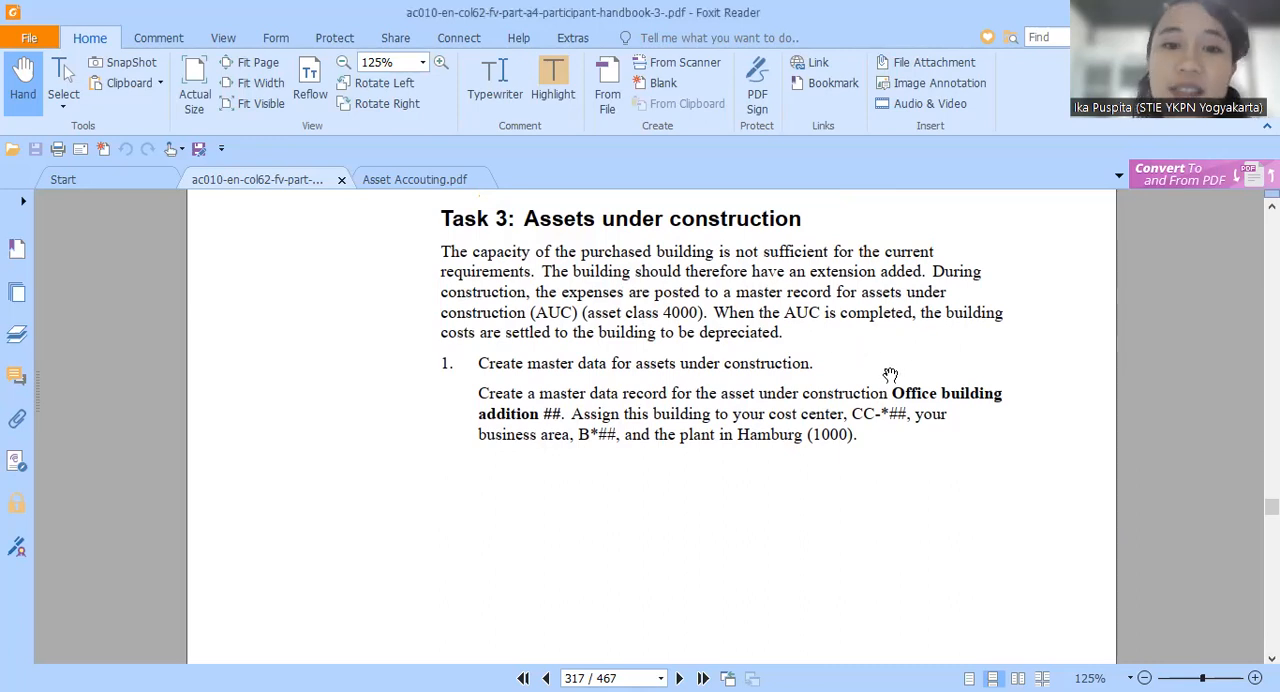
left_click_drag(888, 374, 871, 307)
left_click_drag(847, 456, 849, 429)
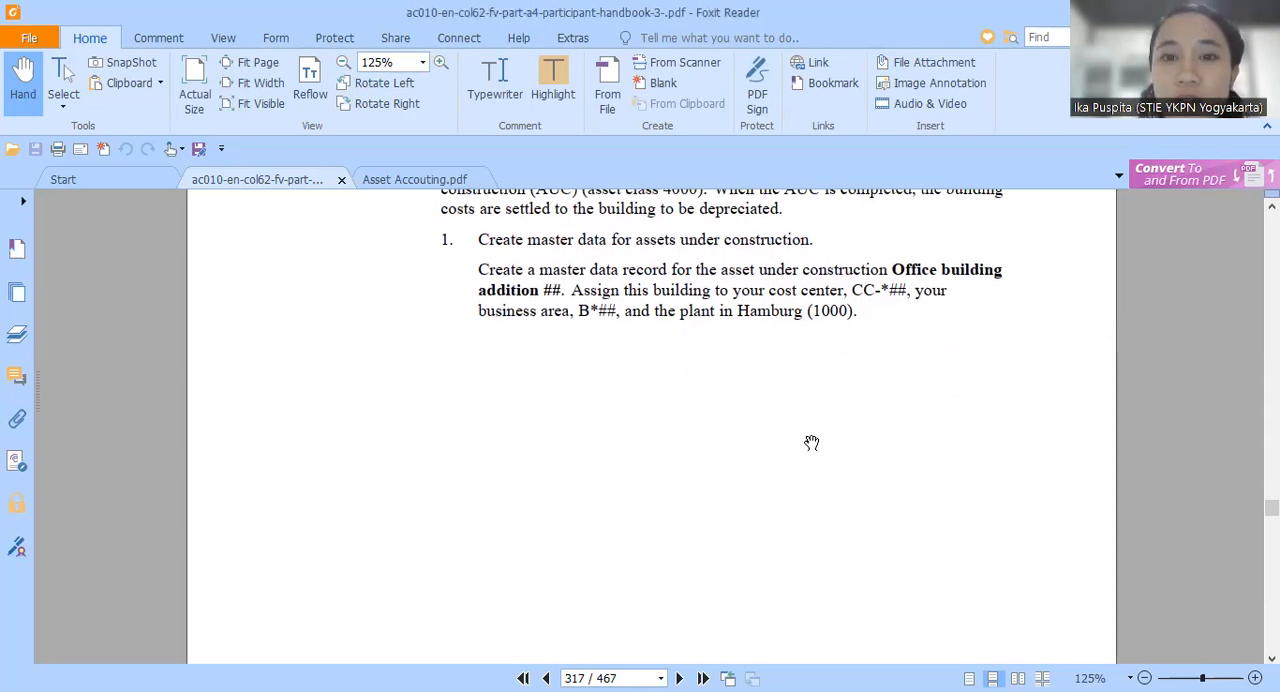
mouse_move(686, 512)
left_mouse_down()
mouse_move(686, 466)
mouse_move(689, 494)
left_mouse_up()
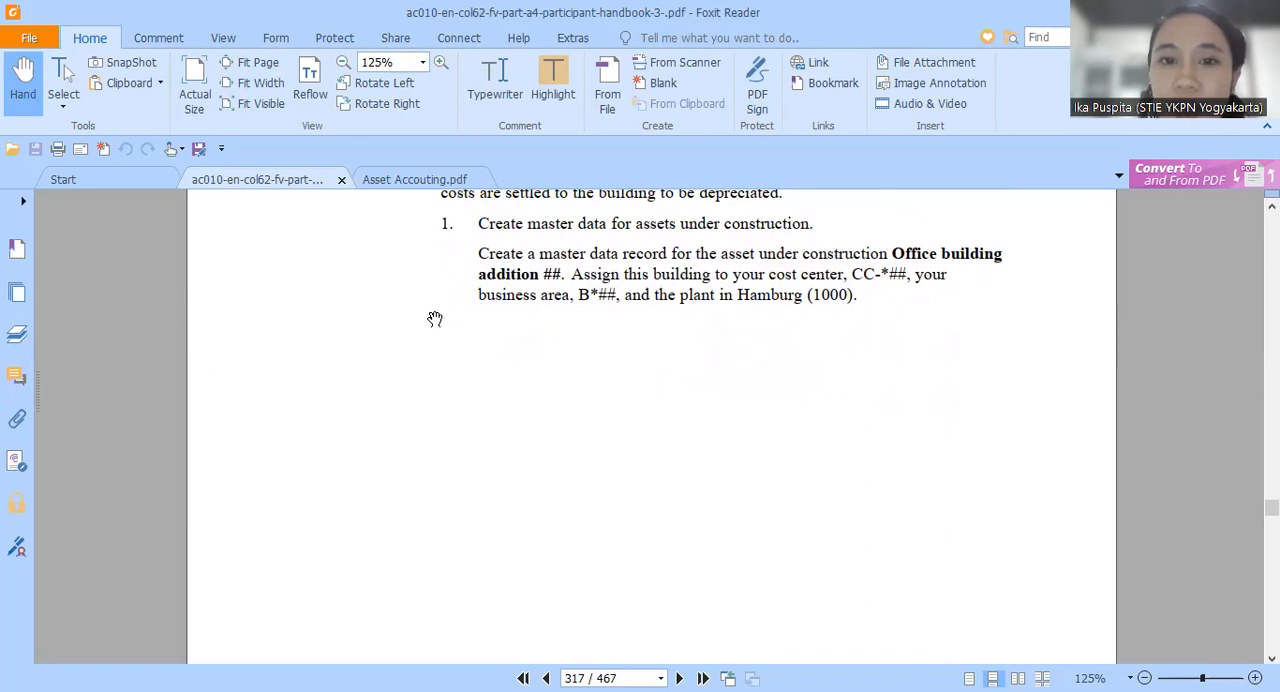
scroll(697, 429, "down", 10)
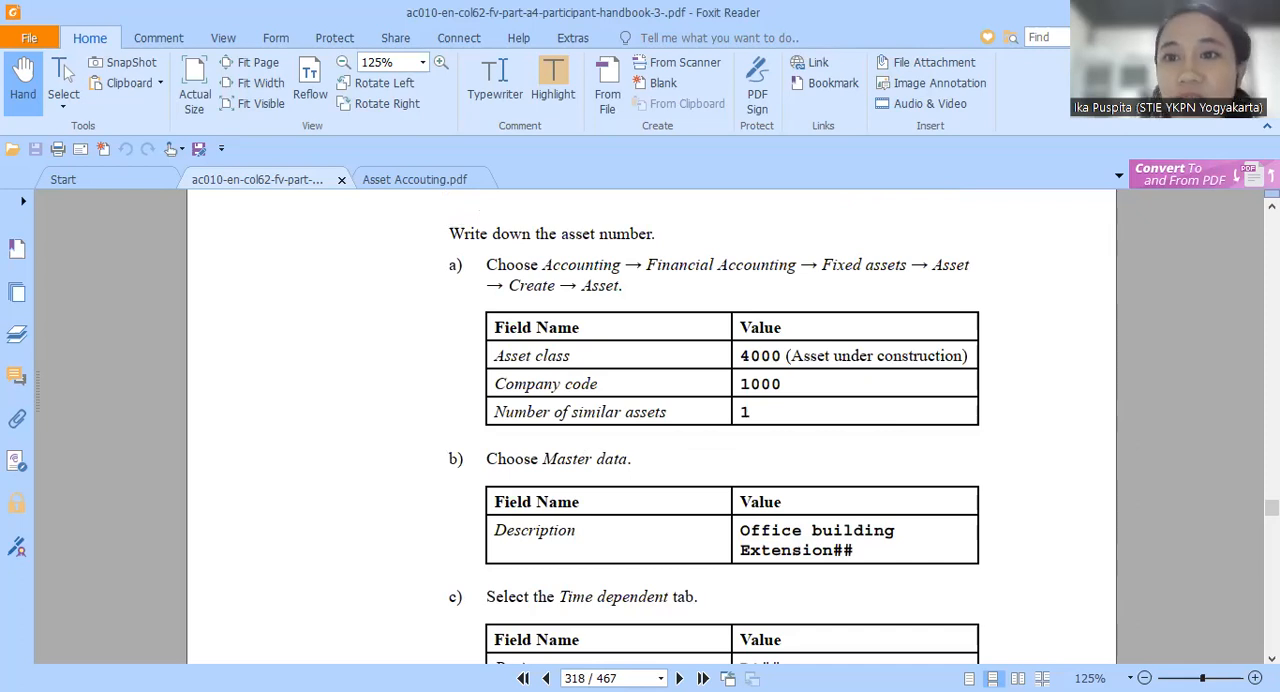
Switch back to SAP and open AS01 - Asset under Accounting, Financial Accounting, Fixed Assets, Asset, Create
key("alt+Tab")
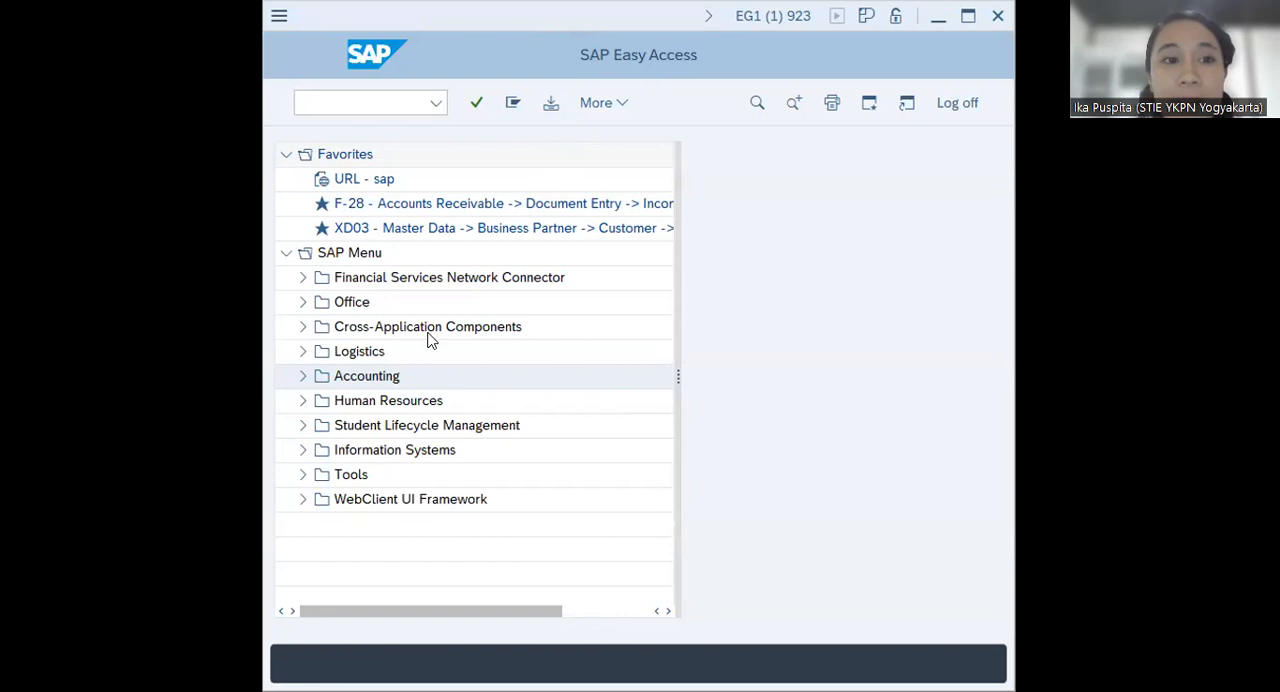
left_click(302, 377)
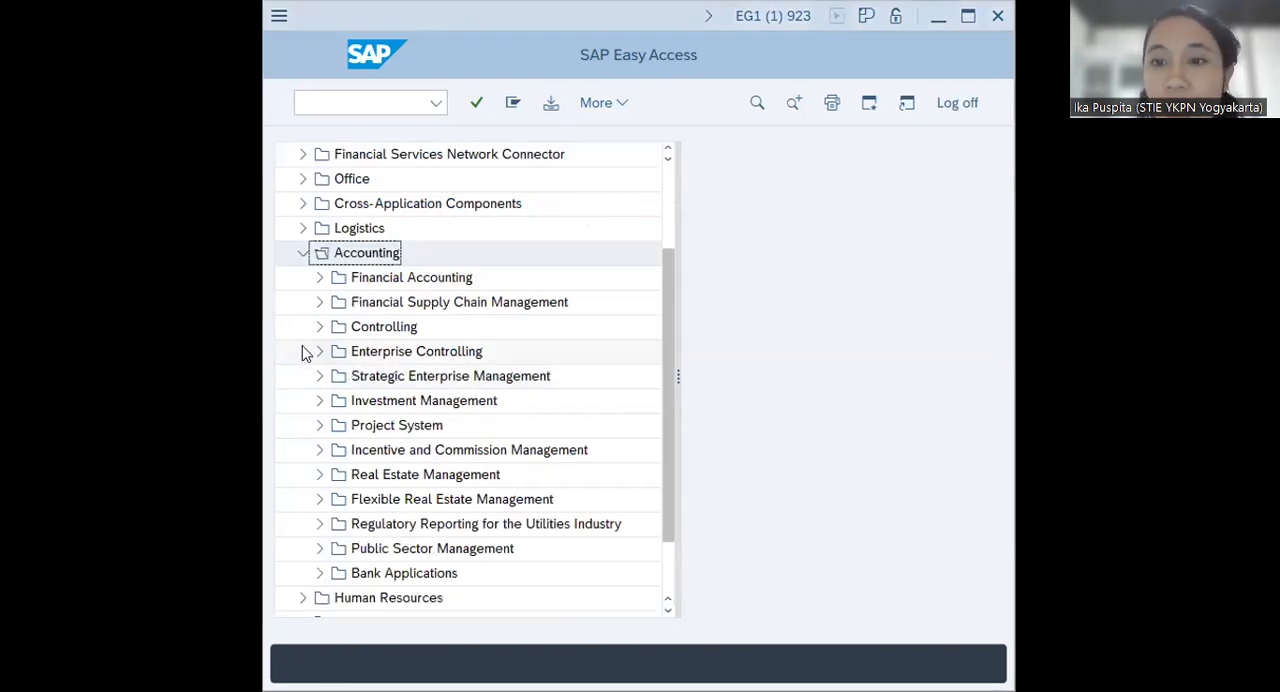
left_click(318, 280)
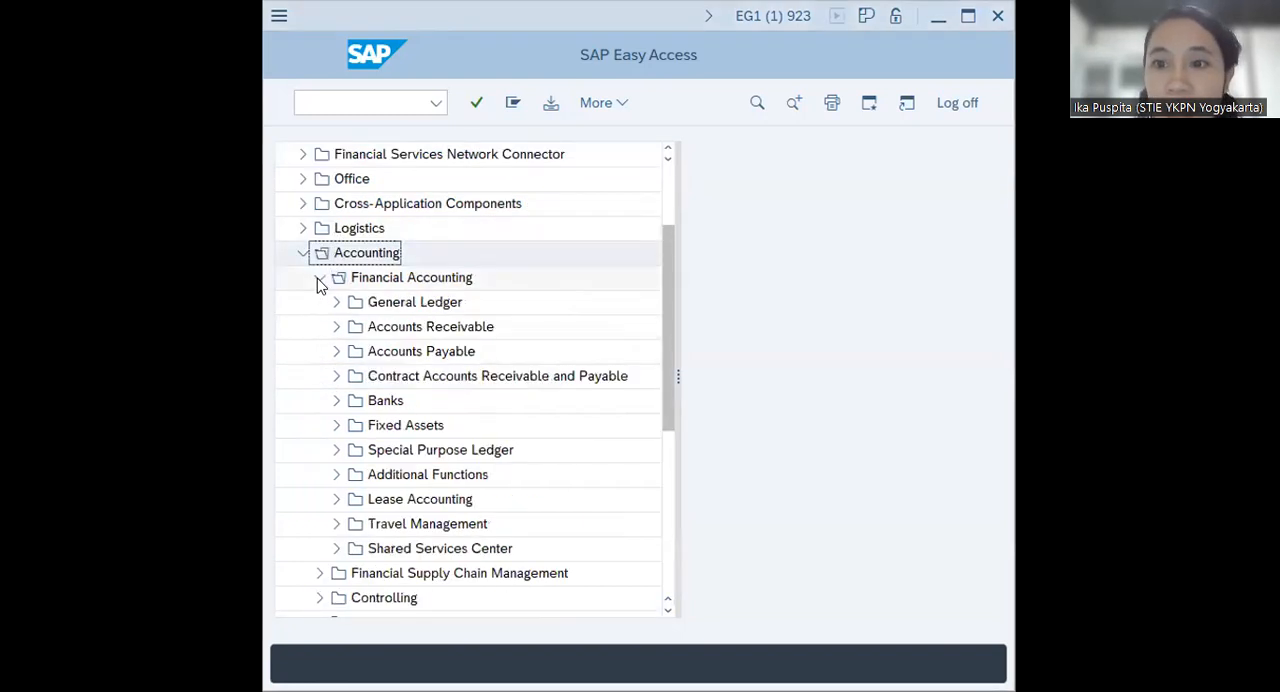
left_click(338, 426)
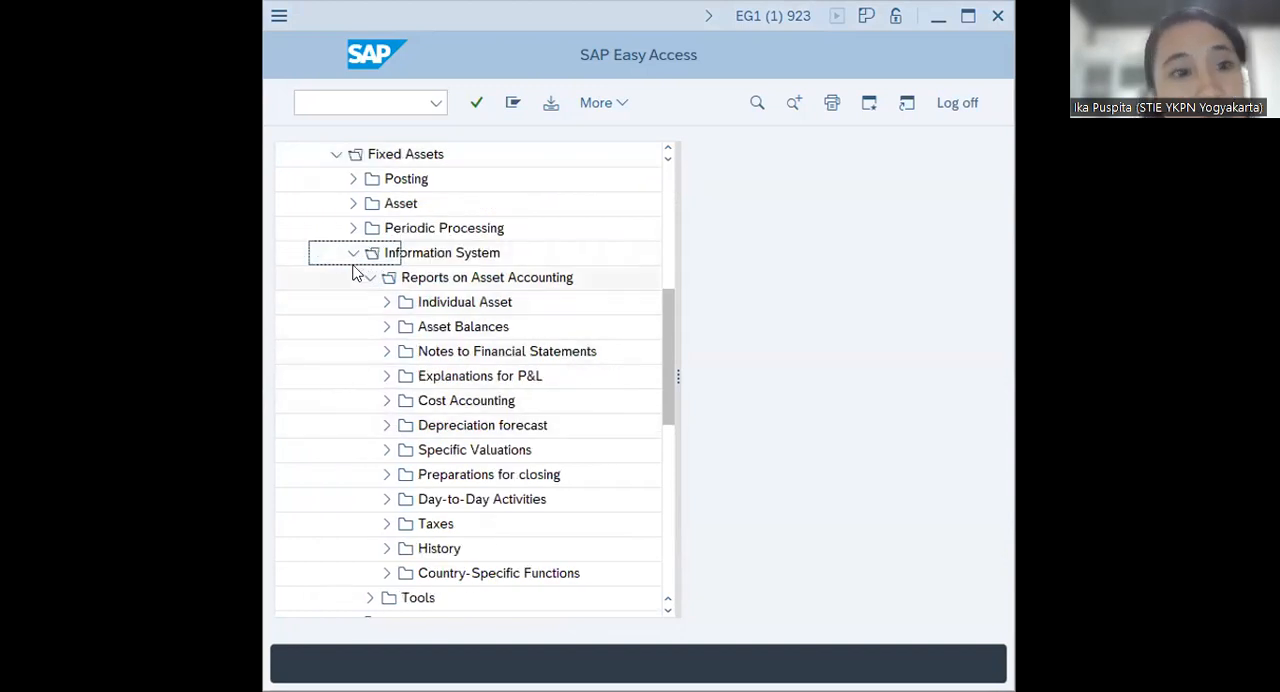
left_click(353, 206)
left_click(367, 229)
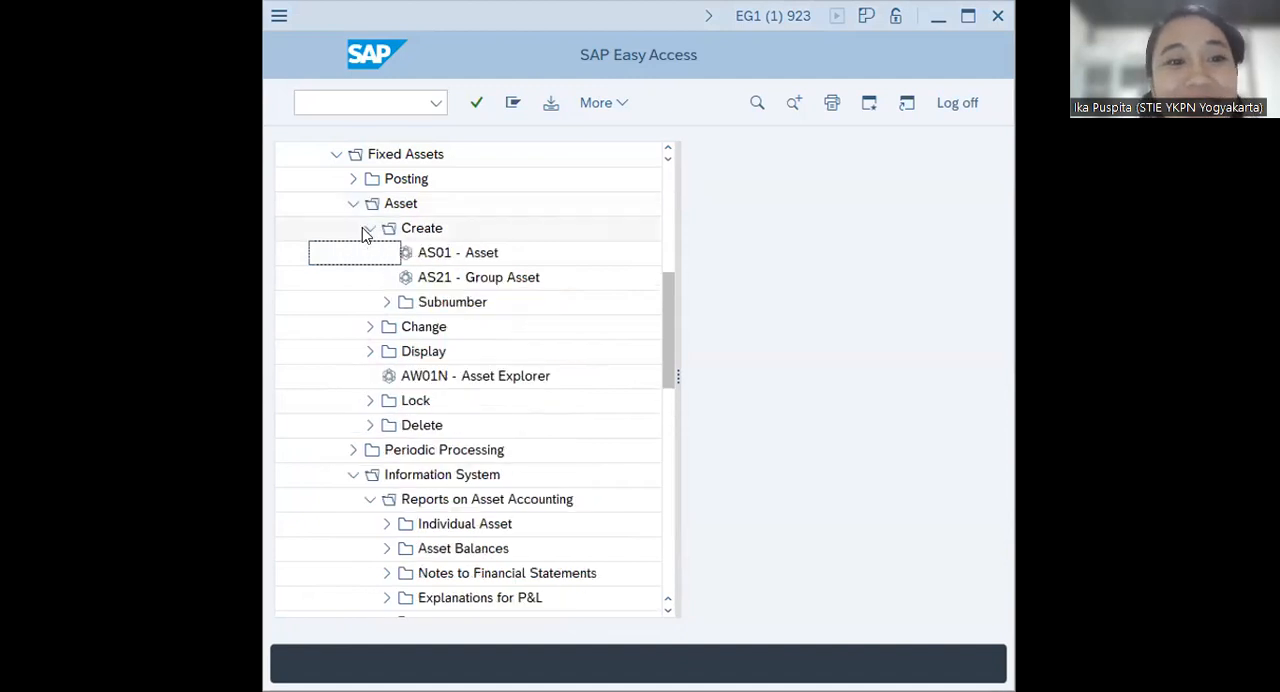
left_click(428, 257)
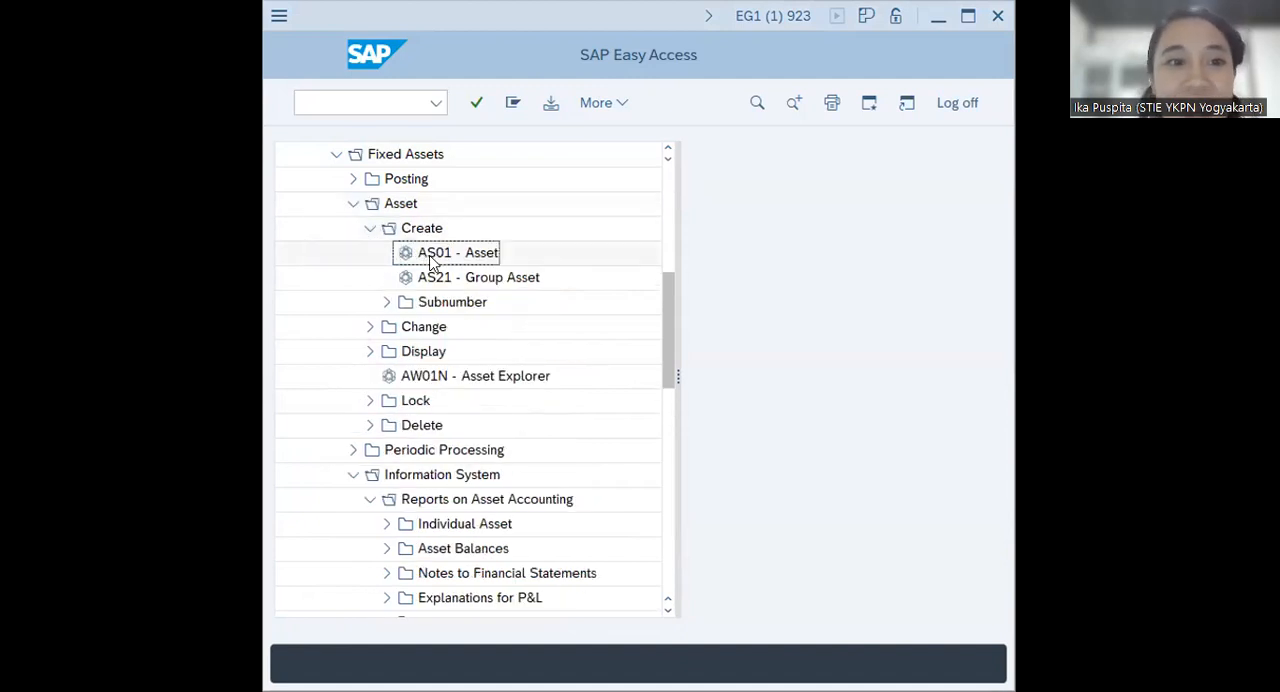
double_click(460, 257)
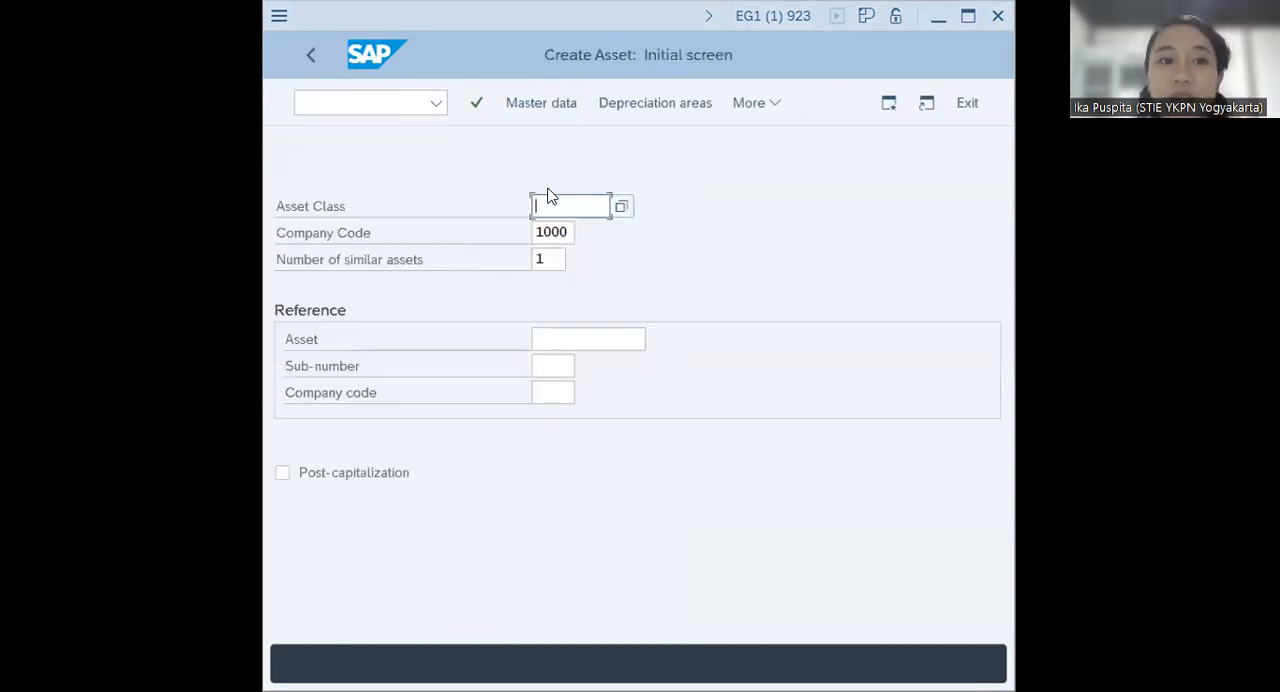
Set the asset class to 4000 and enter OFFICE BUILDING EXTENTION as the description in the new asset's master data
type("4000")
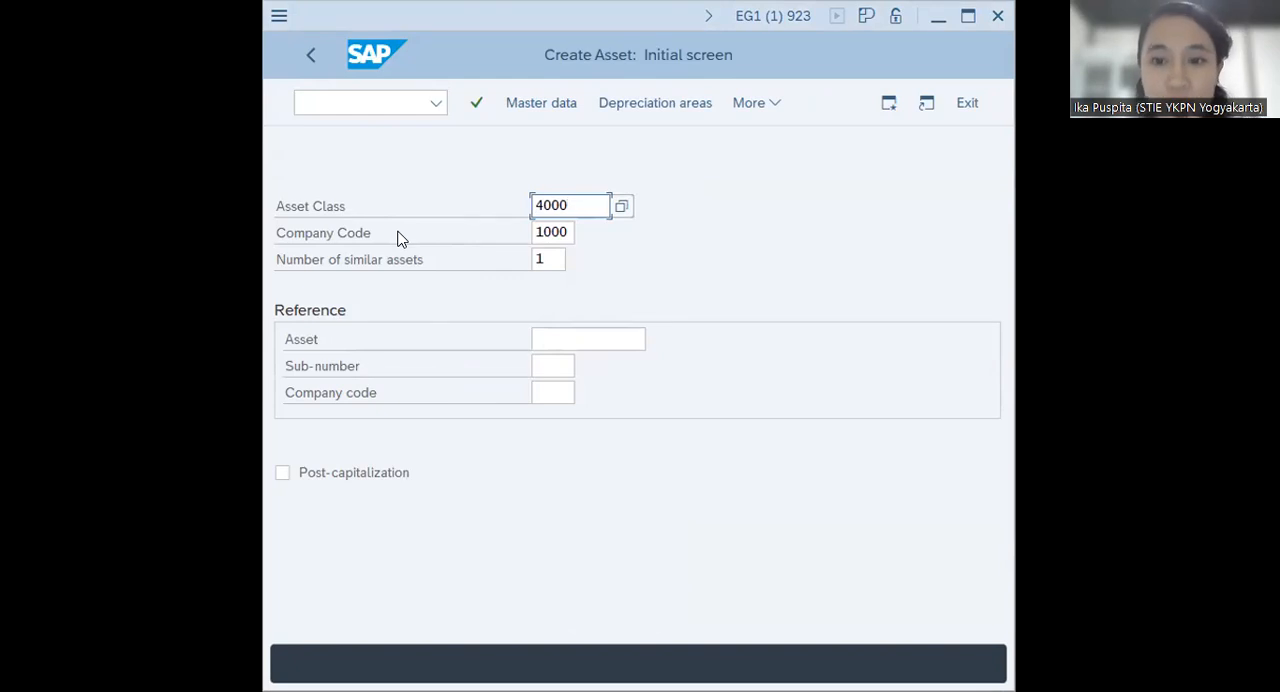
left_click(541, 103)
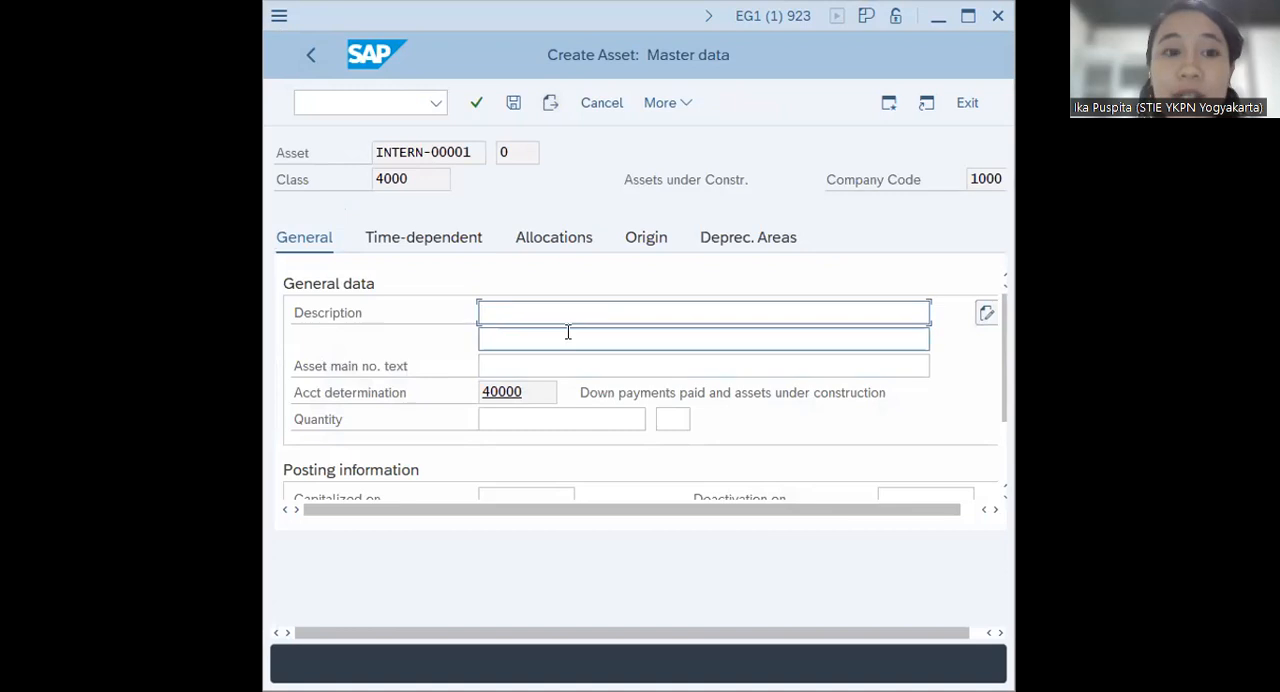
type("OF")
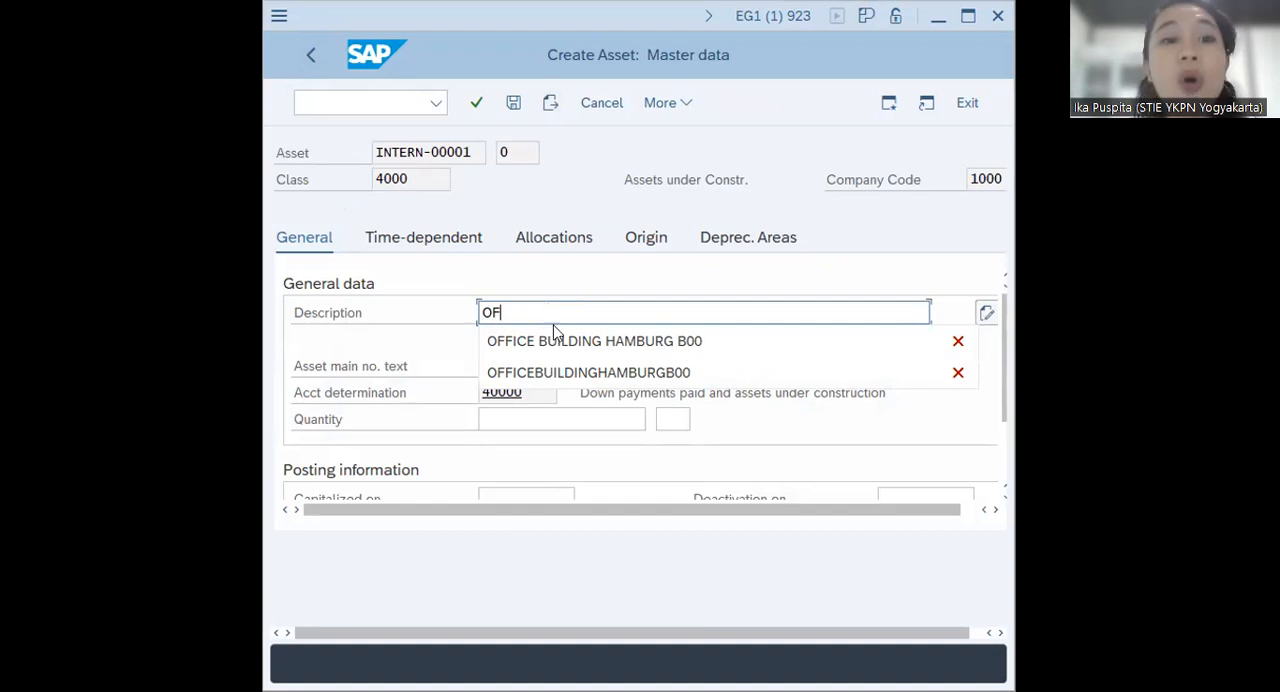
left_click(556, 340)
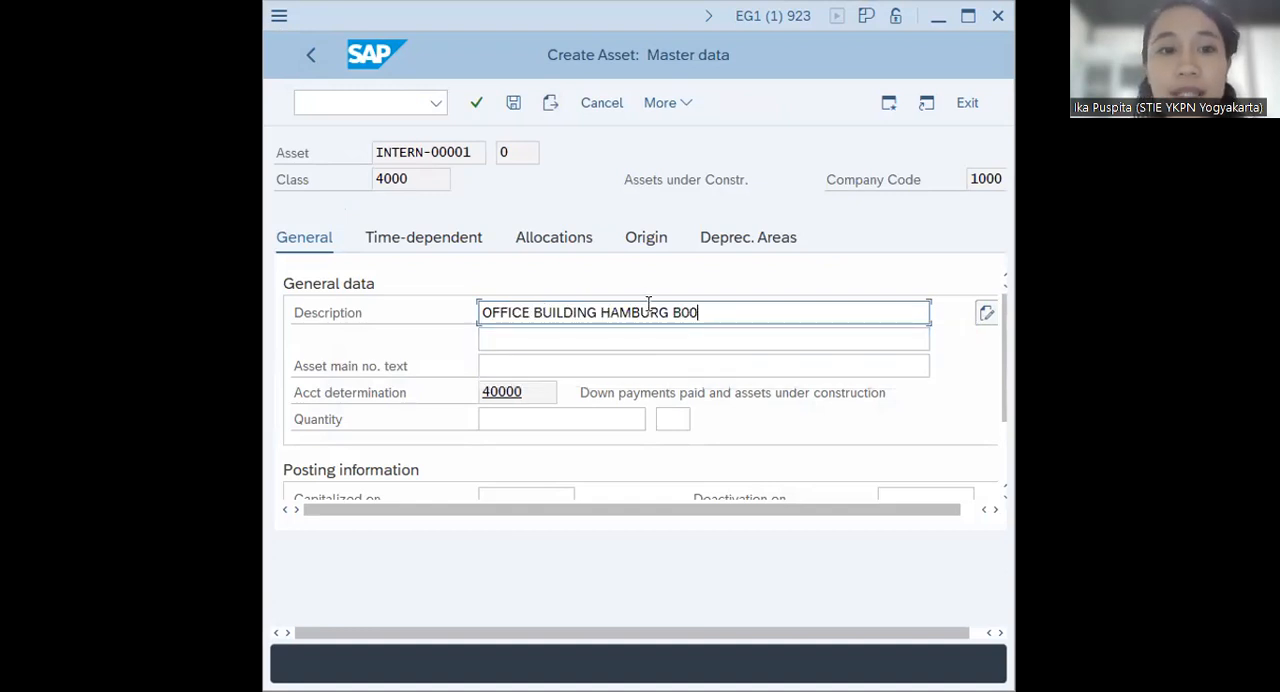
left_click_drag(714, 311, 601, 302)
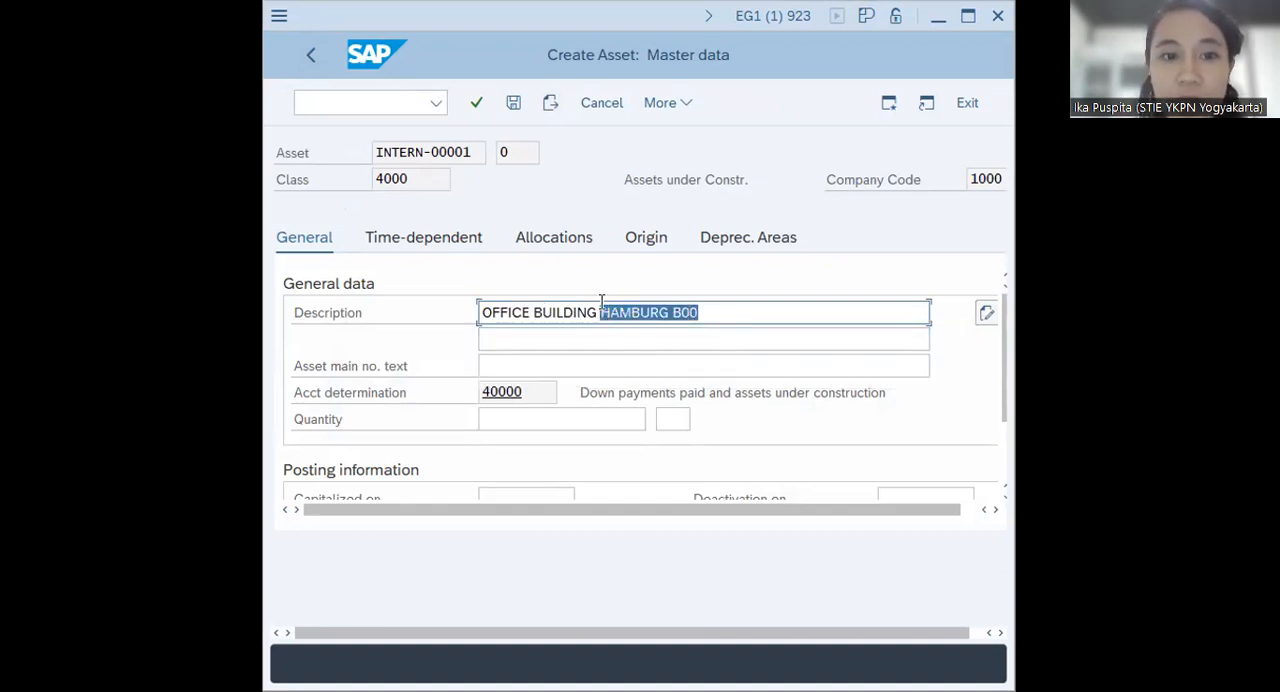
key("BackSpace")
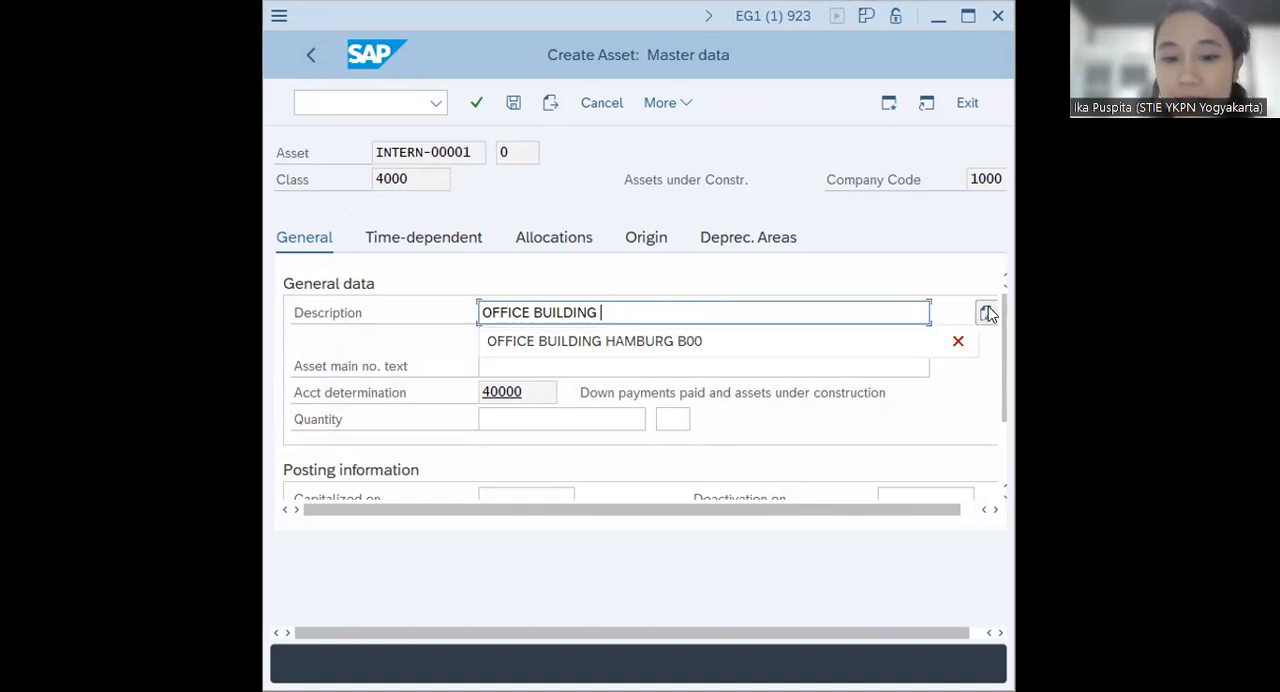
type("EXTENTION")
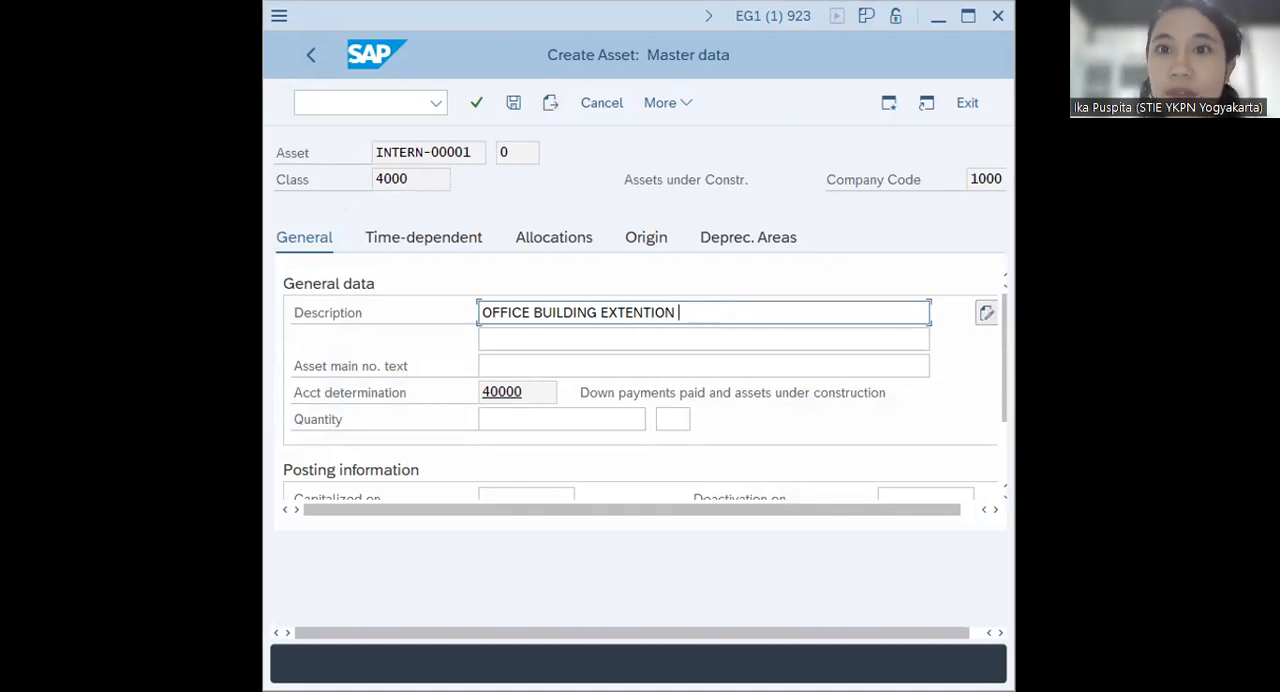
Correct the asset description to OFFICE BUILDING EXTENSION B00
key("alt+Tab")
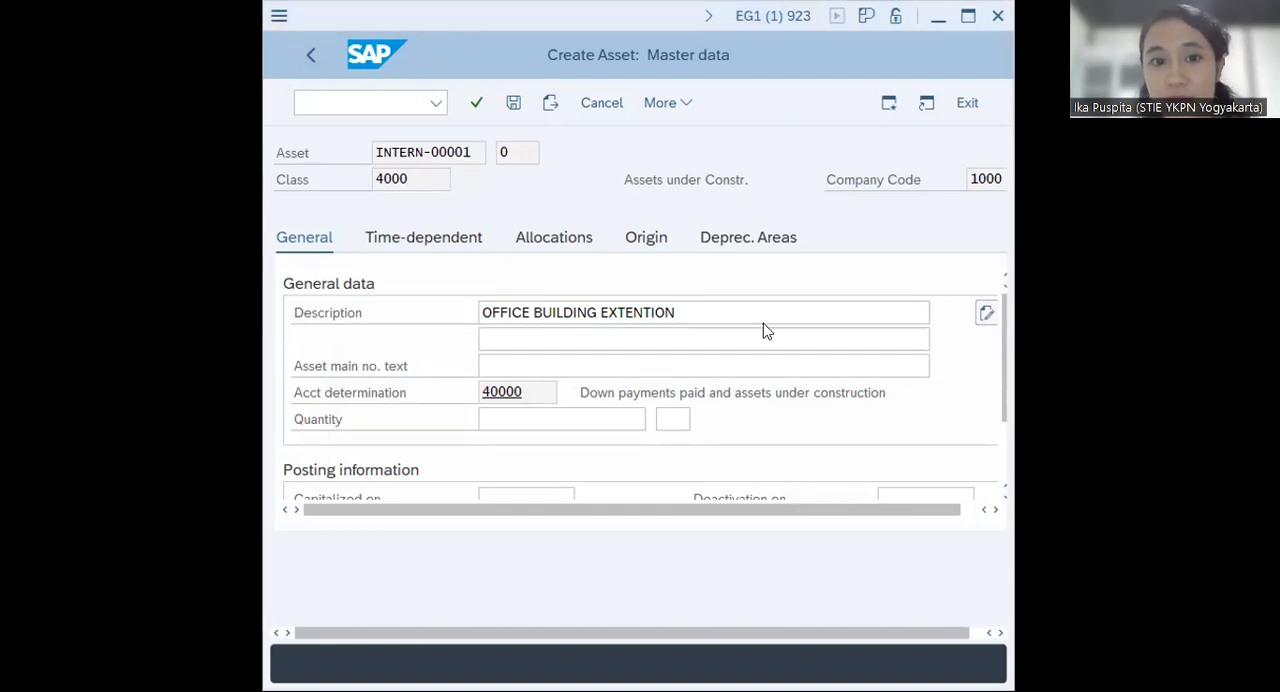
left_click(736, 306)
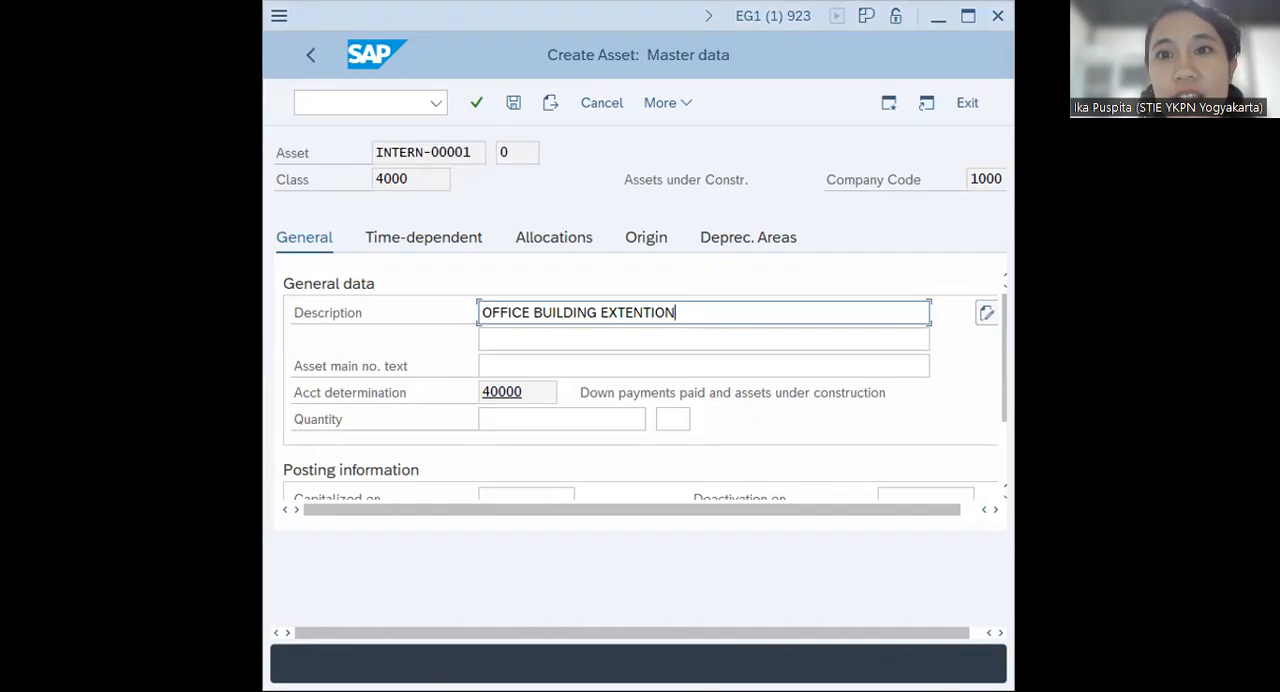
key("Return")
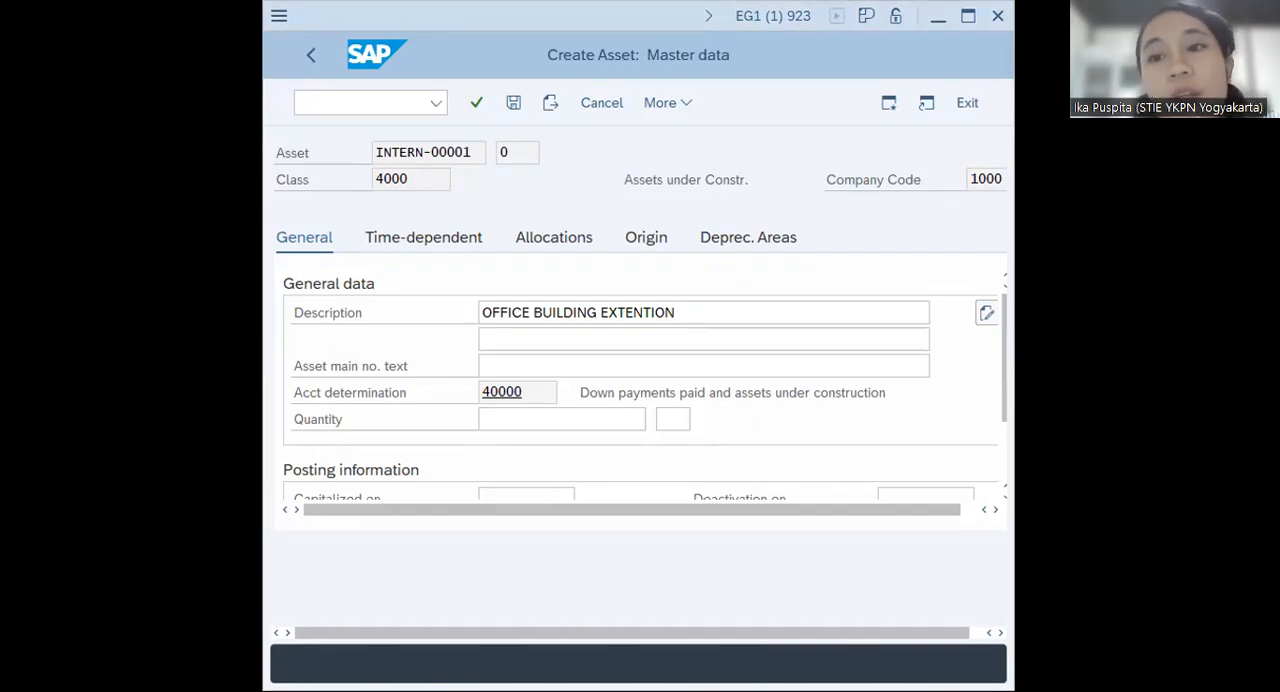
left_click(720, 309)
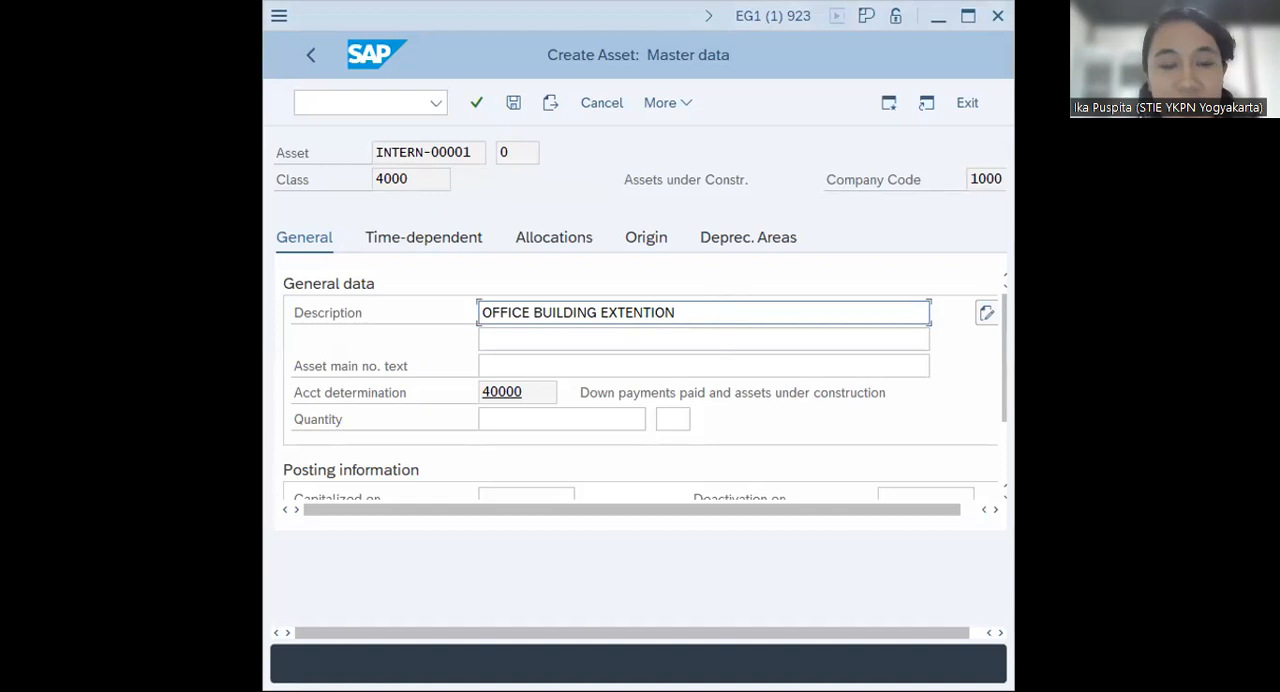
key("BackSpace")
type("SION")
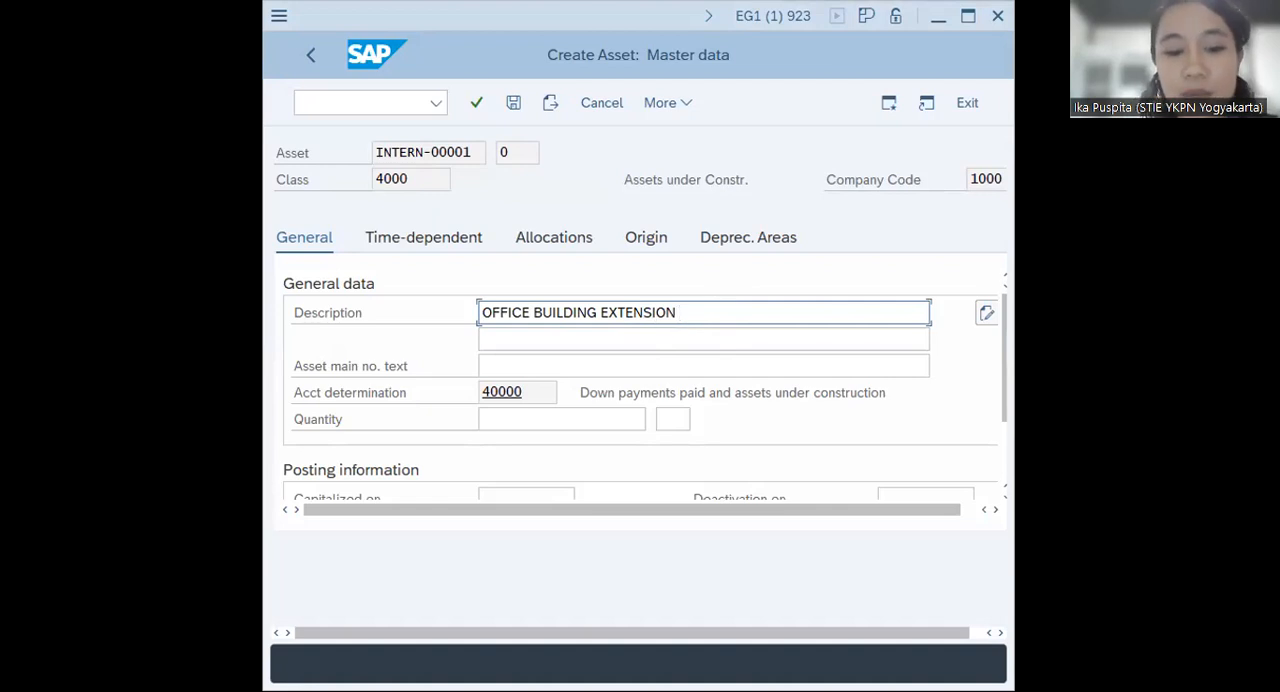
type(" B")
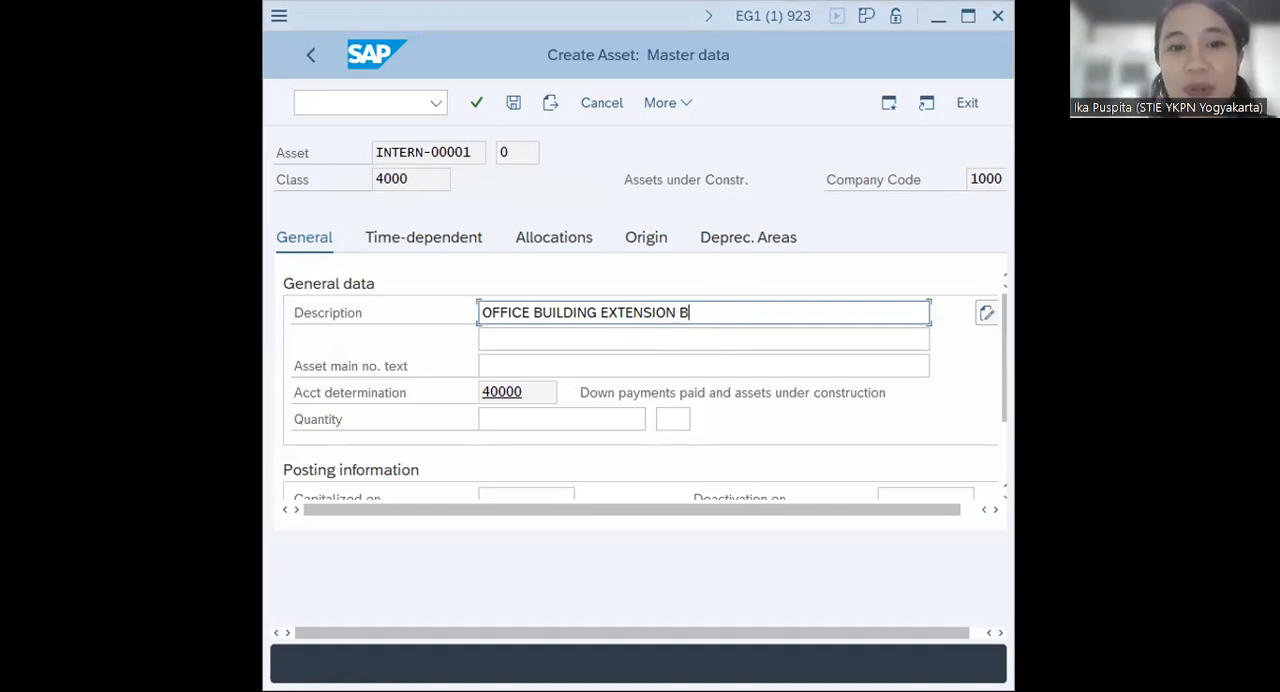
type("00")
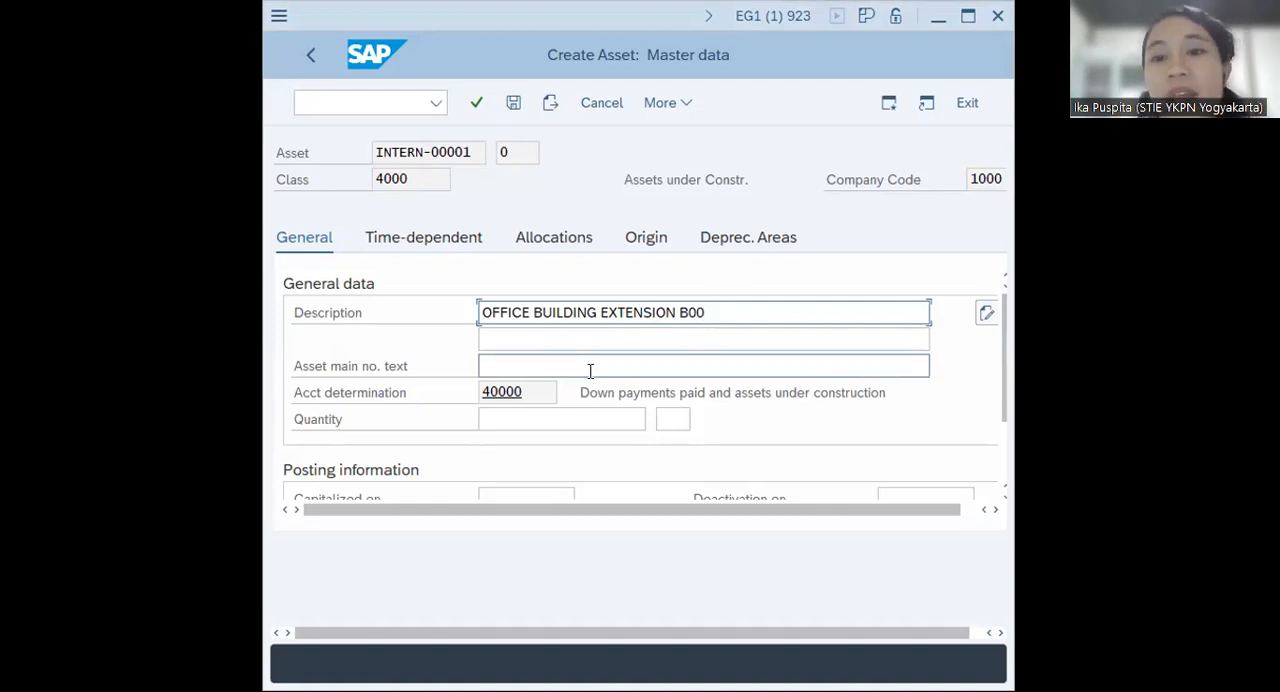
Assign cost center CC-B00 in the asset's time-dependent data and save the new asset record
left_click(449, 244)
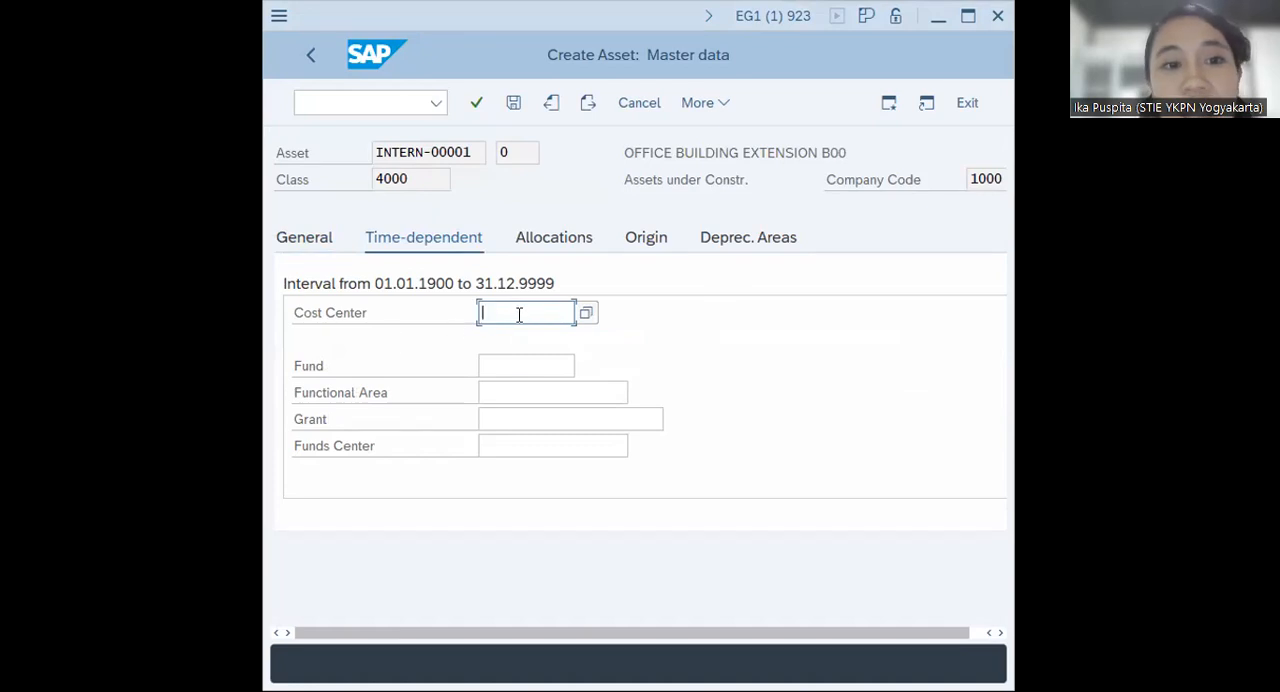
type("CC")
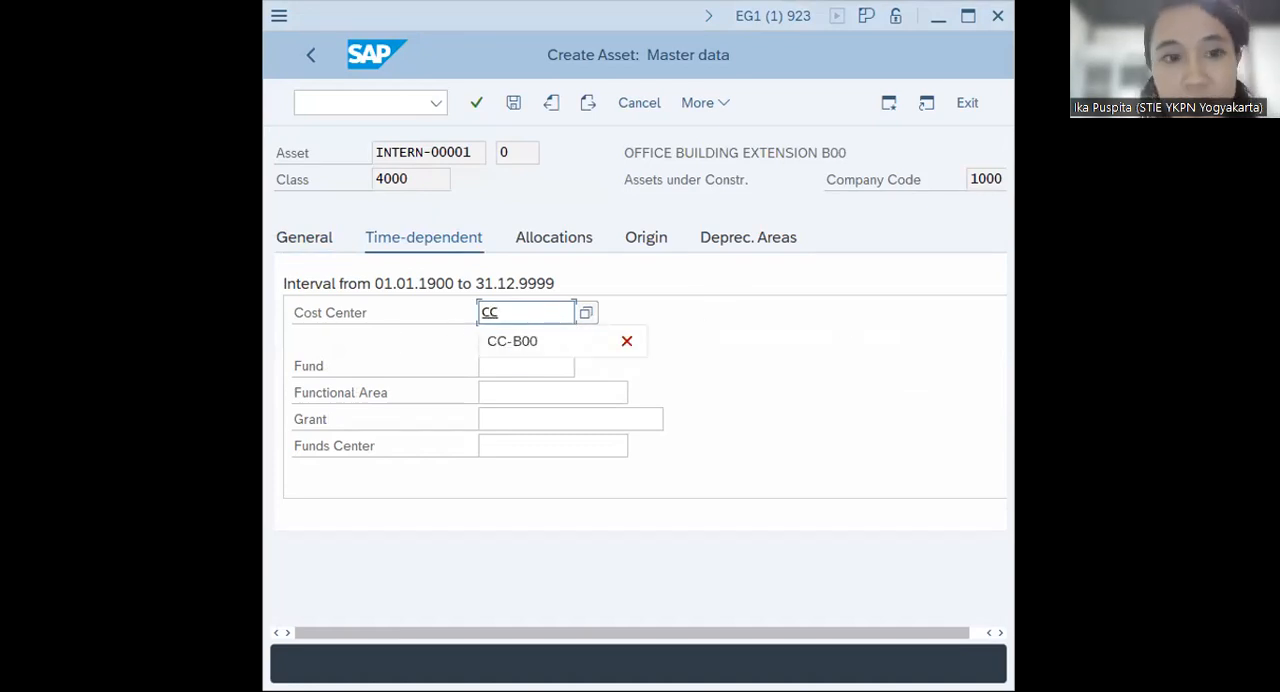
left_click(512, 342)
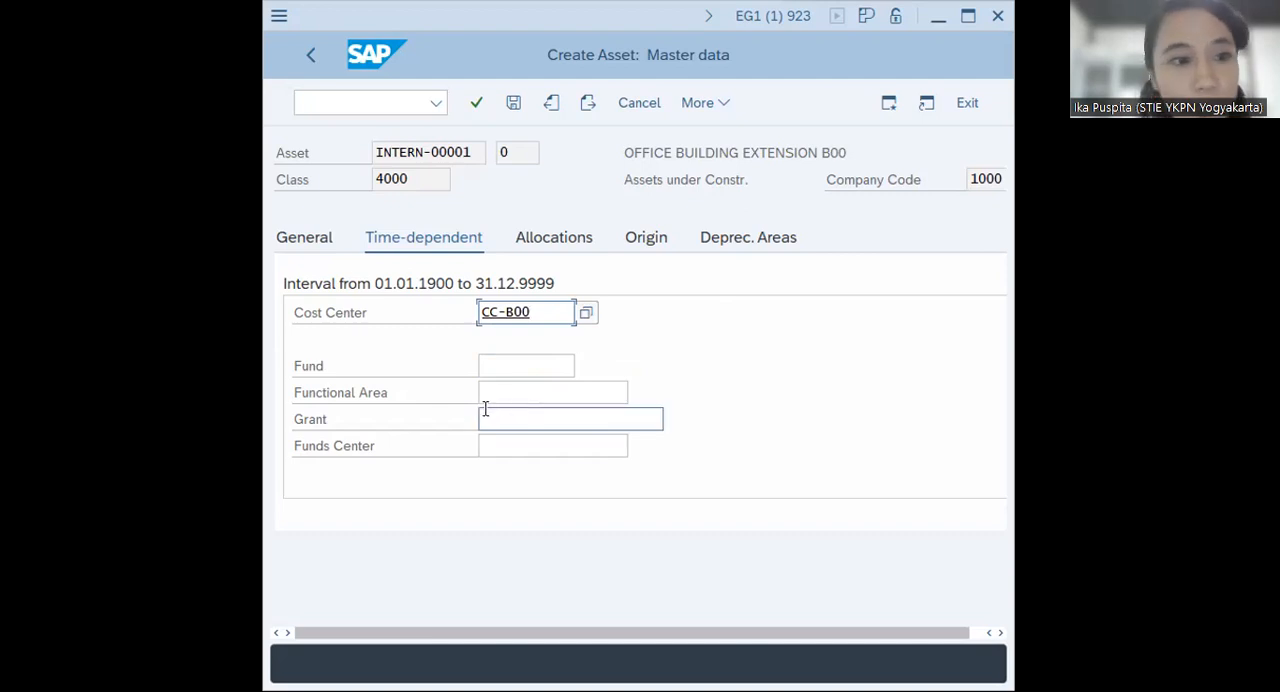
scroll(463, 404, "right", 1)
scroll(463, 404, "left", 1)
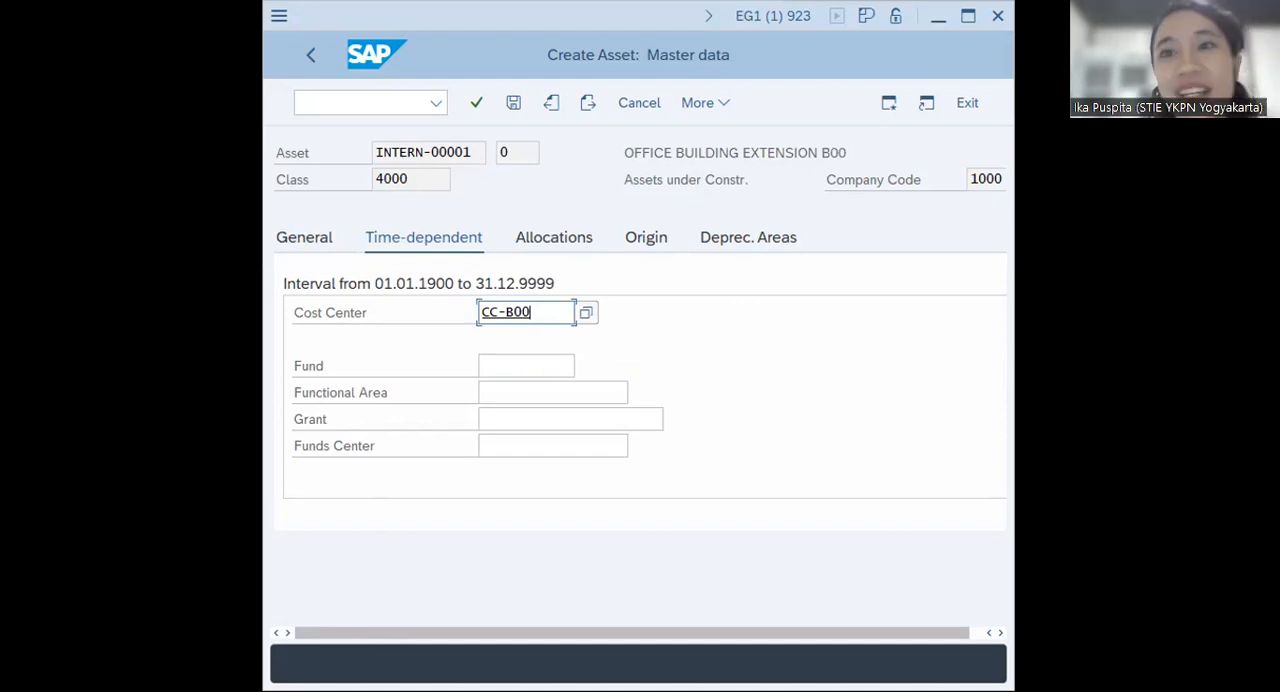
key("Return")
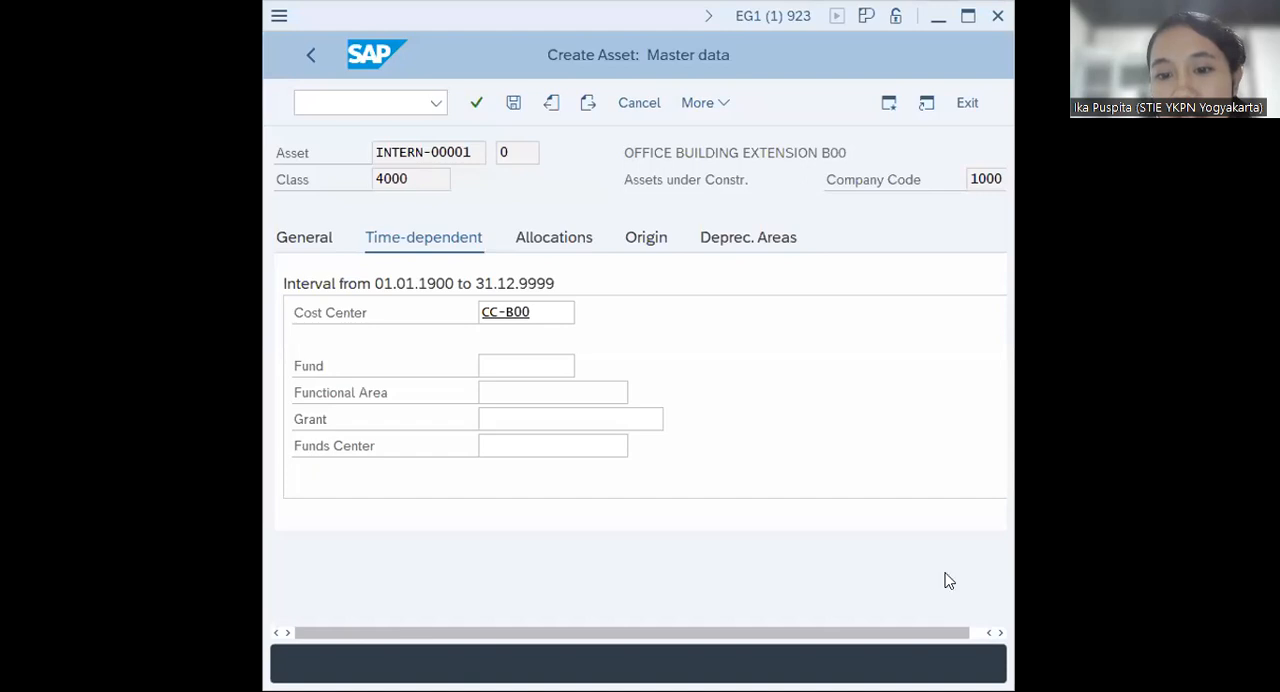
left_click(513, 103)
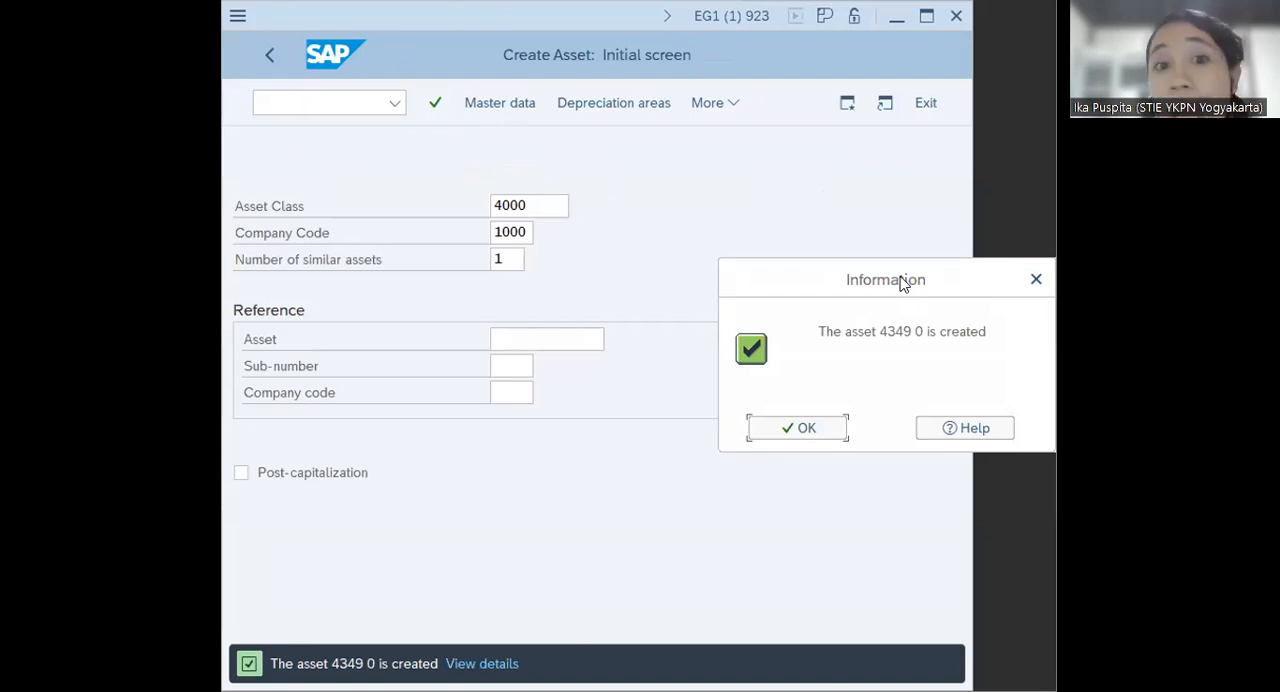
left_click_drag(901, 278, 666, 294)
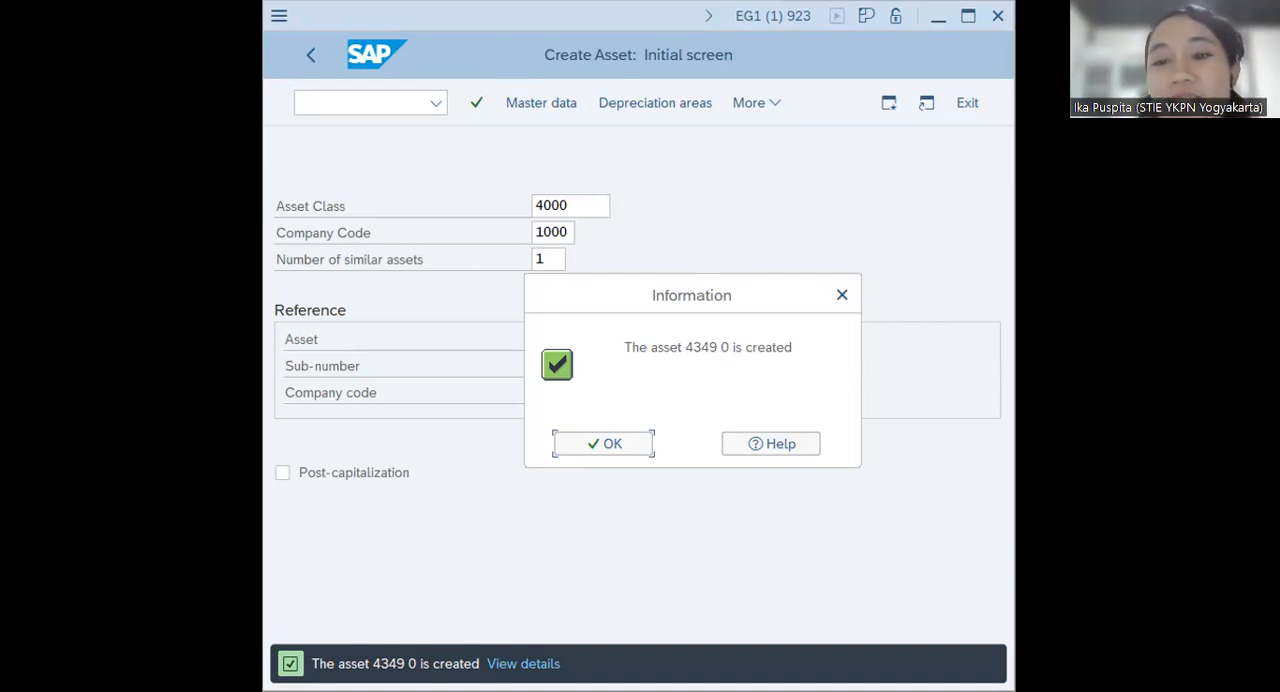
Acknowledge the asset creation message and return to the SAP Easy Access screen
left_click(606, 448)
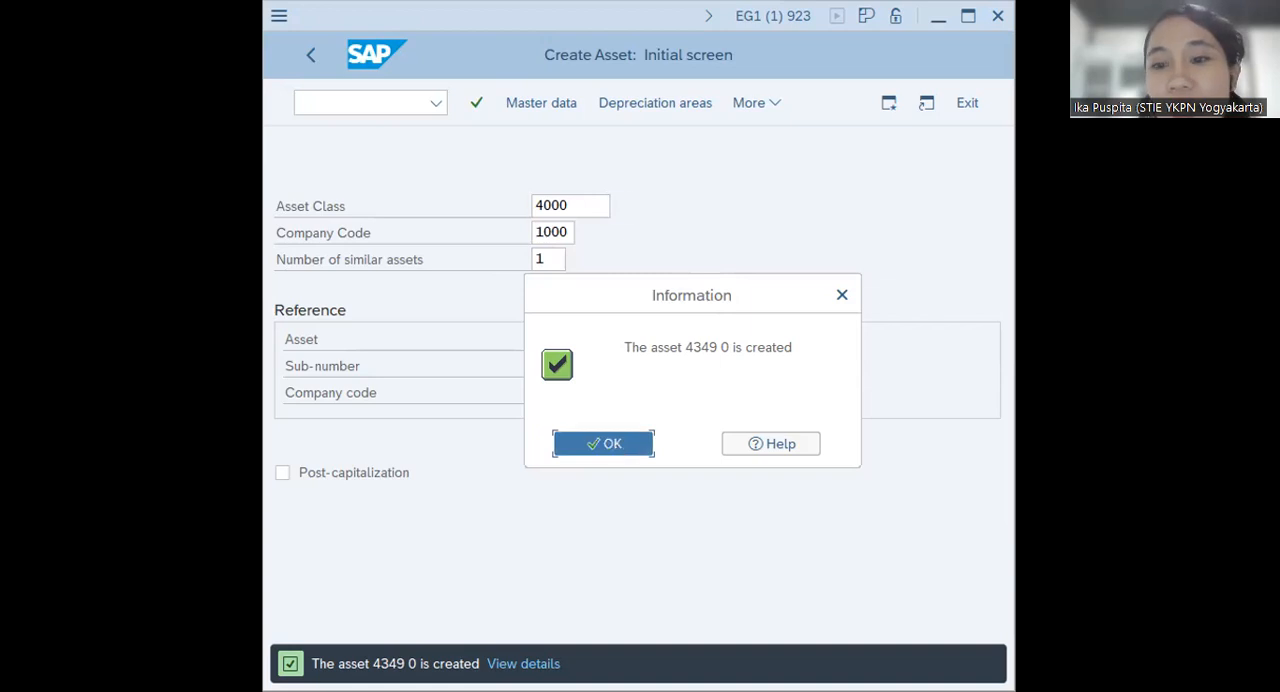
left_click(388, 96)
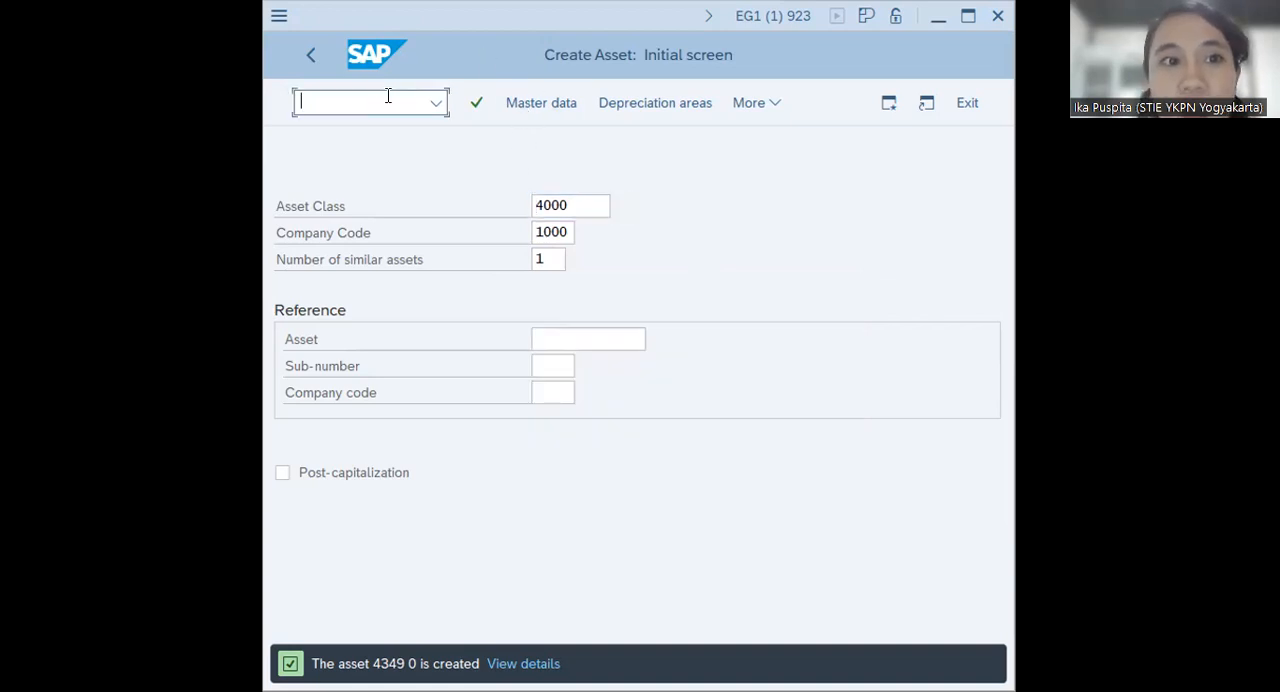
type("/n")
key("Return")
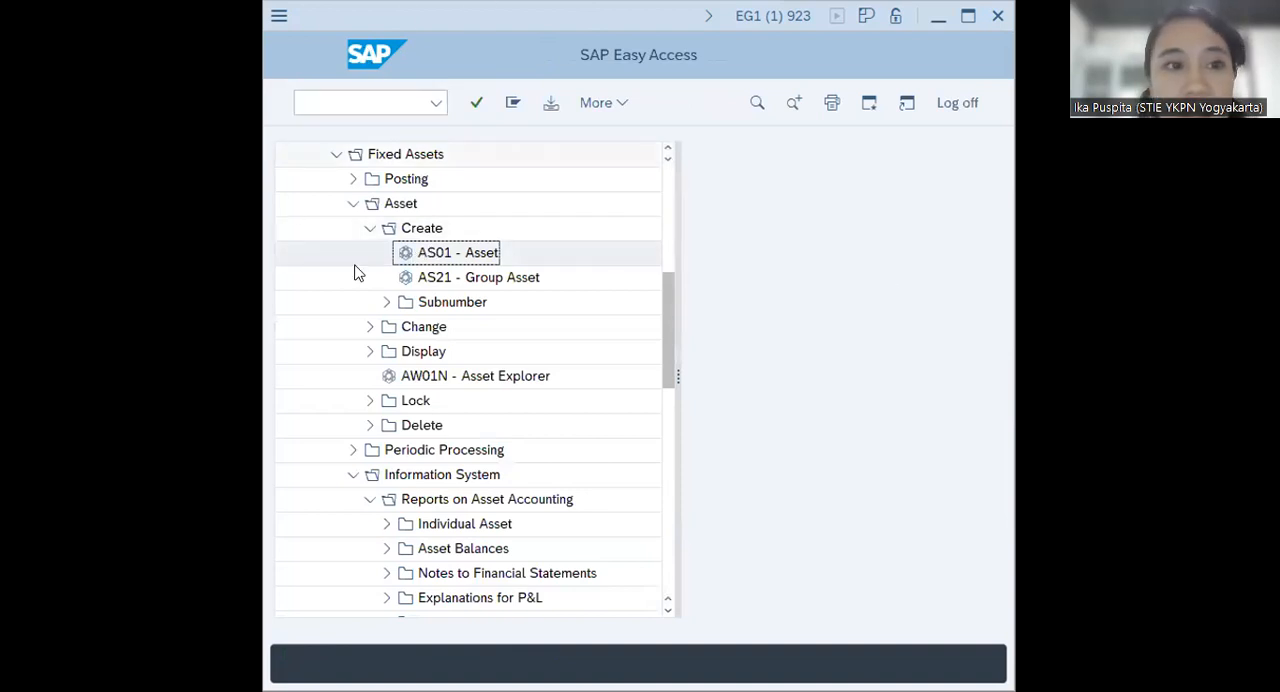
Collapse the Create, Asset and Fixed Assets folders in the SAP Easy Access tree
left_click(369, 229)
left_click(353, 204)
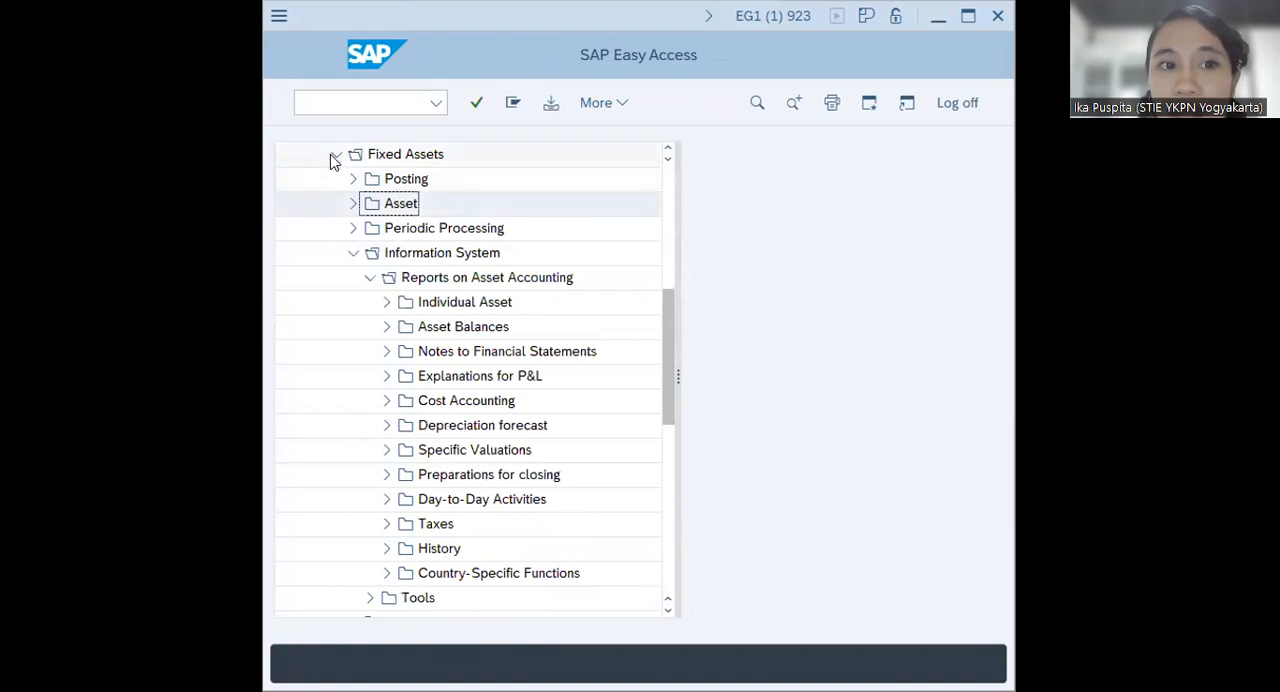
left_click(336, 154)
scroll(383, 263, "up", 1)
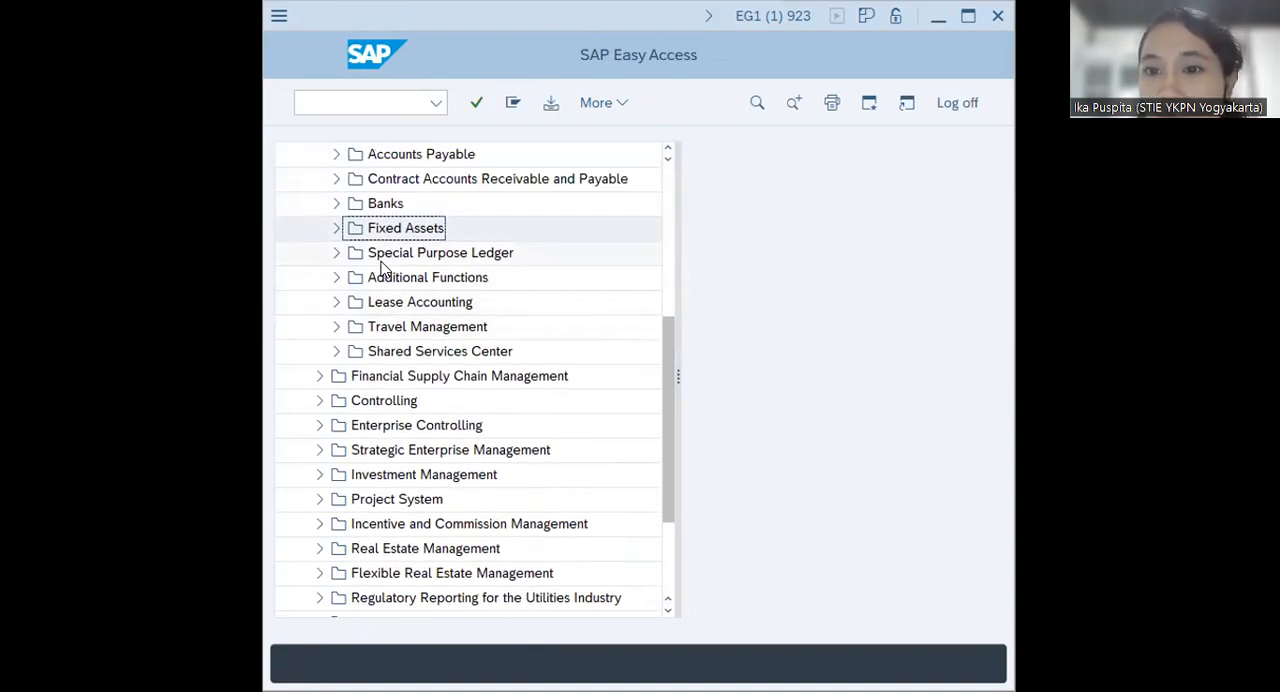
scroll(383, 263, "up", 5)
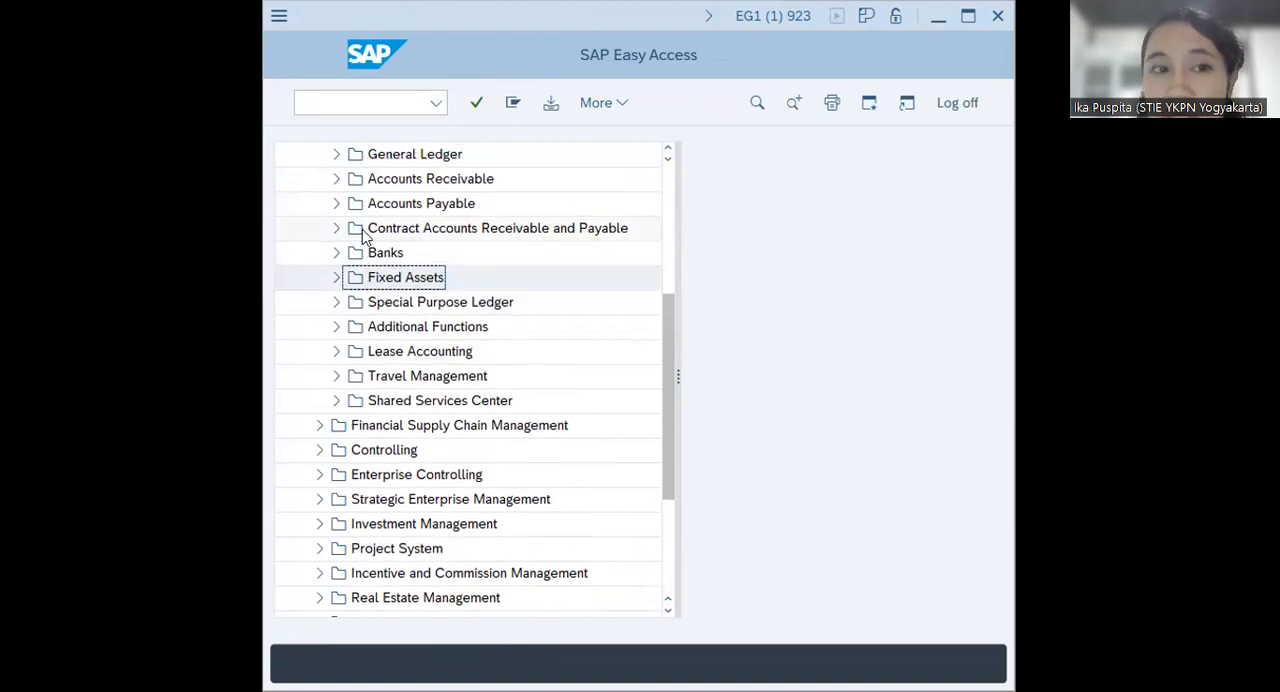
scroll(365, 236, "down", 1)
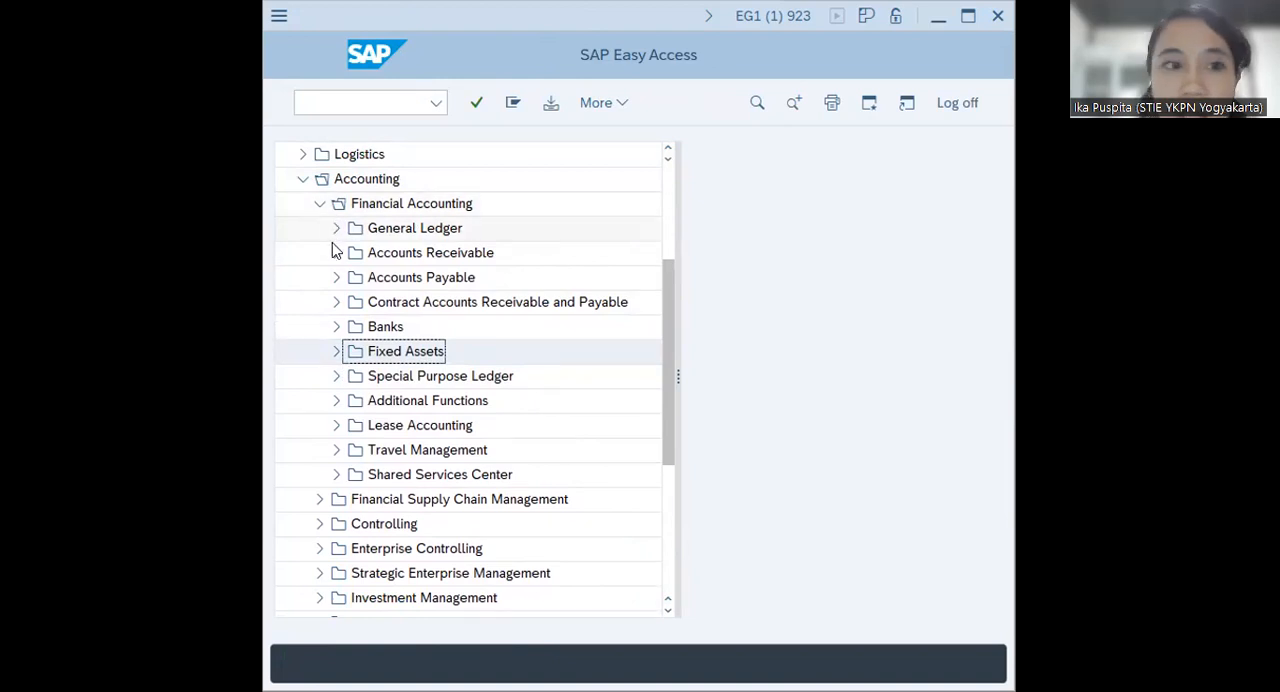
Open F-90 - With Vendor under Fixed Assets, Posting, Acquisition, External Acquisition
left_click(337, 352)
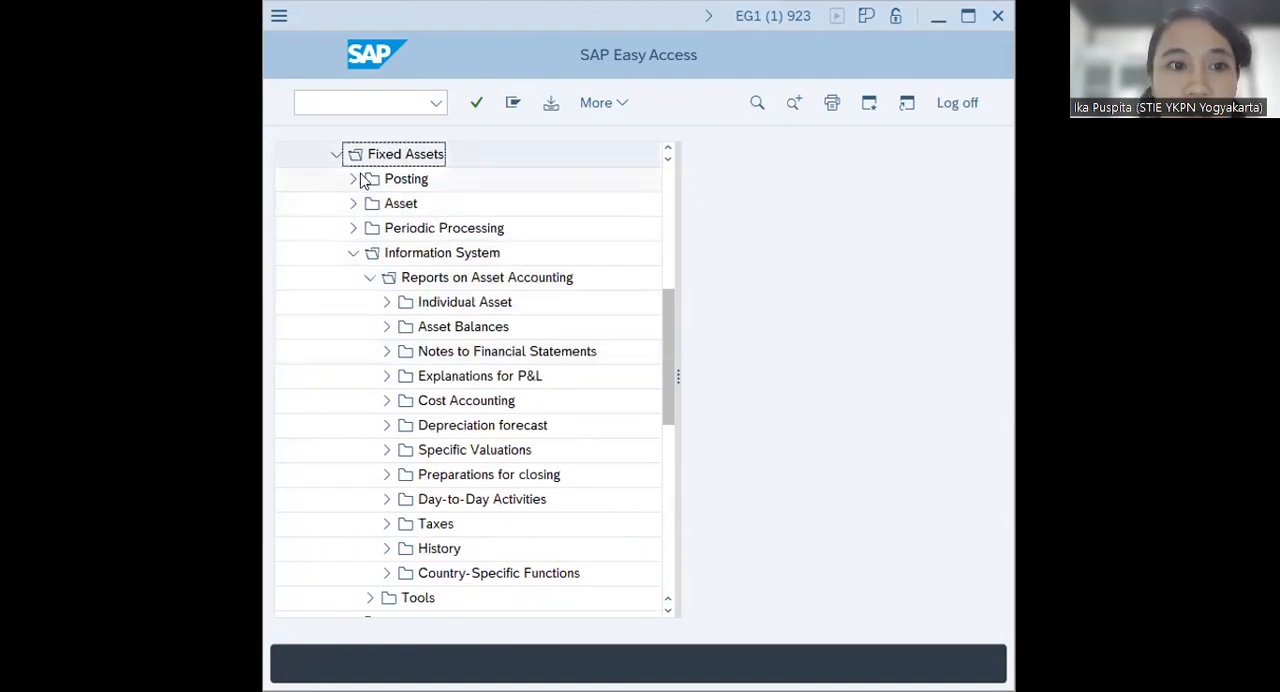
left_click(355, 206)
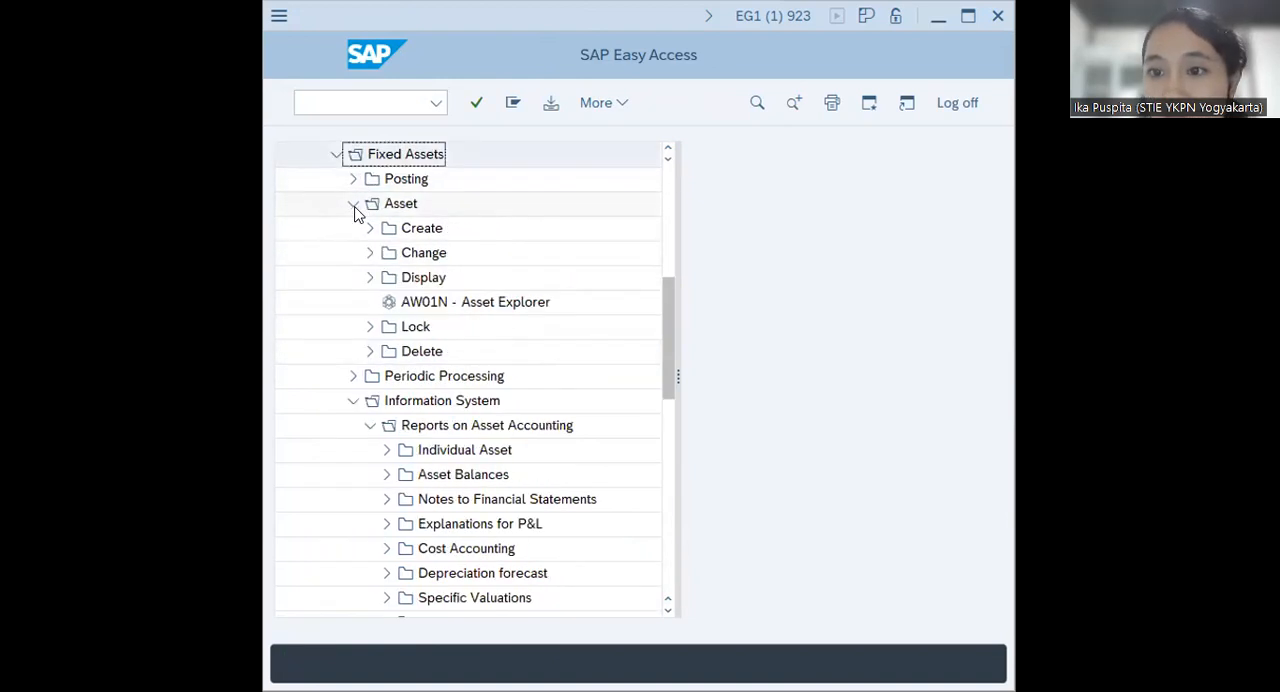
left_click(353, 181)
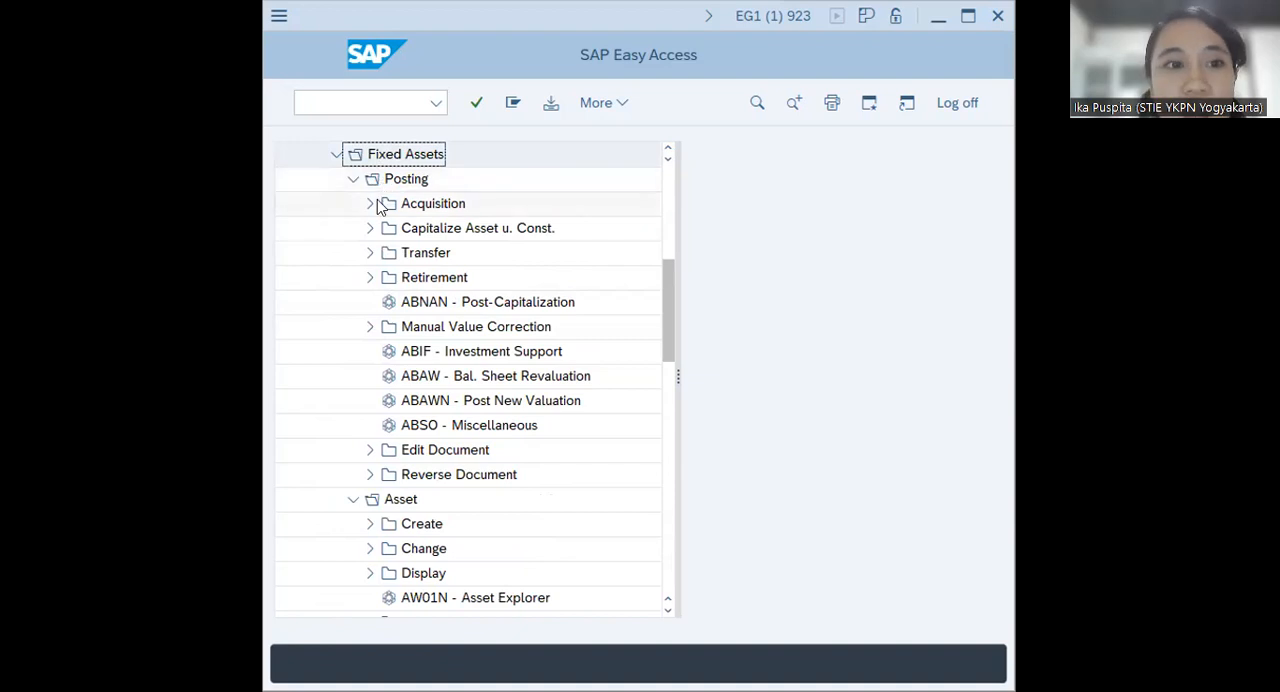
left_click(370, 204)
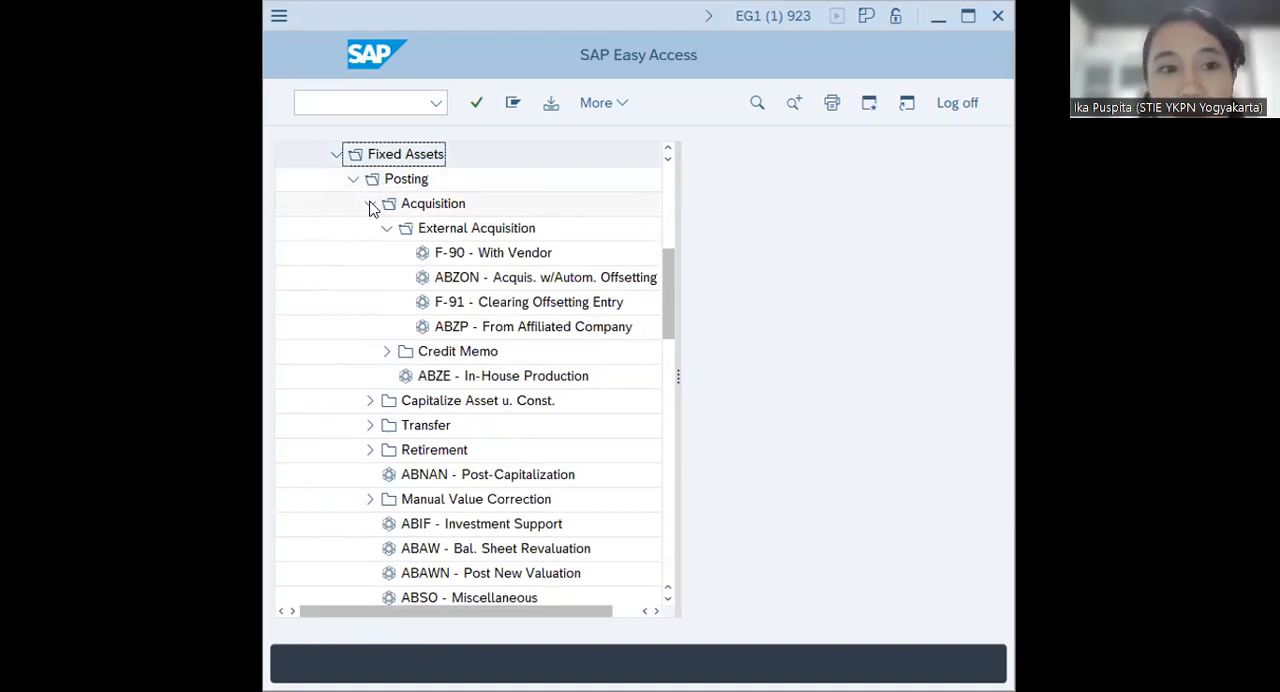
left_click(386, 229)
left_click(389, 230)
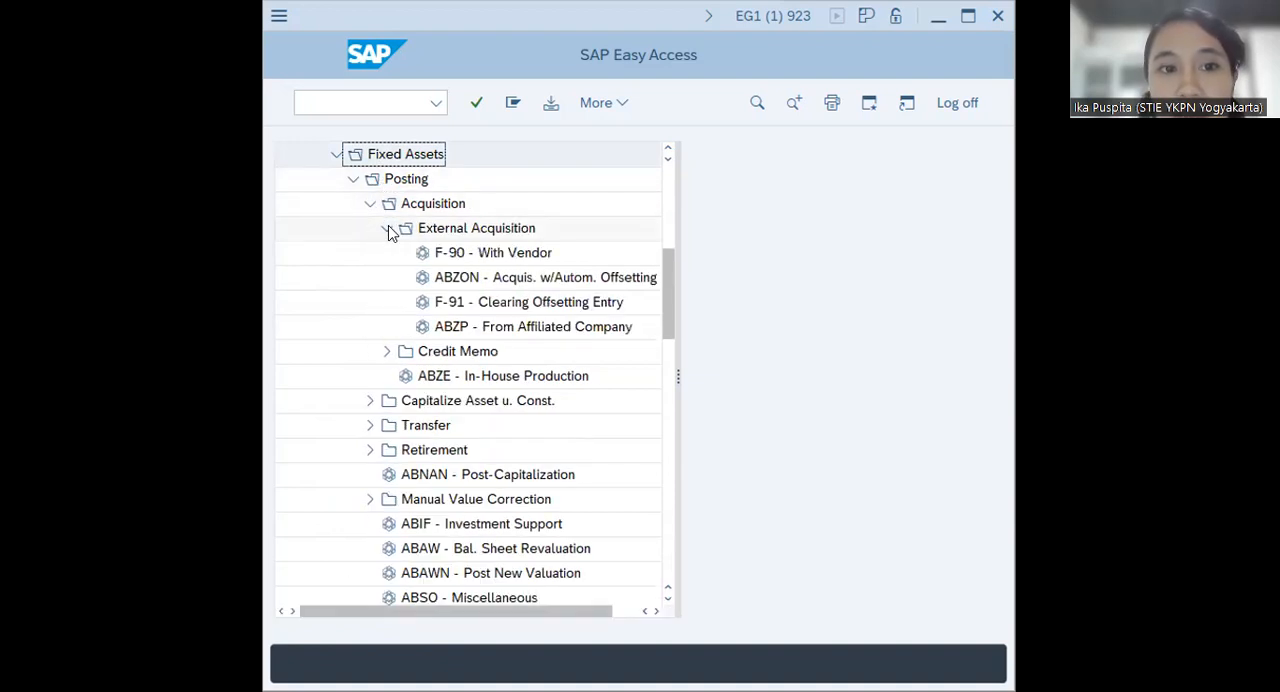
left_click(490, 253)
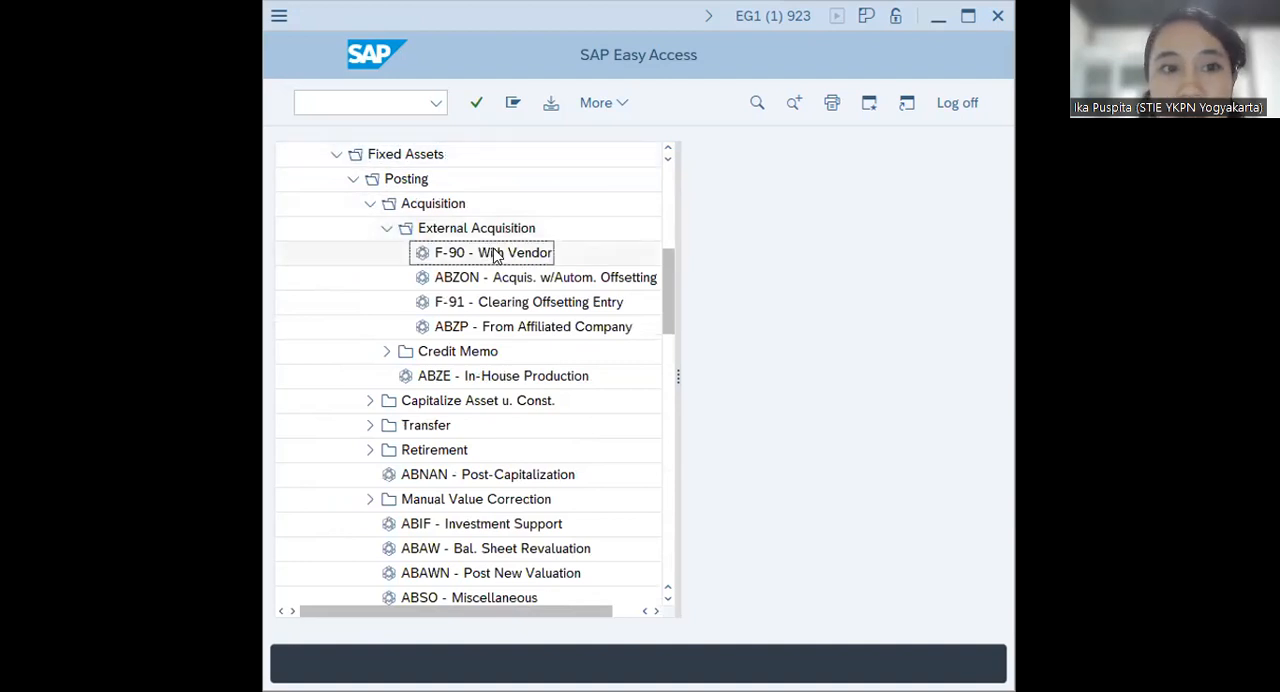
double_click(512, 254)
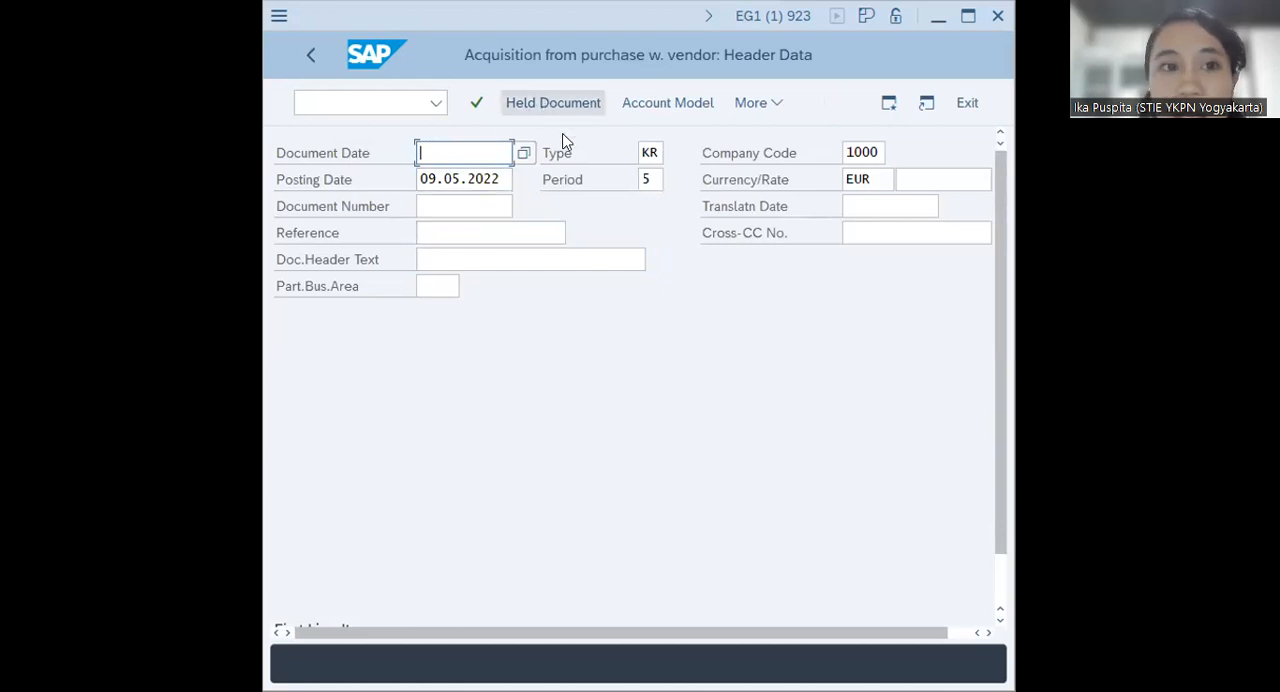
Set the document date to 09.05.2022, enter vendor AGENCYB00 as the first line item's account, and proceed to the vendor item
left_click(530, 153)
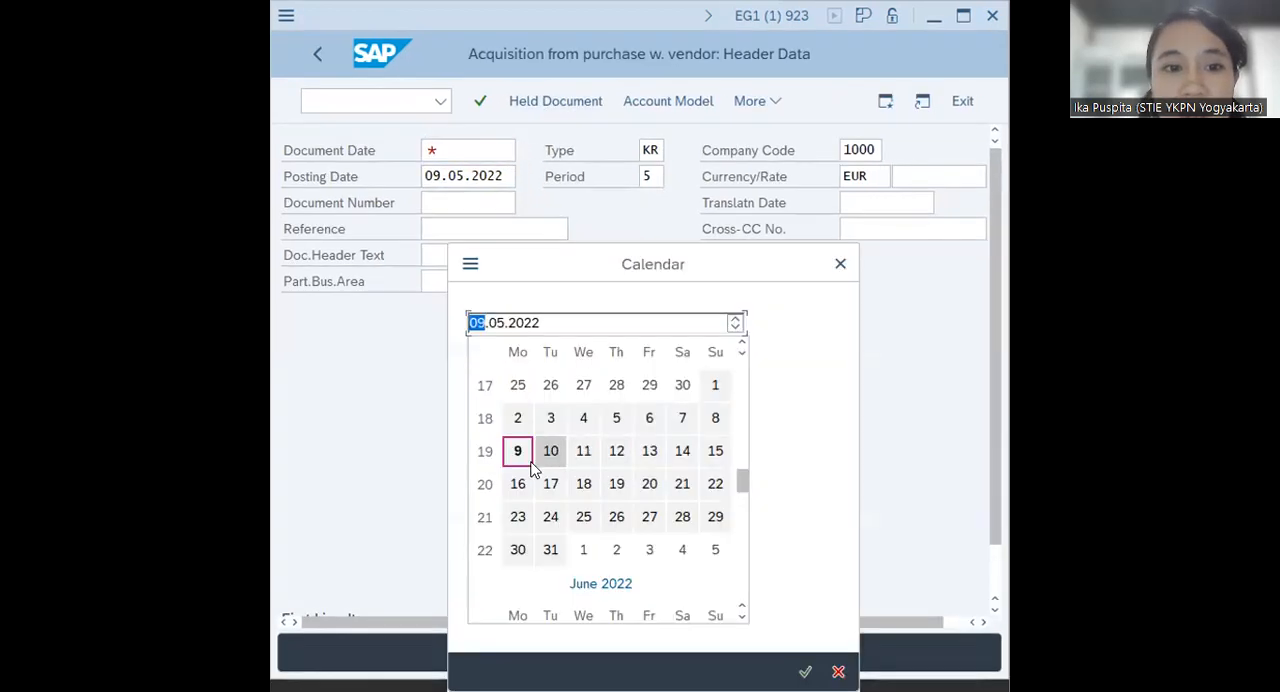
double_click(520, 450)
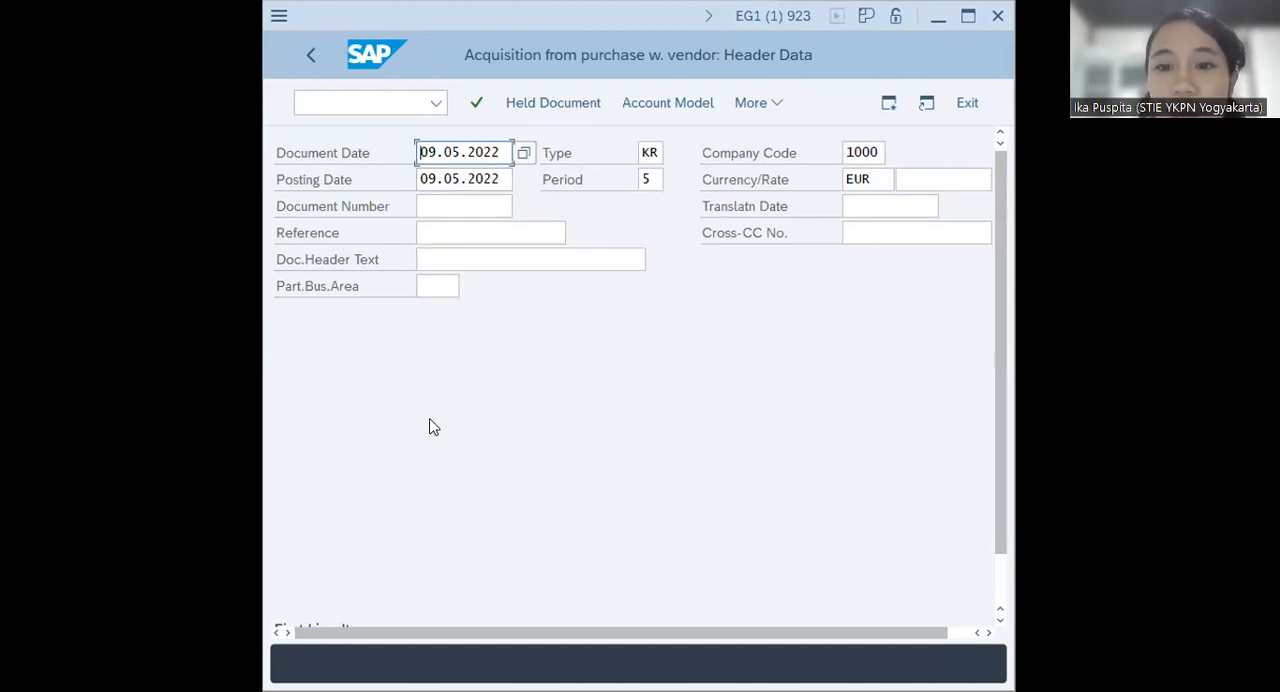
scroll(433, 427, "down", 2)
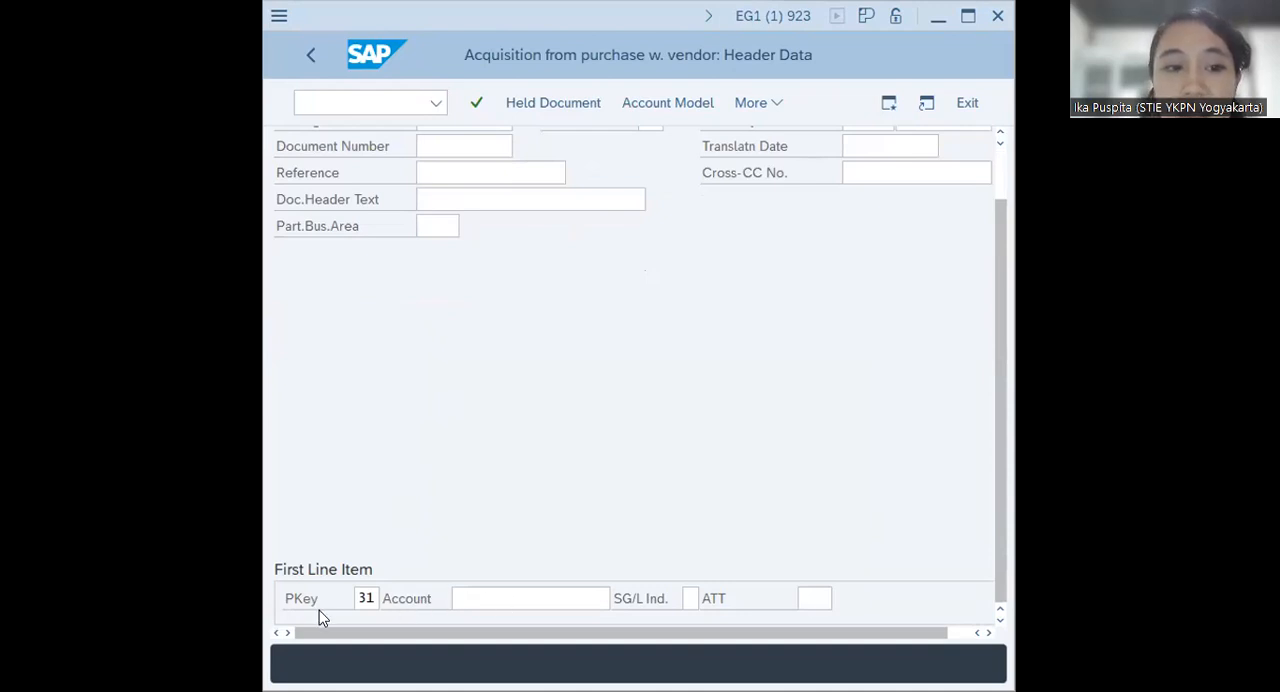
left_click(510, 598)
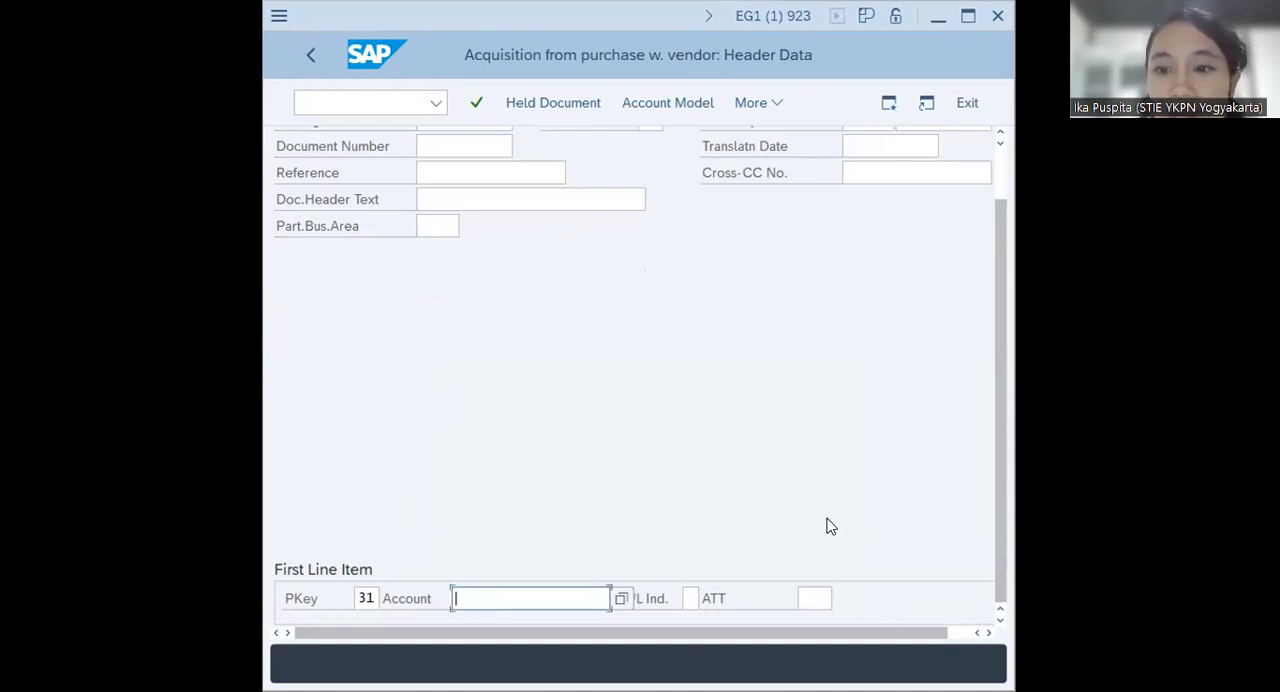
type("AGEN")
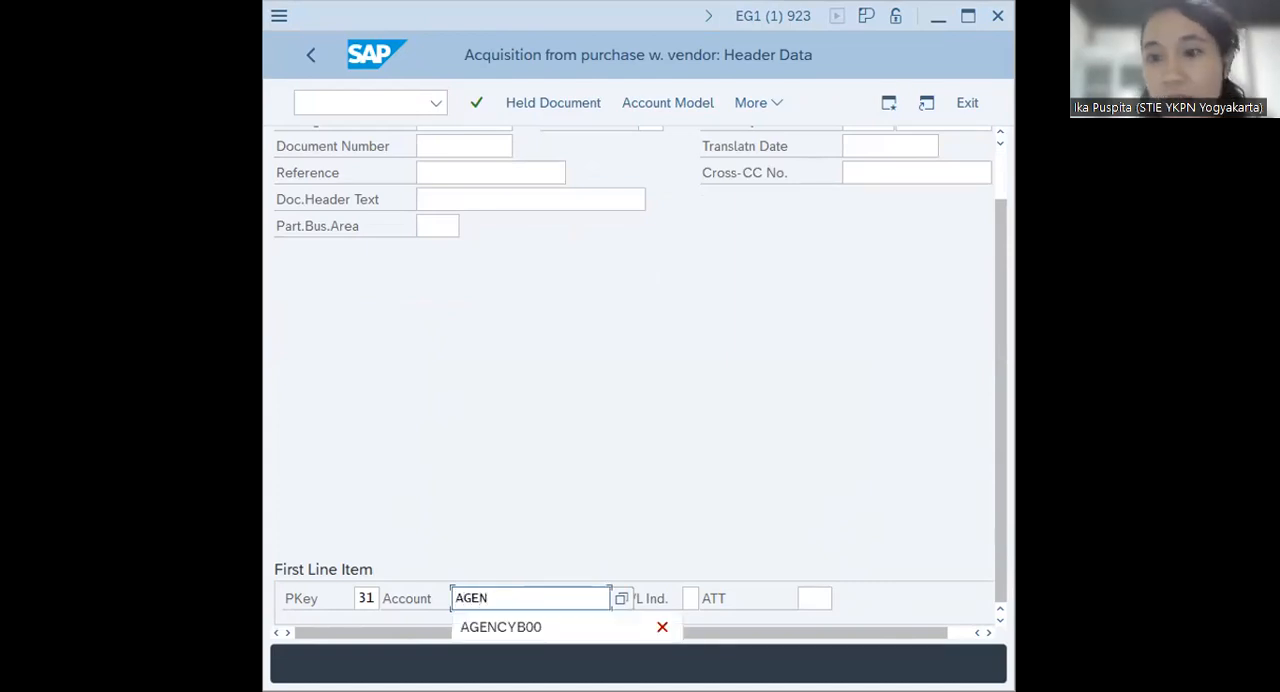
left_click(520, 627)
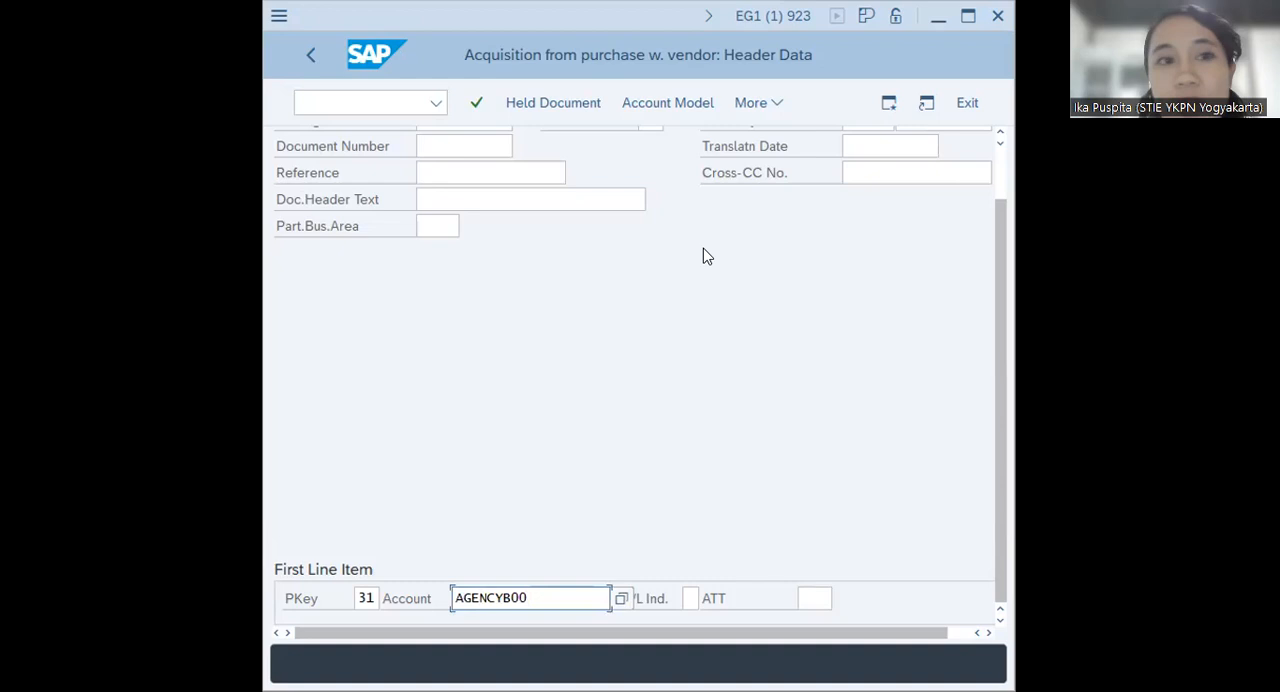
left_click(476, 103)
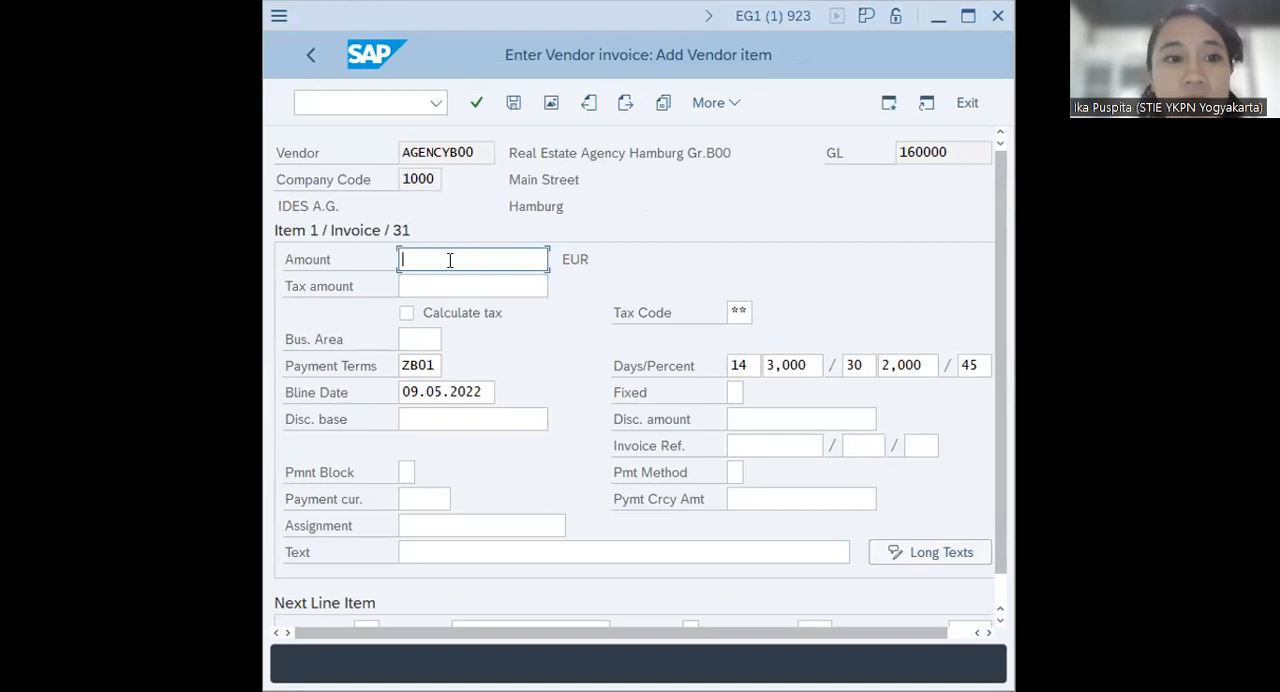
Enter an amount of 110000 EUR and a tax amount of 10000 for the vendor item, with tax code 1I (Input tax 10%)
type("110")
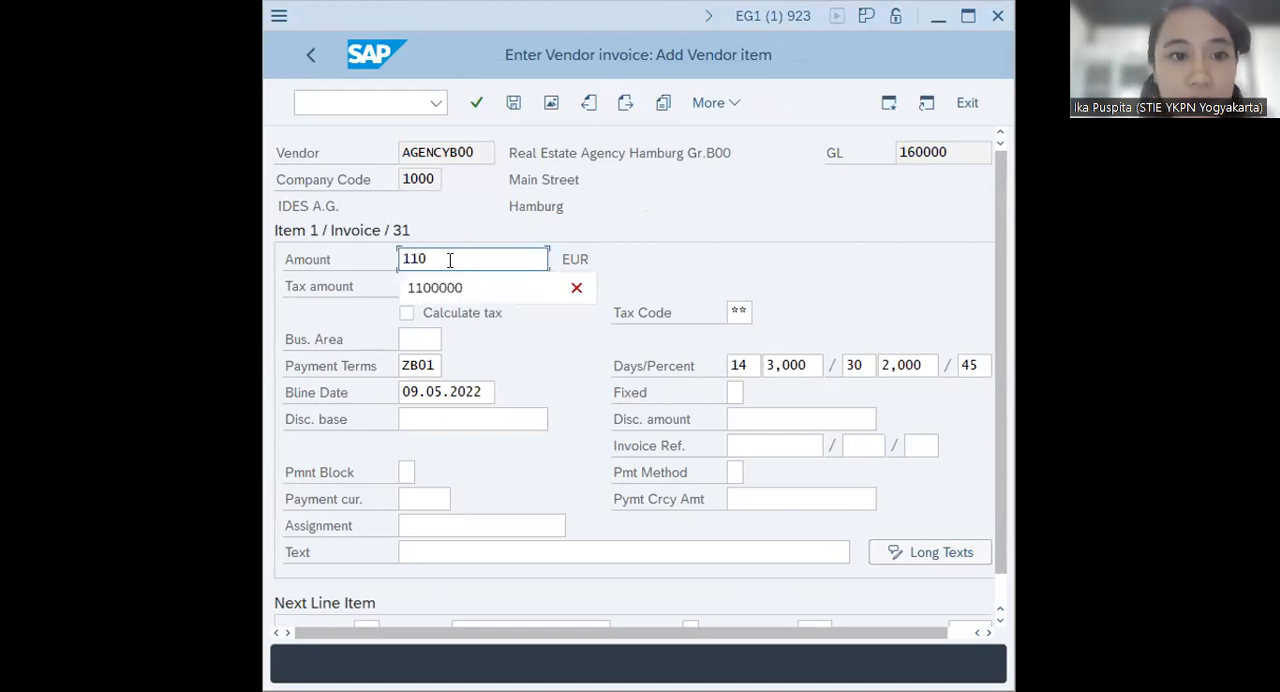
type("000")
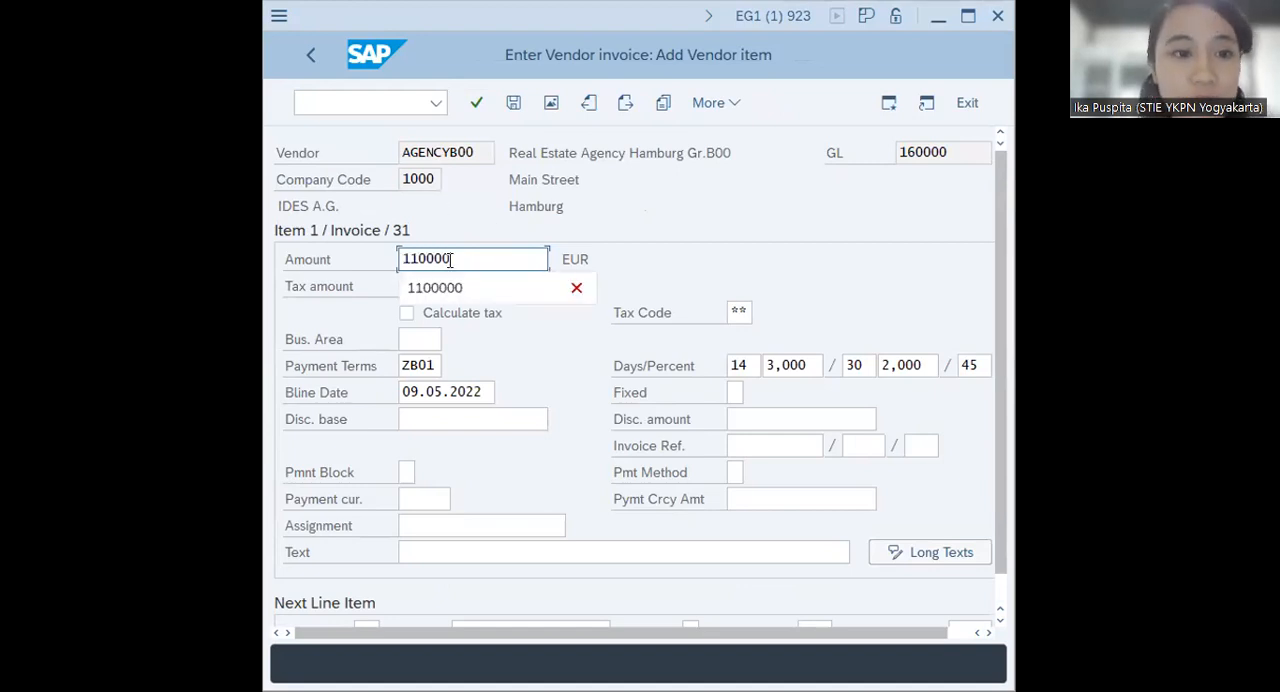
left_click(480, 210)
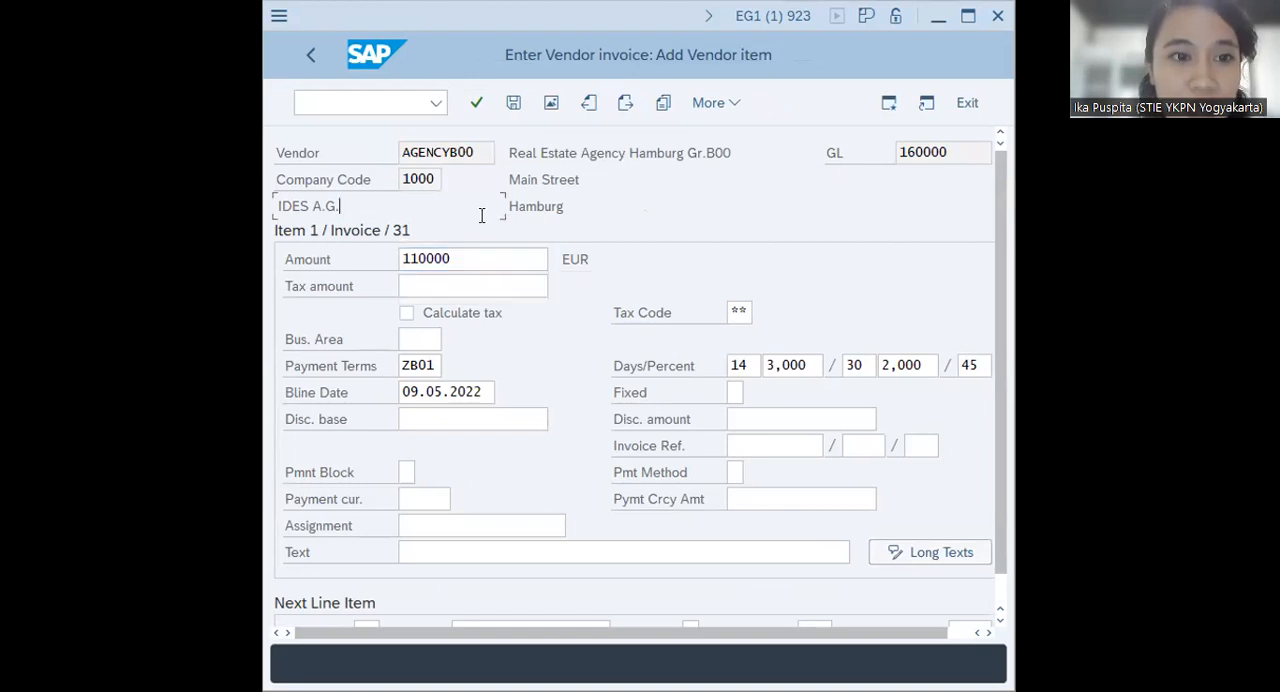
left_click(423, 282)
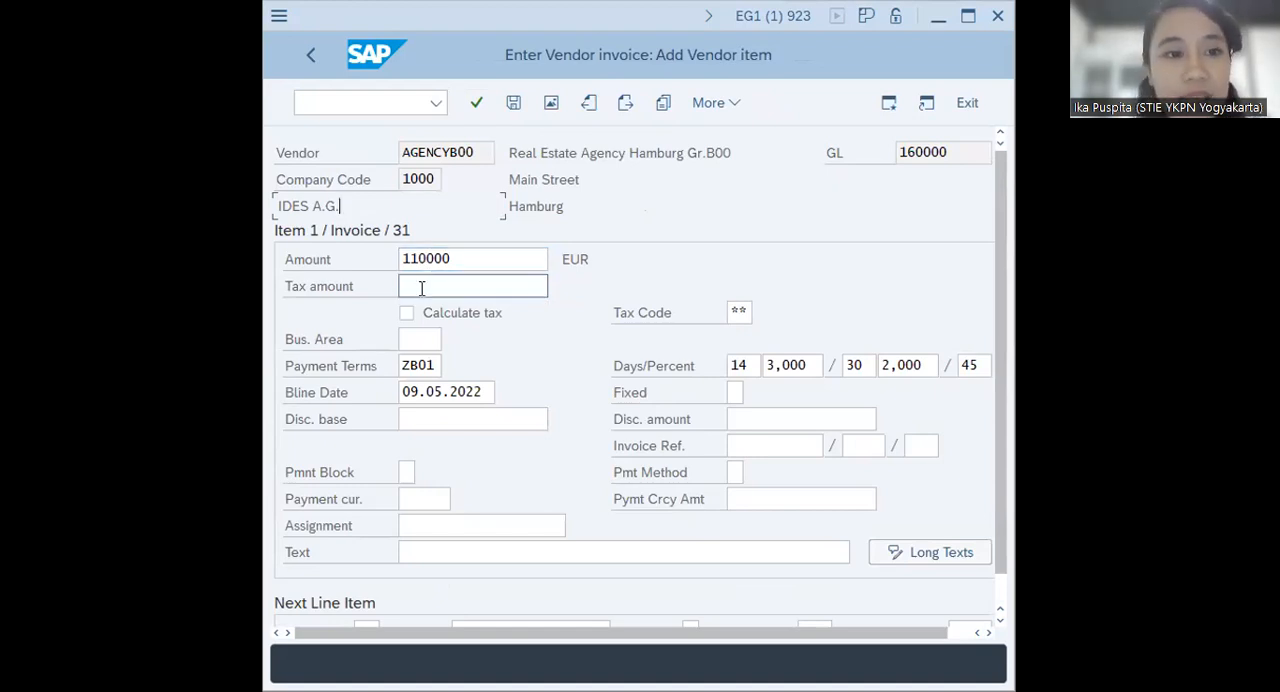
type("10000")
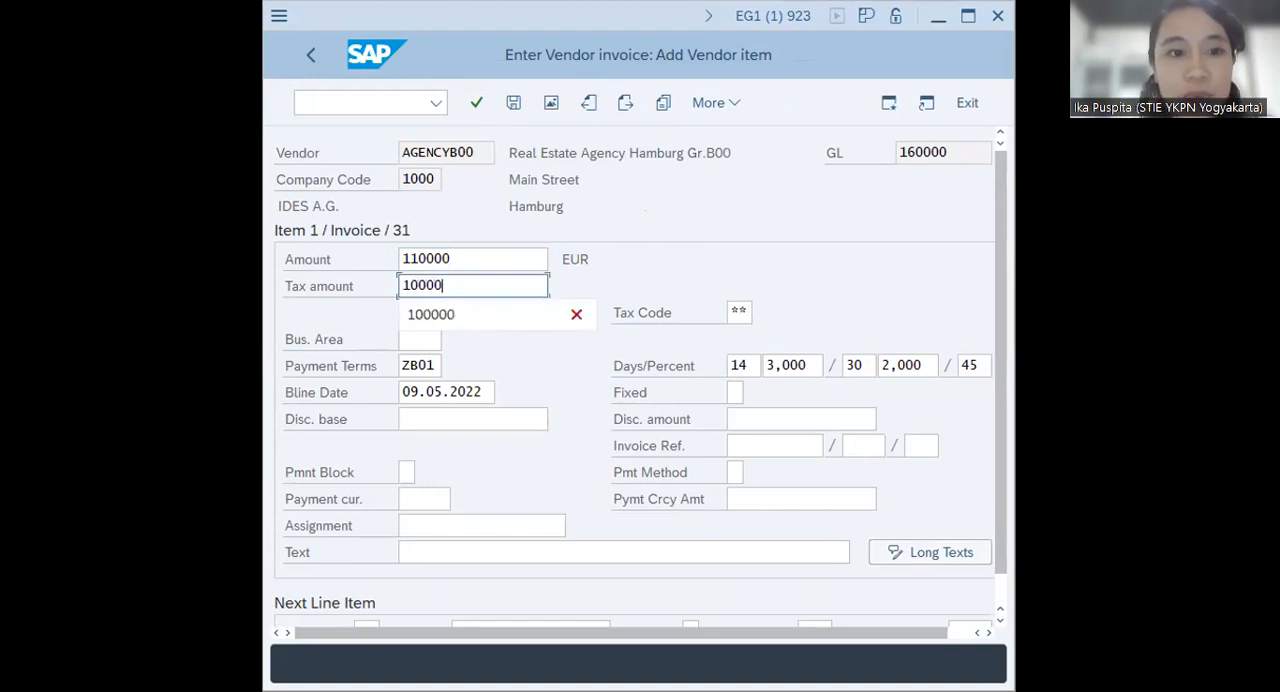
left_click(831, 268)
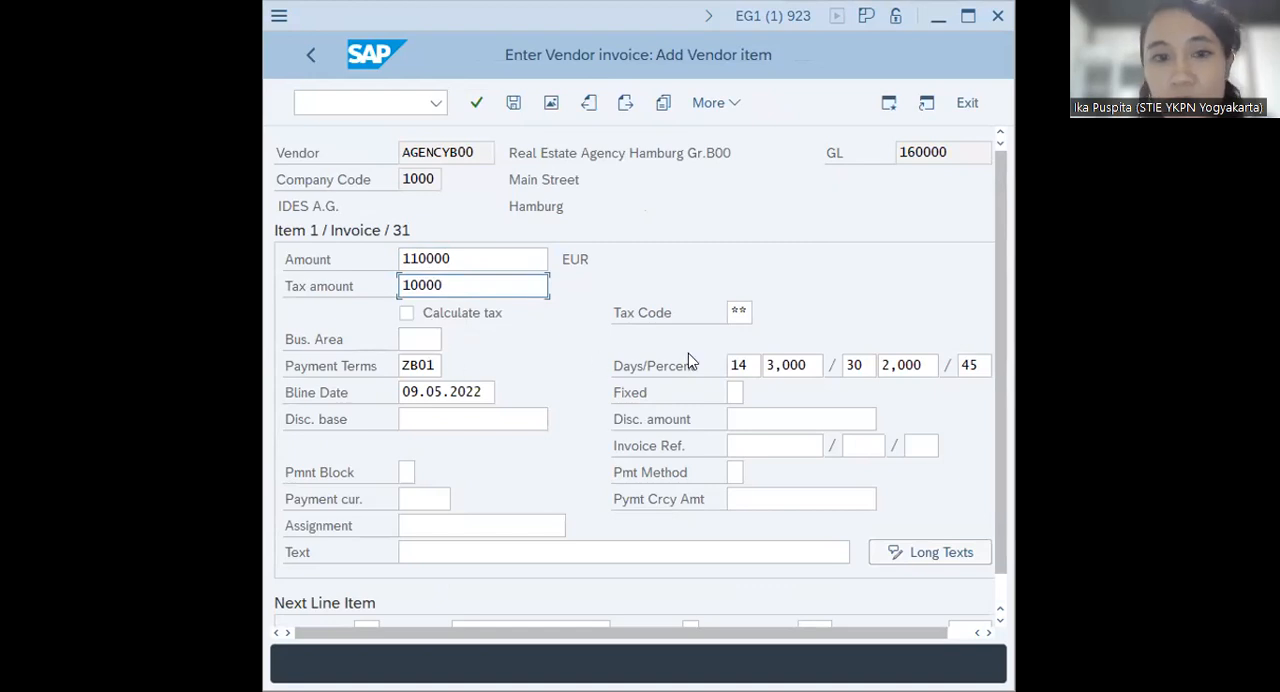
left_click(742, 312)
left_click(766, 316)
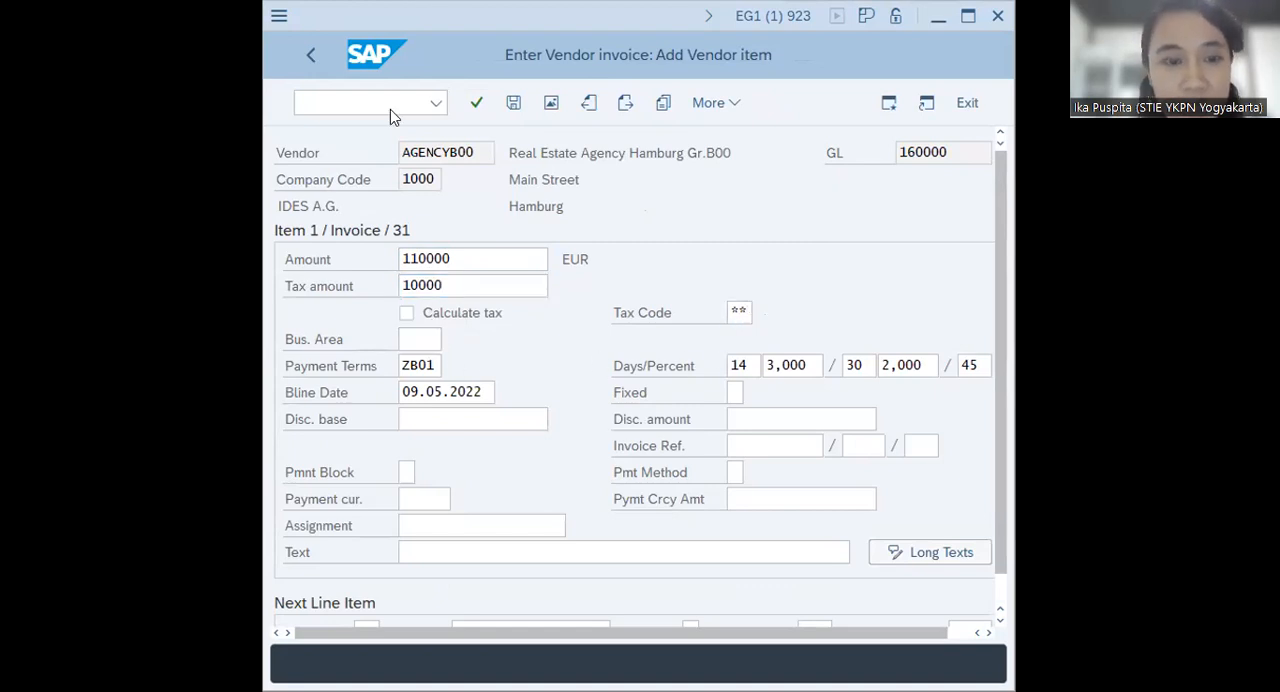
double_click(314, 219)
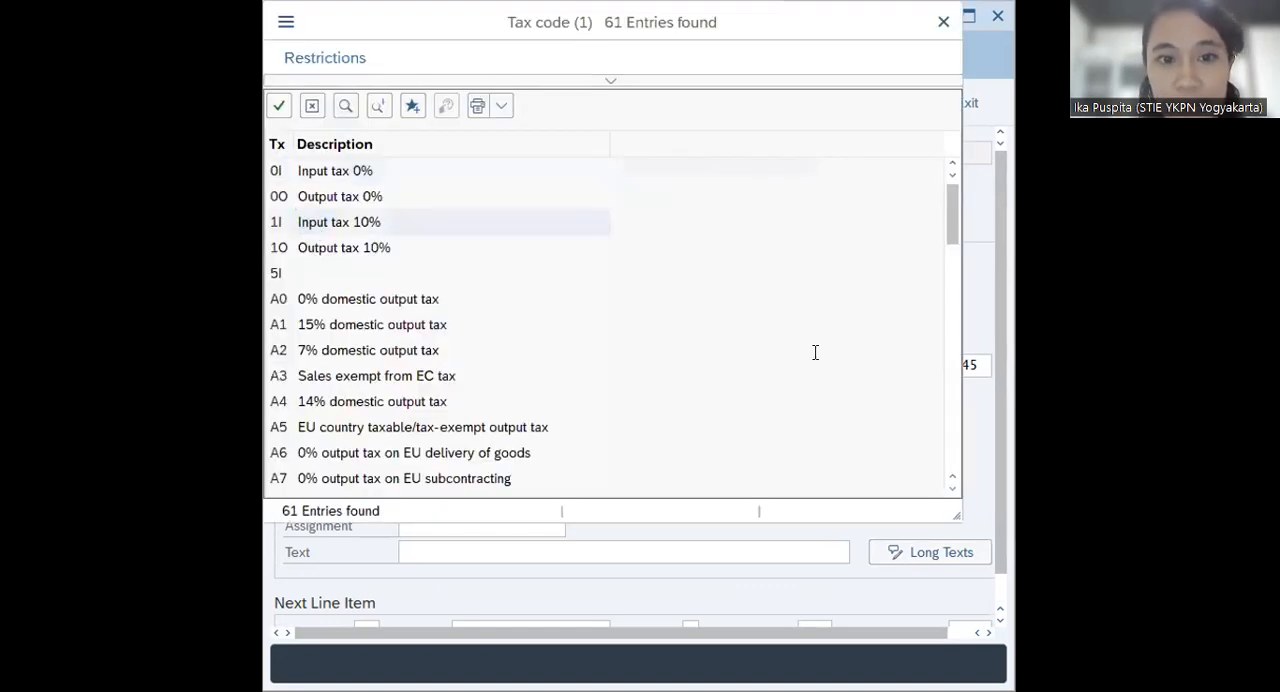
Fill in the next line item with posting key 70, asset 4349 as the account, and transaction type 100 (External asset acquisition)
scroll(457, 480, "down", 1)
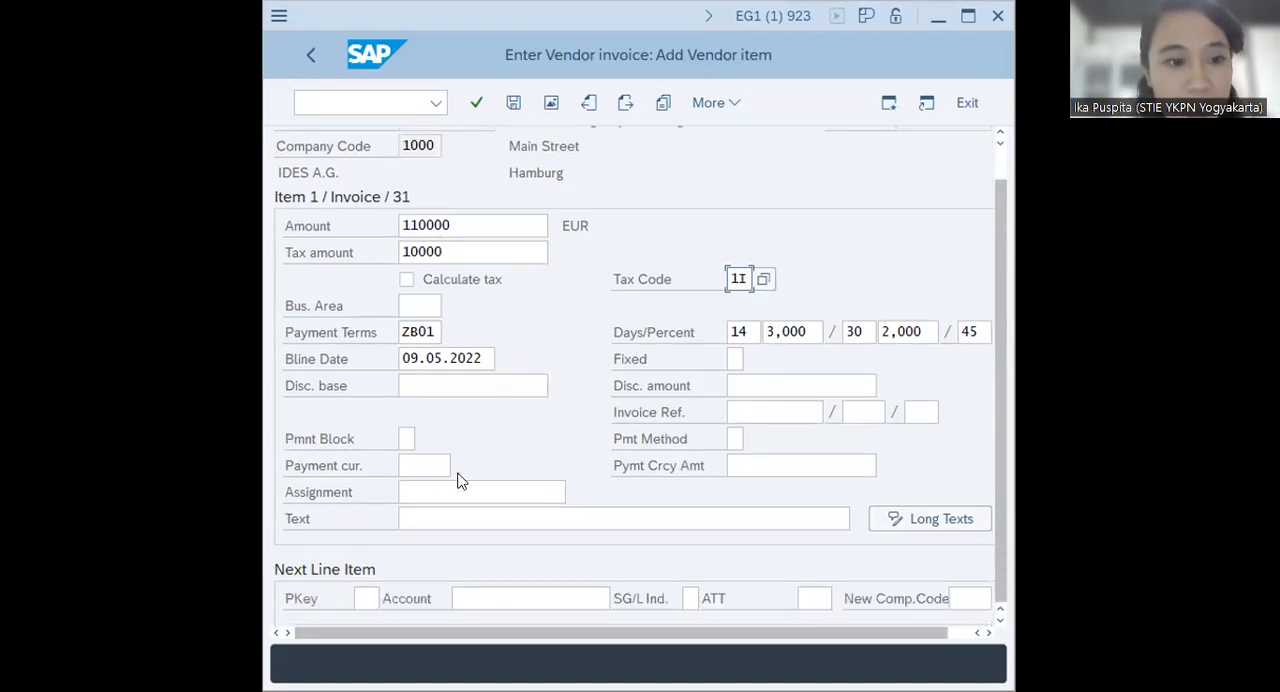
left_click(365, 597)
type("70")
left_click(526, 604)
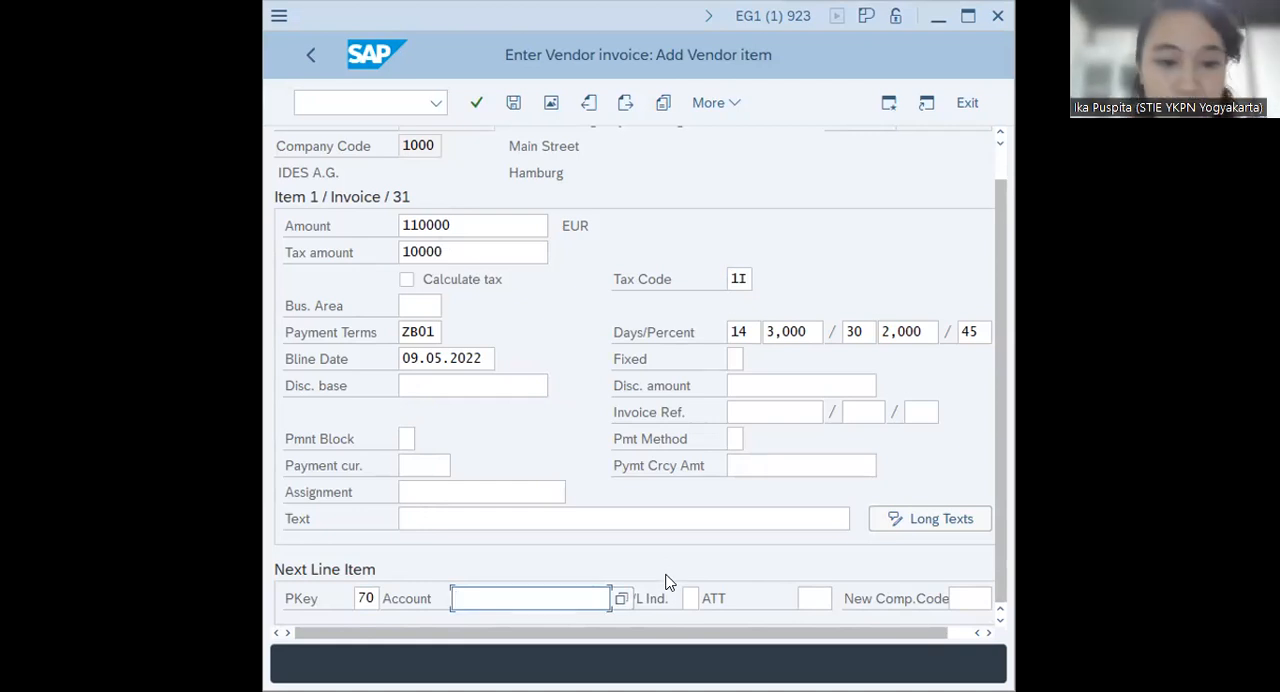
type("4349")
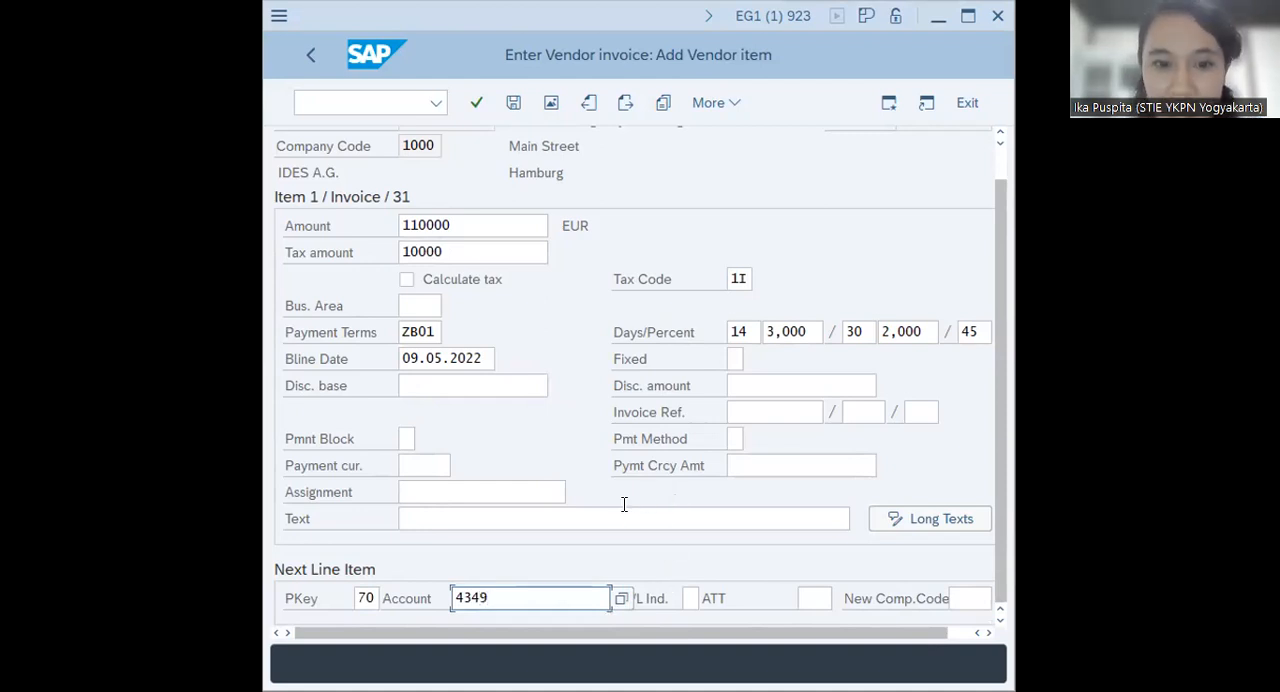
left_click(805, 599)
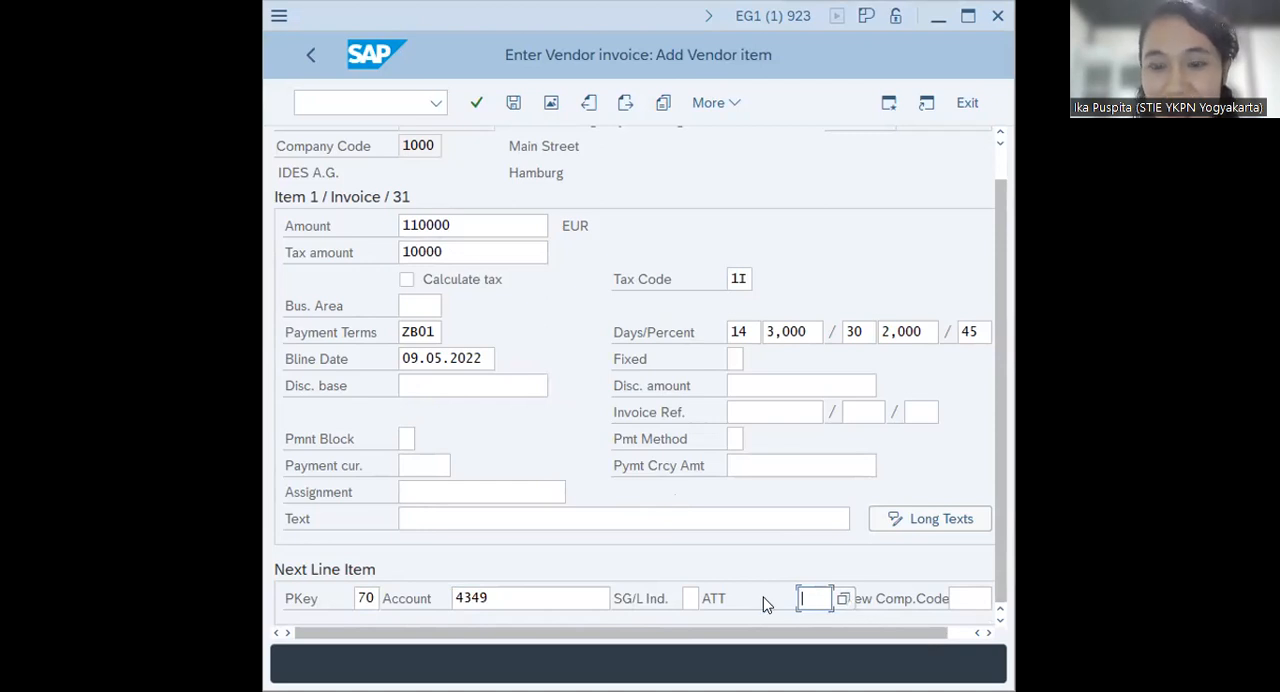
left_click(846, 601)
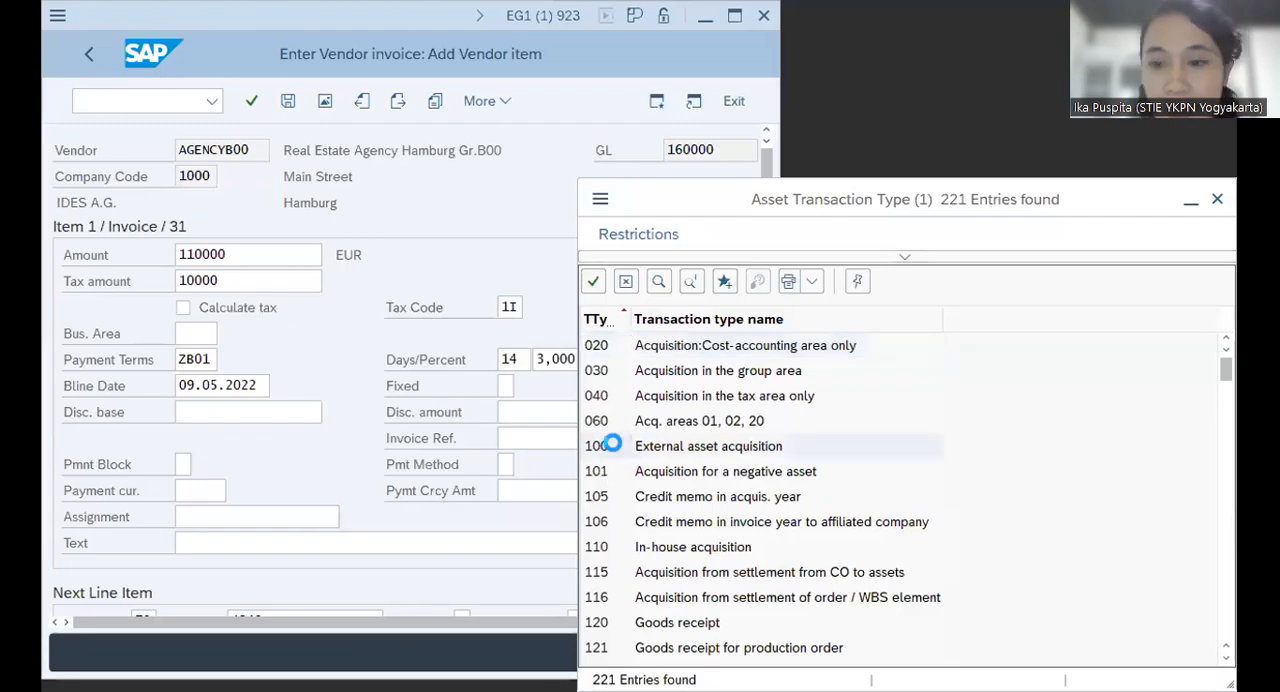
left_click(612, 445)
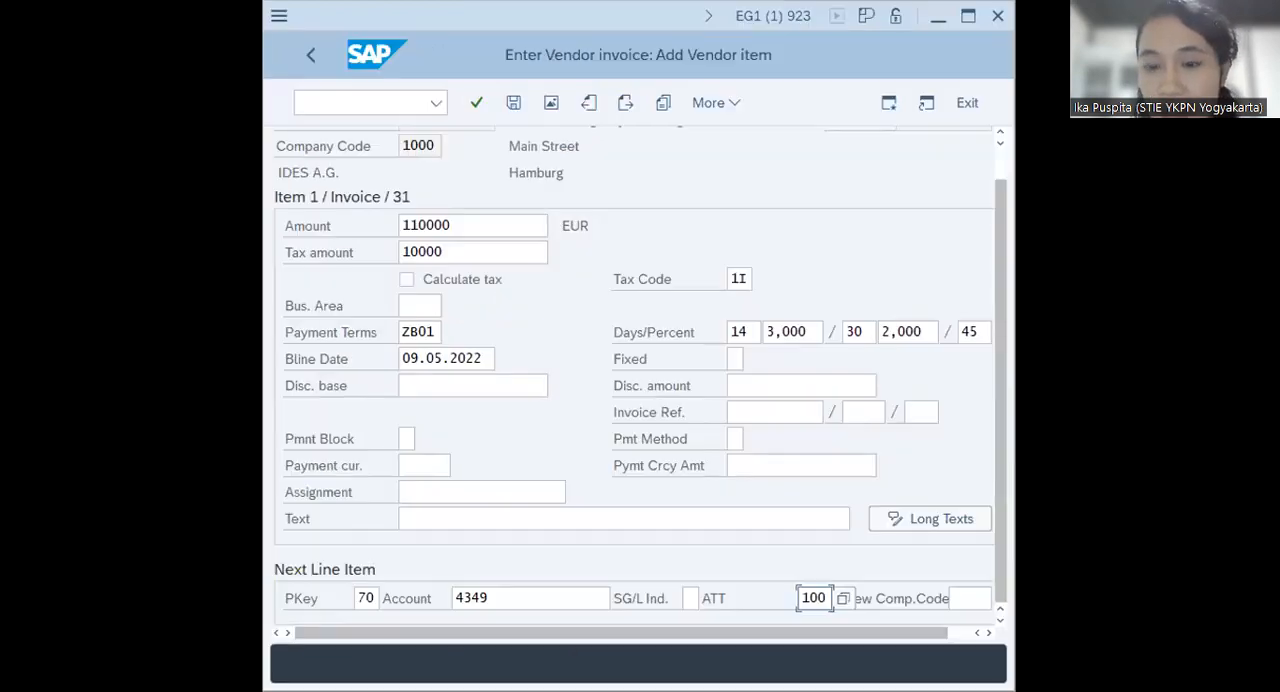
Proceed to the asset line item, enter * as its amount, and post the vendor invoice, closing the posting information
left_click(478, 104)
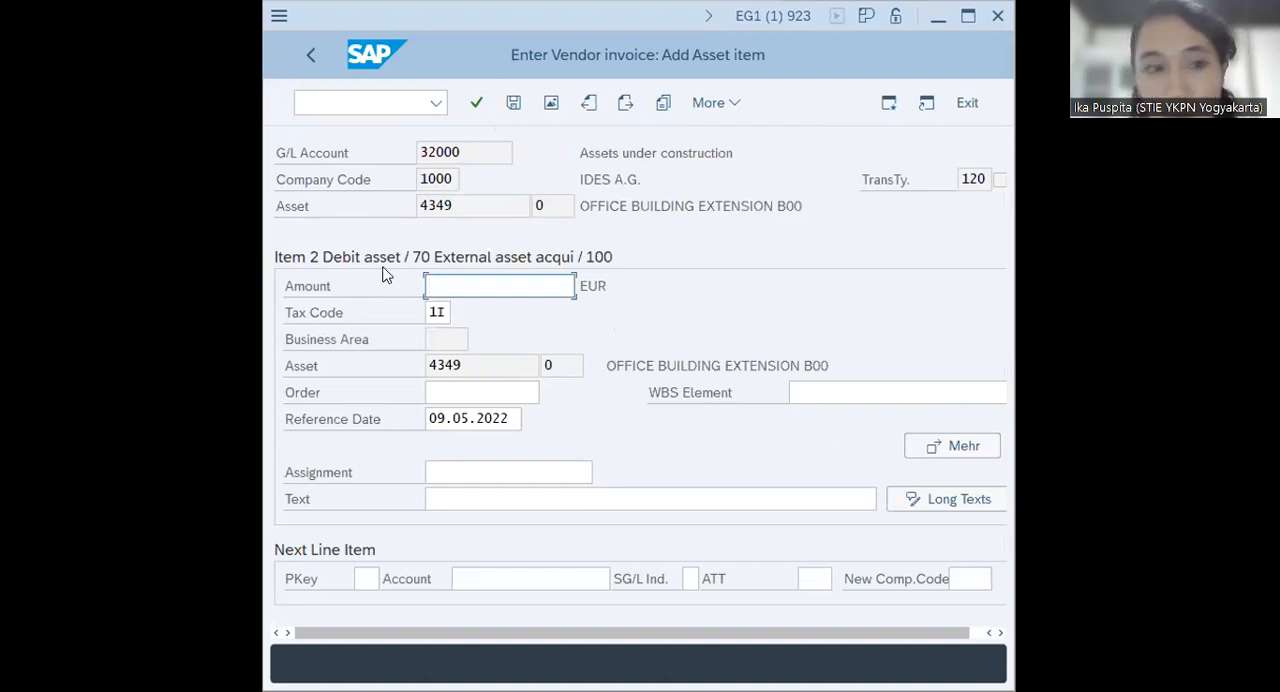
type("*")
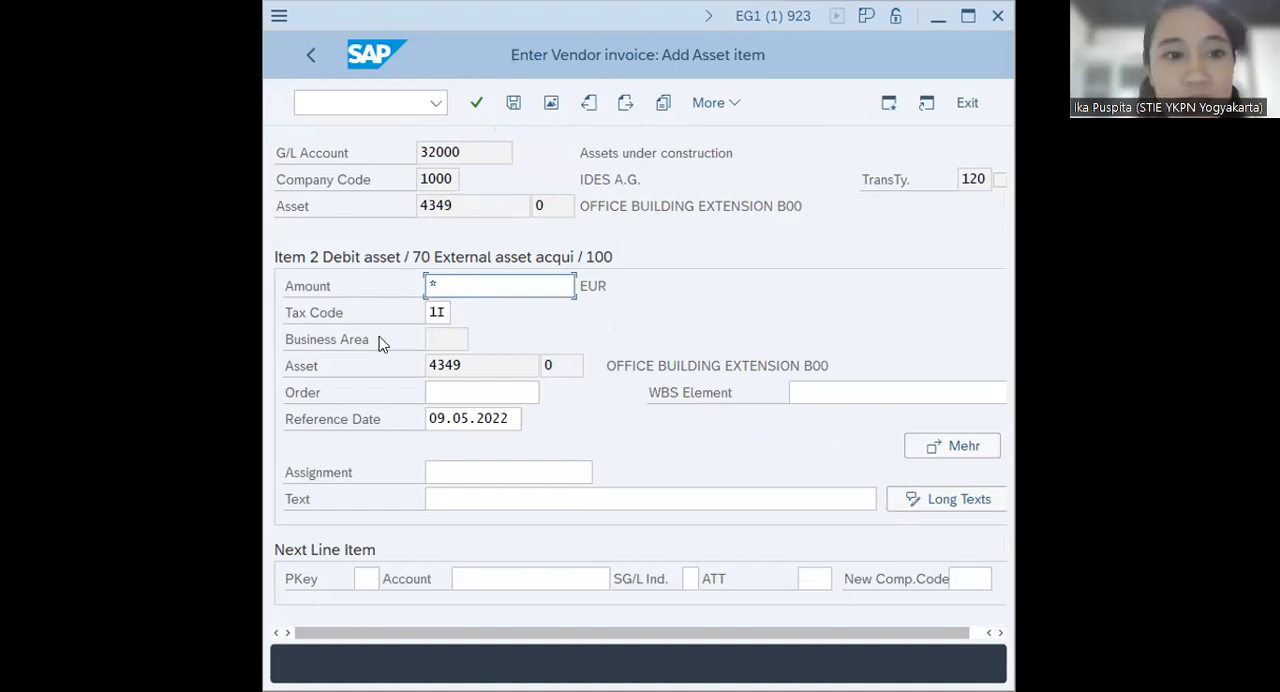
left_click(512, 104)
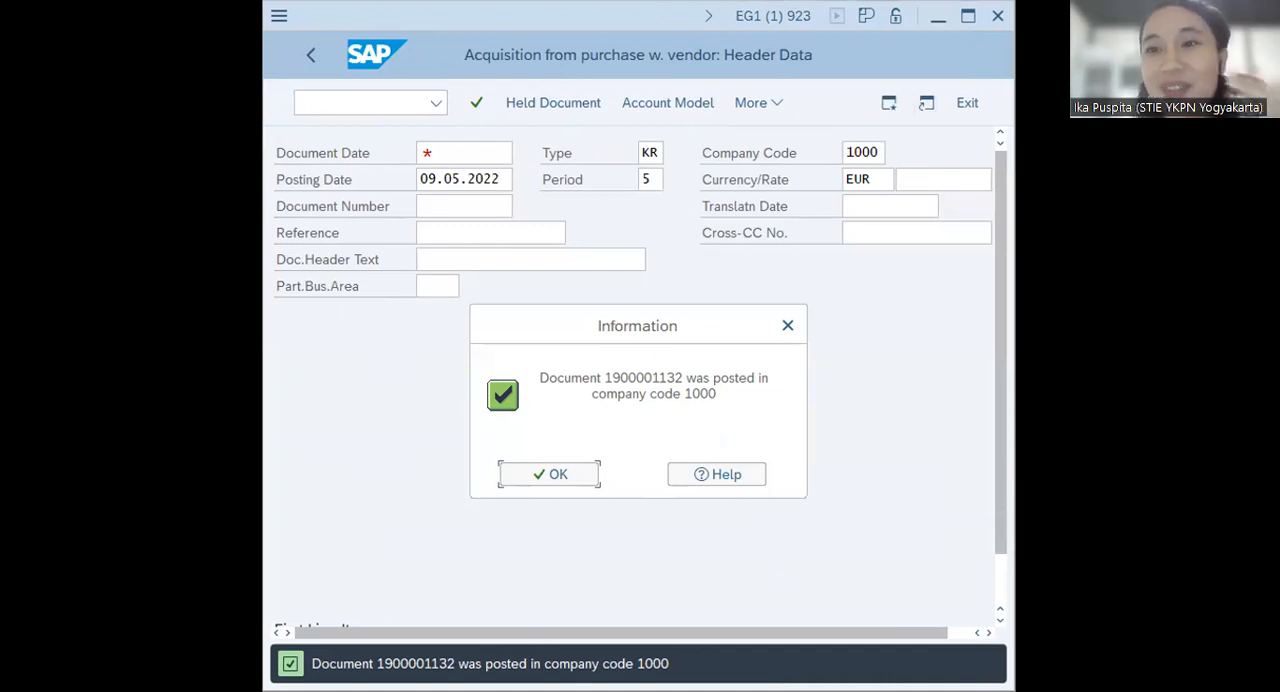
key("alt+Tab")
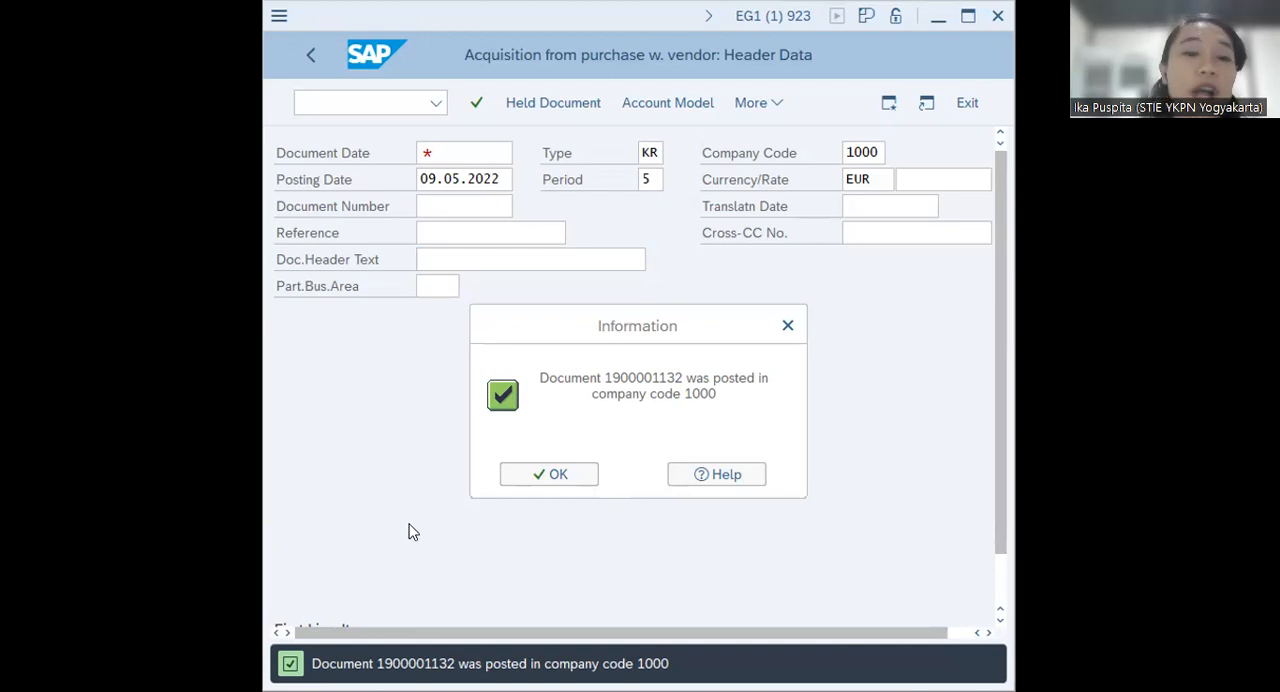
left_click(562, 476)
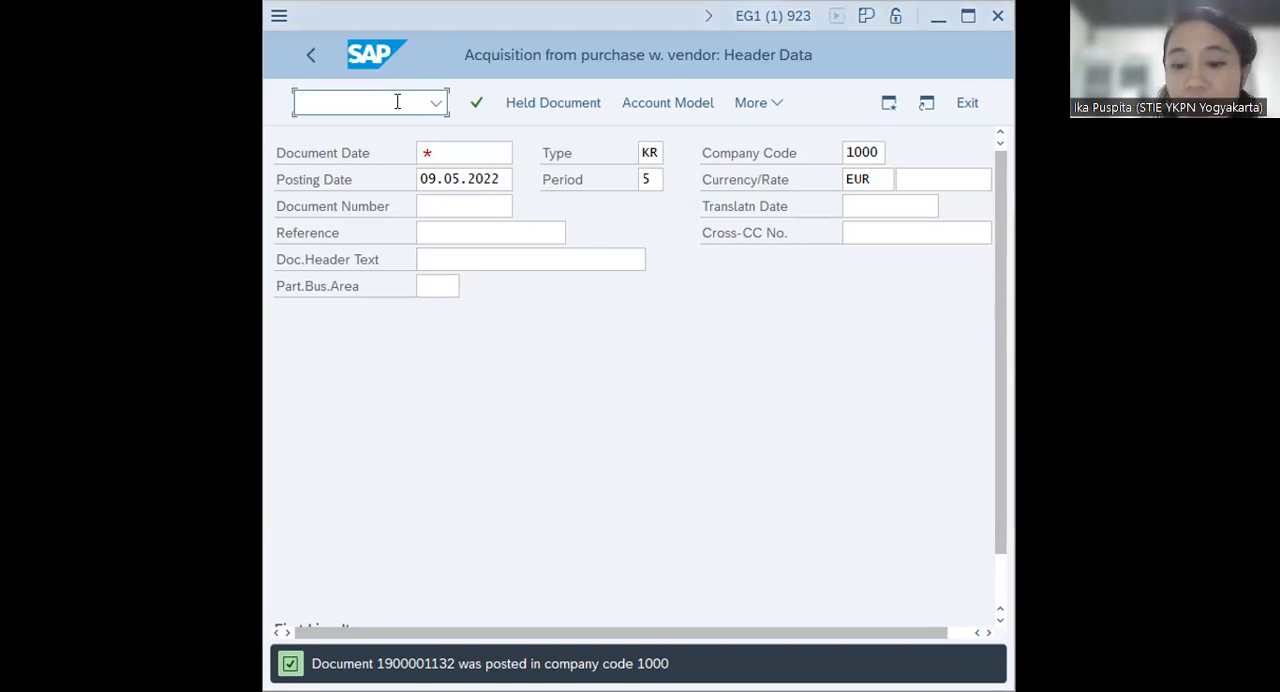
Return to SAP Easy Access with /n and collapse the External Acquisition, Acquisition, Posting and Fixed Assets folders
type("/n")
key("Return")
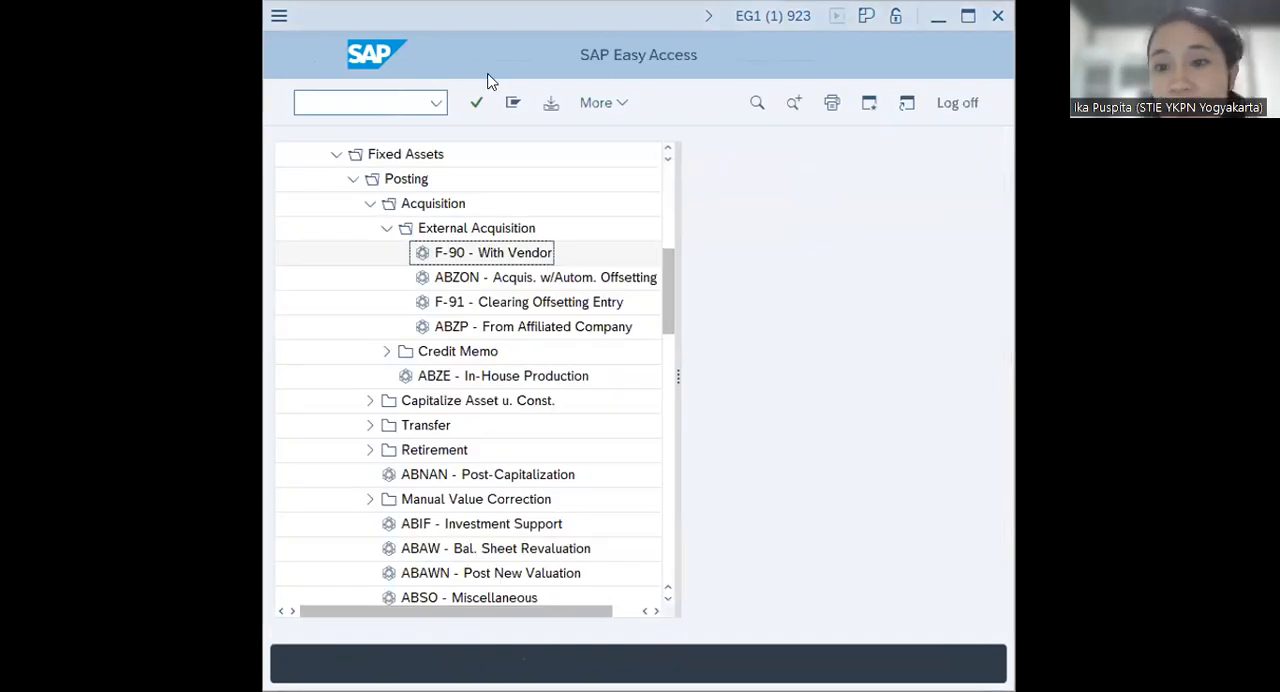
left_click(388, 229)
left_click(370, 204)
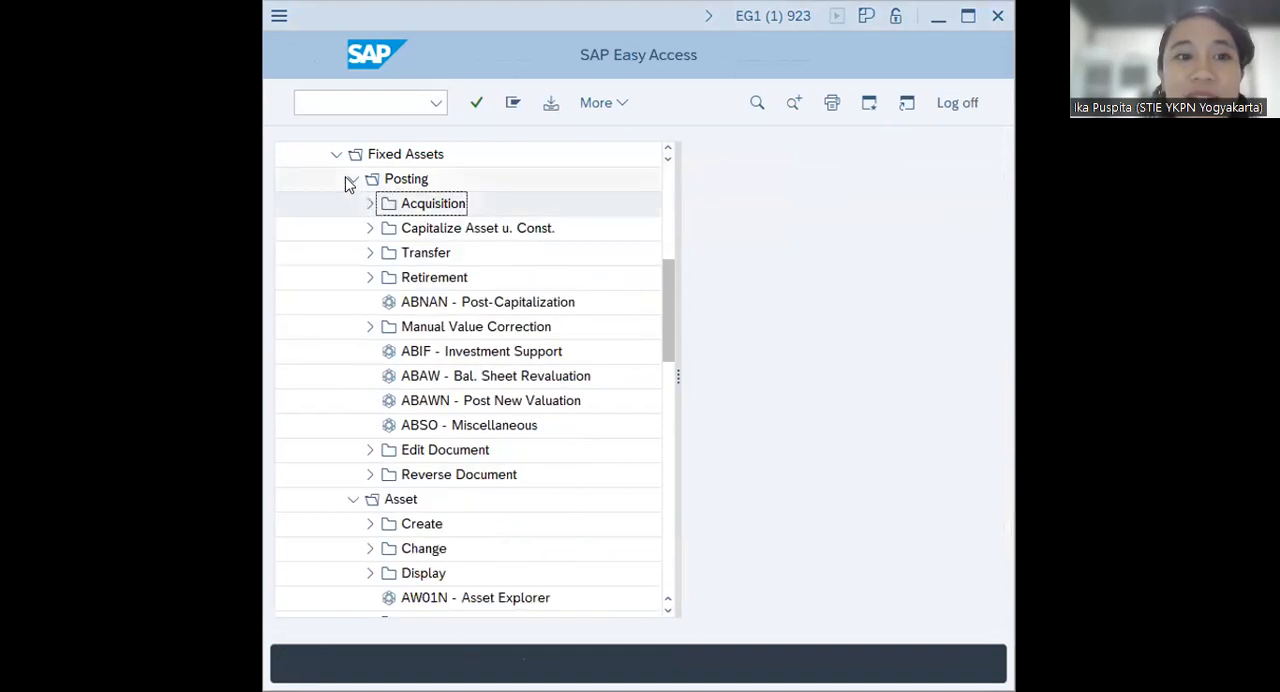
left_click(352, 179)
left_click(336, 155)
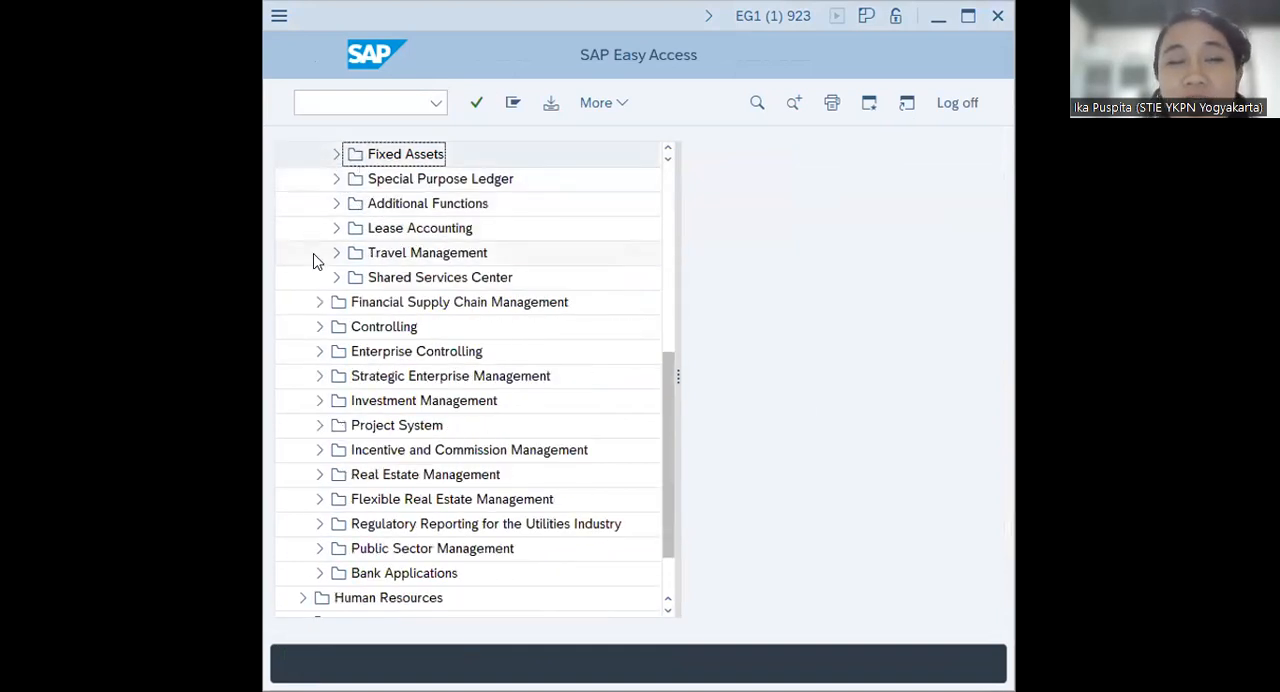
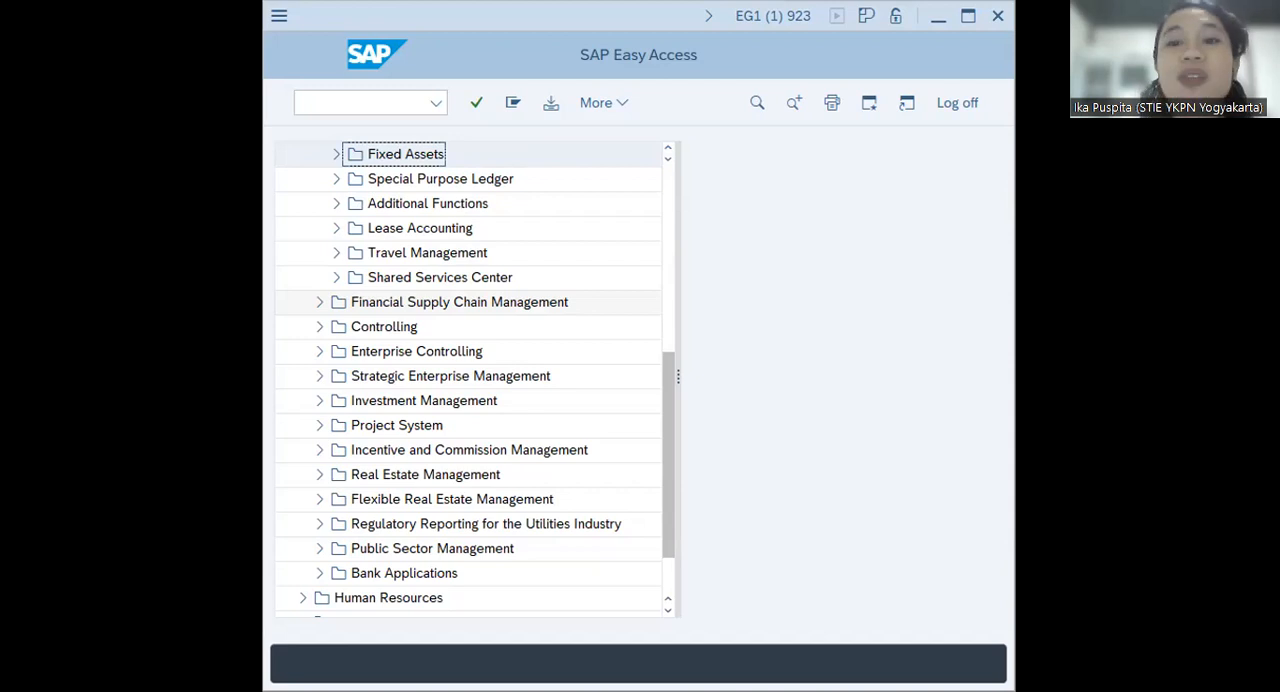
Expand Fixed Assets, Posting and Capitalize Asset u. Const. in the SAP menu tree, and open AIAB - Distribute
scroll(335, 252, "up", 2)
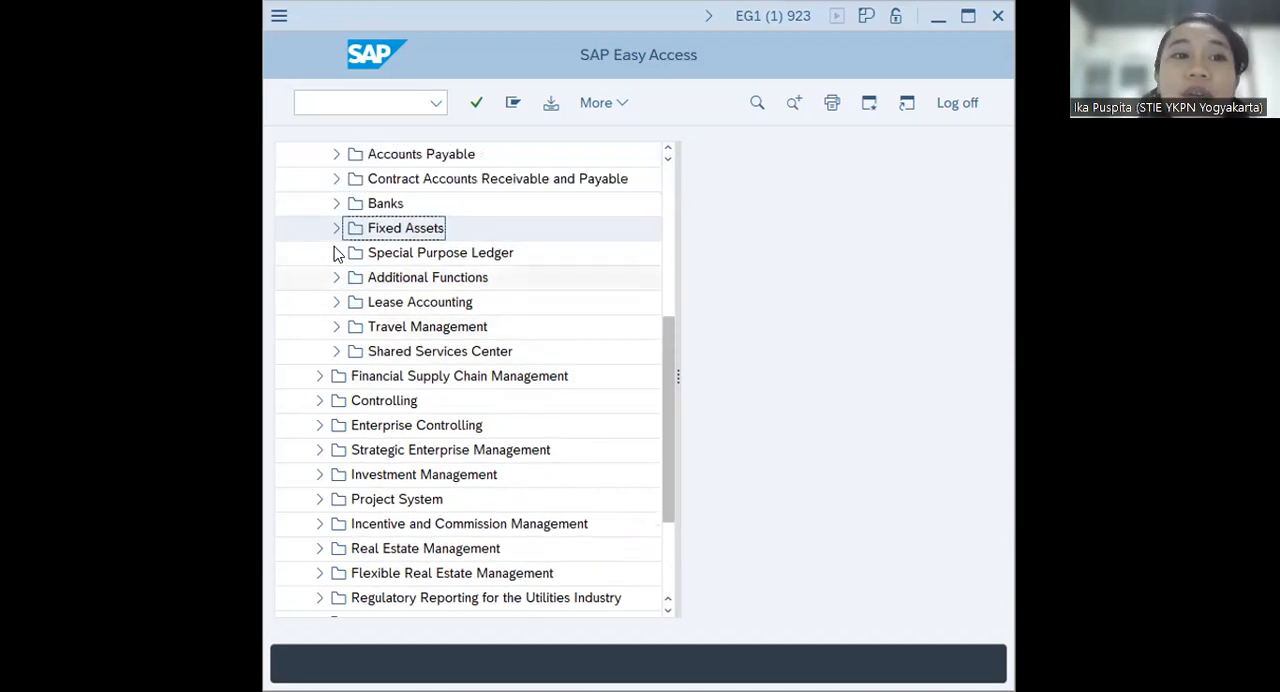
scroll(335, 252, "up", 1)
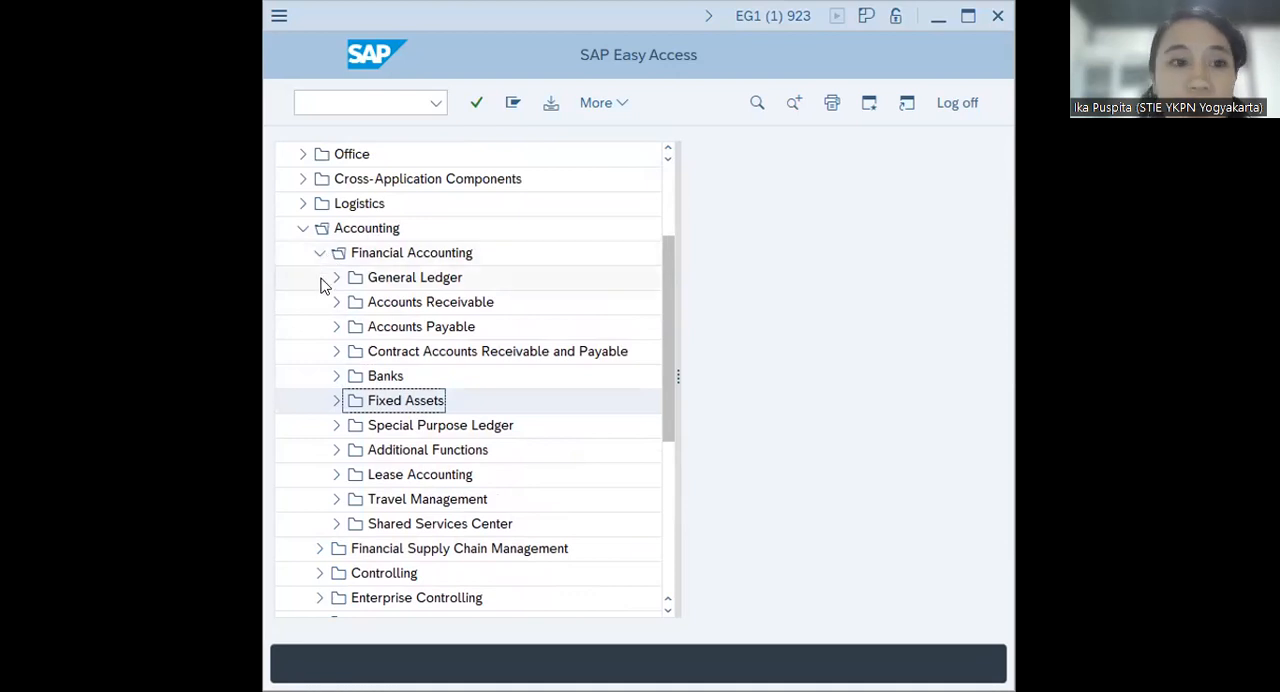
left_click(336, 400)
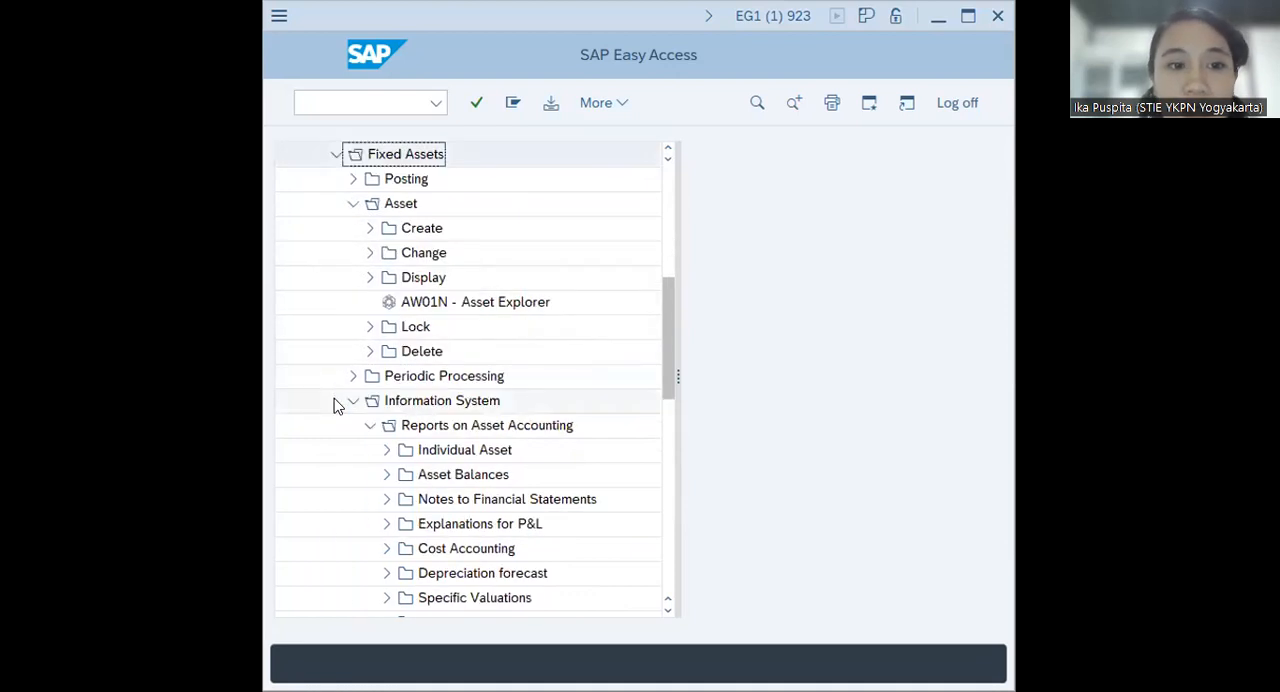
left_click(353, 180)
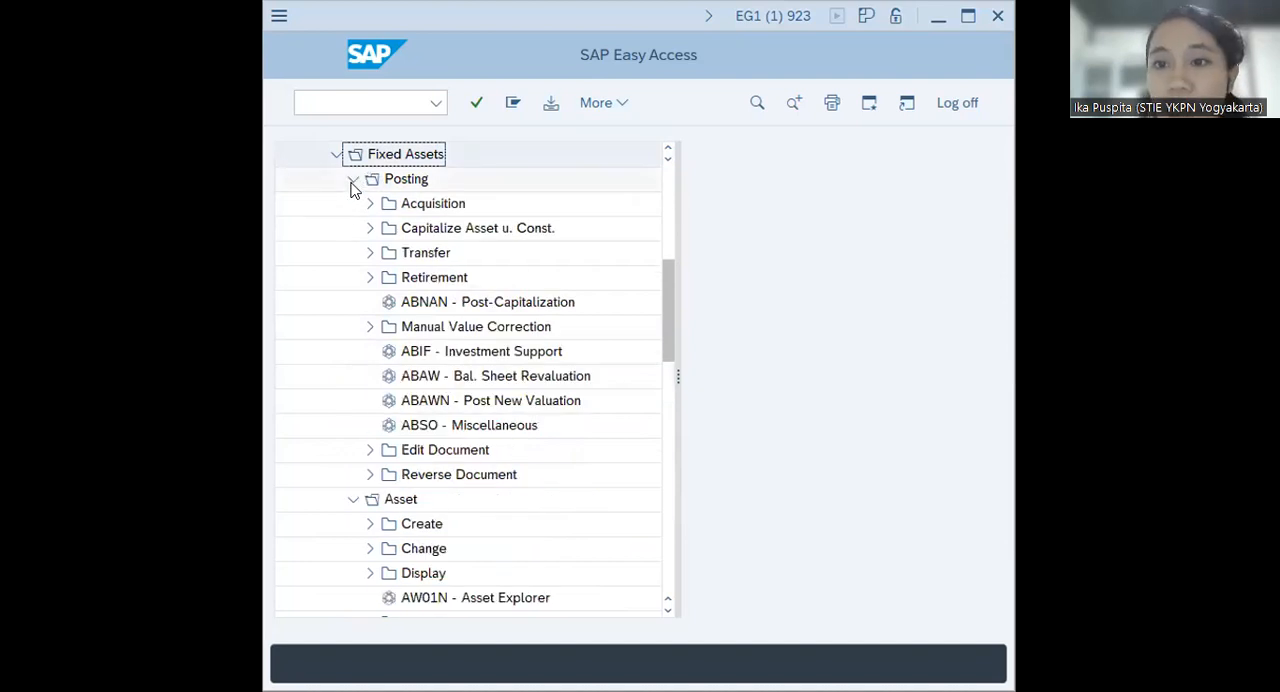
double_click(430, 228)
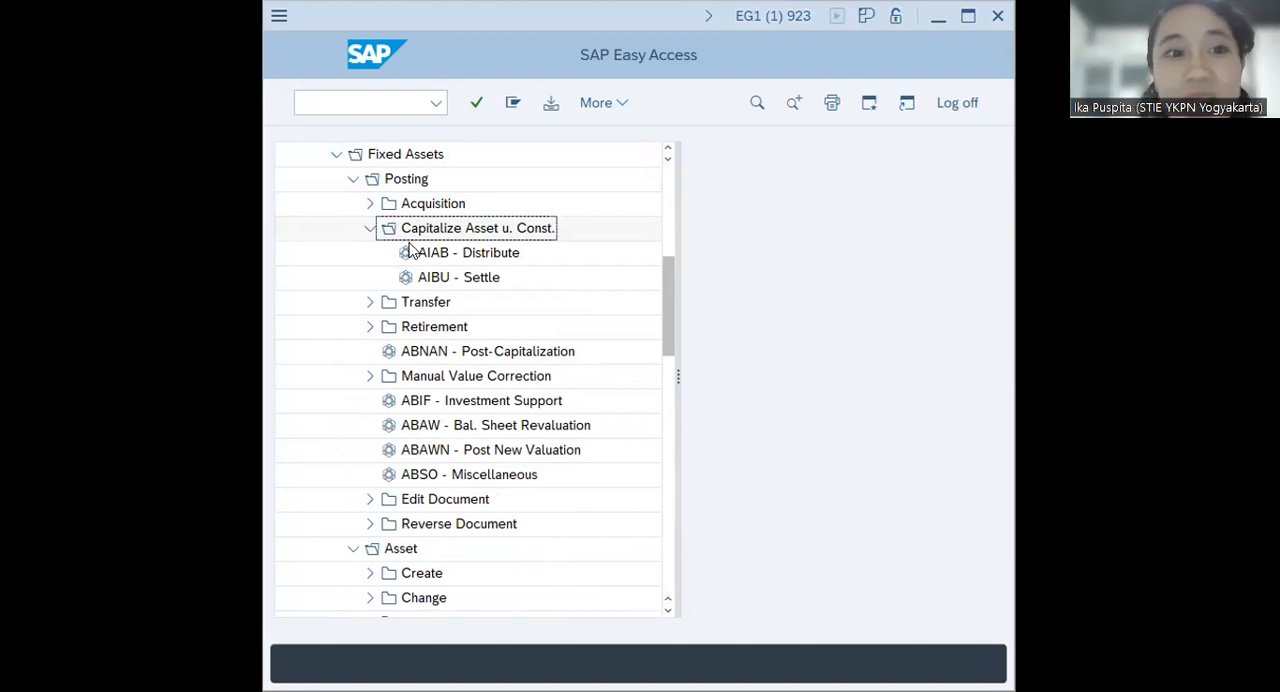
double_click(424, 262)
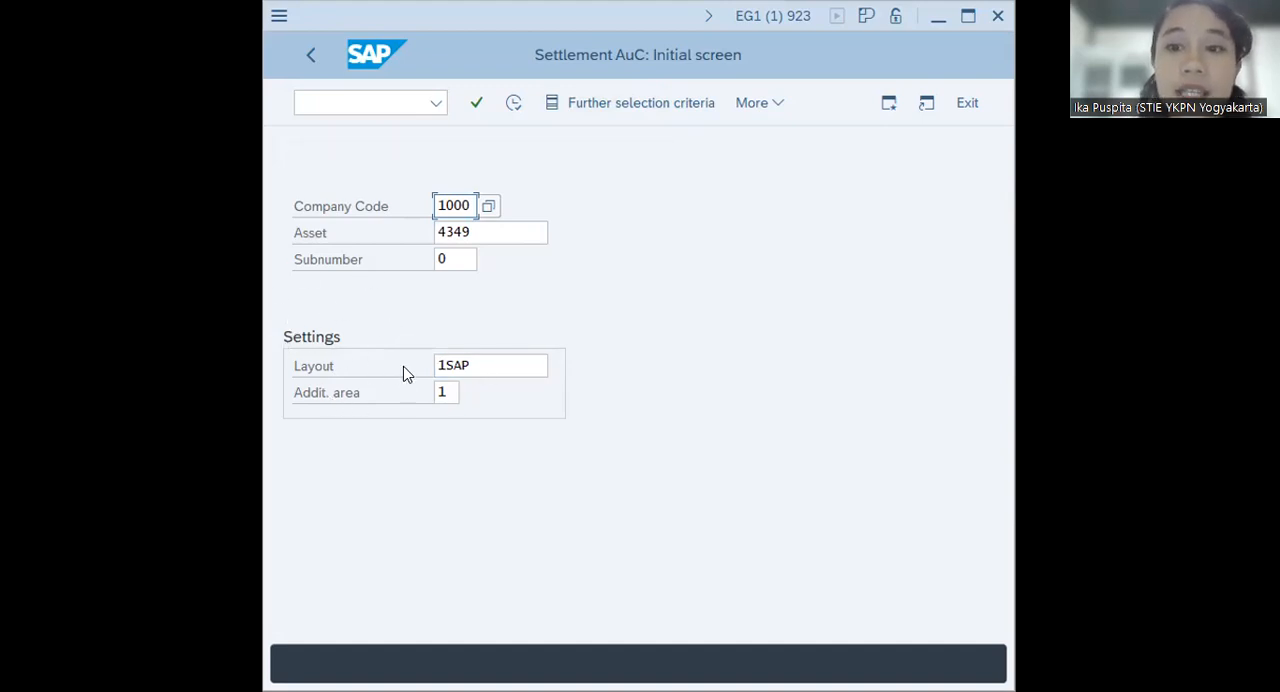
Clear the Layout and Addit. area settings and execute the AuC settlement selection for asset 4349 in company code 1000
left_click_drag(500, 364, 314, 360)
key("BackSpace")
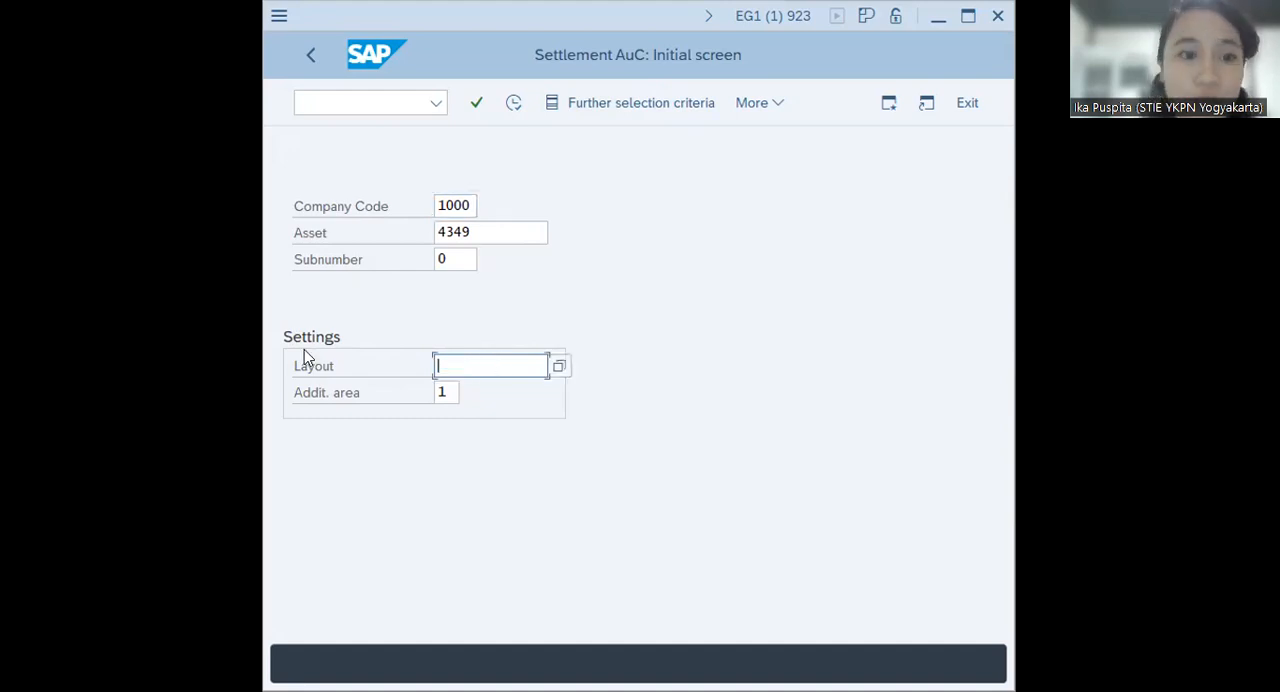
left_click(453, 392)
left_click_drag(453, 392, 386, 393)
key("BackSpace")
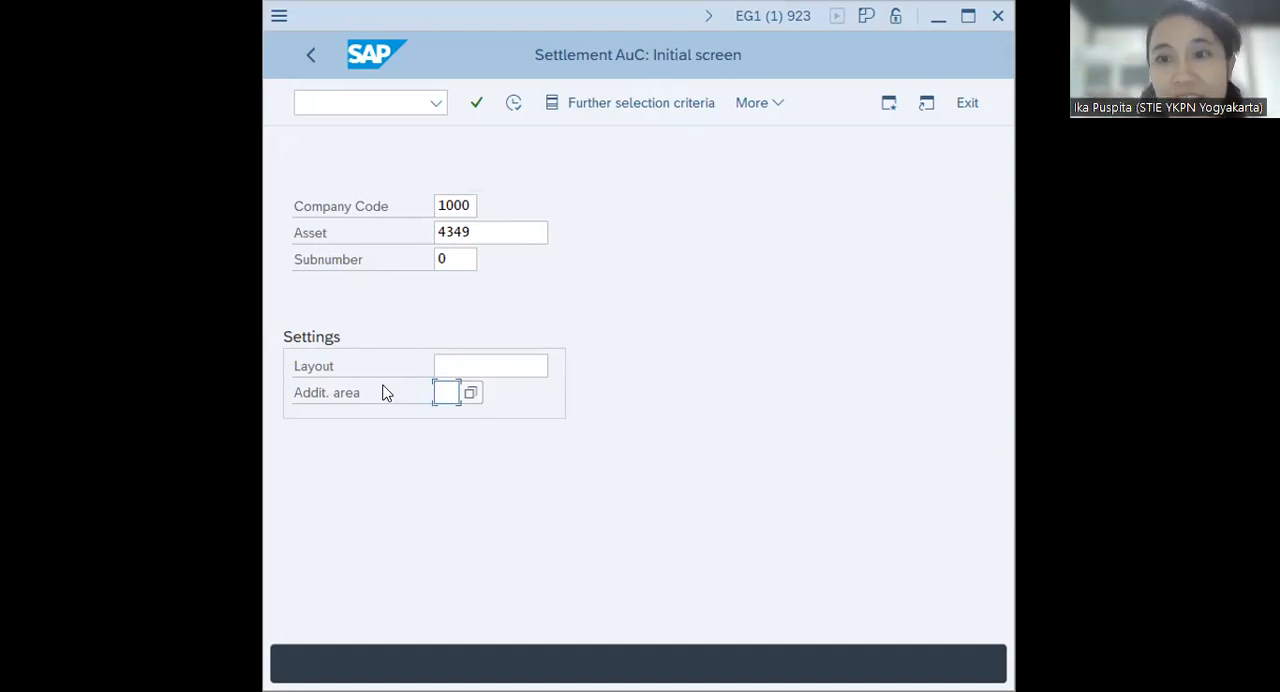
left_click(510, 110)
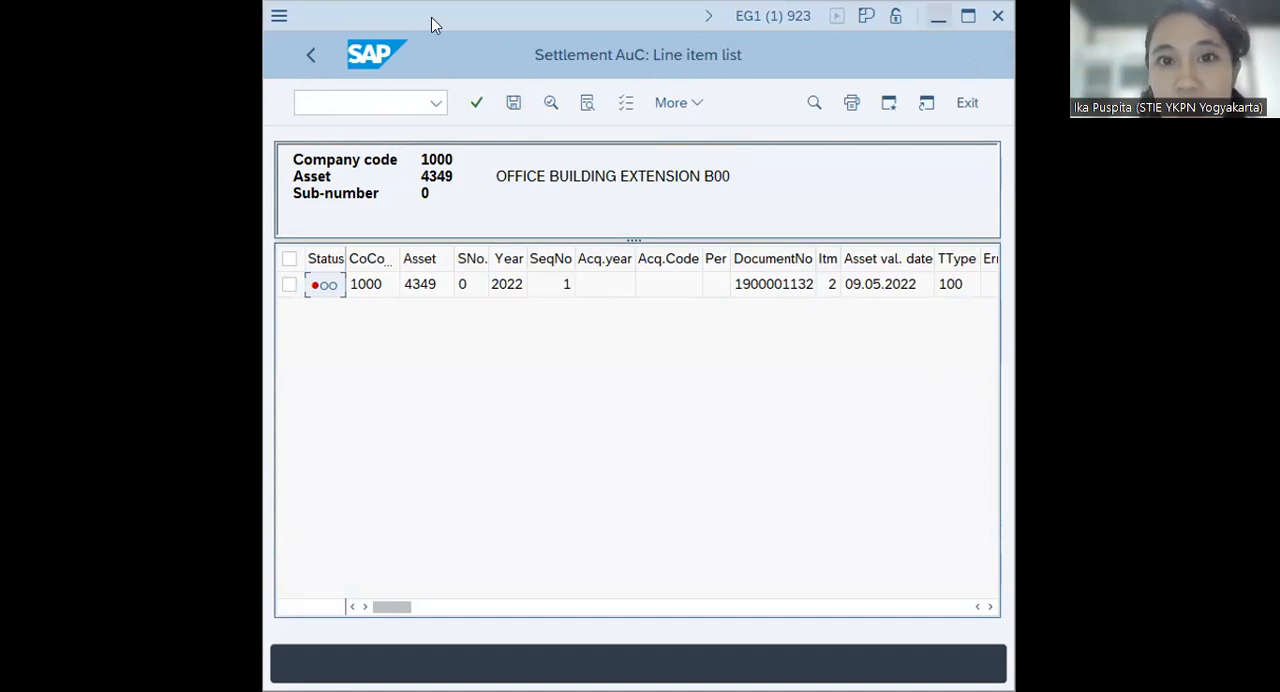
Maximize the line item list, view the depreciation area values behind the item's amount, and close the details
left_click(967, 17)
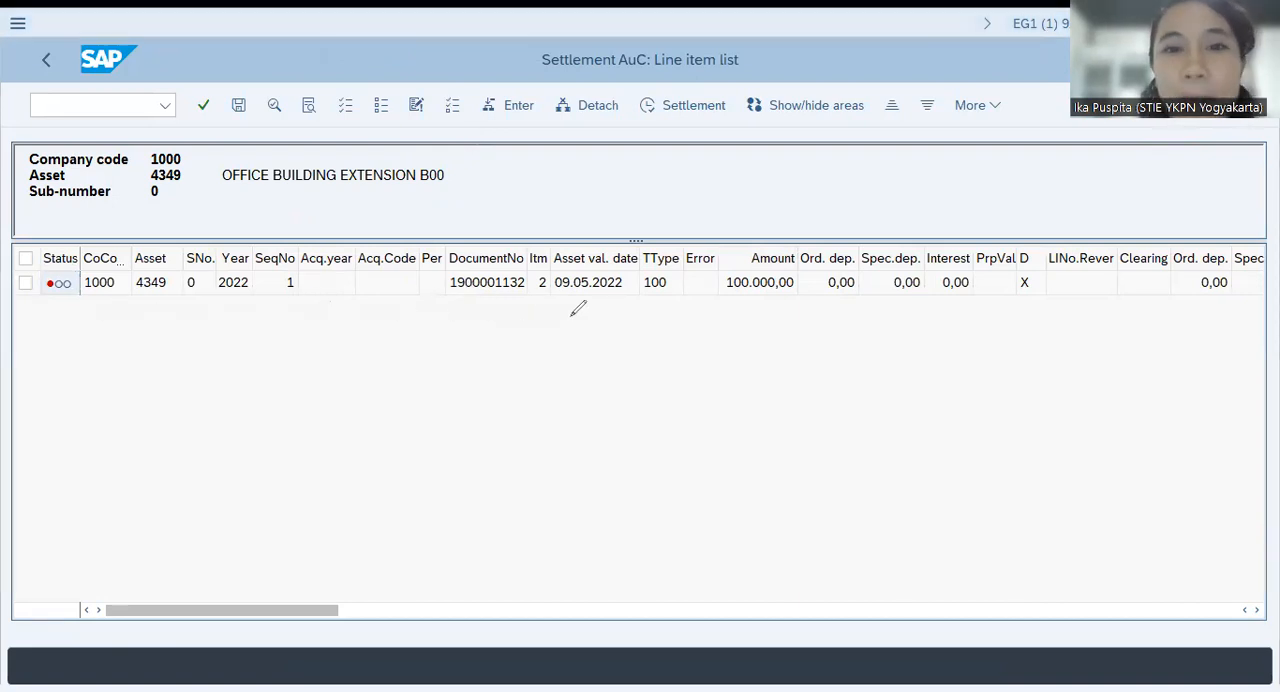
left_click_drag(721, 303, 806, 296)
left_click_drag(720, 318, 808, 302)
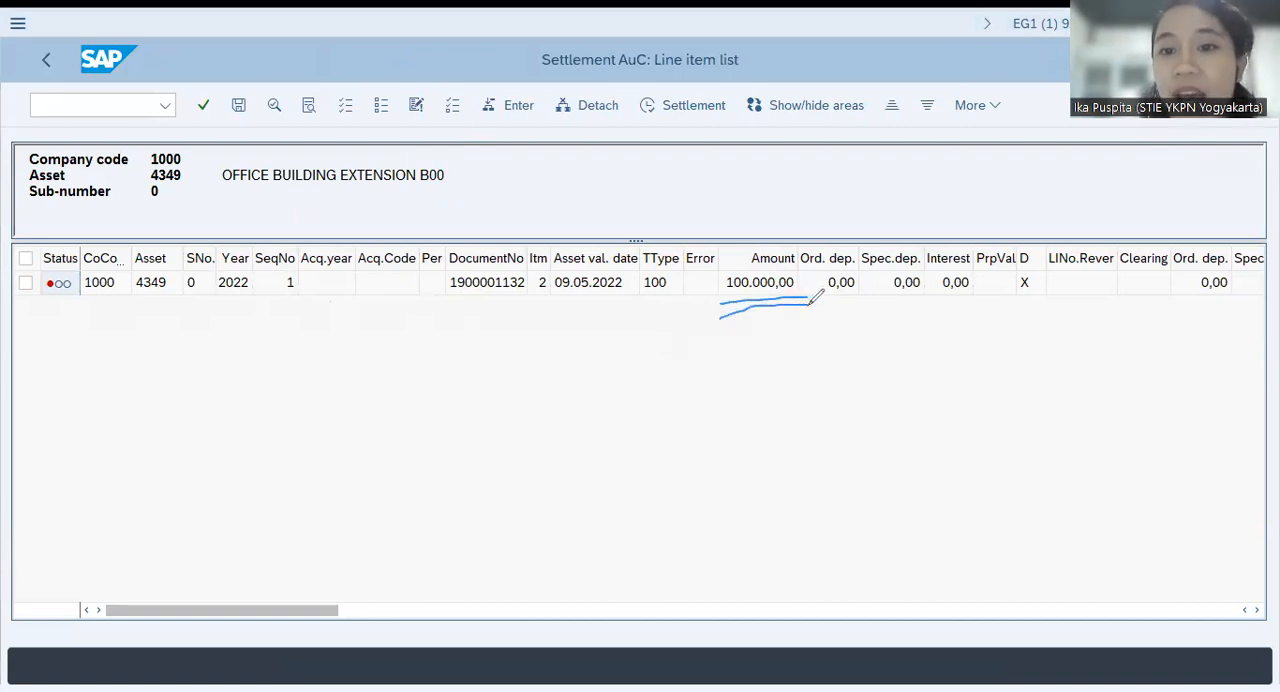
double_click(748, 290)
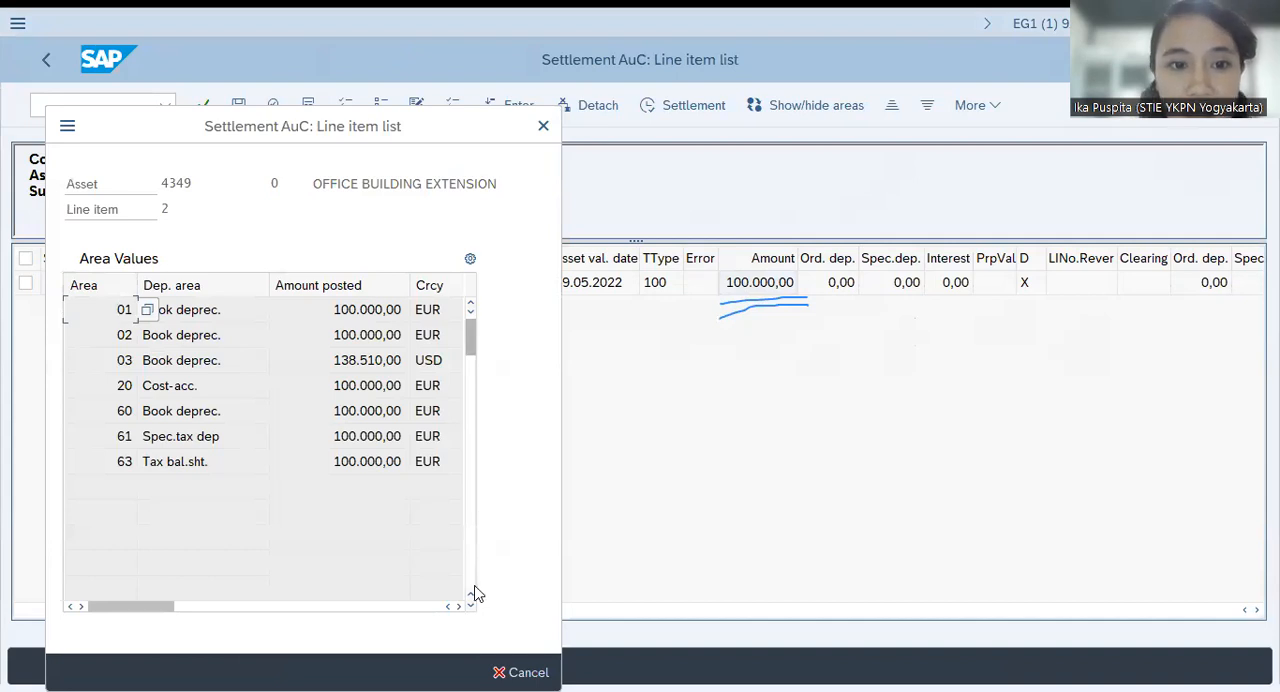
left_click(543, 125)
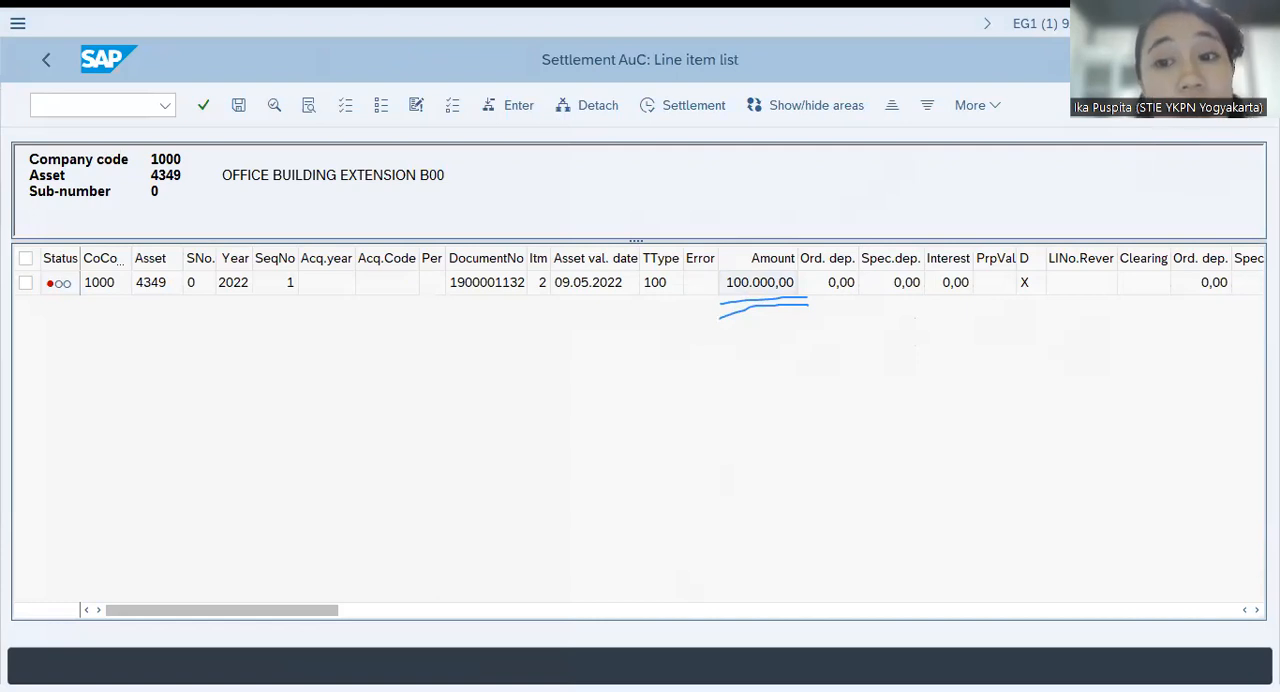
Select the line item of asset 4349 and open the entry of distribution rules for it
left_click(26, 283)
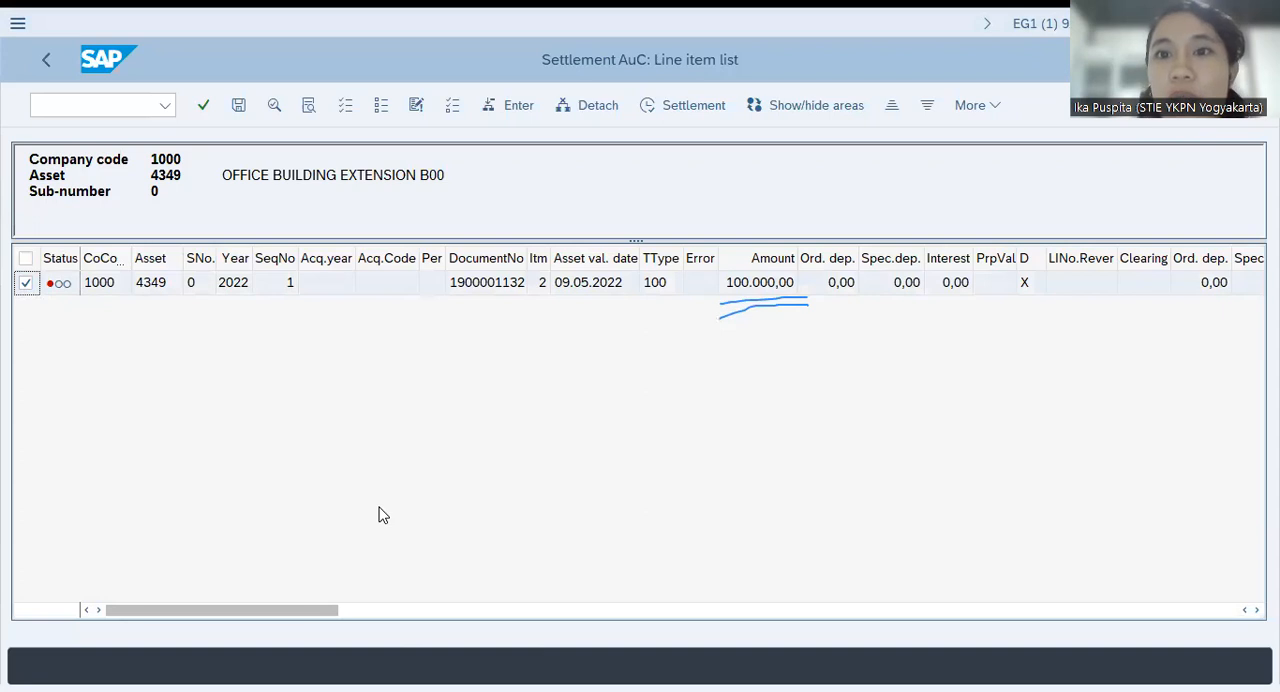
left_click(979, 112)
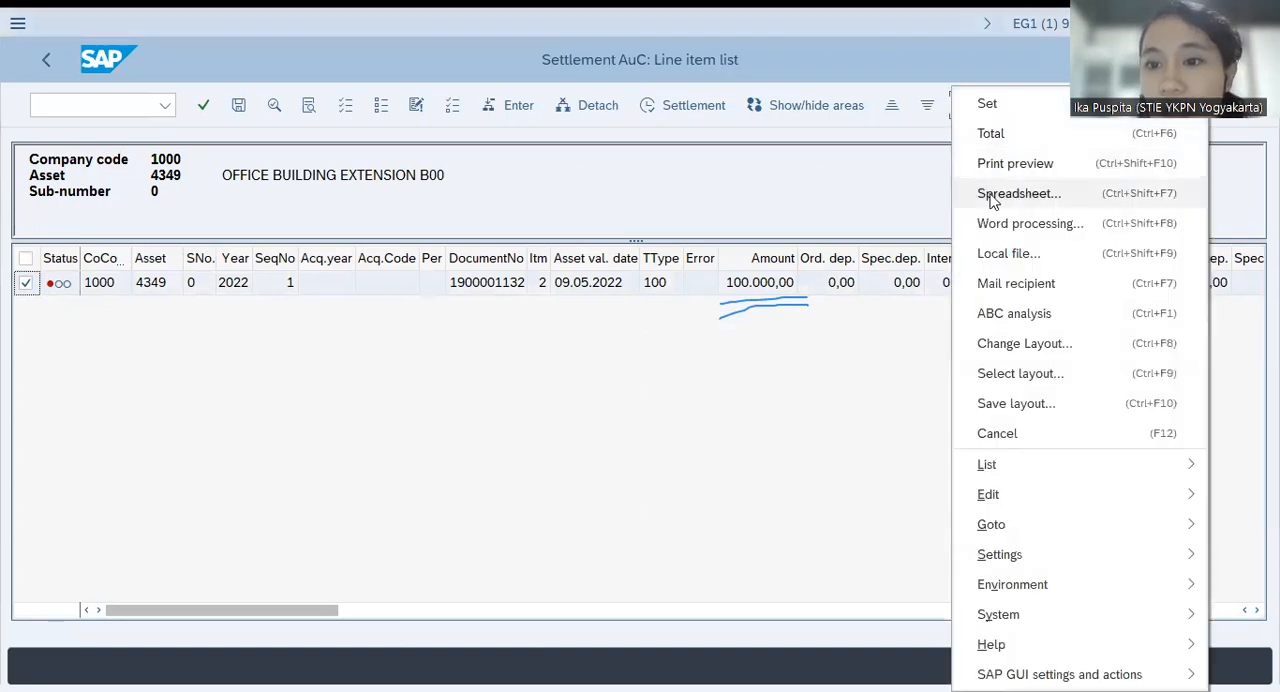
mouse_move(1012, 494)
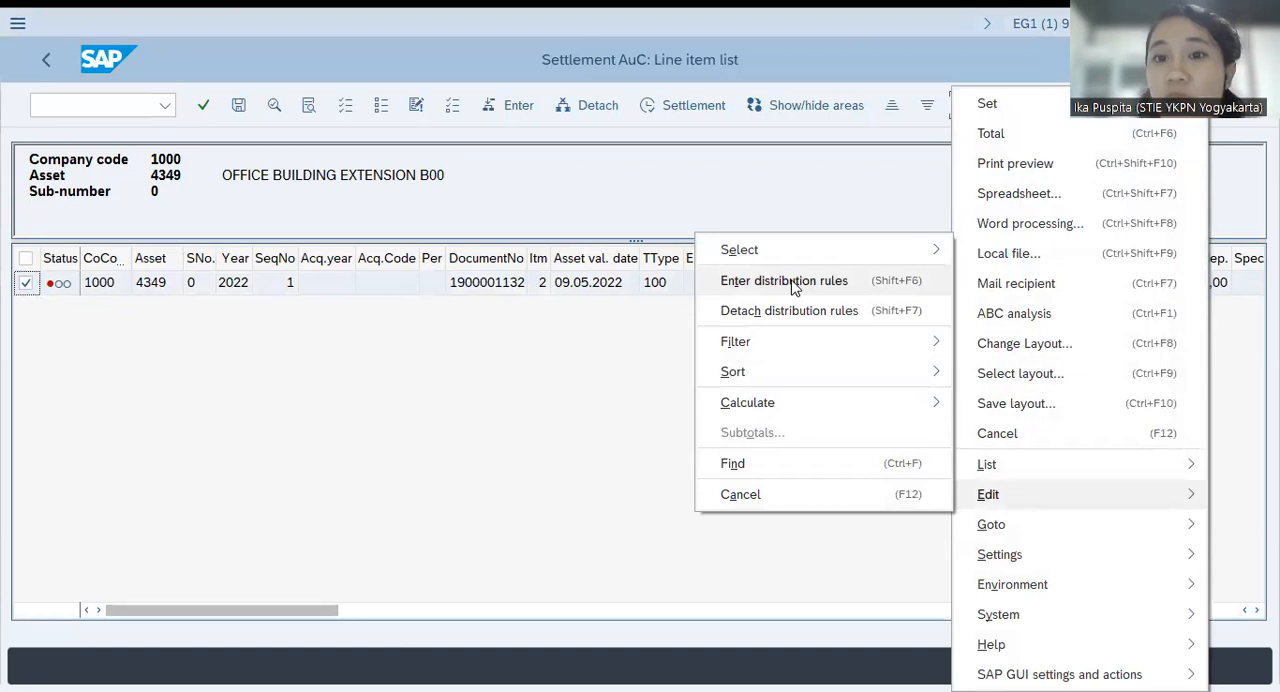
left_click(598, 432)
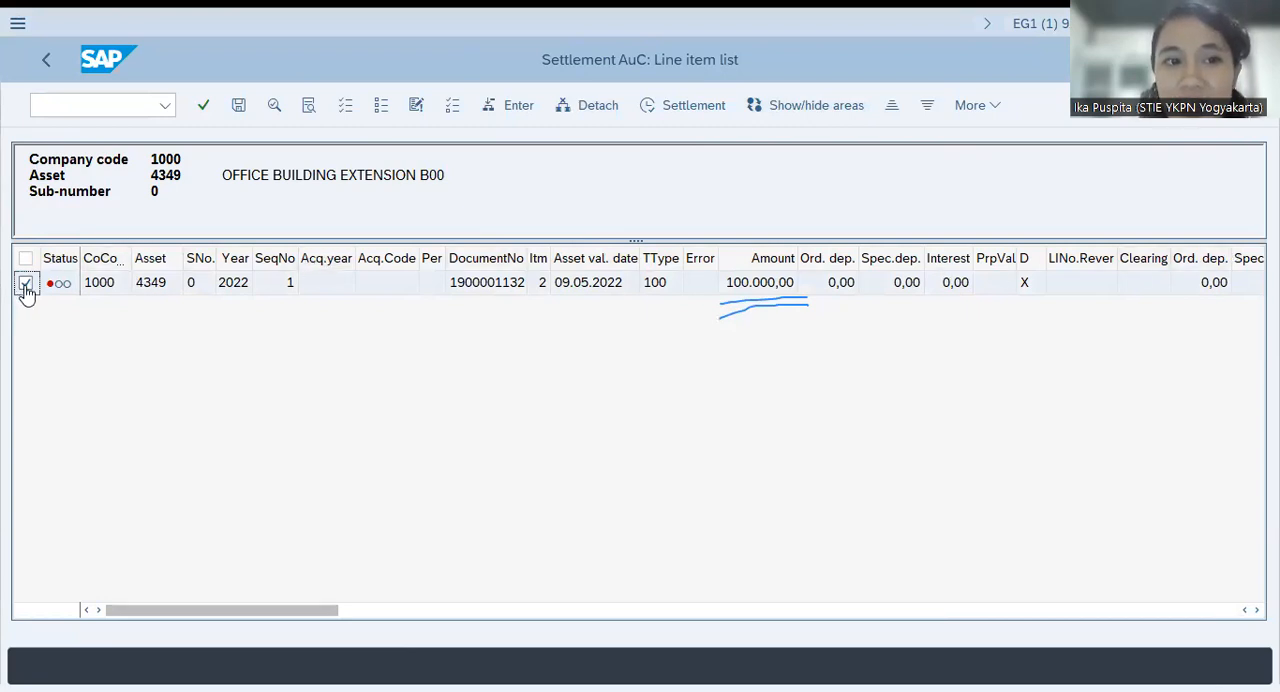
left_click(982, 106)
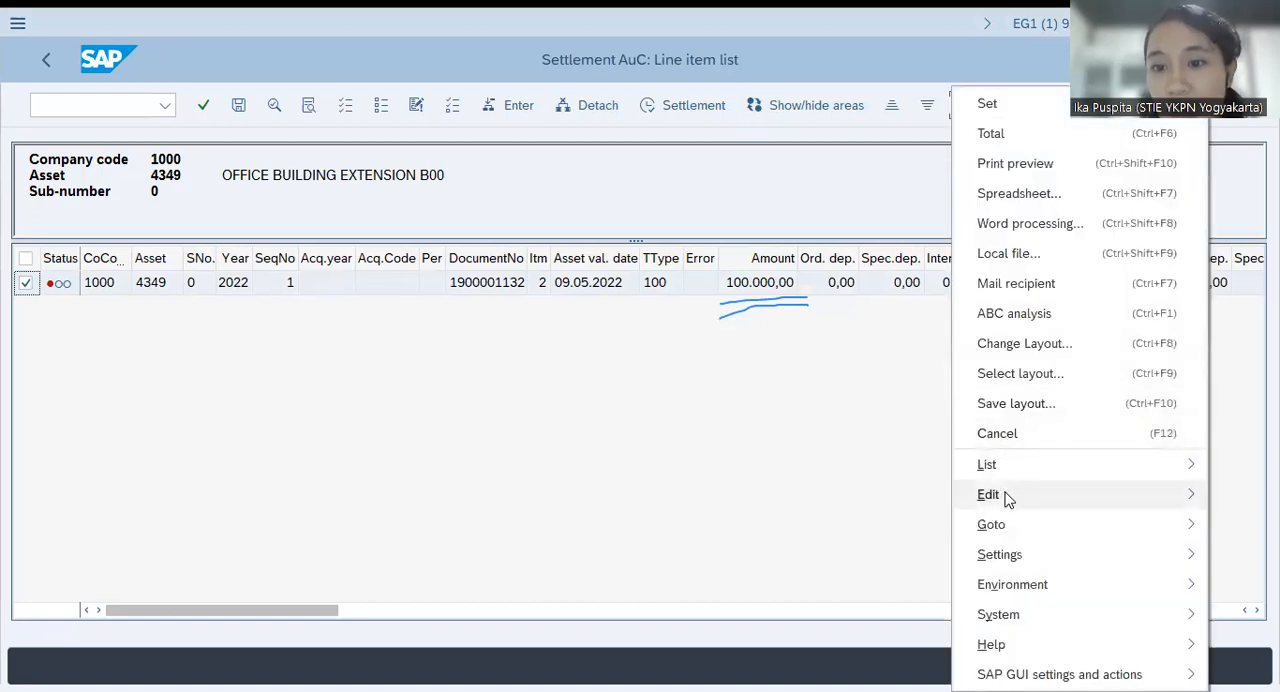
mouse_move(1008, 498)
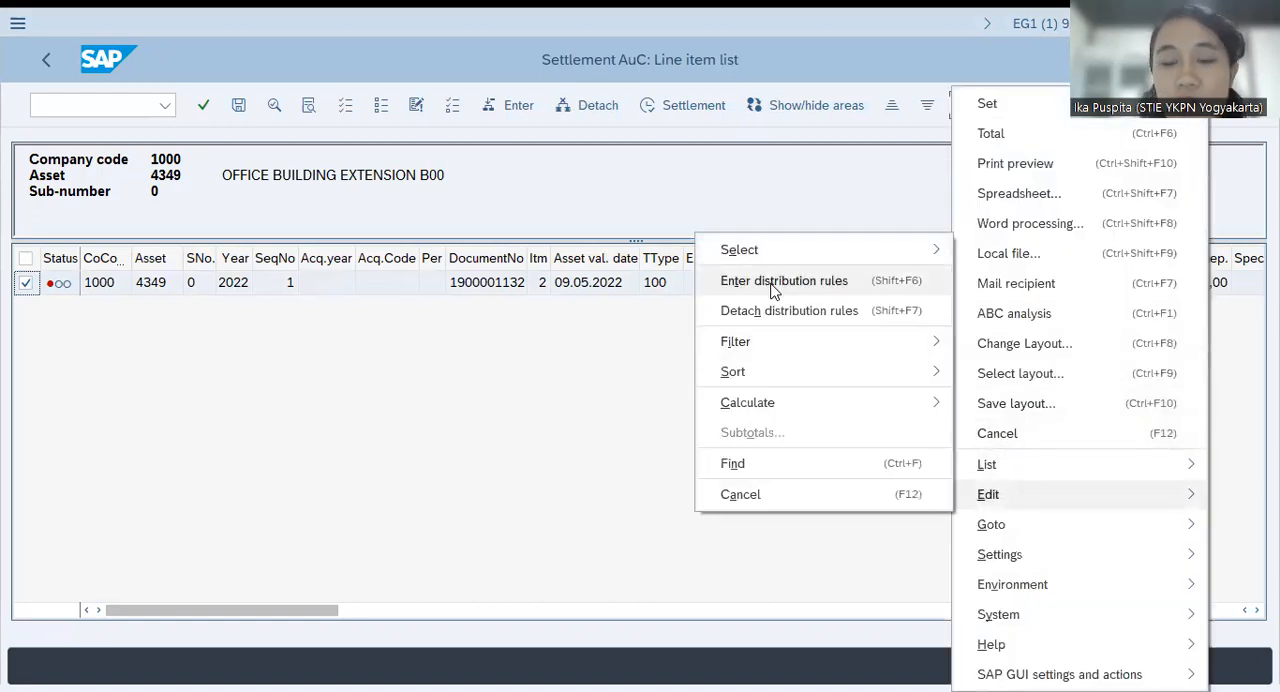
left_click(773, 290)
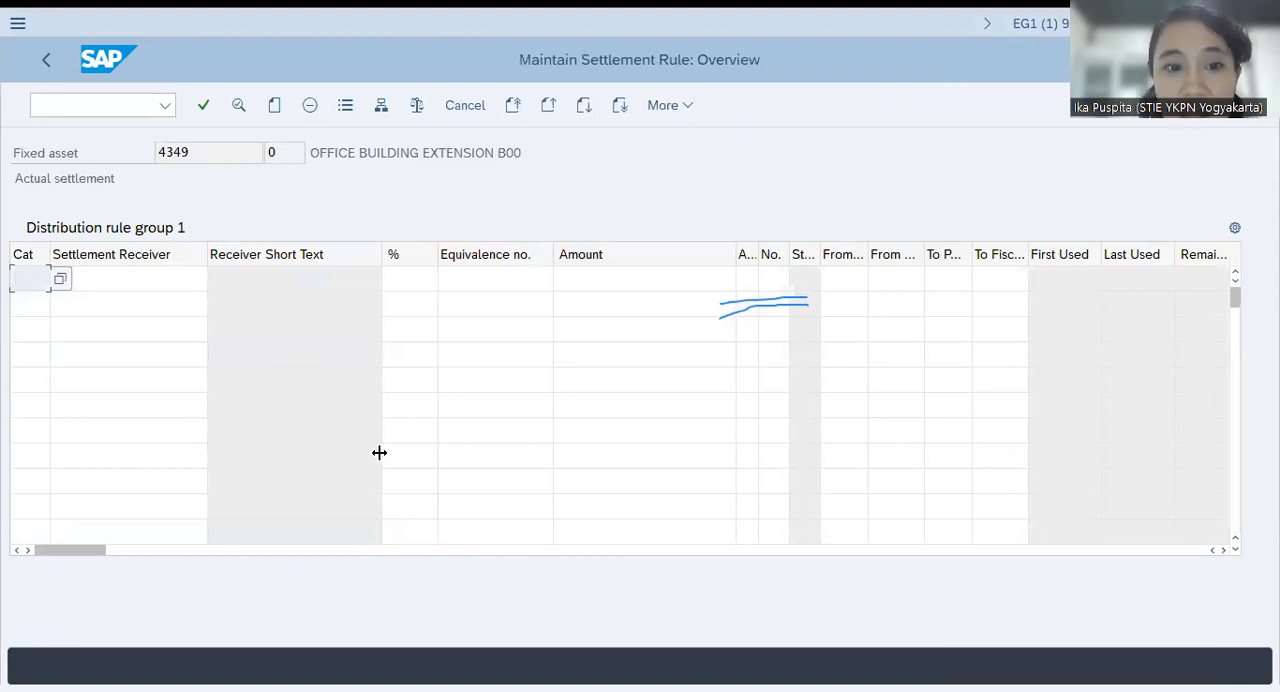
Enter a distribution rule with category ASS, settlement receiver 1364 and 100 percent
key("alt+Tab")
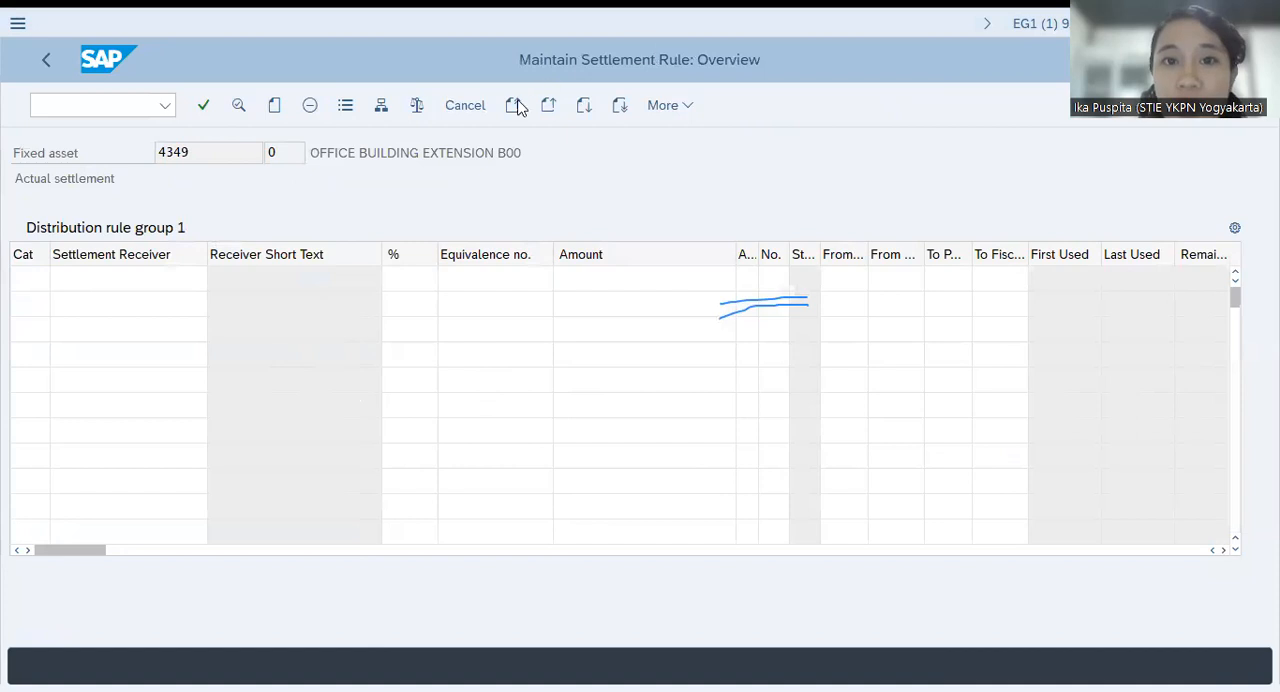
left_click(22, 275)
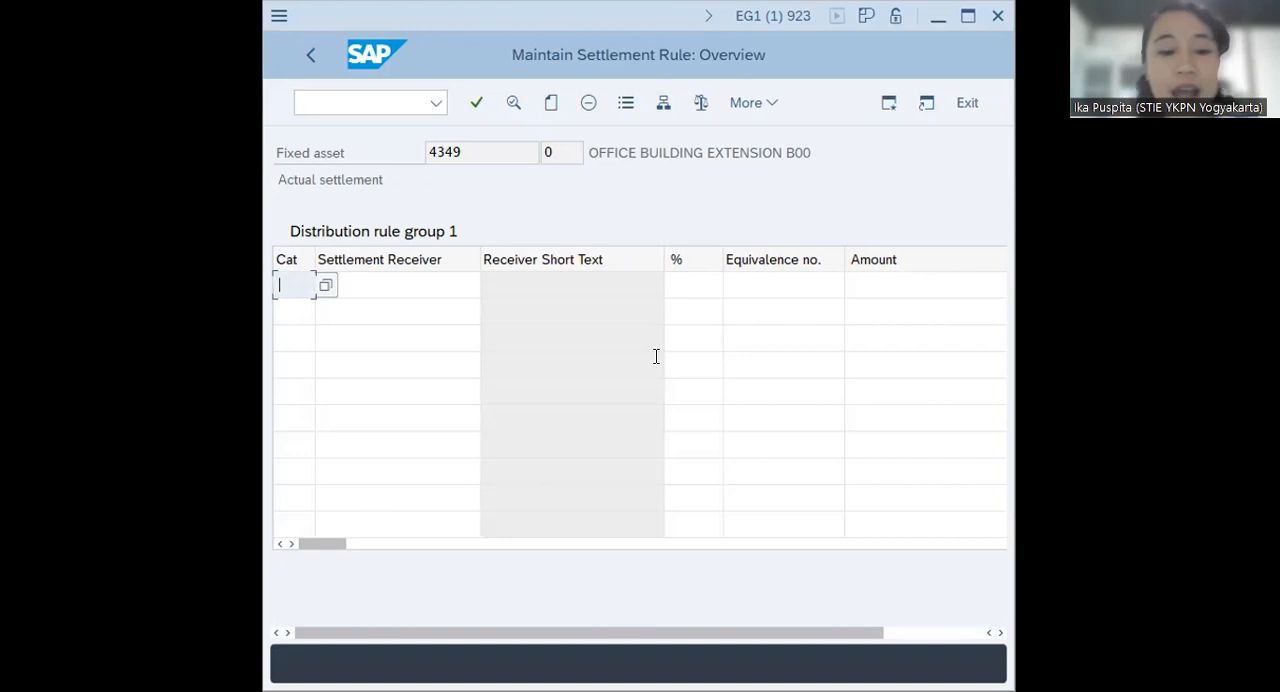
type("ass")
key("BackSpace")
key("BackSpace")
key("BackSpace")
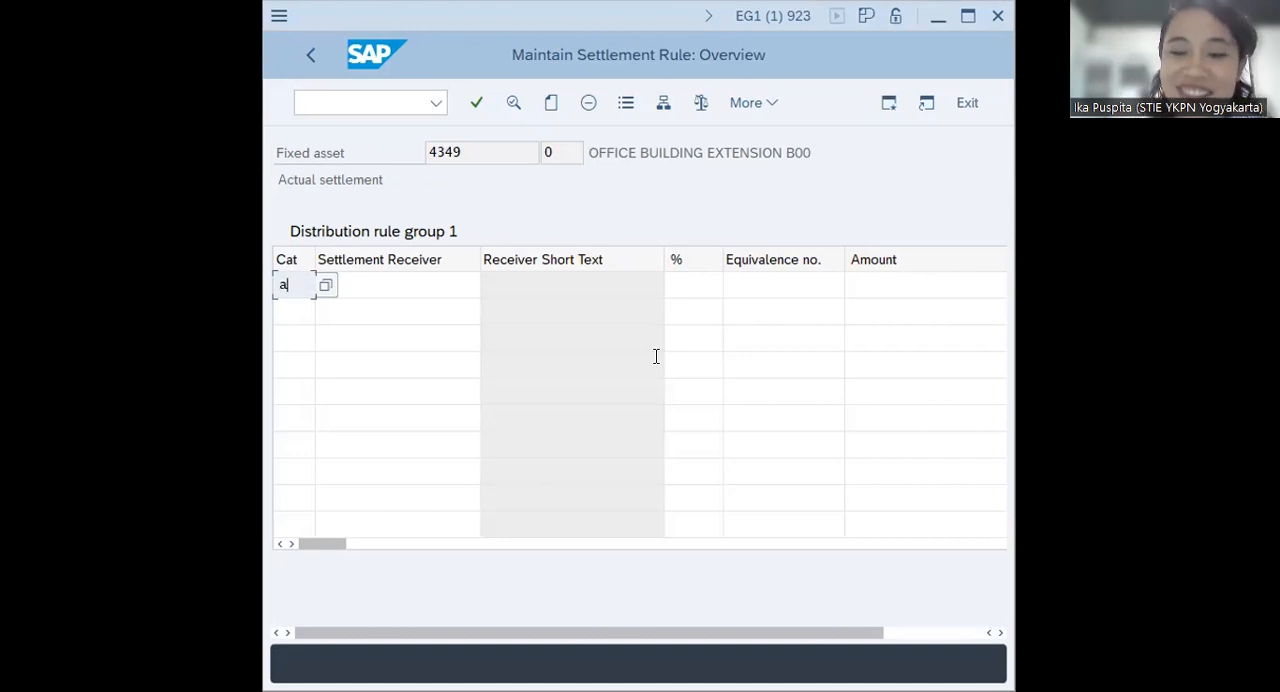
type("ASS")
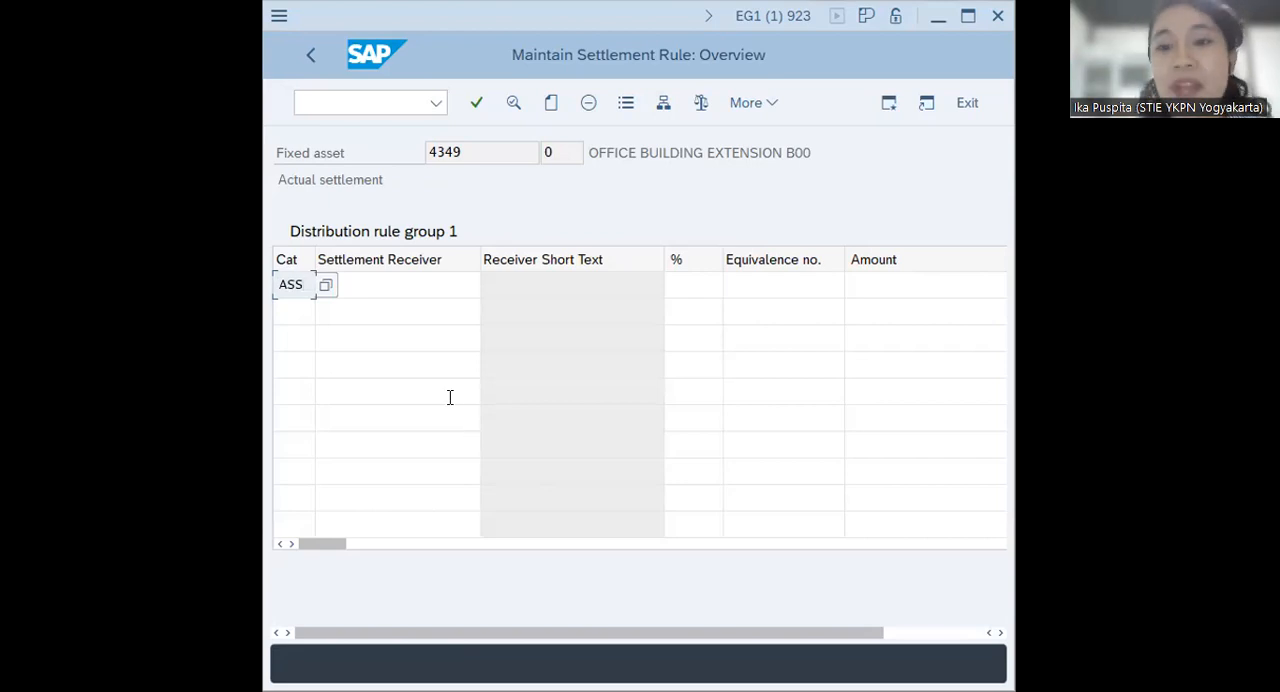
left_click(405, 283)
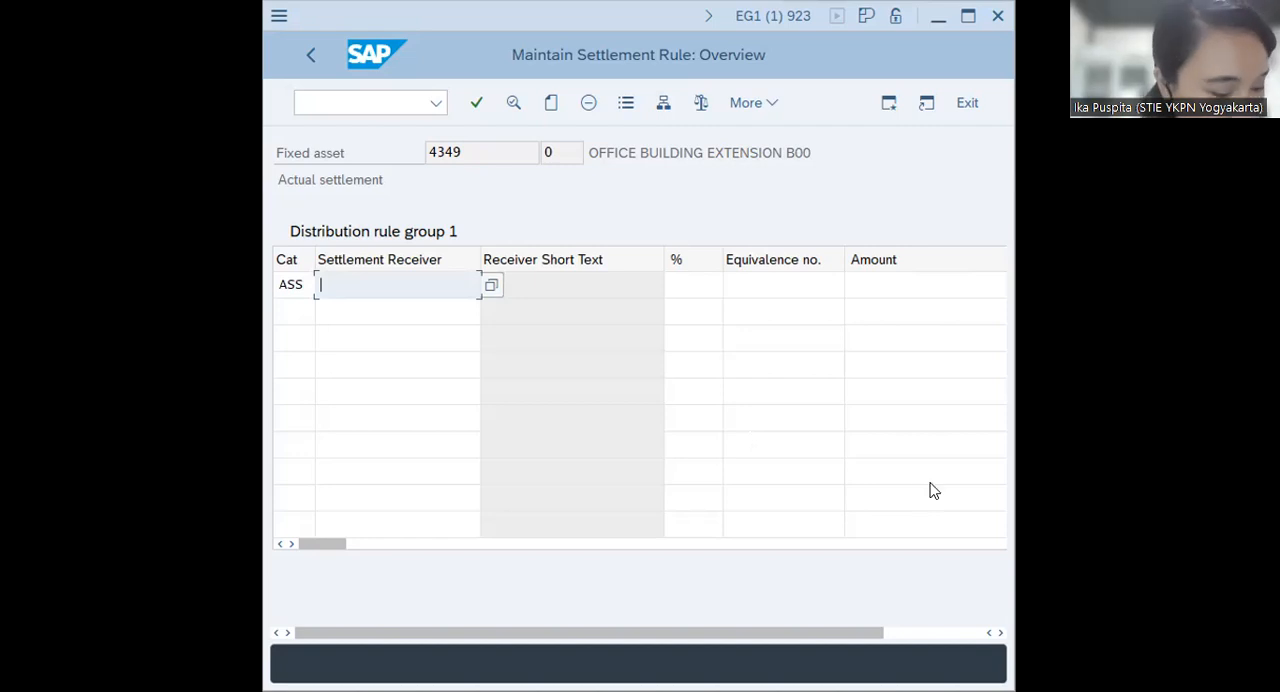
type("1364")
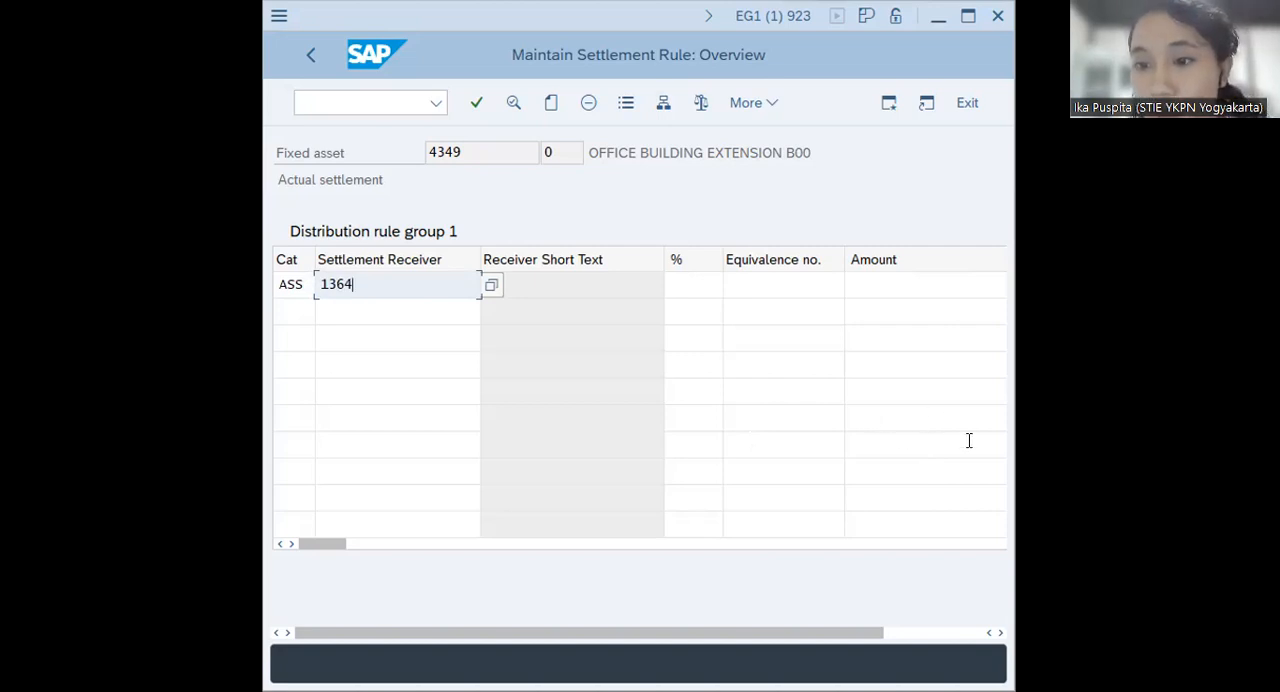
left_click(690, 285)
type("100")
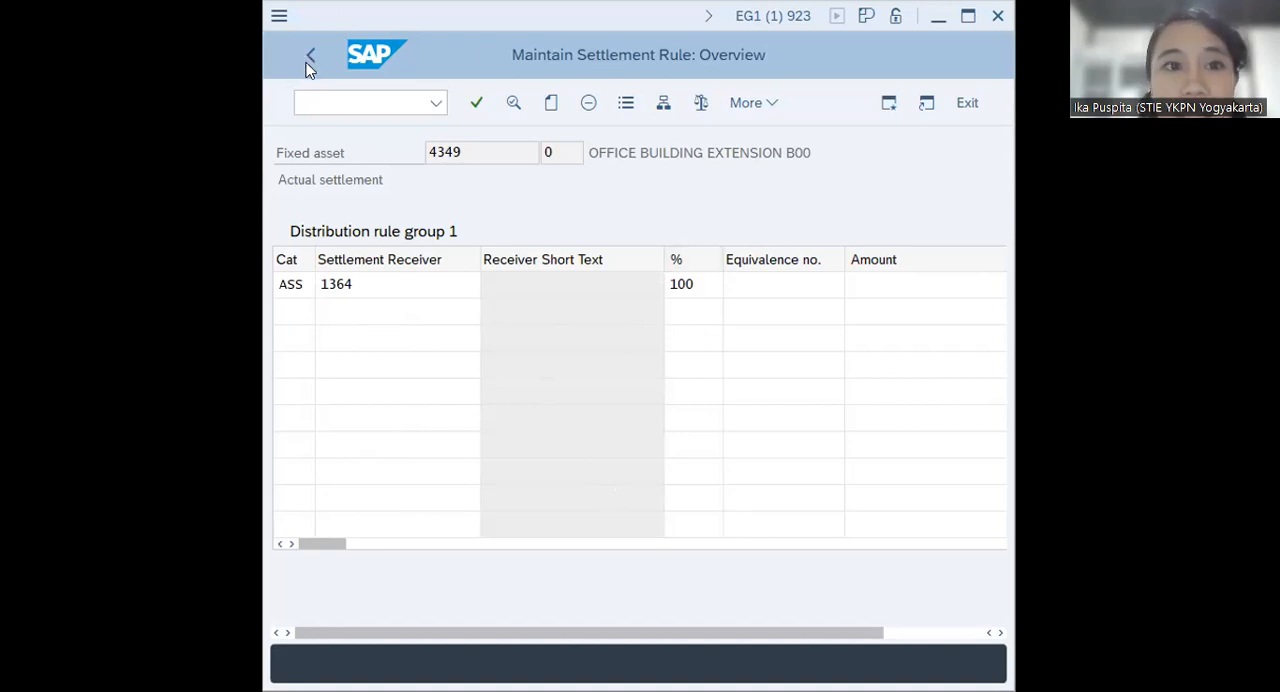
Maximize the window, try to return to the line item list, and check the rule's percentage, amount and receiver fields
left_click(968, 22)
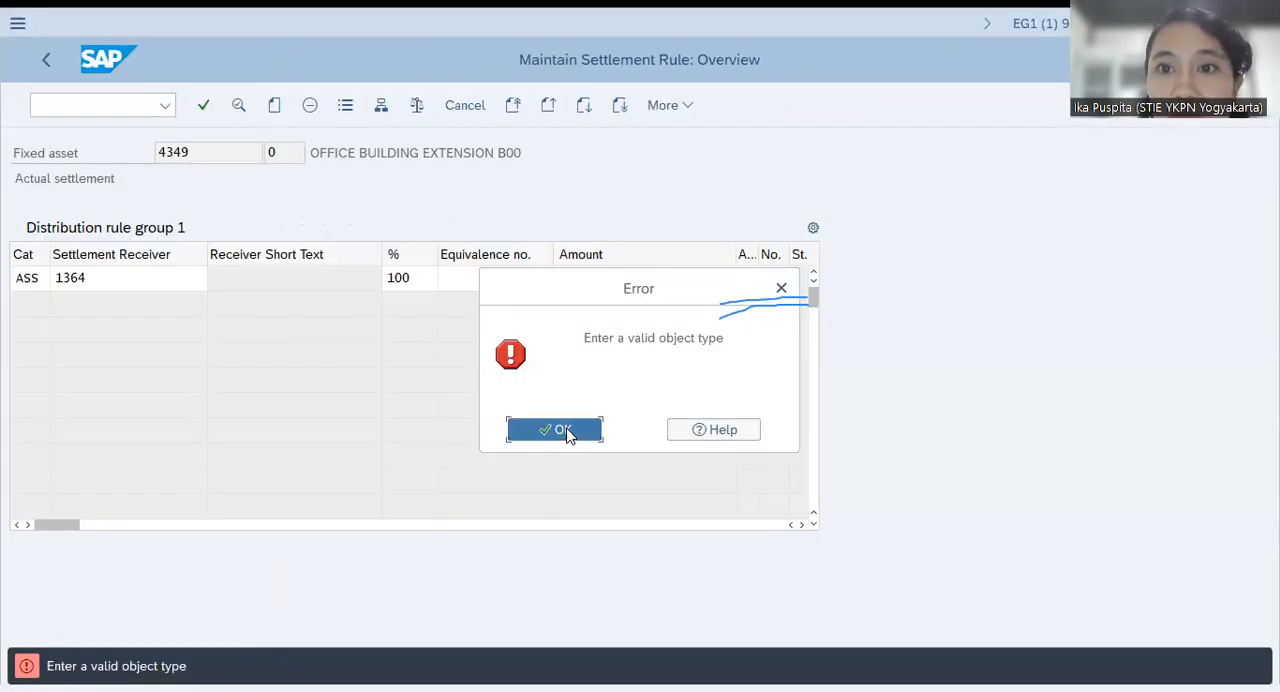
left_click(562, 430)
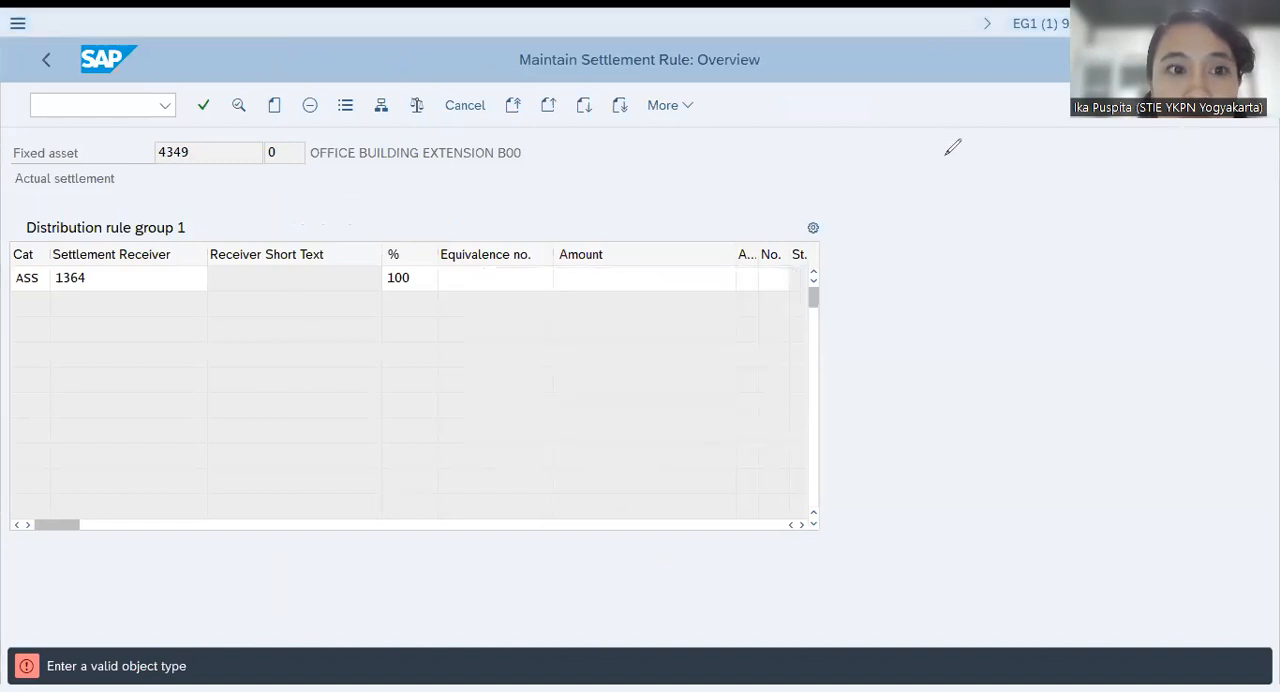
left_click(500, 278)
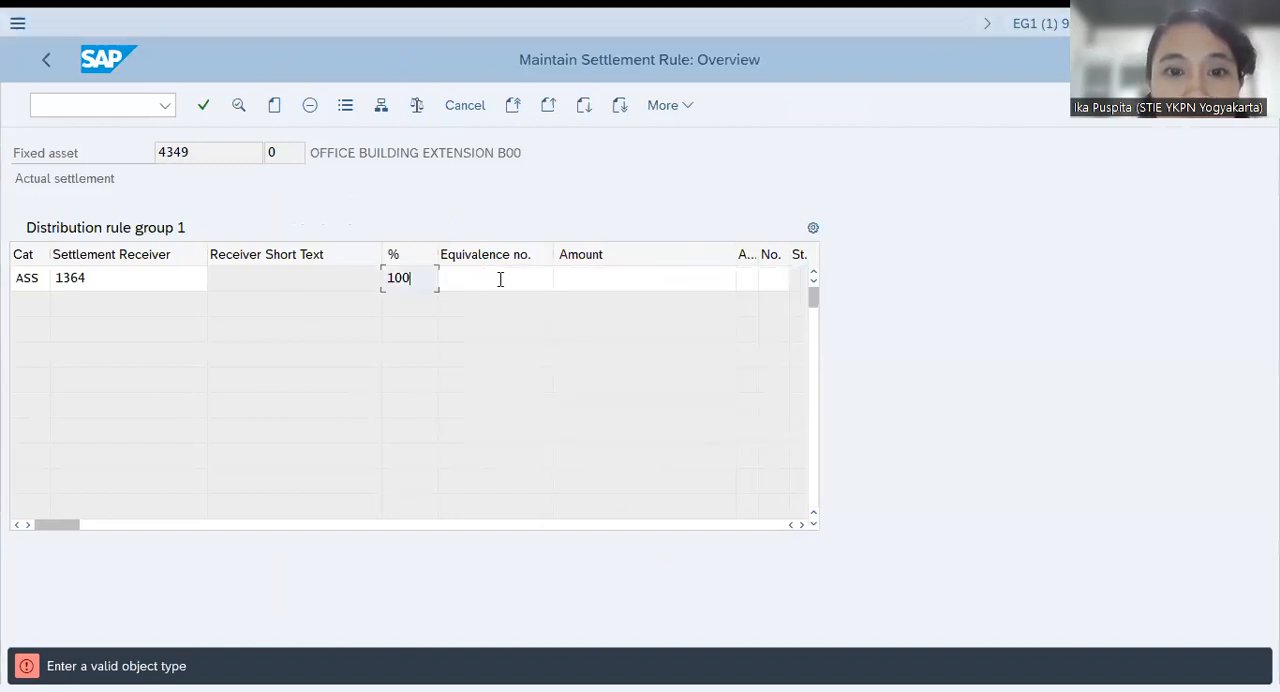
left_click(612, 280)
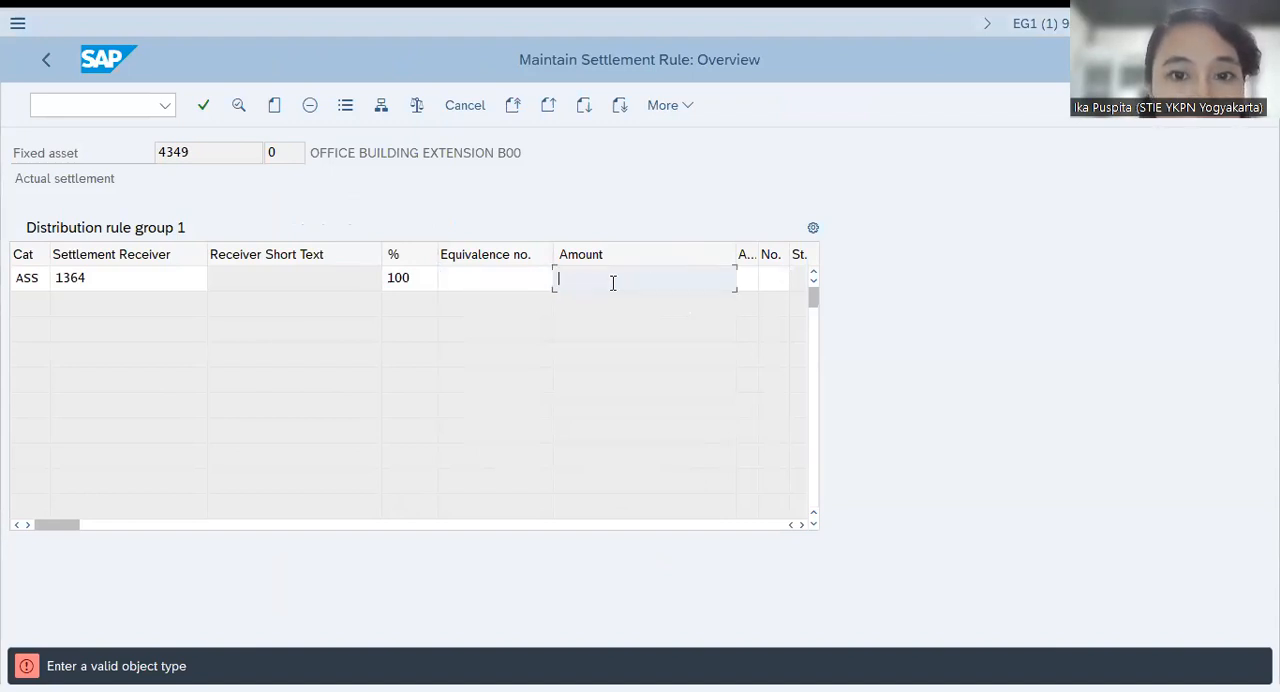
left_click(122, 281)
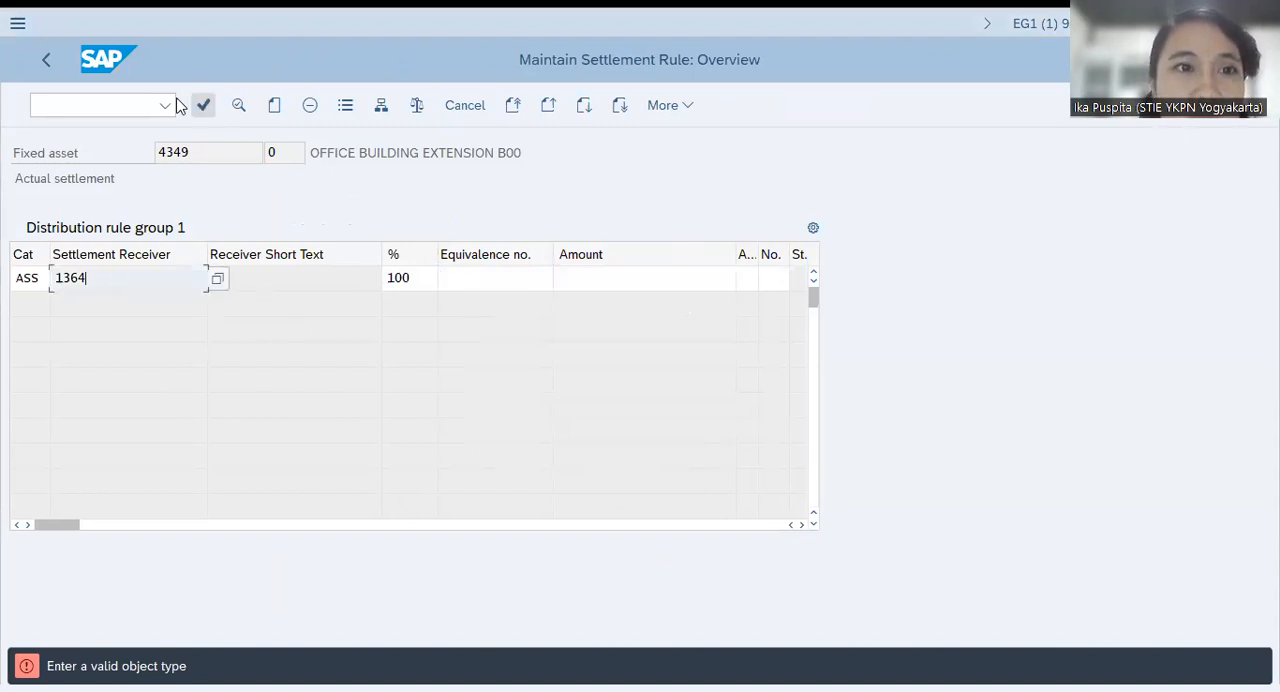
Try again to return to the line item list, and examine the remaining columns of the distribution rule for receiver 1364
left_click(48, 60)
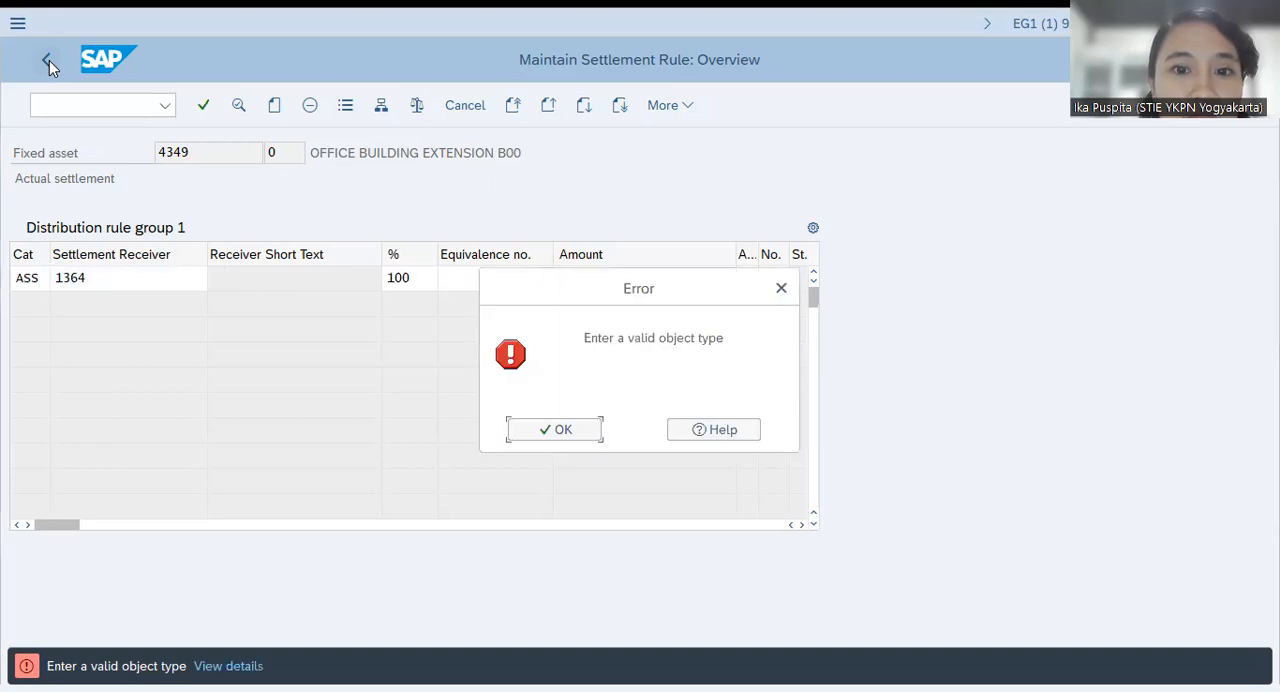
left_click(560, 432)
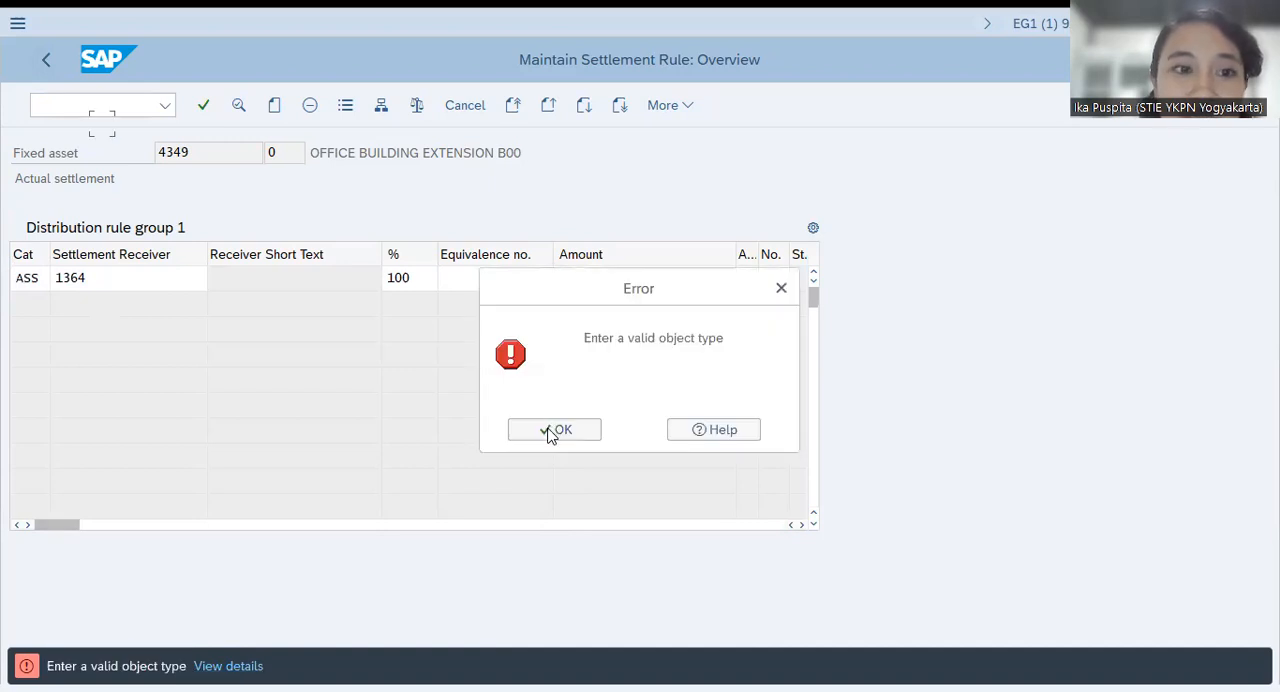
left_click(553, 431)
left_click(802, 524)
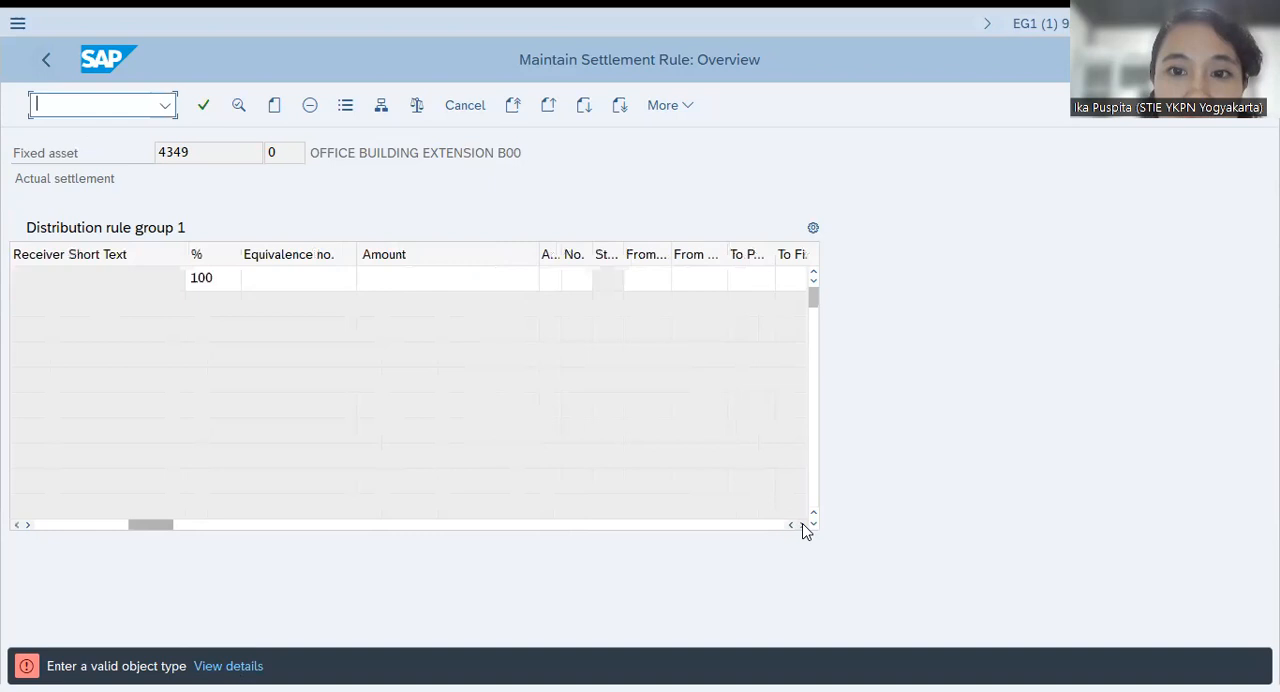
left_click(802, 524)
left_click(802, 524)
left_click(803, 525)
left_click_drag(386, 527, 40, 531)
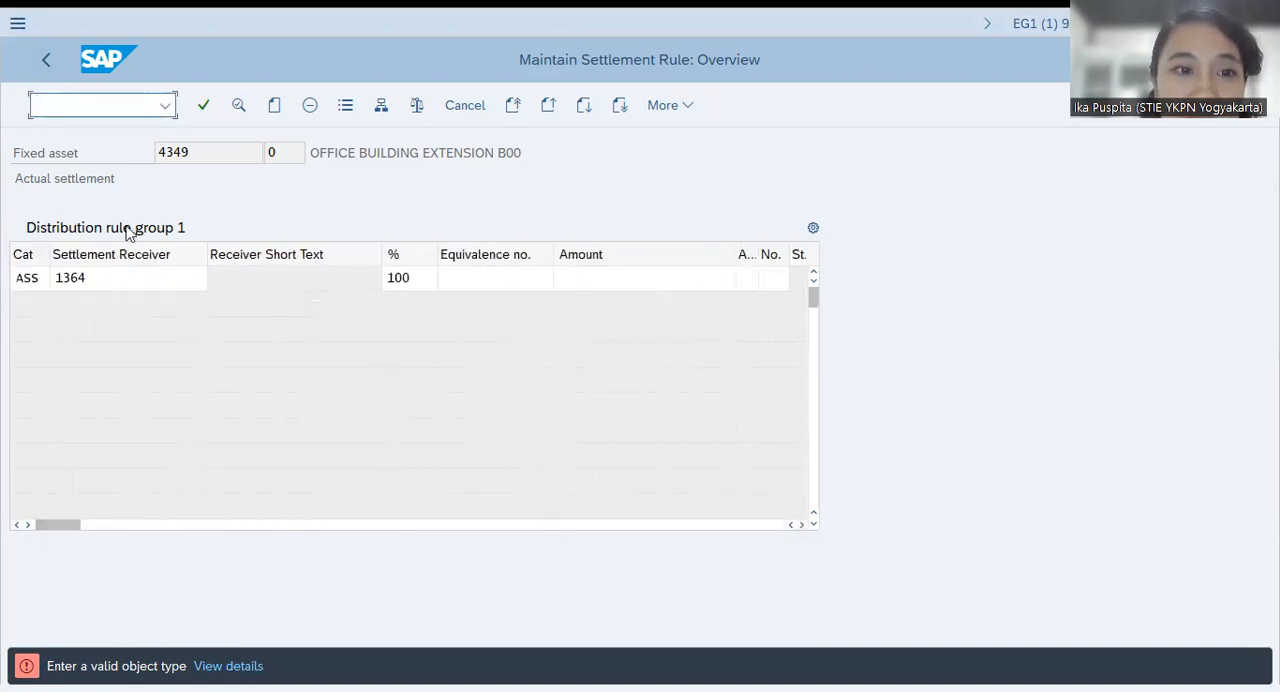
left_click(137, 286)
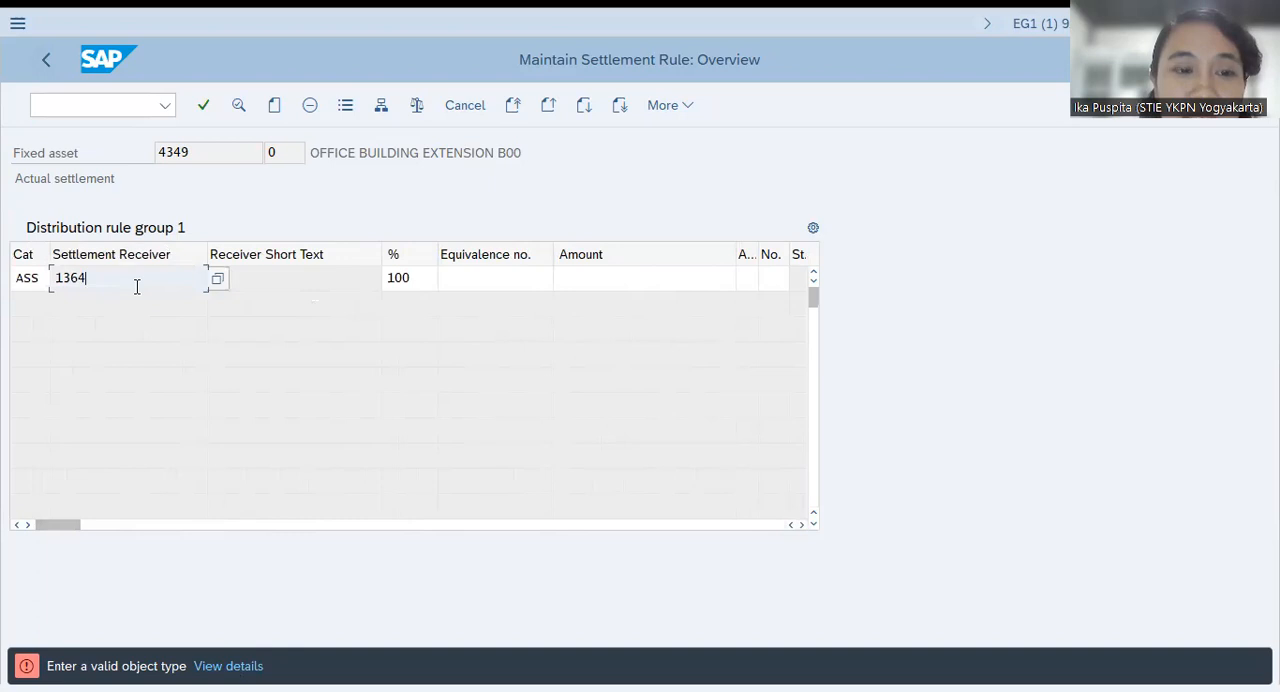
left_click(51, 60)
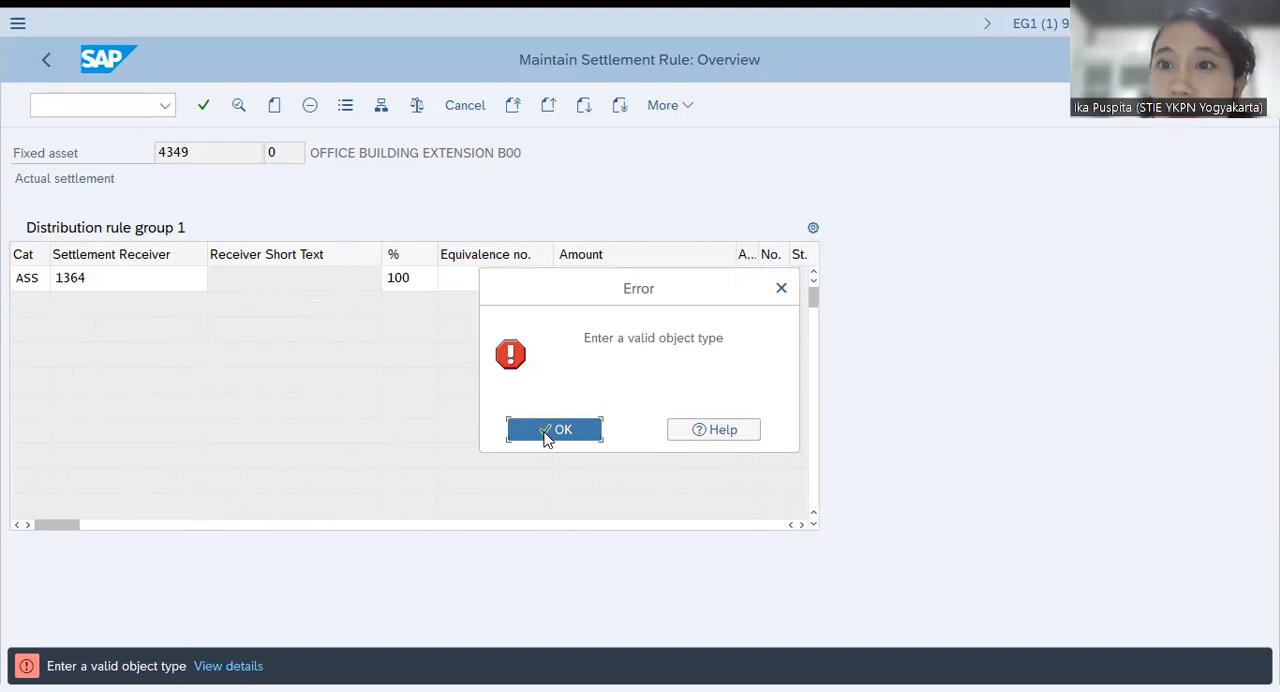
left_click(553, 429)
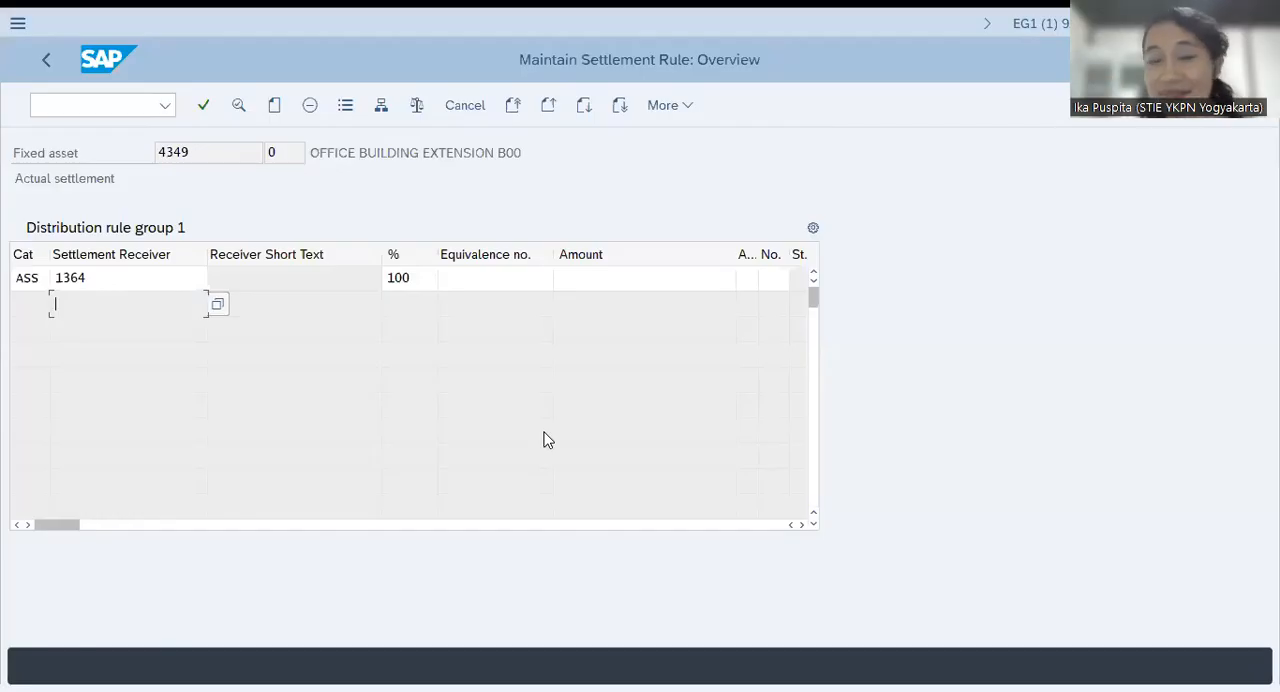
Restore the window size, change the distribution rule's category to FXA (Asset), and return to the line item list
left_click(1235, 23)
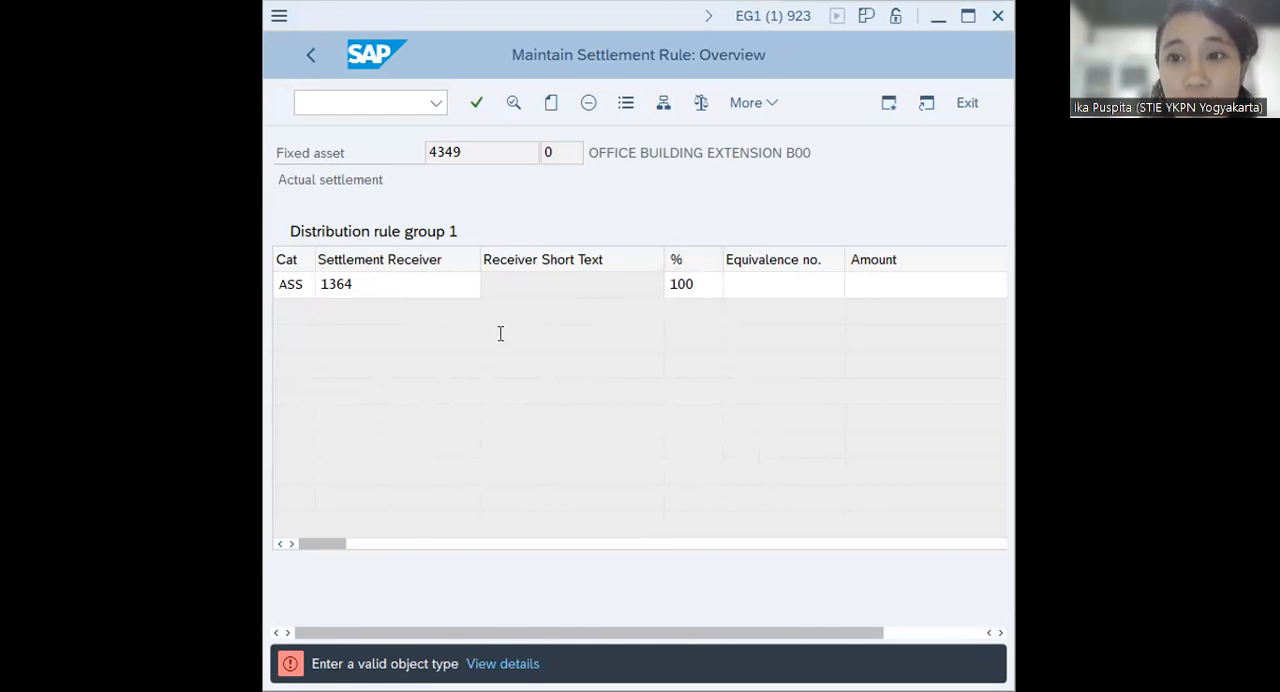
left_click(292, 284)
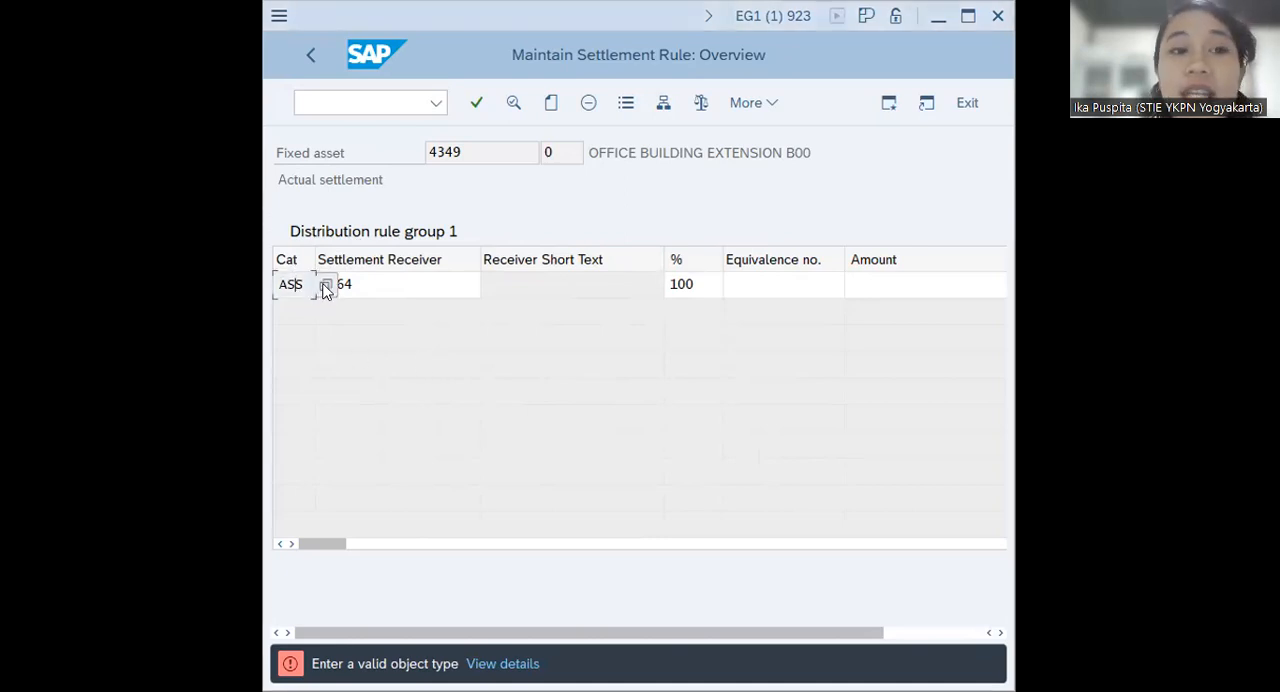
left_click(325, 286)
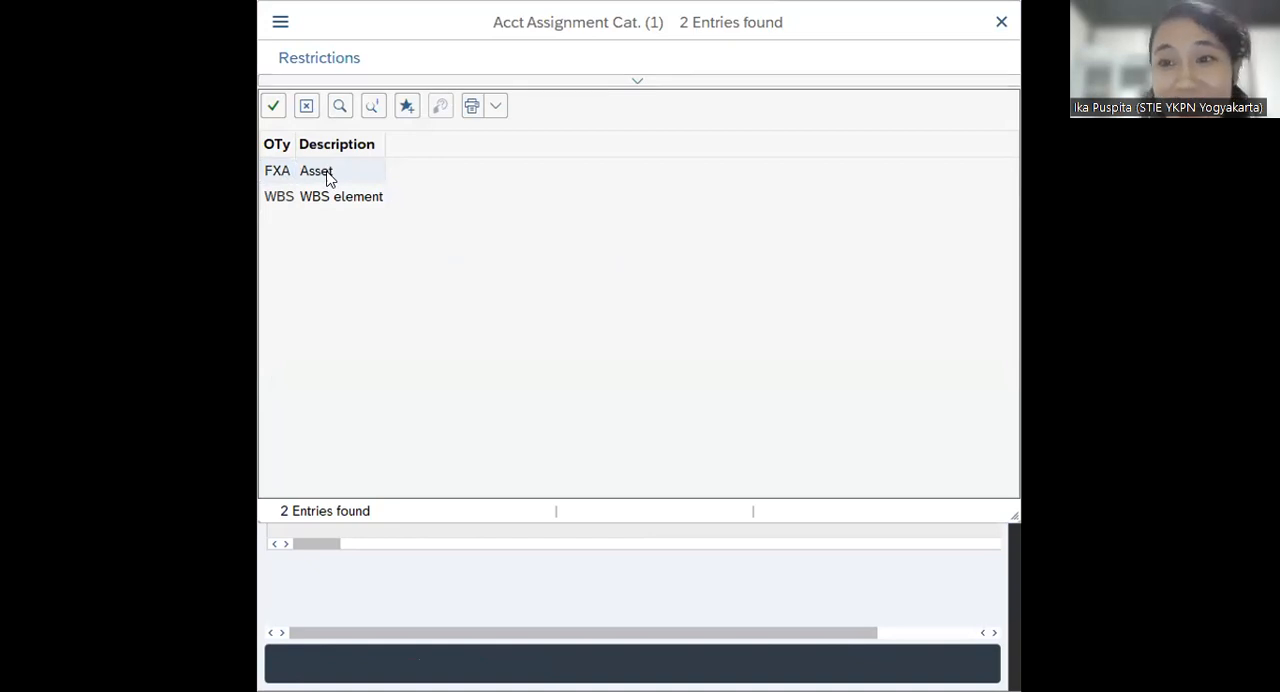
left_click(328, 176)
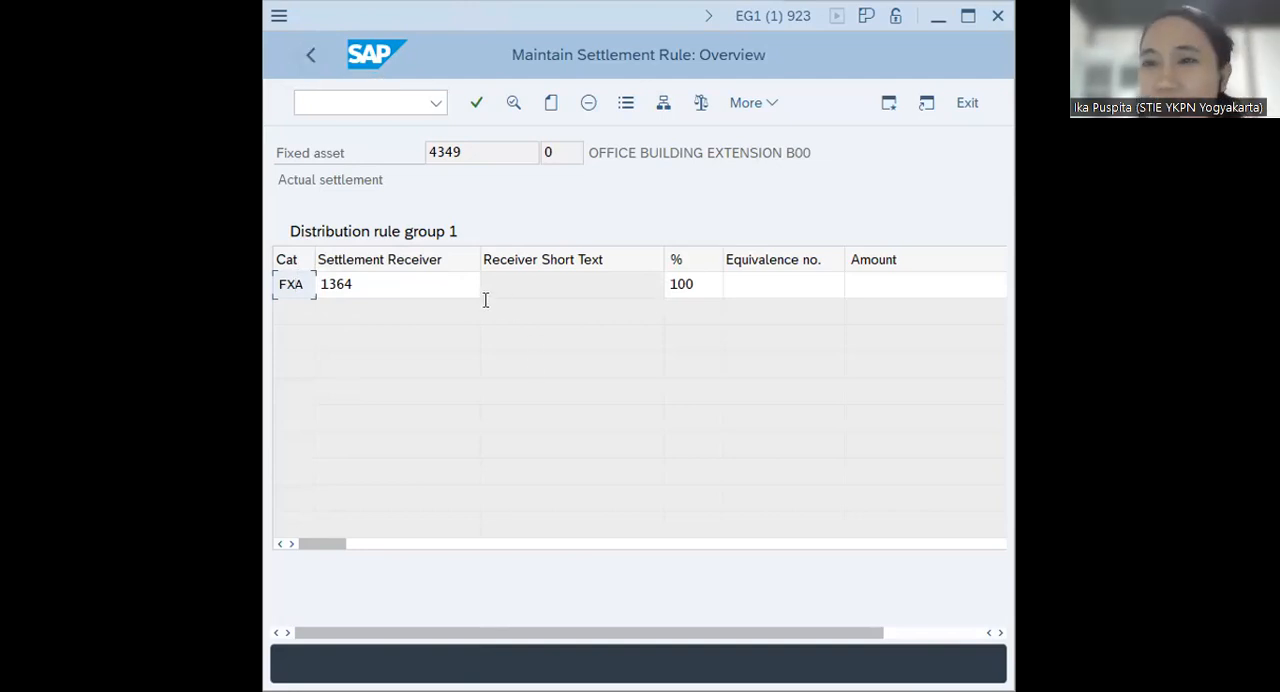
left_click(313, 53)
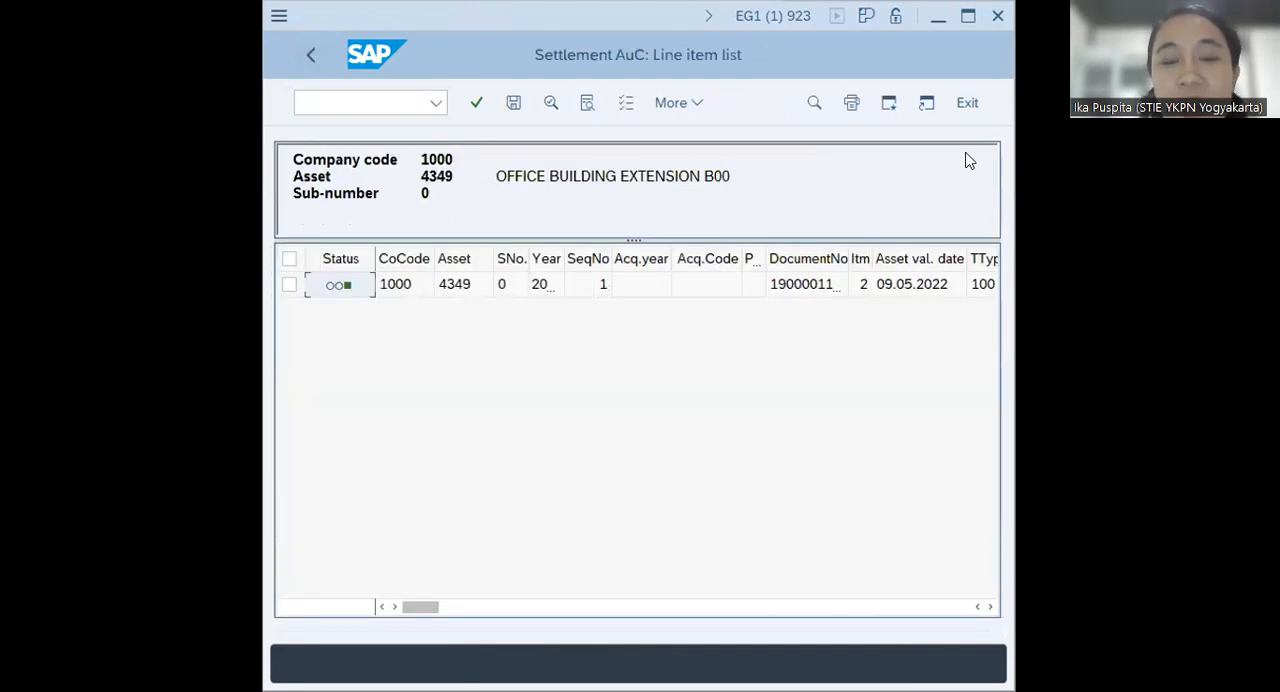
Save the distribution rules for asset 4349 and return to the SAP Easy Access menu
left_click(967, 16)
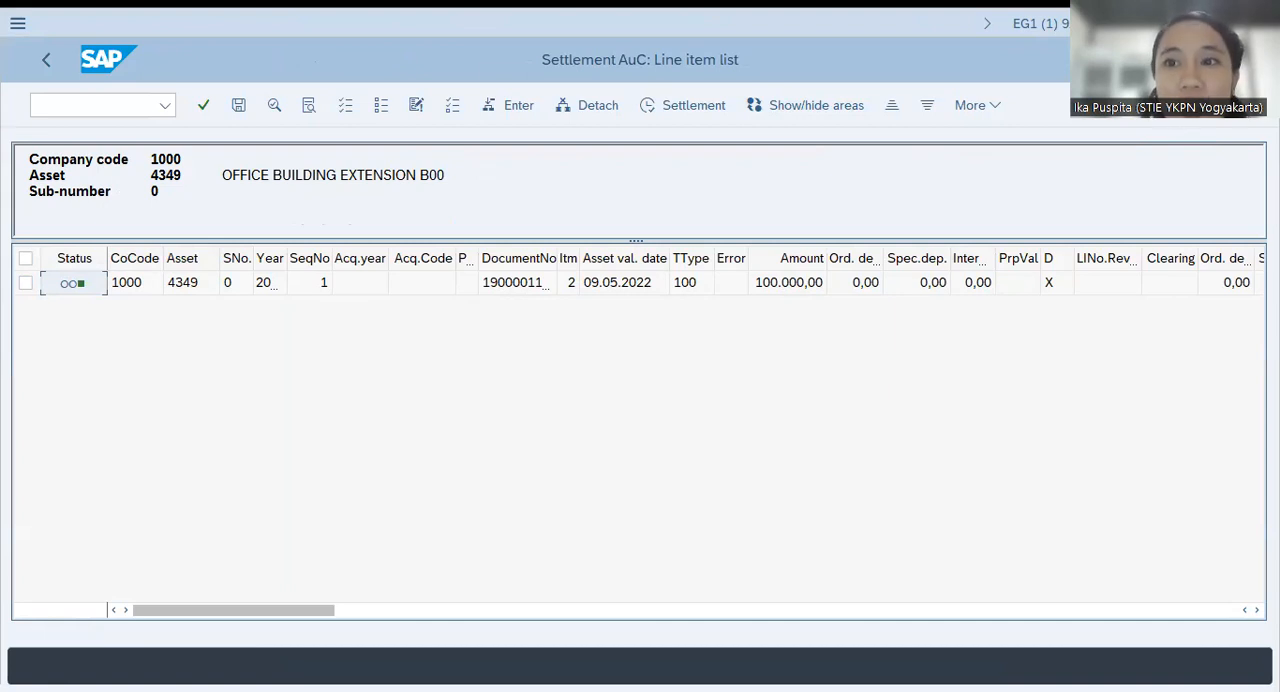
left_click(1235, 23)
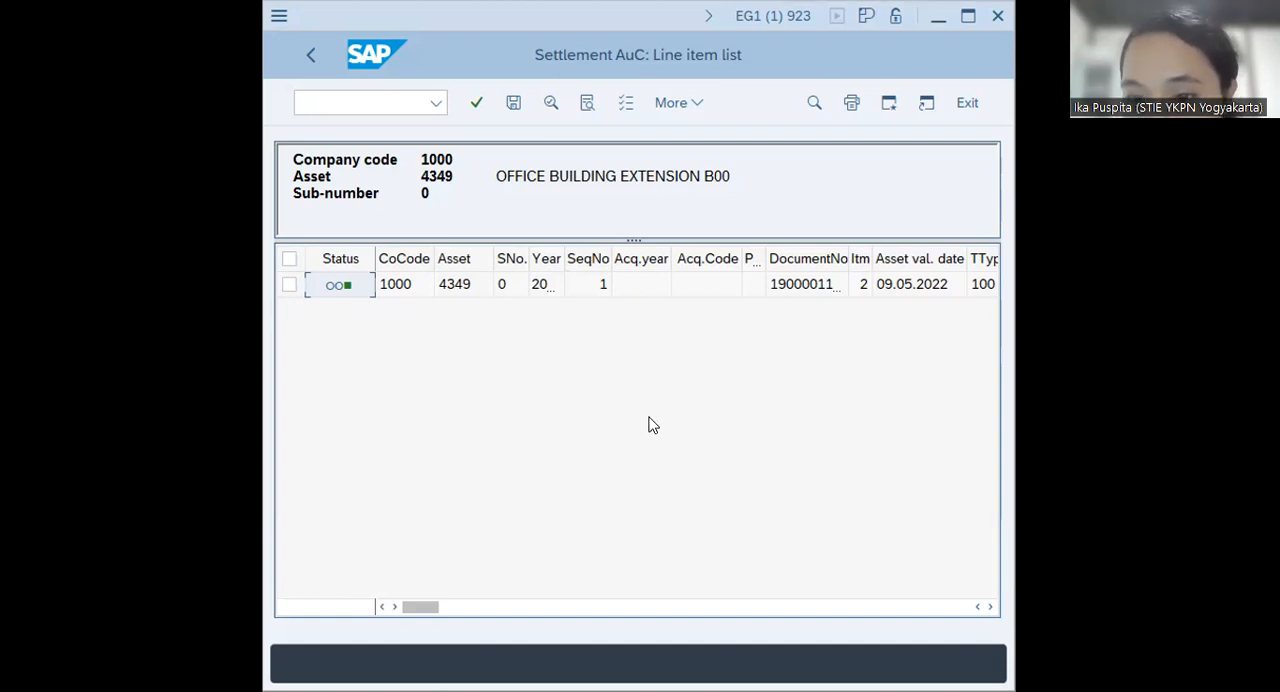
left_click(514, 107)
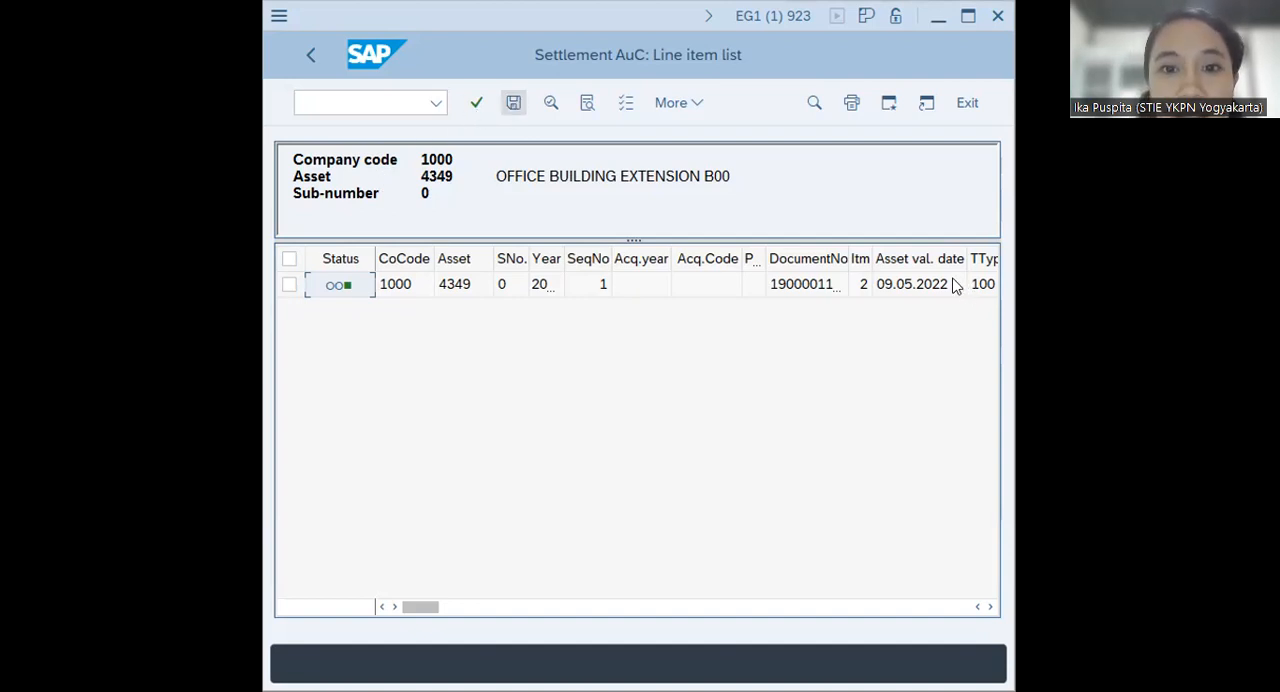
left_click_drag(908, 285, 686, 305)
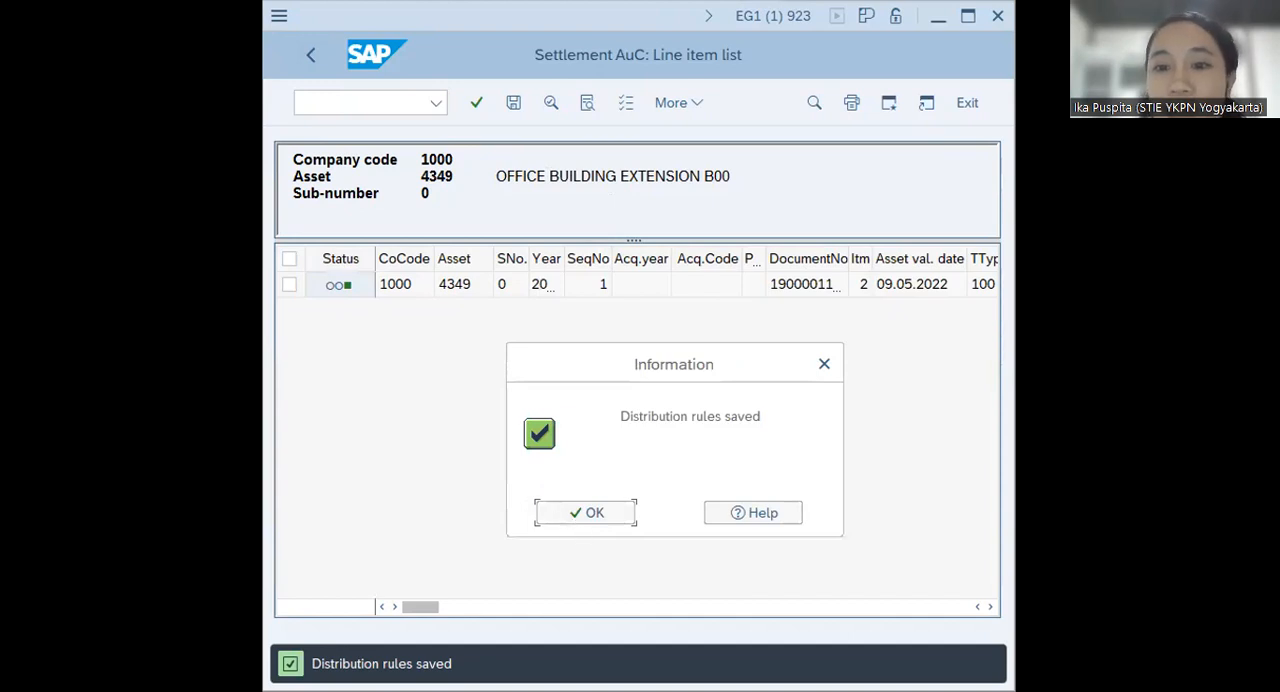
left_click(617, 512)
type("/N")
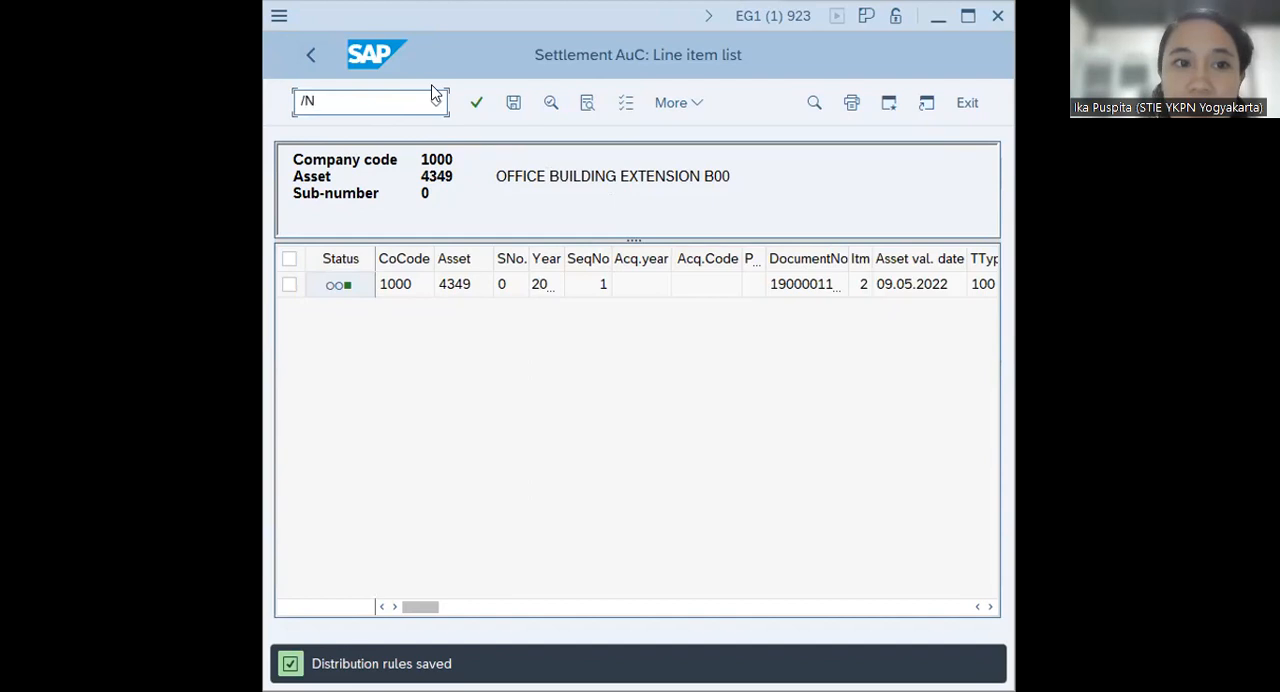
key("Return")
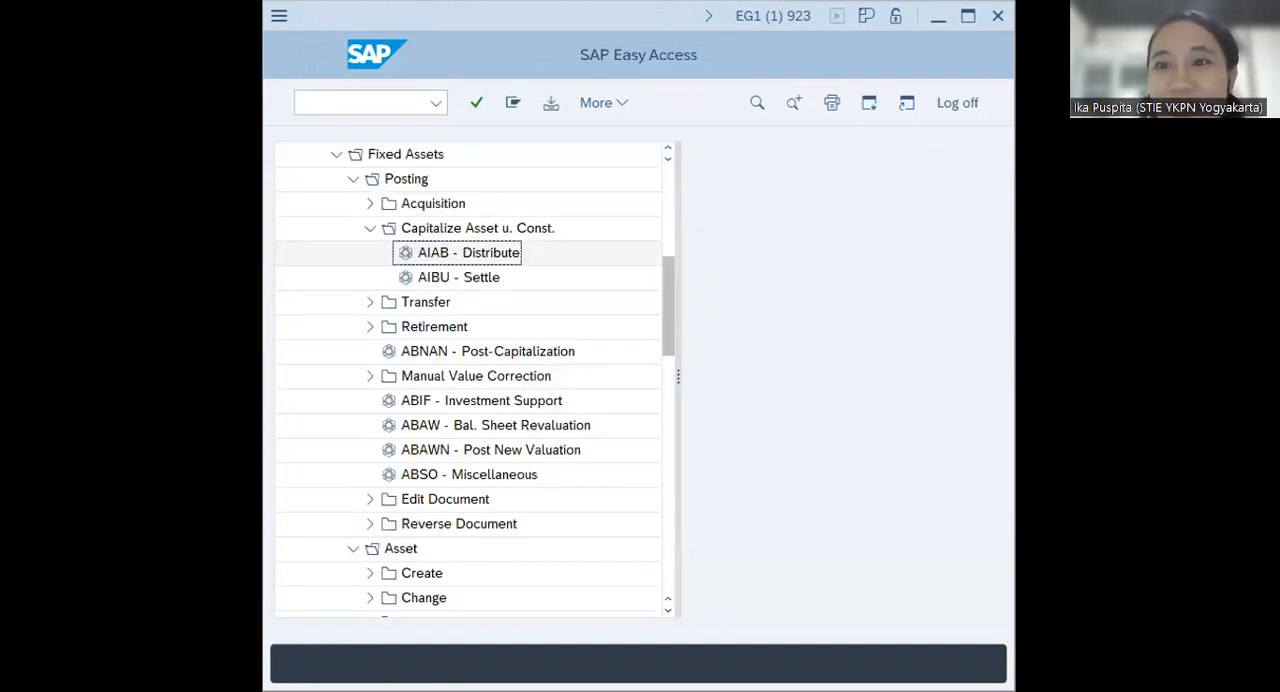
Open the AIBU - Settle transaction for capitalizing assets under construction, found in the Fixed Assets posting functions
key("alt+Tab")
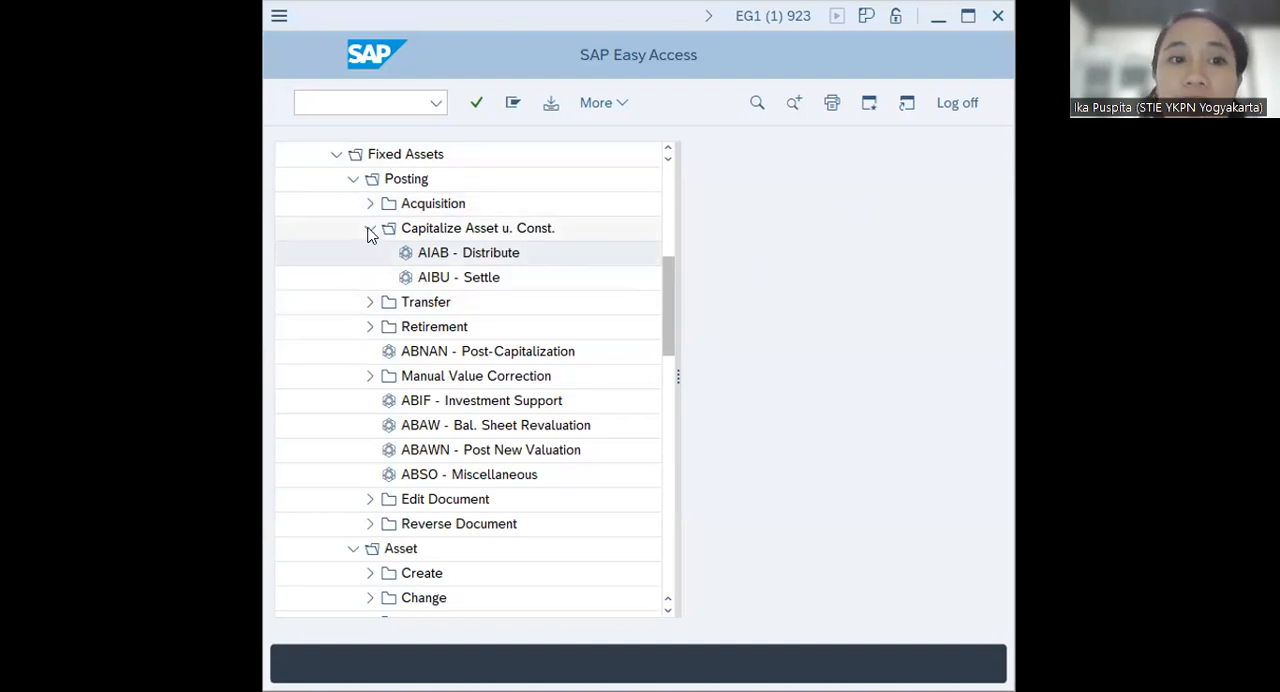
left_click(336, 156)
scroll(355, 278, "up", 2)
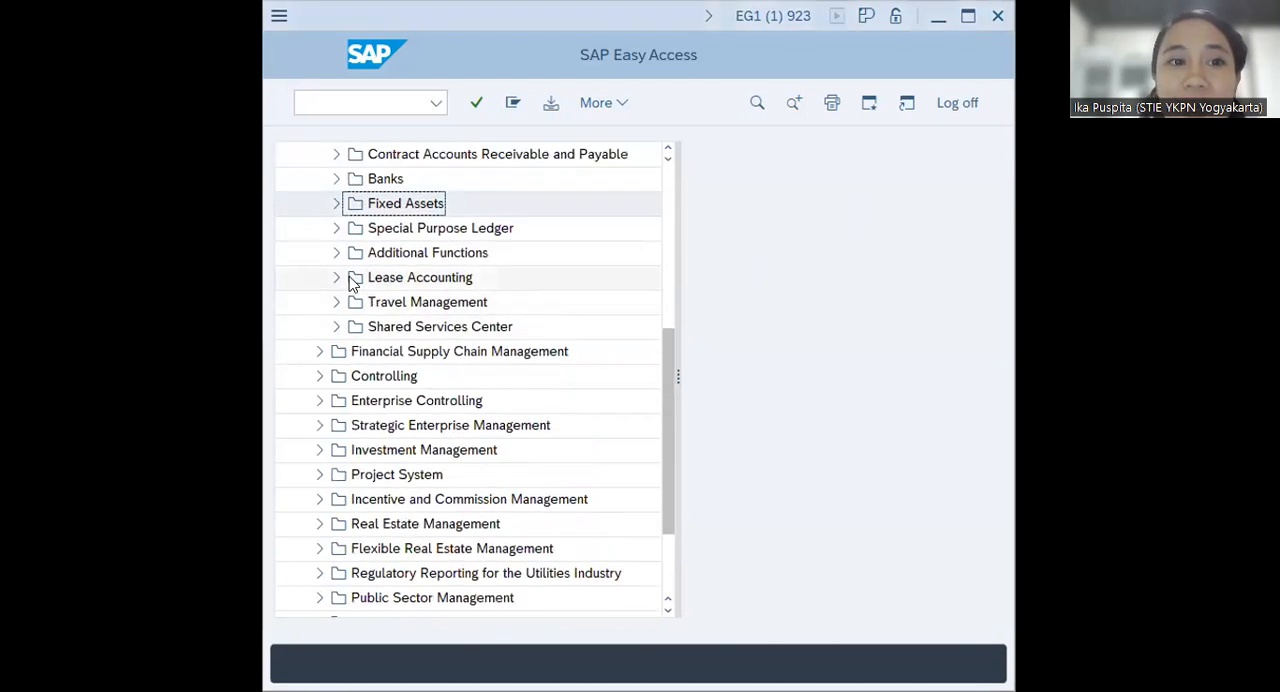
scroll(355, 285, "up", 3)
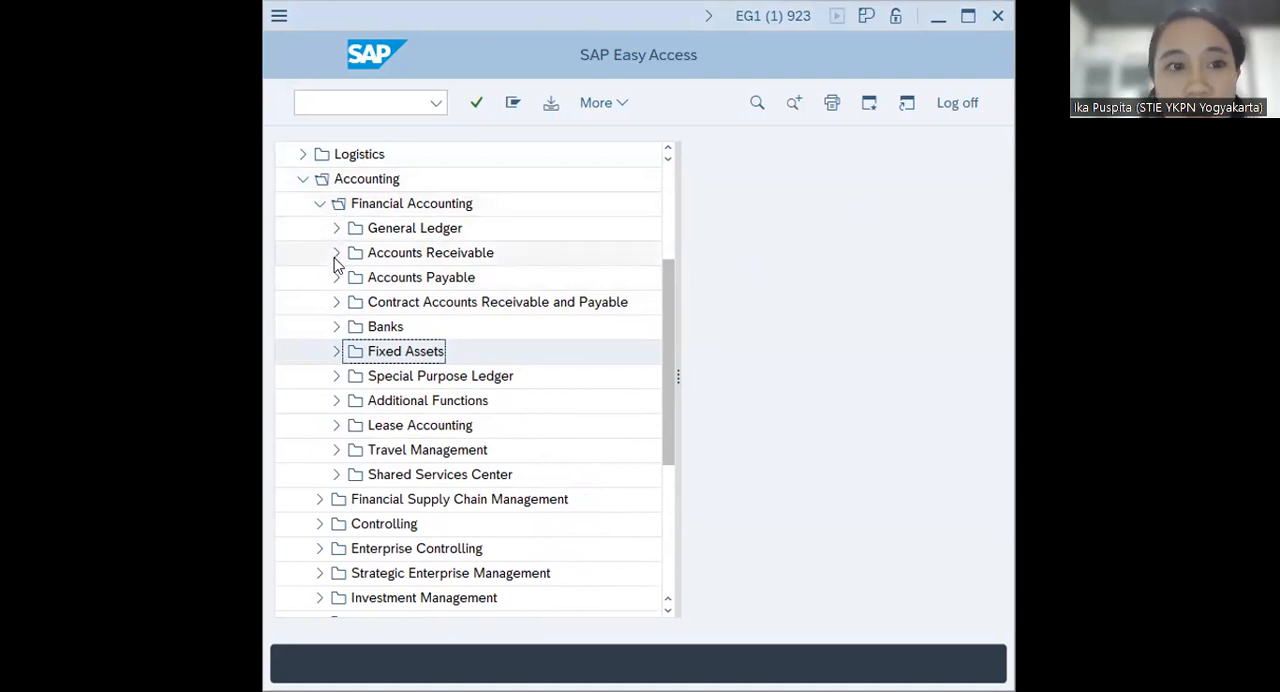
left_click(337, 351)
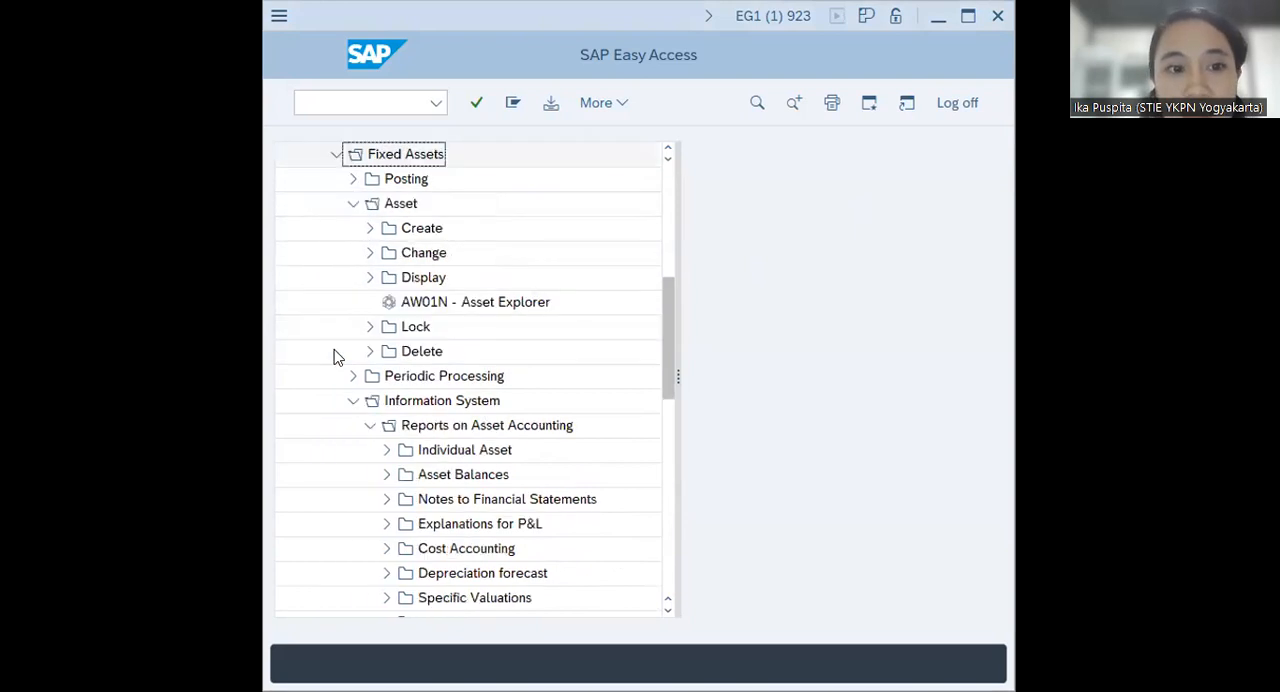
left_click(351, 180)
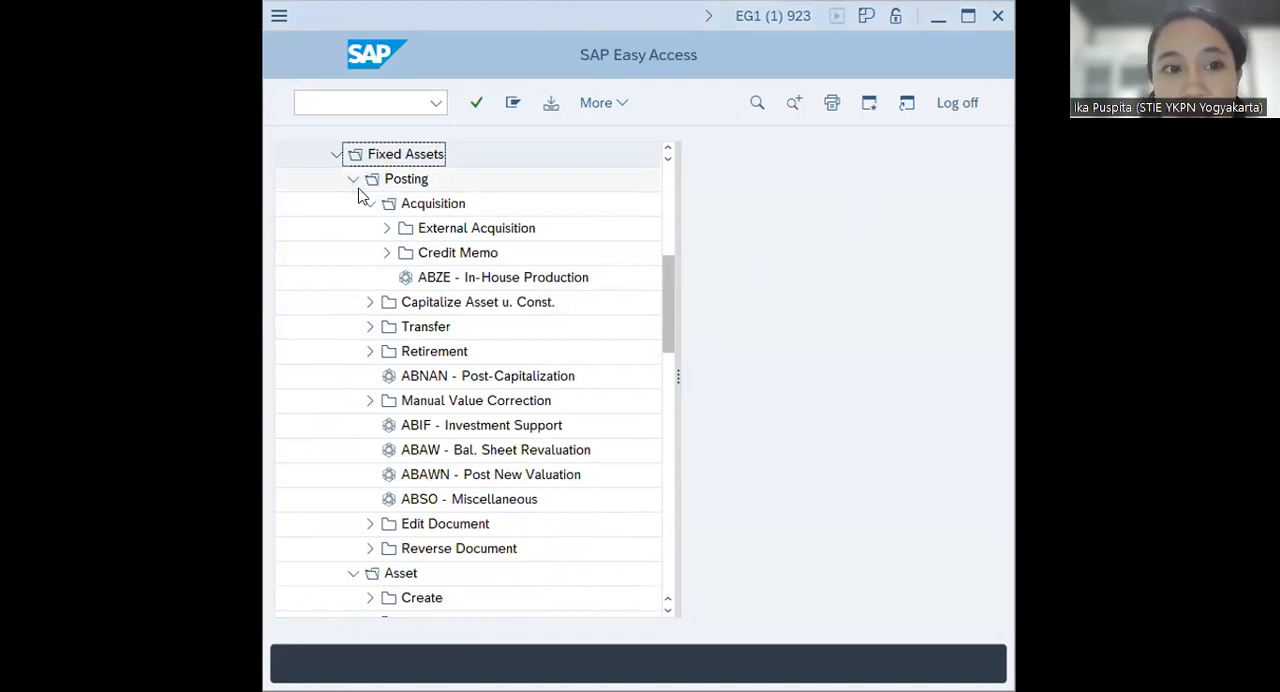
left_click(370, 303)
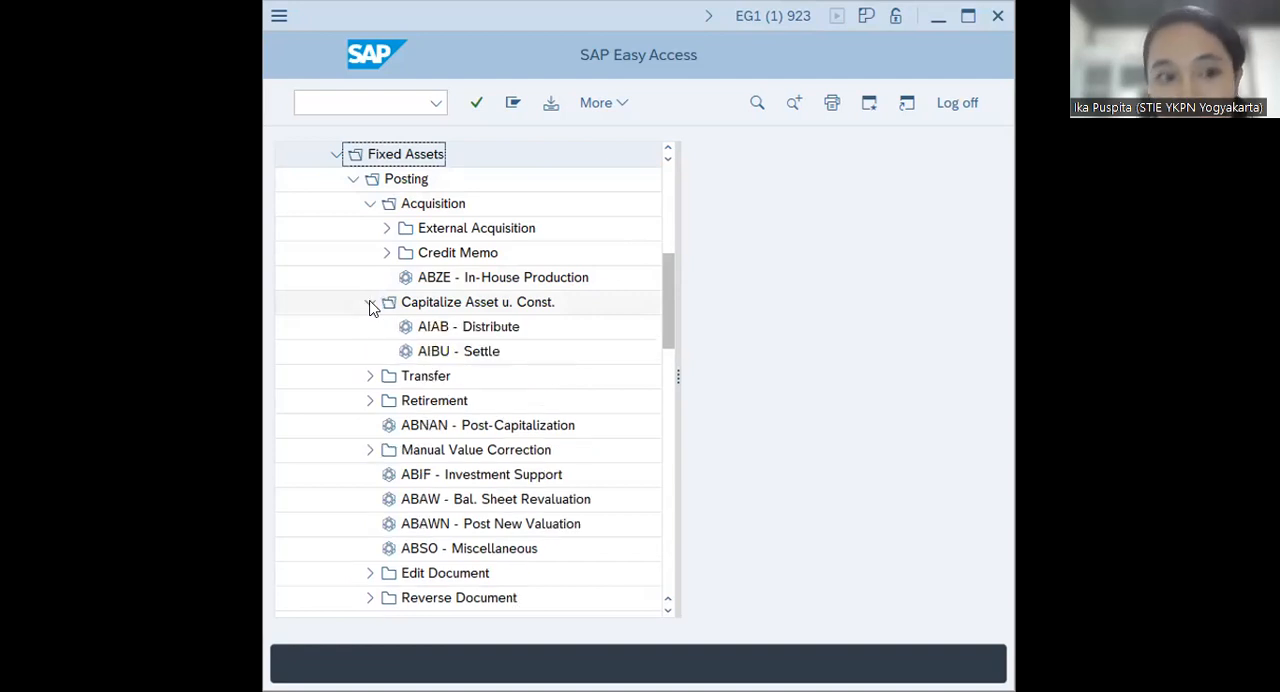
left_click(430, 351)
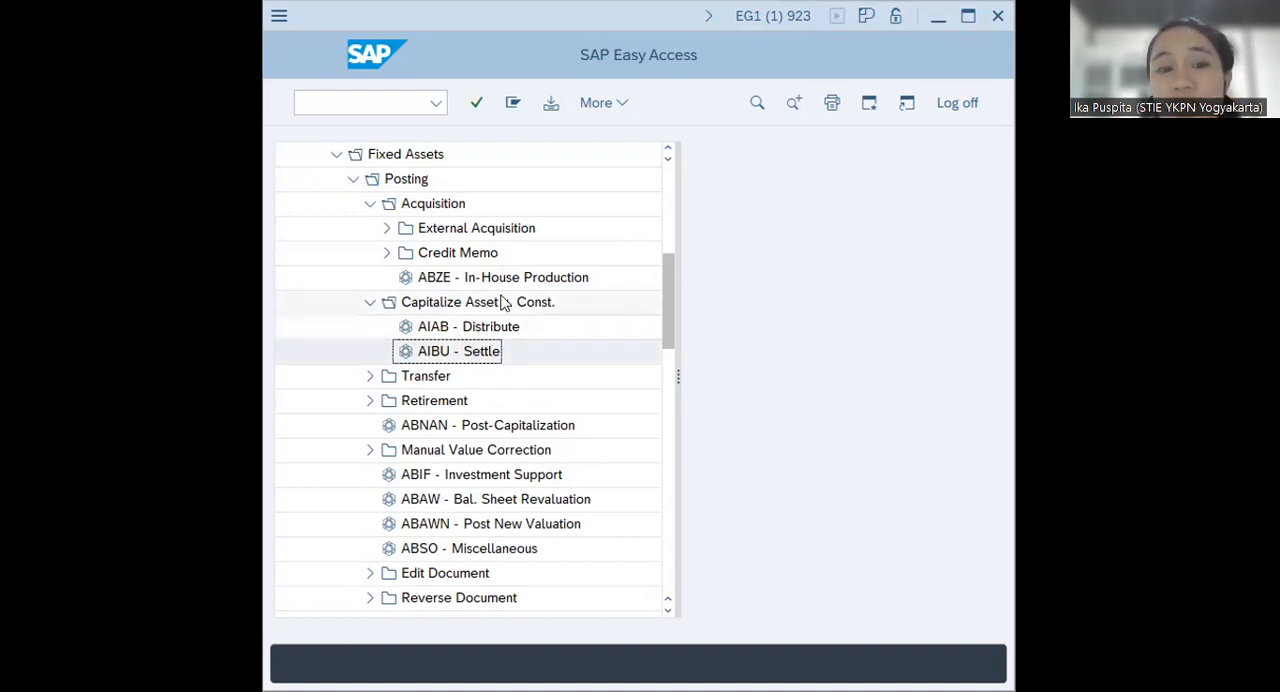
double_click(476, 358)
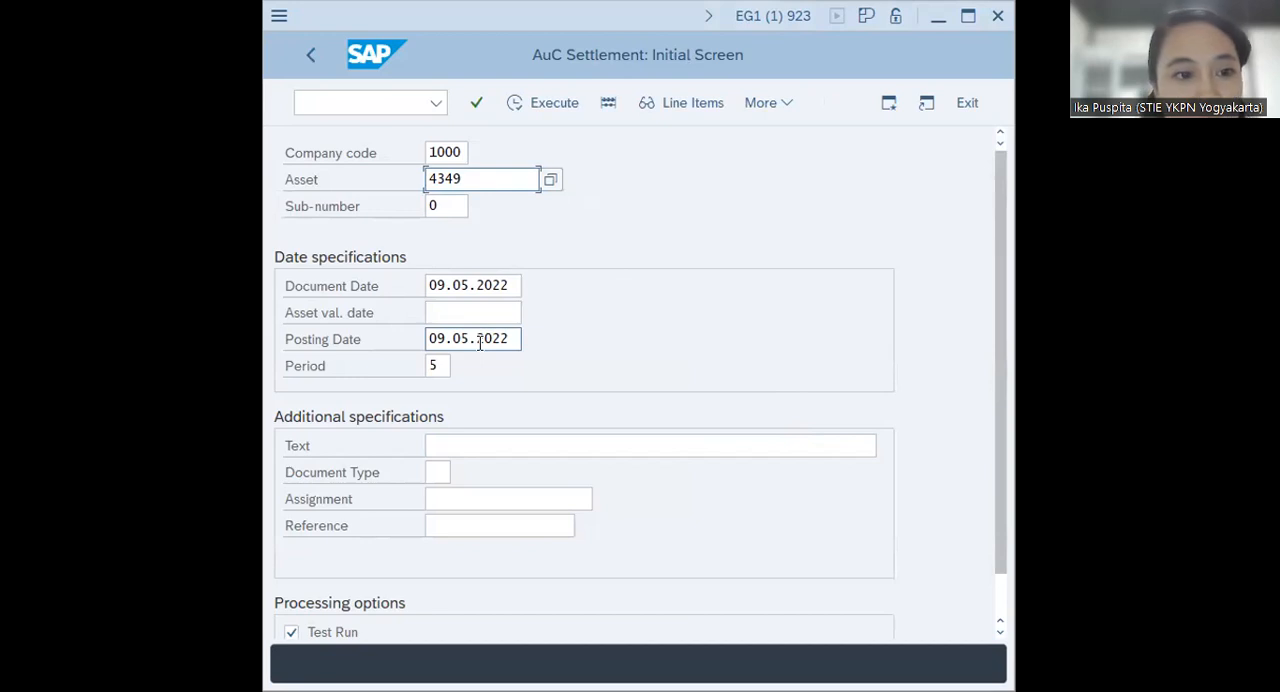
Enter COMPLETION OF ADDITION as the settlement text and turn off the test run
left_click(486, 443)
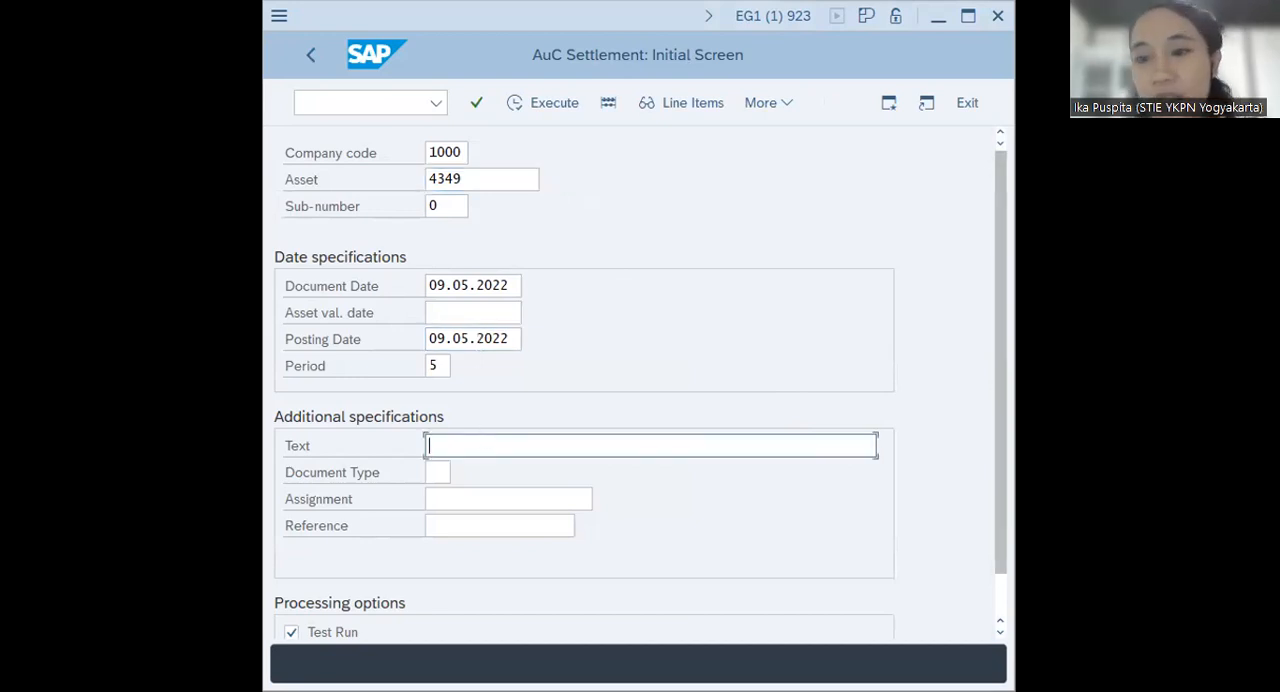
type("COMPL")
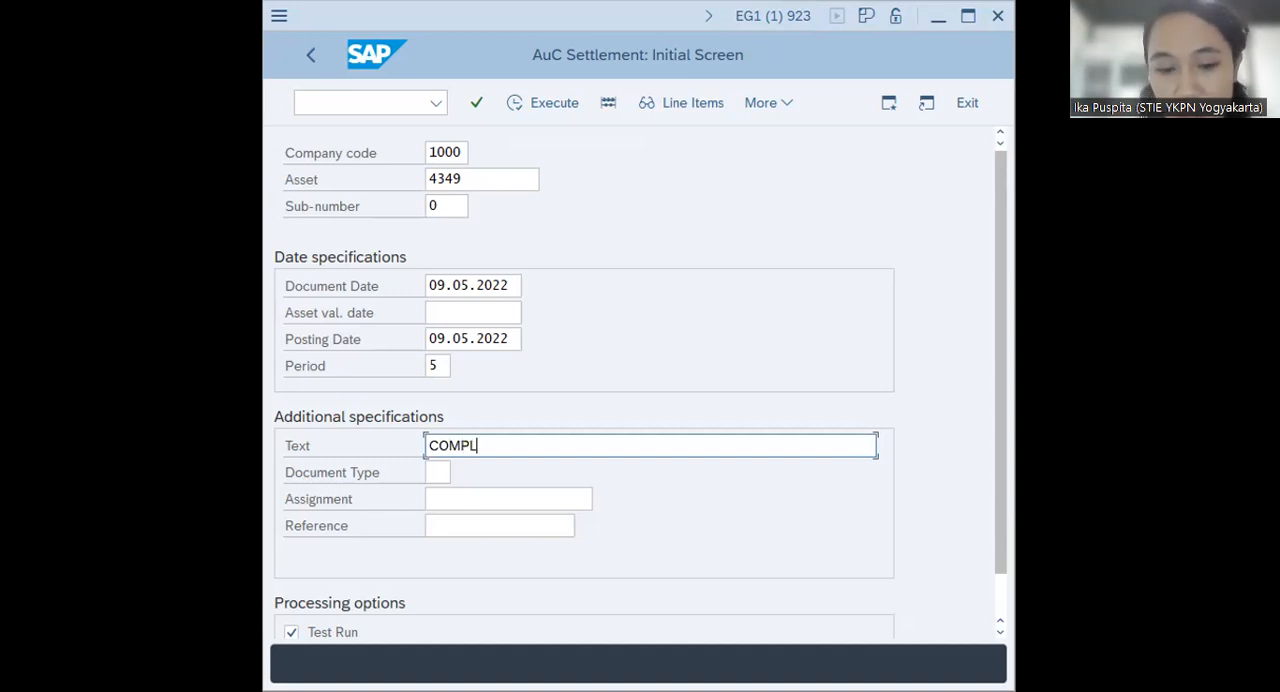
type("ETION OF ")
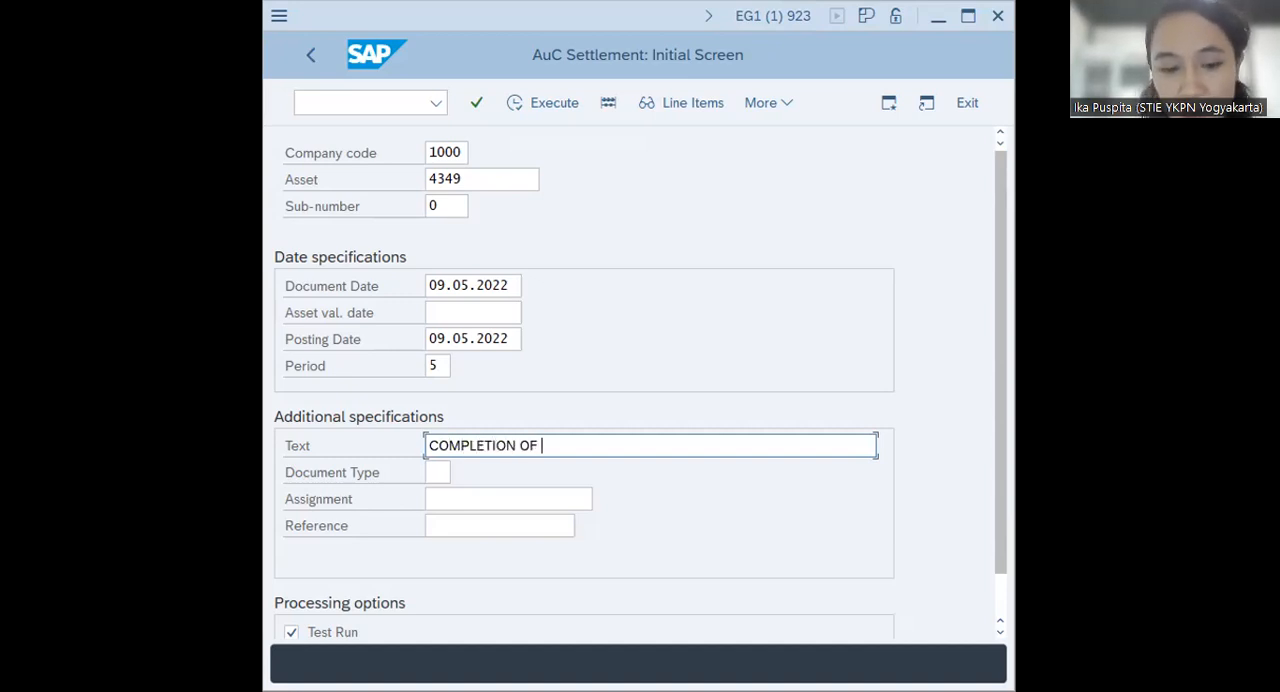
type("ADDITION")
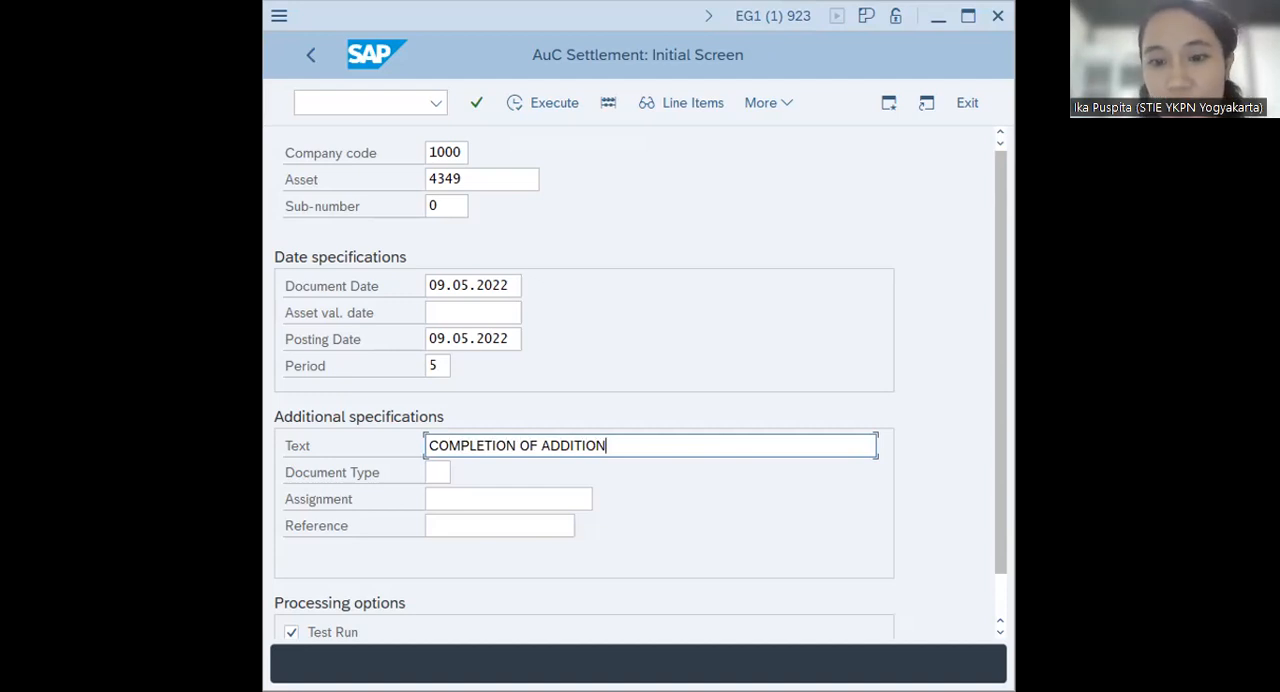
scroll(466, 470, "down", 1)
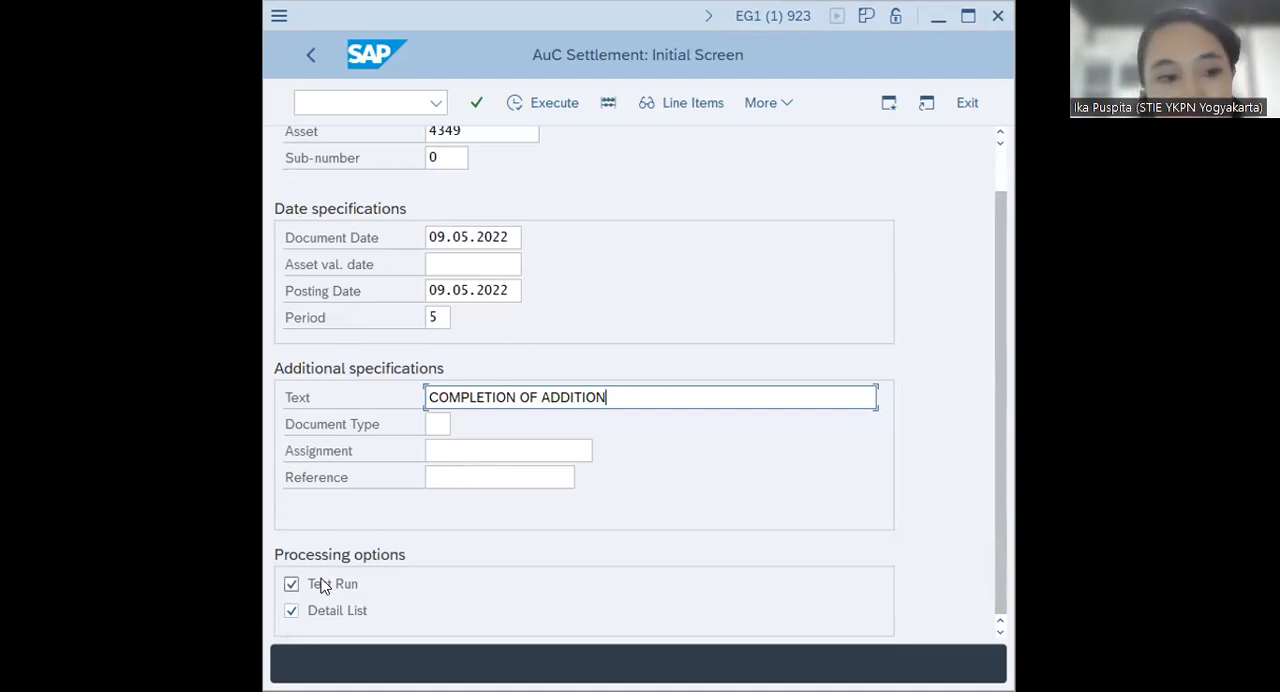
left_click(291, 585)
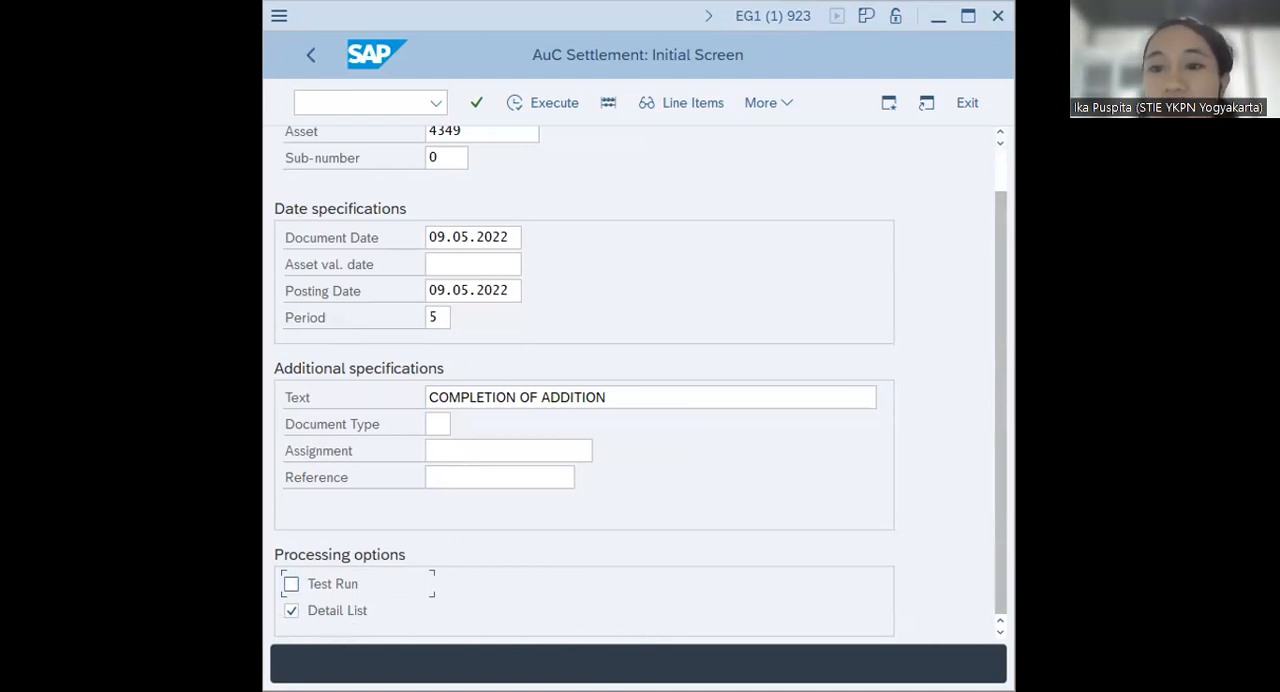
Execute the settlement of asset 4349, acknowledge the posting, and return to the SAP Easy Access menu
left_click(512, 103)
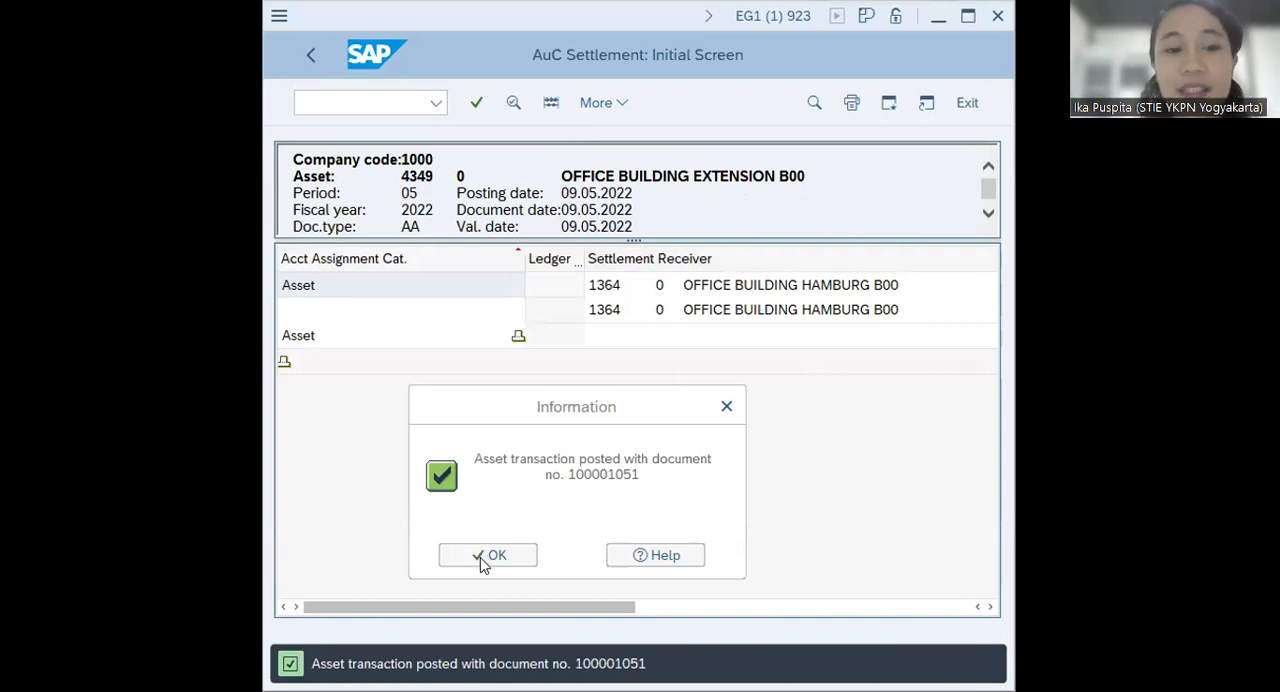
key("Return")
left_click(362, 100)
type("/")
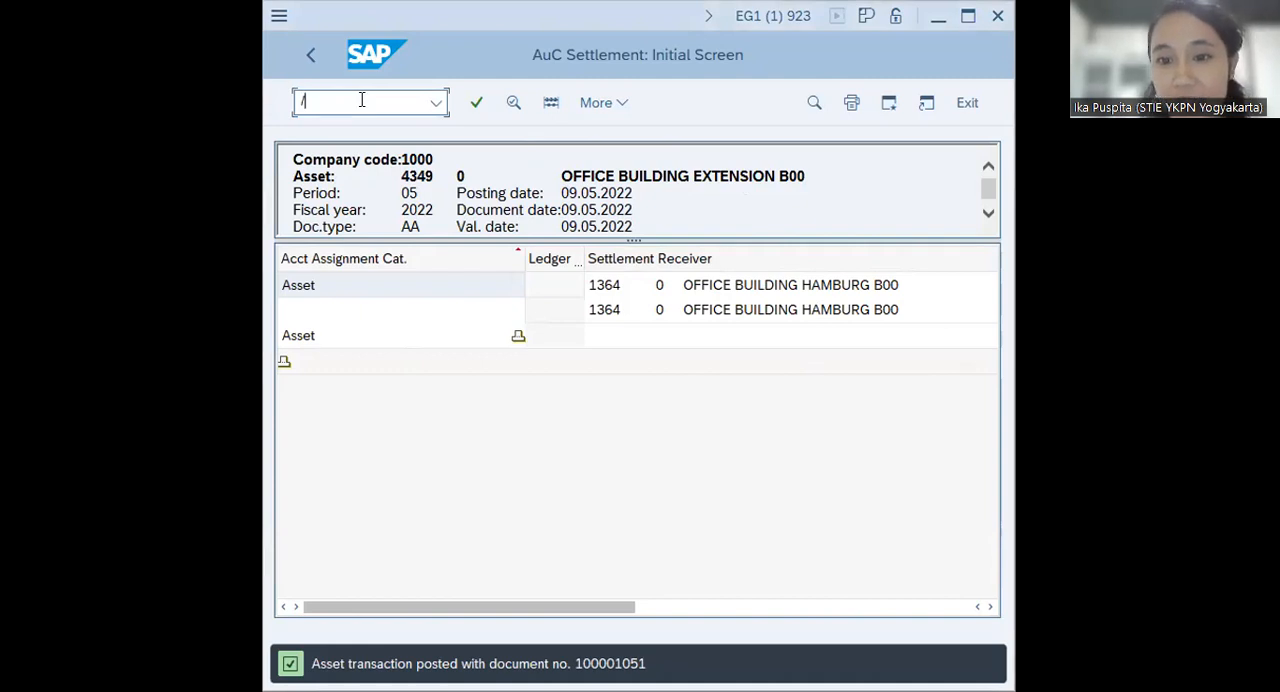
type("n")
key("Return")
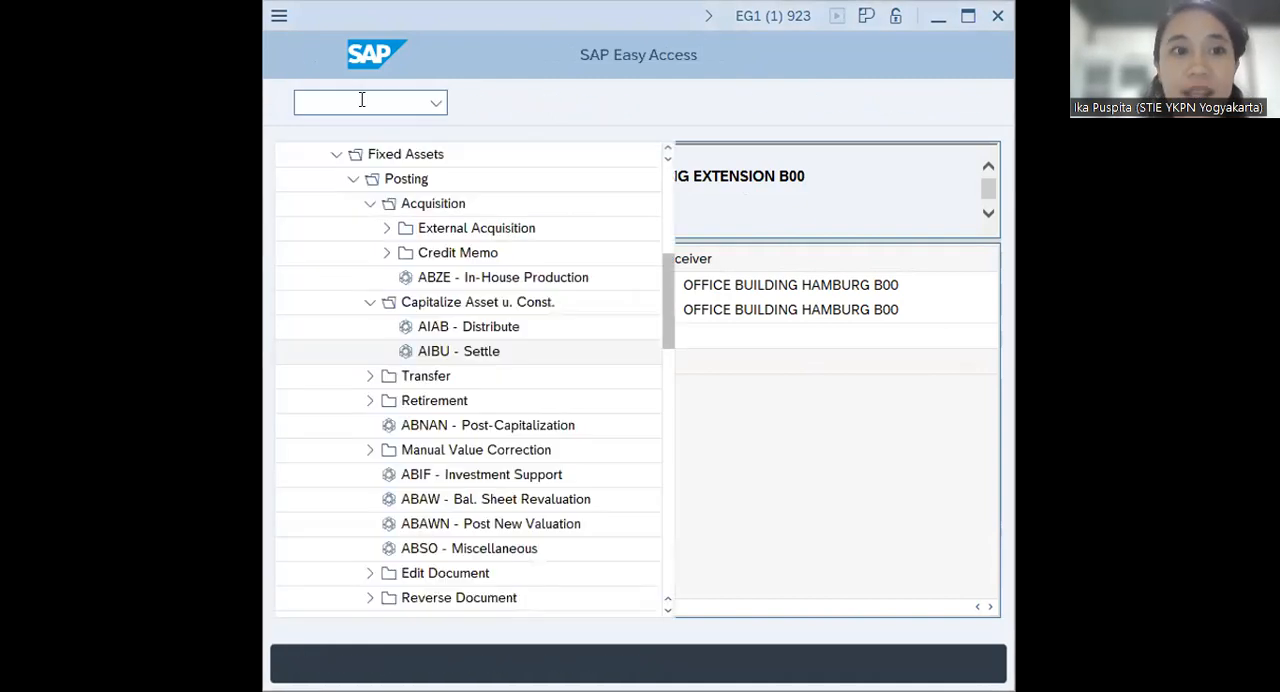
Open the AW01N - Asset Explorer transaction, found in the Asset functions of Fixed Assets
left_click(370, 203)
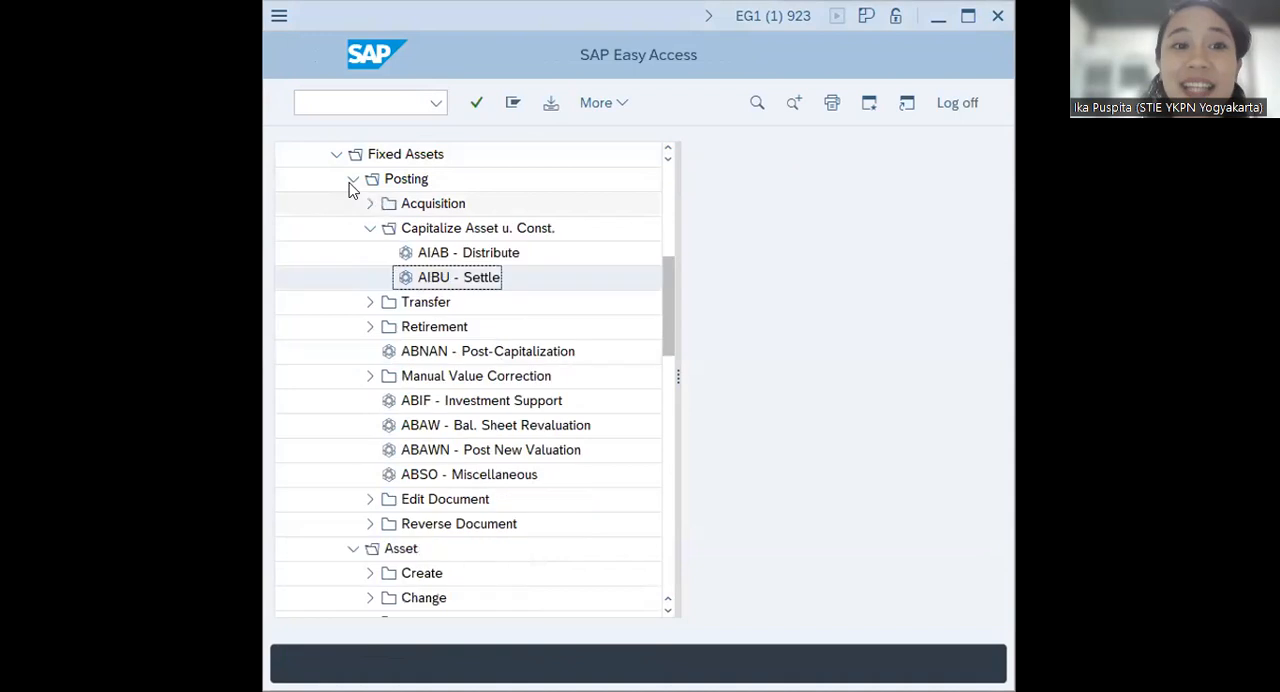
left_click(353, 179)
left_click(336, 155)
scroll(297, 257, "up", 5)
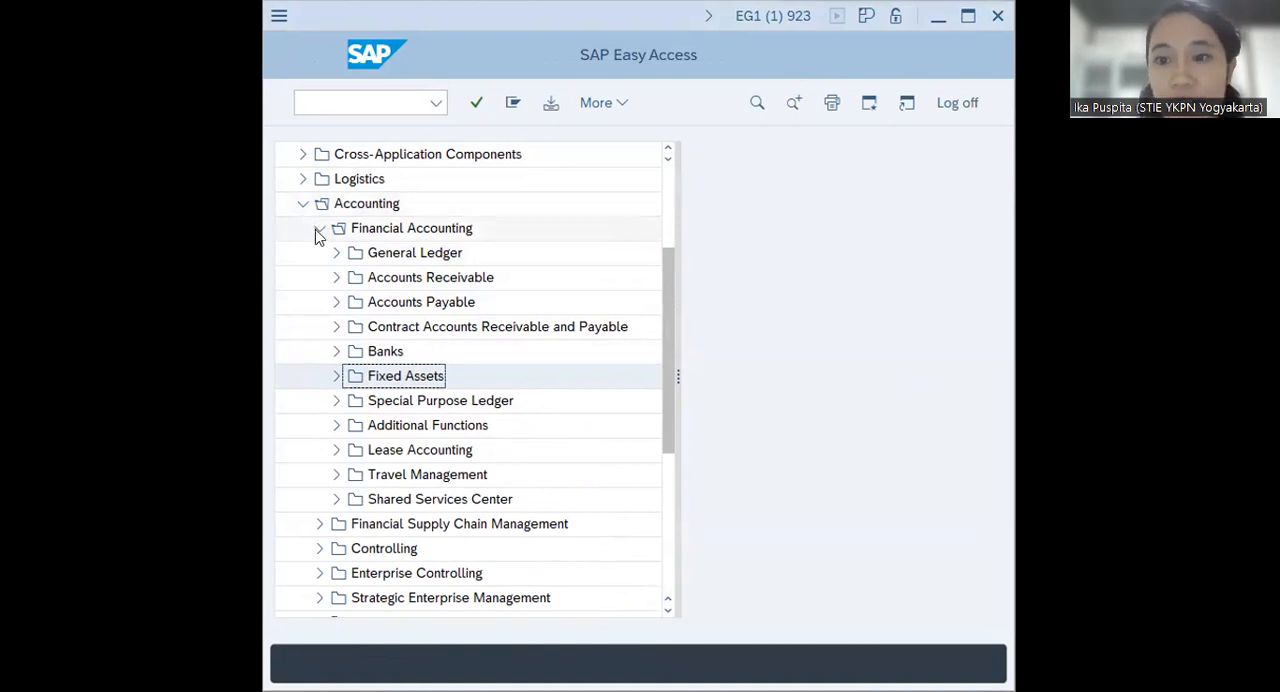
left_click(336, 376)
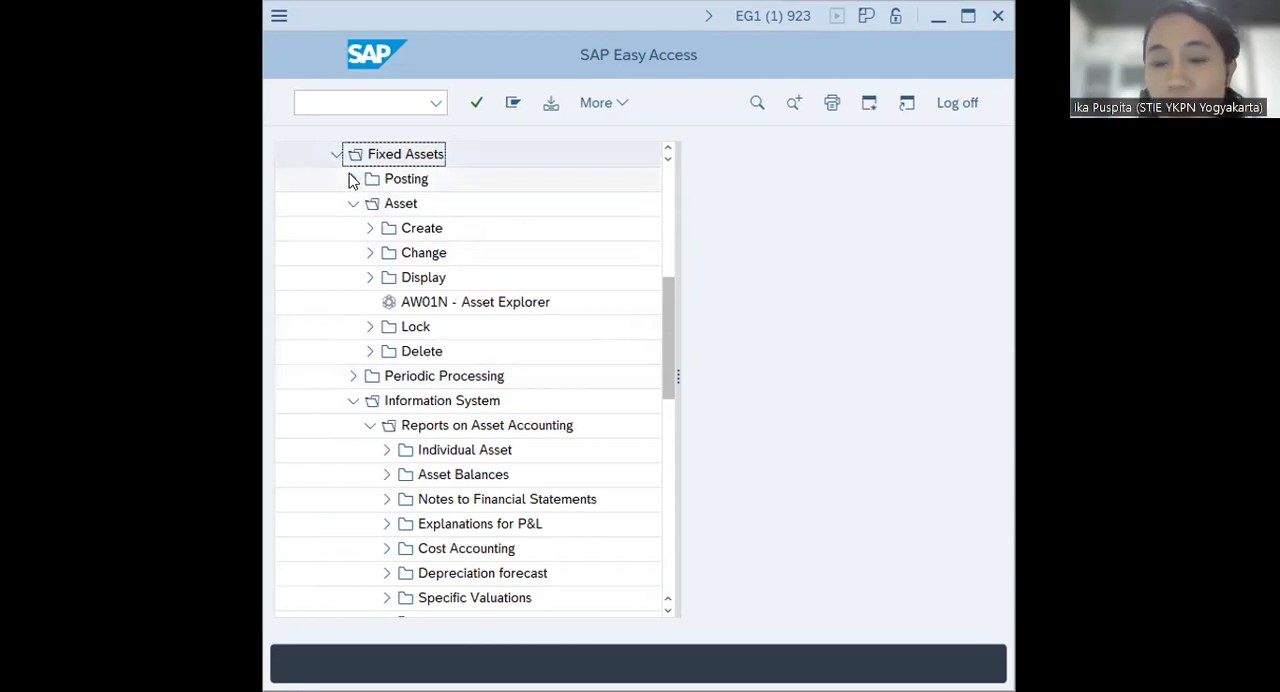
left_click(353, 204)
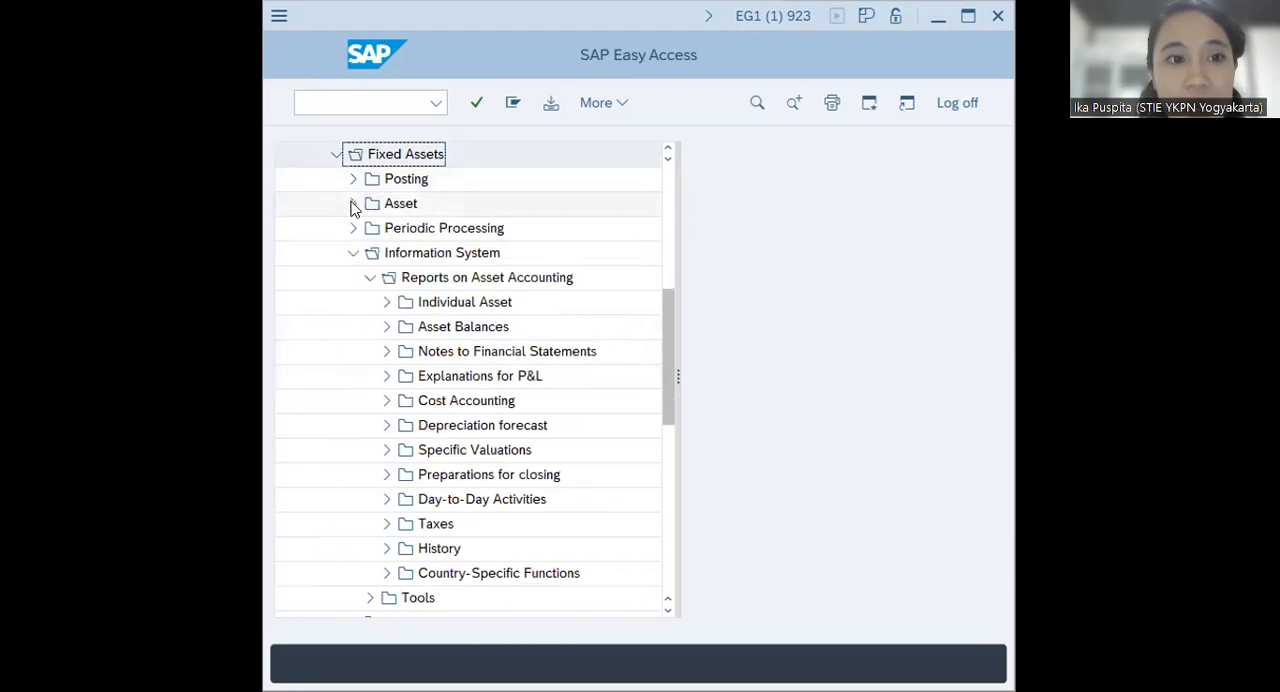
left_click(353, 204)
left_click(445, 303)
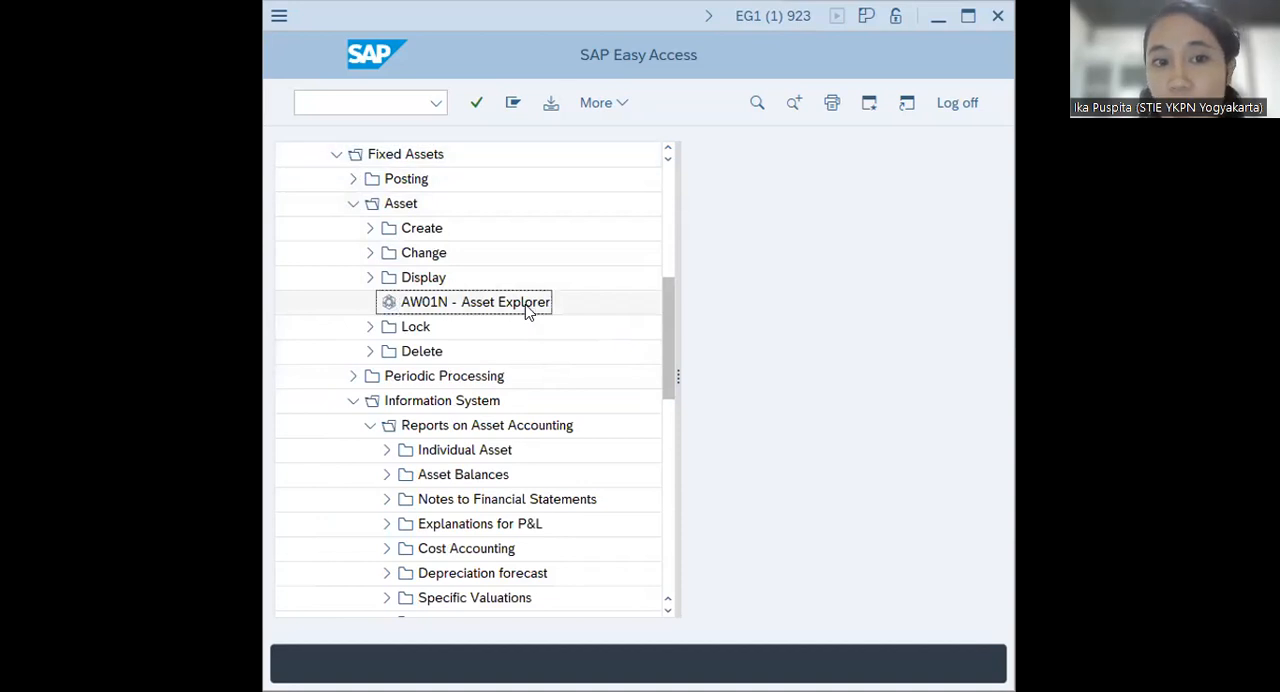
double_click(449, 293)
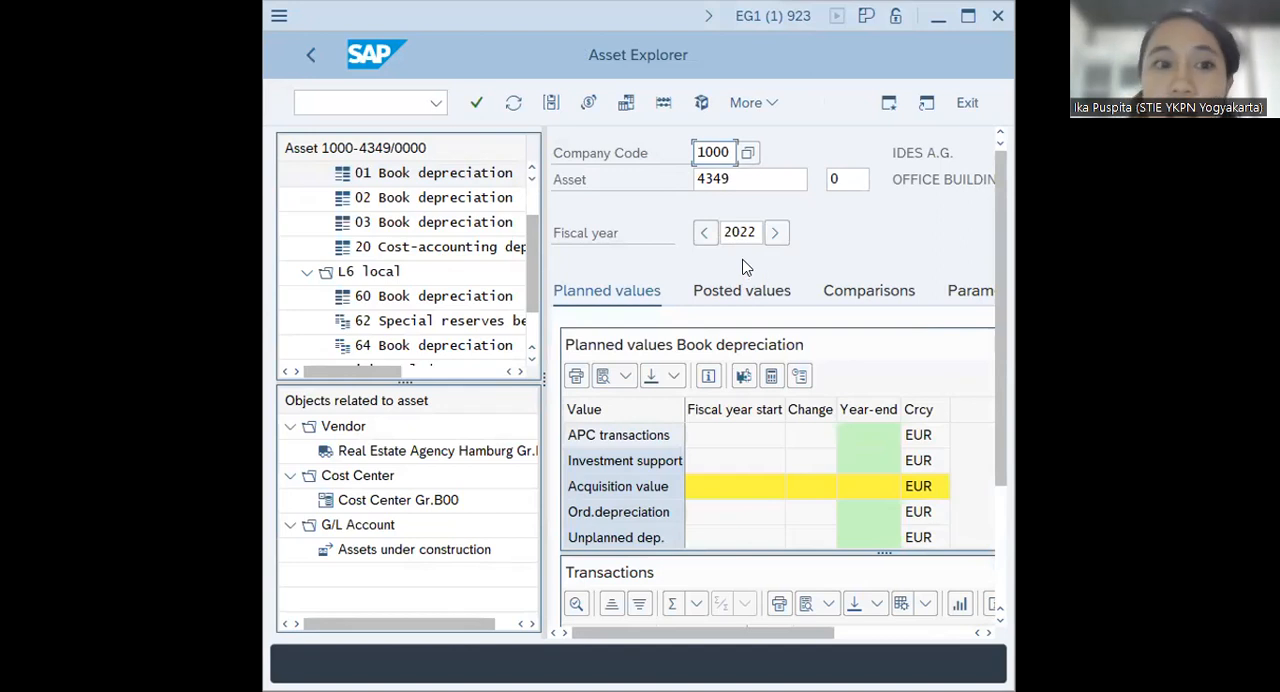
Examine the description, planned book depreciation values and transactions of asset 4349 for fiscal year 2022
left_click(744, 178)
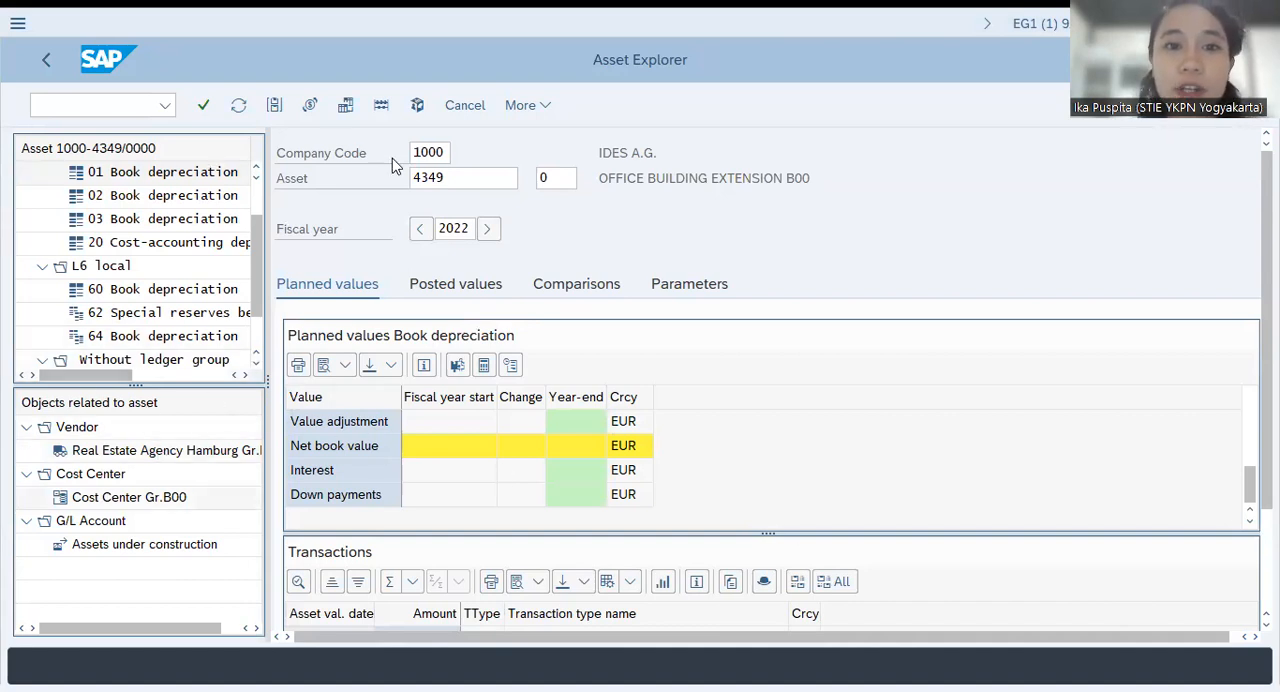
triple_click(600, 178)
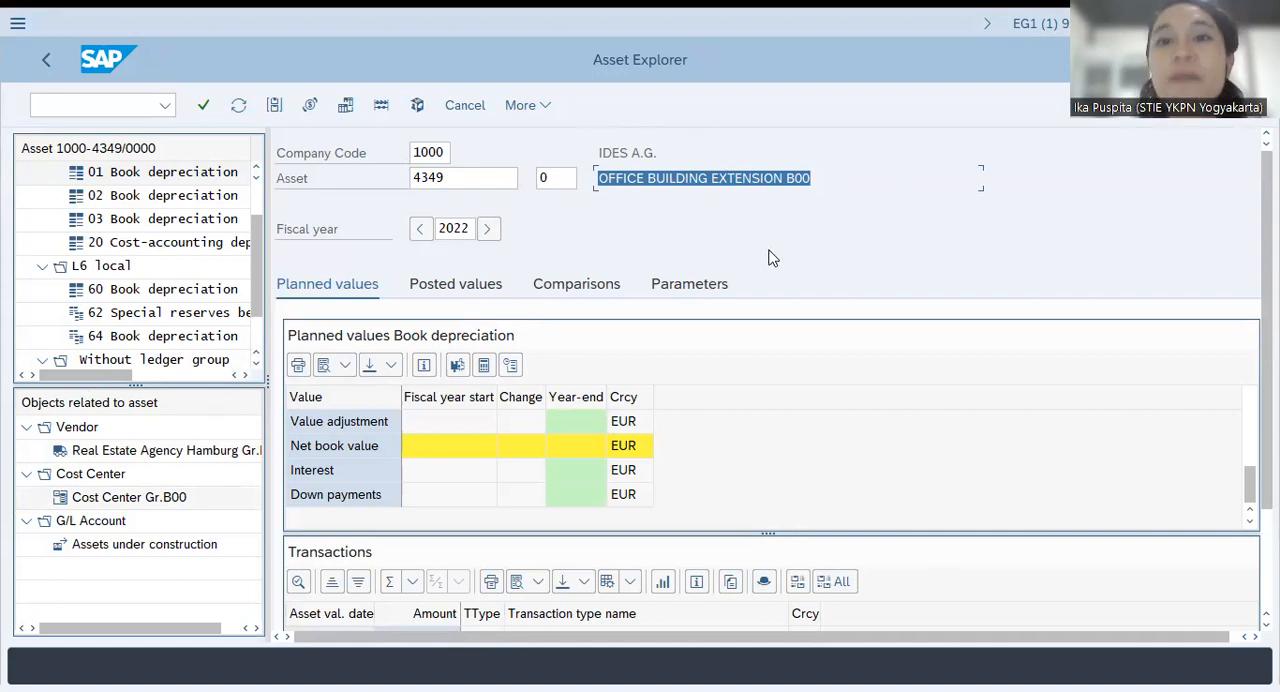
scroll(566, 449, "up", 5)
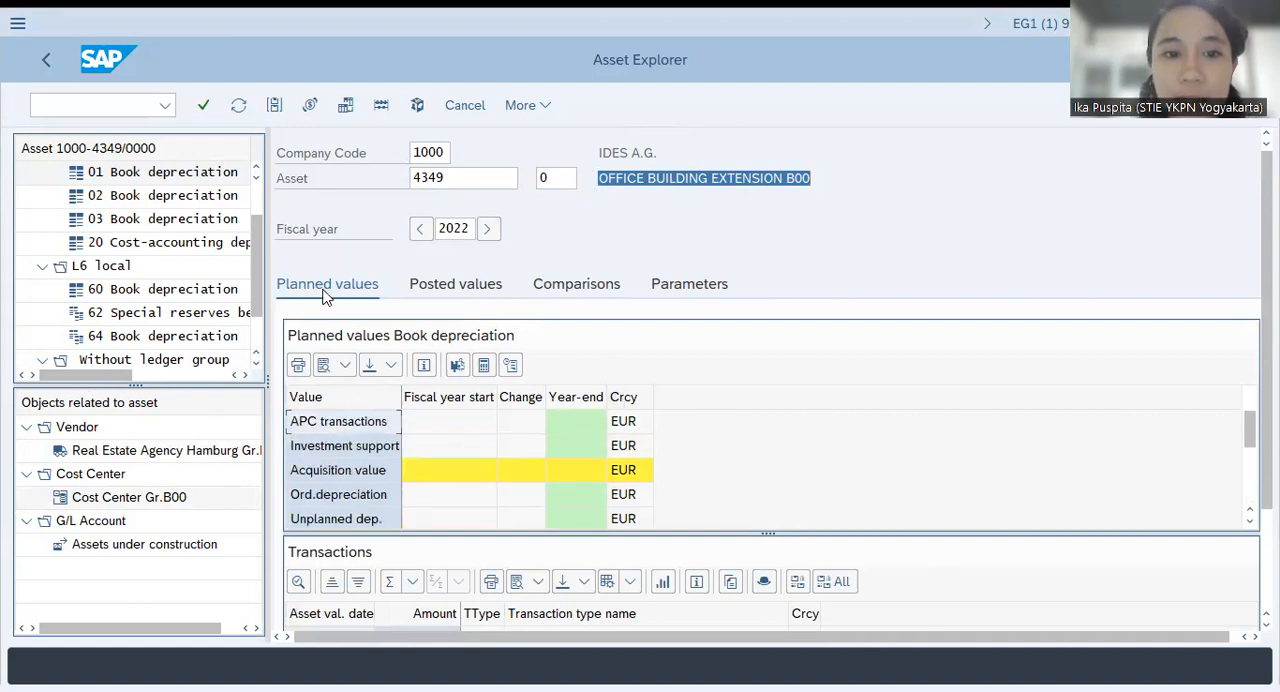
scroll(535, 440, "down", 5)
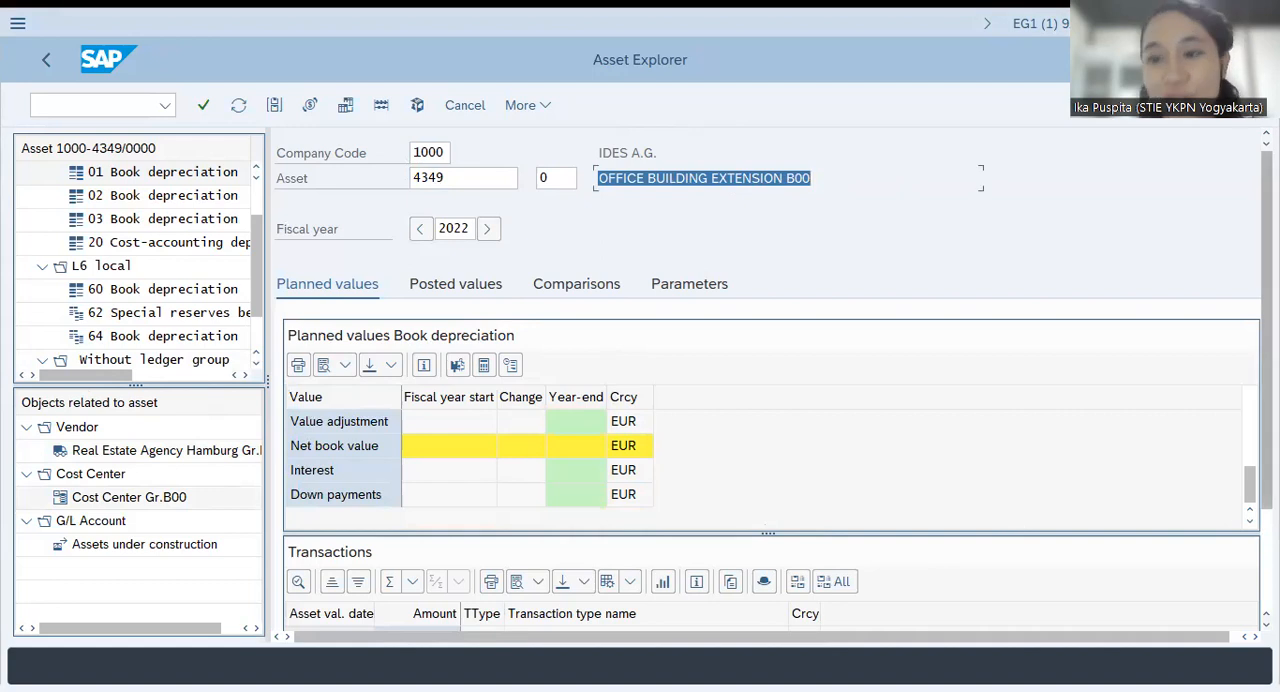
scroll(774, 379, "down", 3)
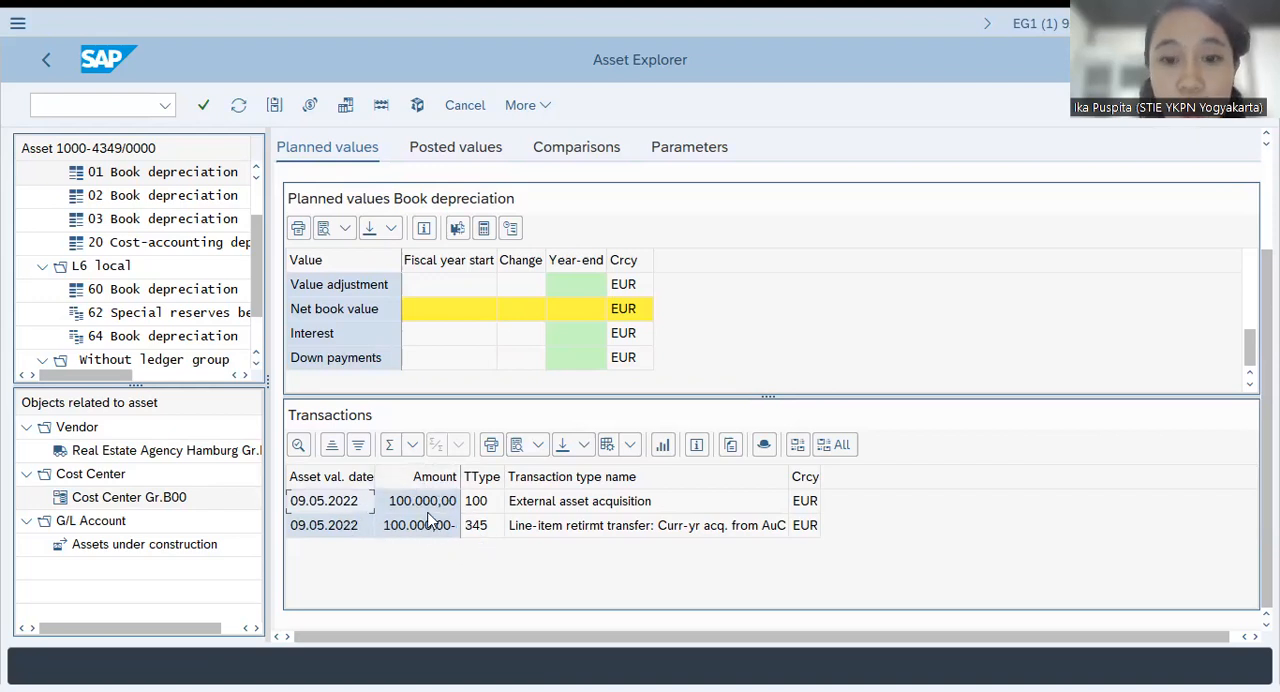
left_click(394, 383)
scroll(592, 322, "up", 5)
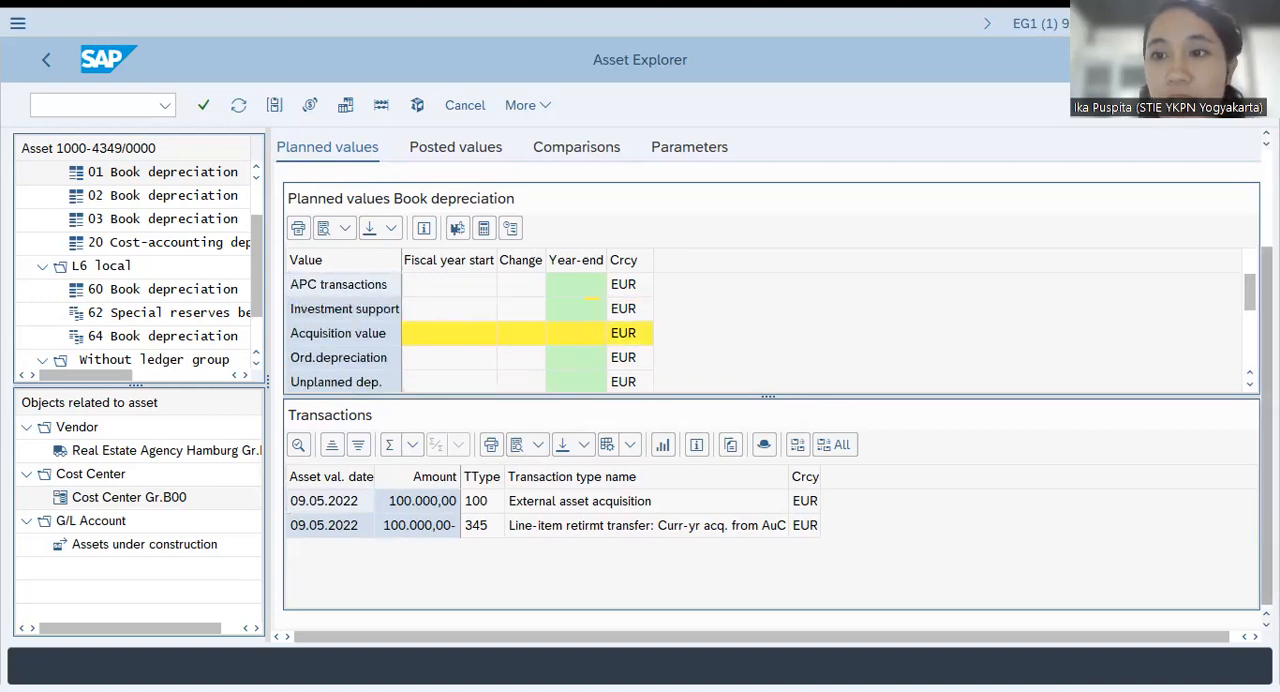
scroll(580, 300, "up", 2)
scroll(770, 380, "up", 1)
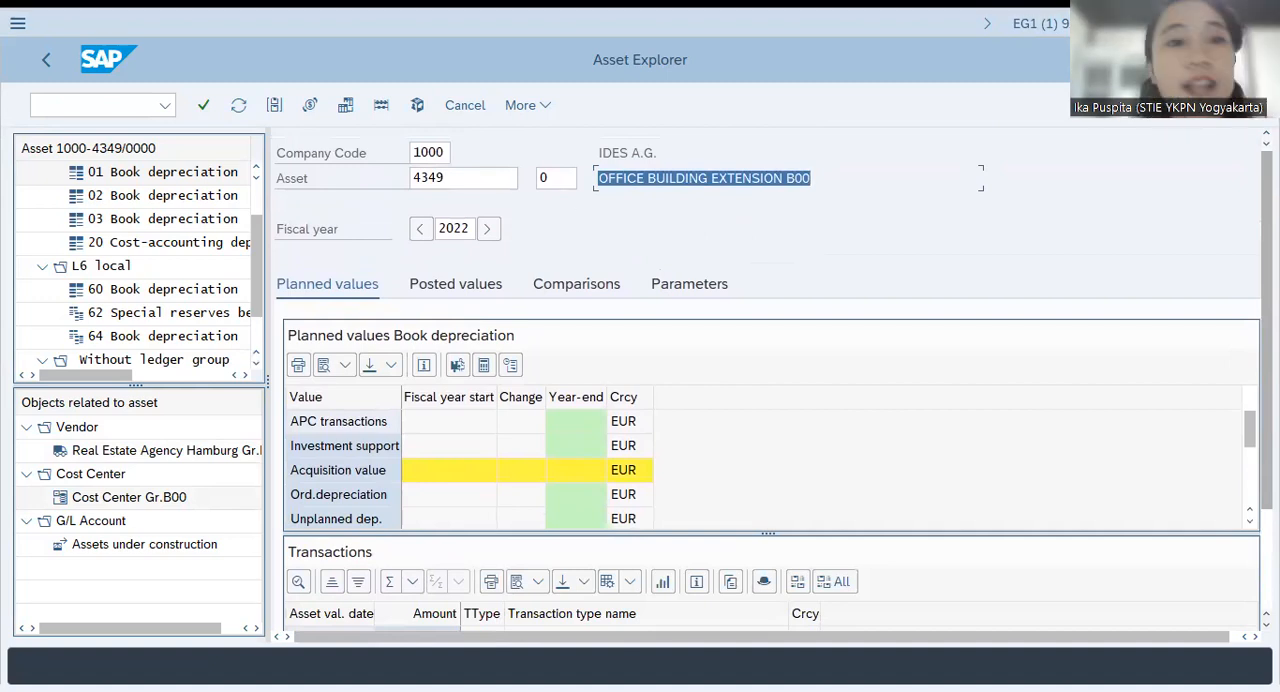
Display asset 1364 of company code 1000 in the Asset Explorer
left_click_drag(452, 178, 385, 178)
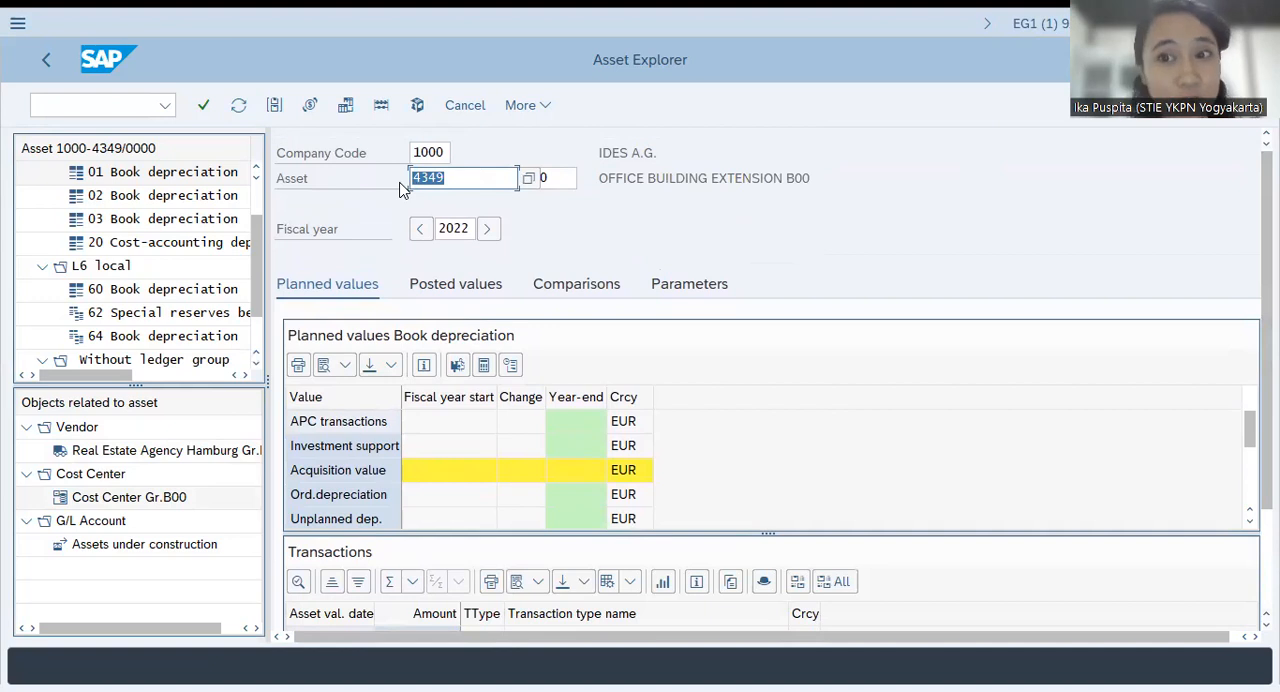
type("13")
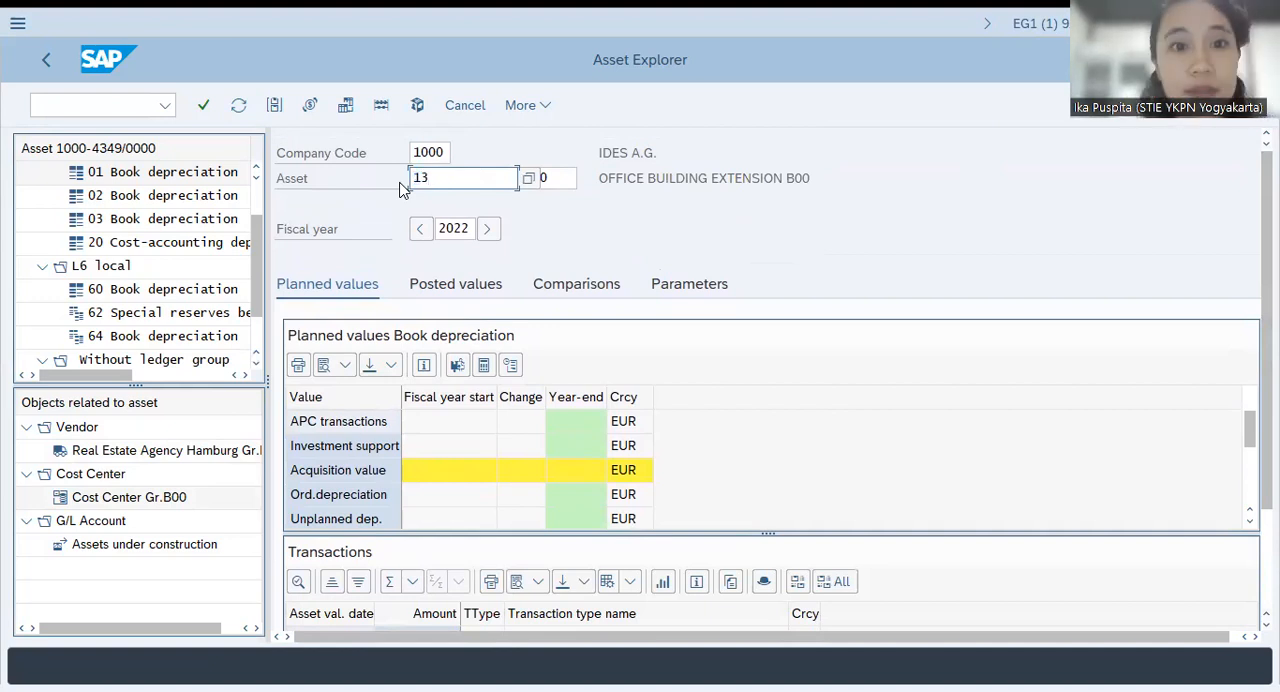
type("64")
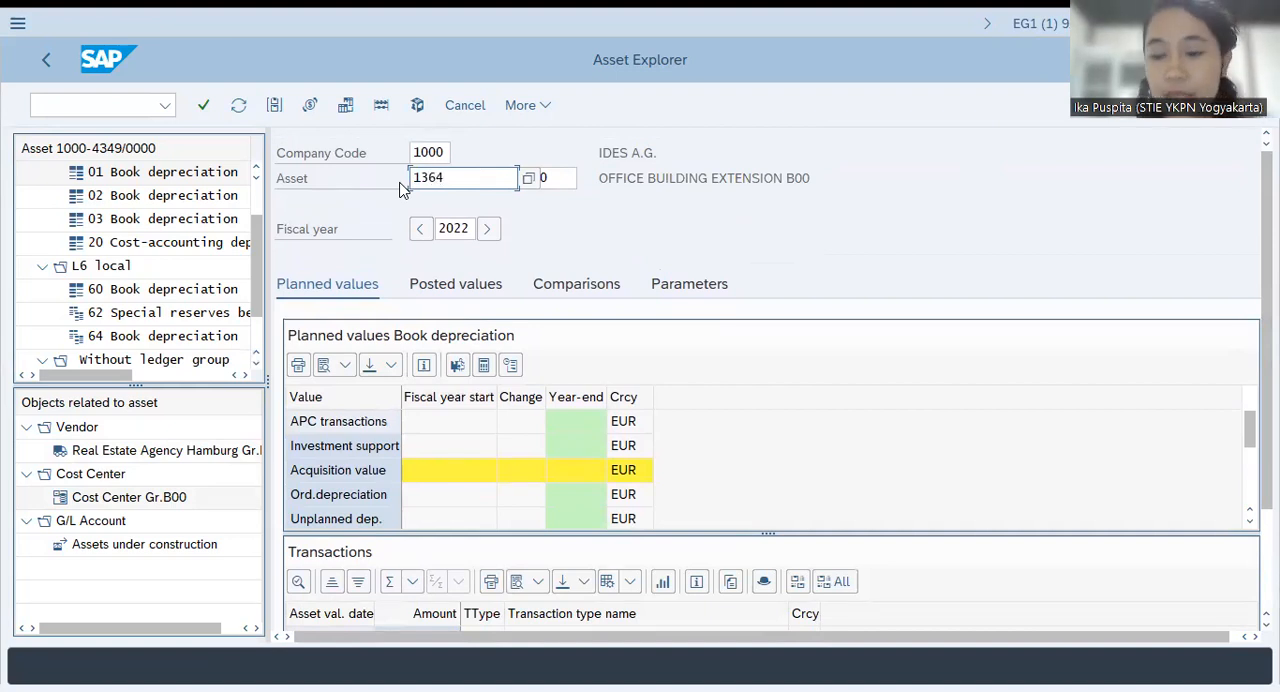
key("Return")
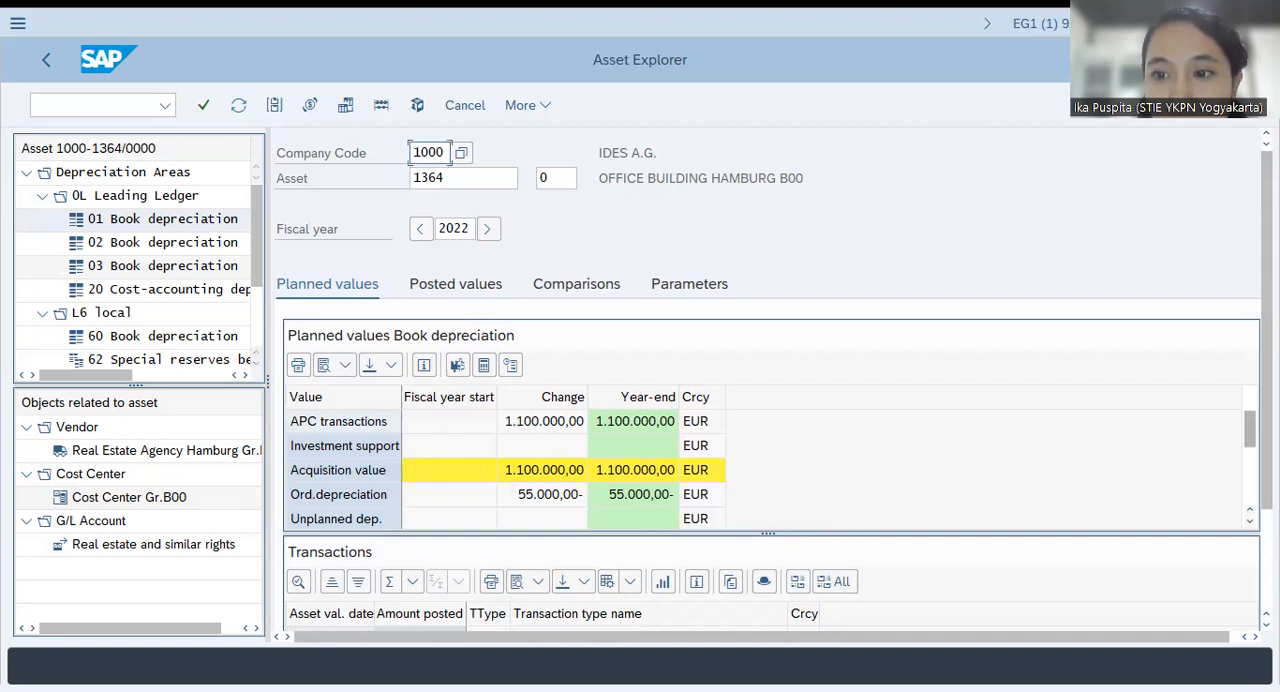
Examine the planned acquisition value, depreciation and net book value of asset 1364 together with its posted transactions
scroll(770, 460, "down", 6)
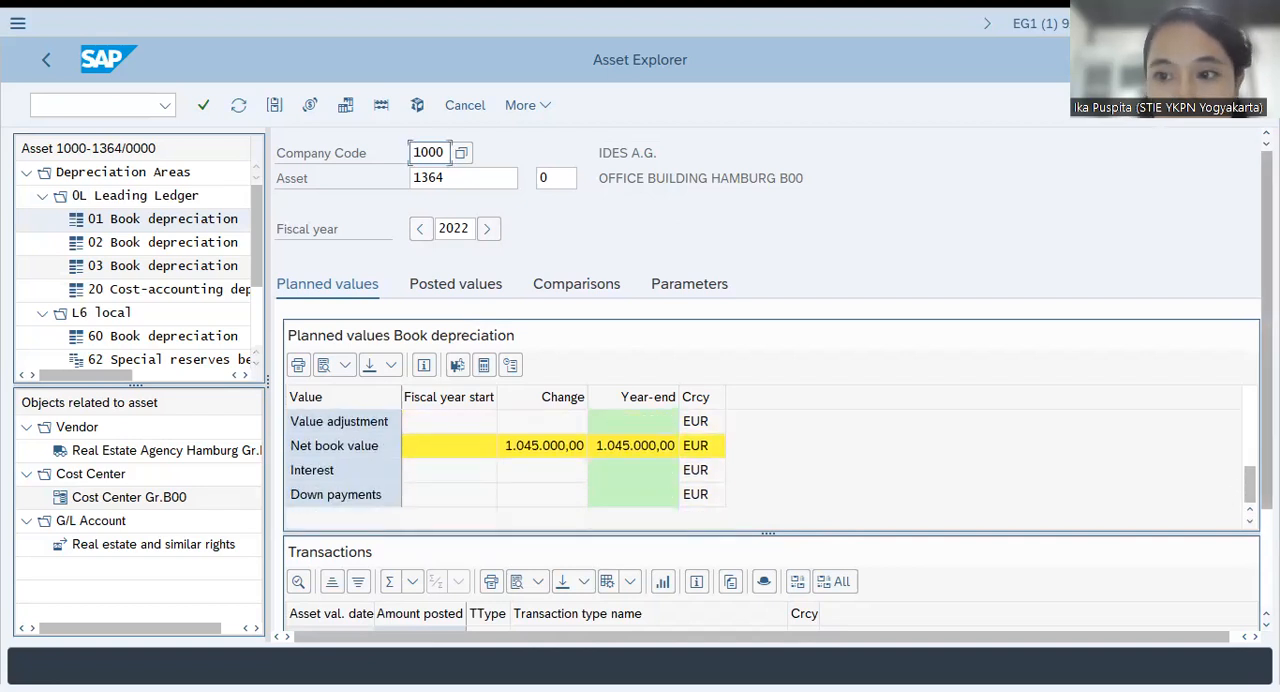
scroll(1247, 519, "down", 3)
left_click_drag(1267, 400, 1267, 414)
left_click(298, 520)
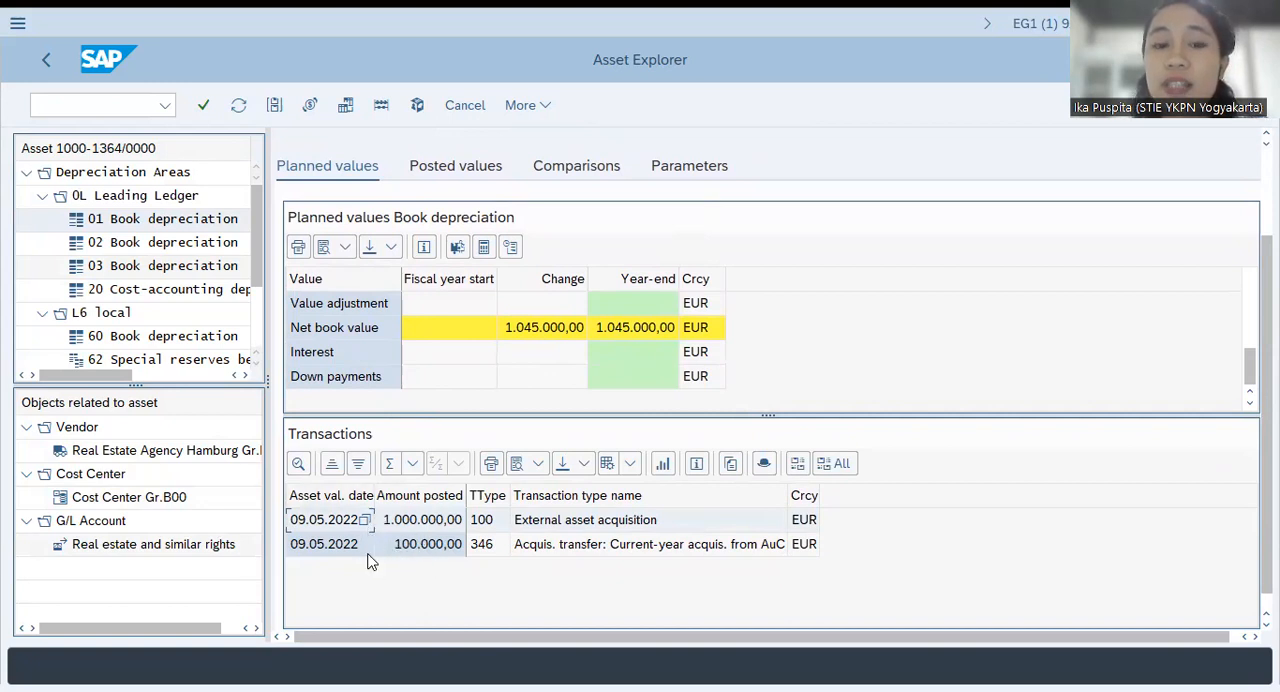
left_click(305, 545)
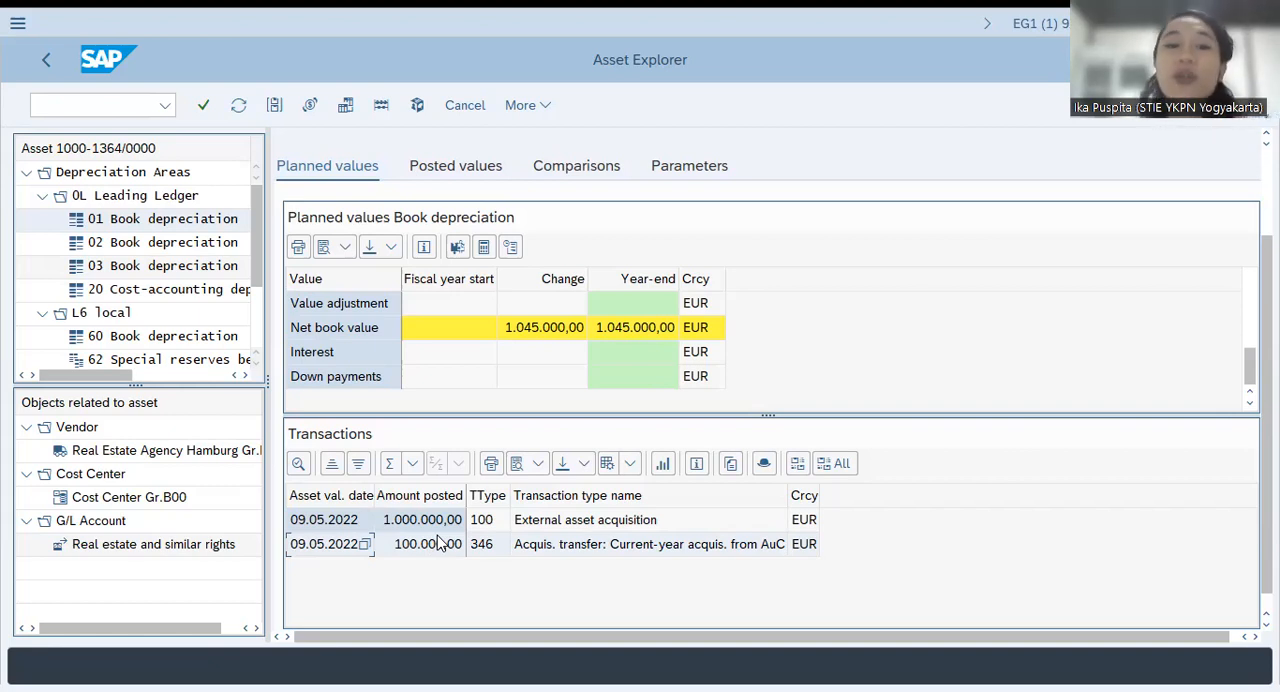
scroll(757, 200, "up", 3)
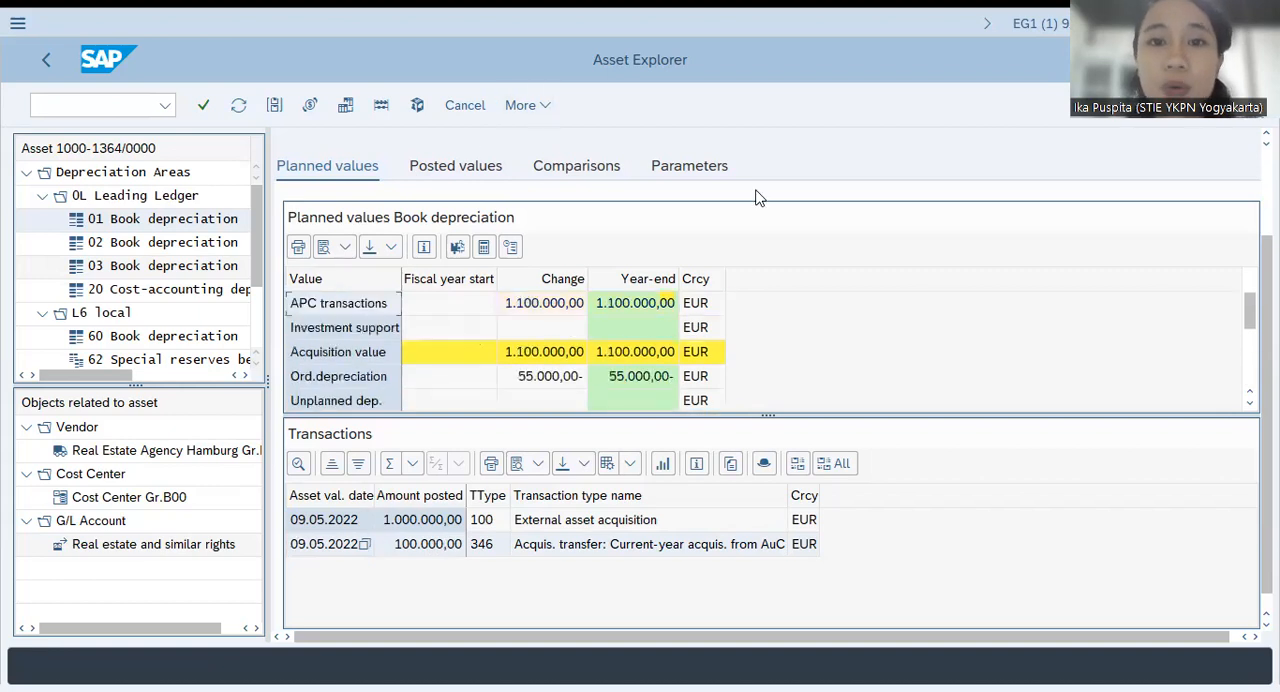
scroll(731, 143, "up", 3)
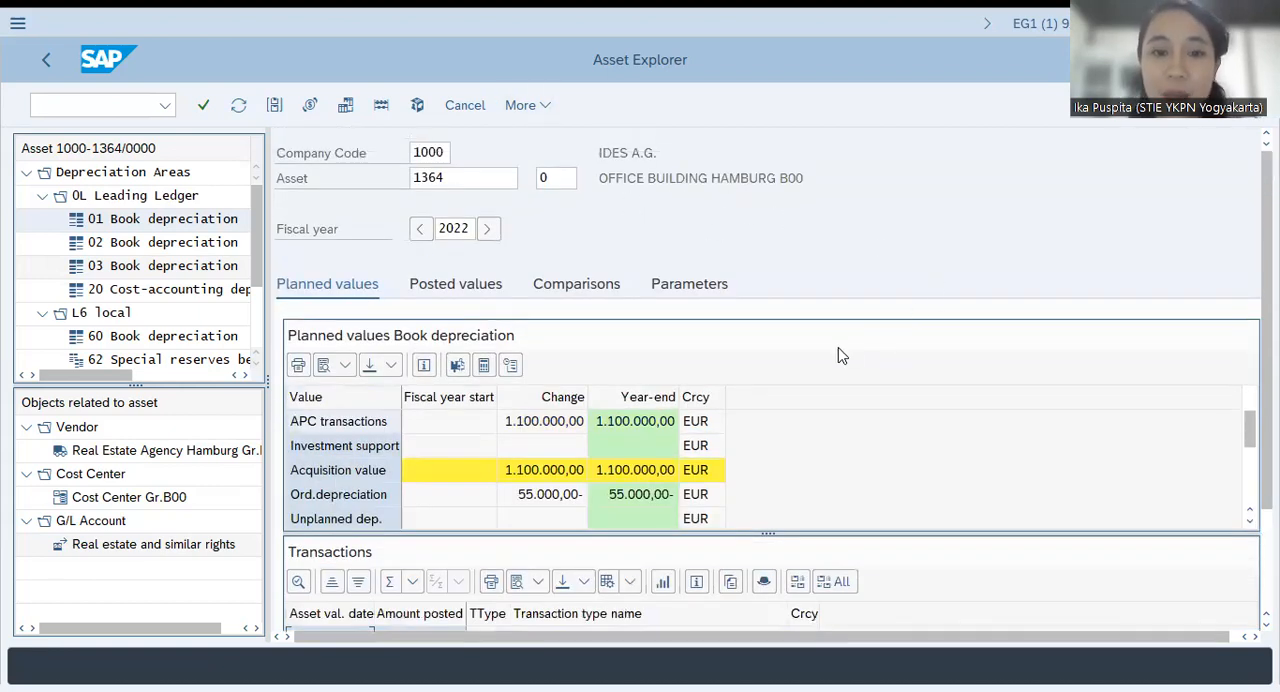
scroll(767, 380, "down", 3)
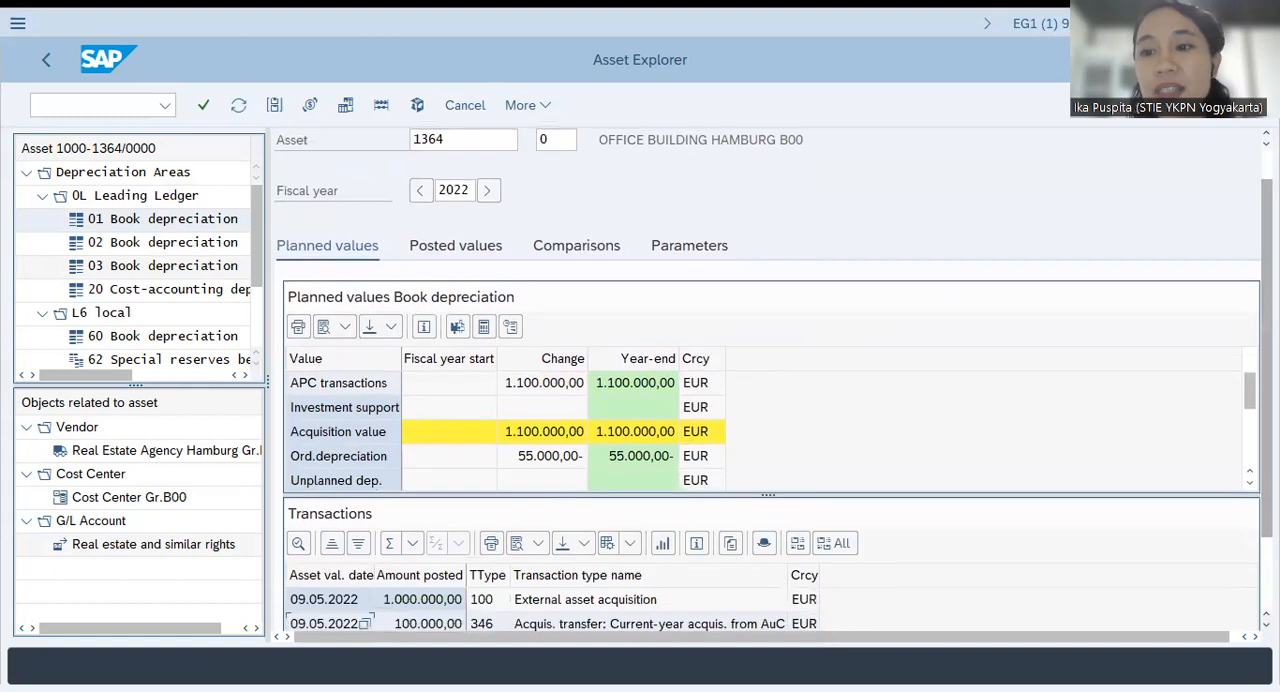
scroll(767, 380, "down", 1)
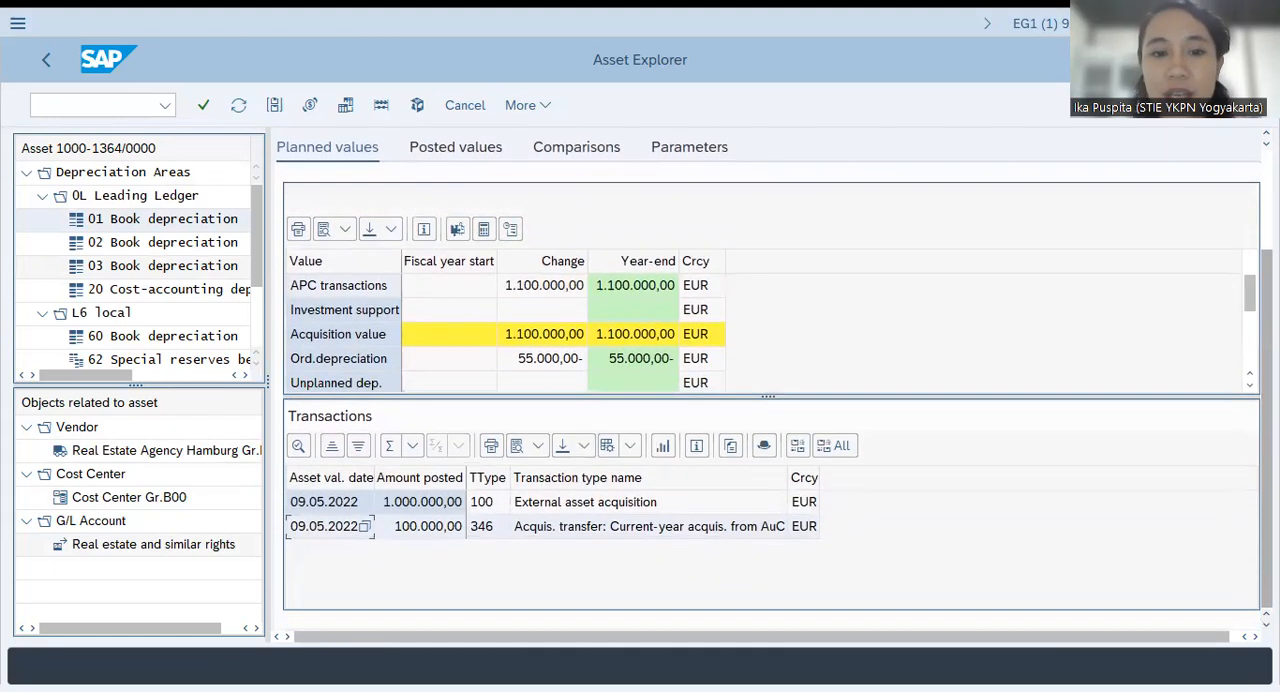
scroll(767, 380, "up", 2)
scroll(767, 380, "down", 3)
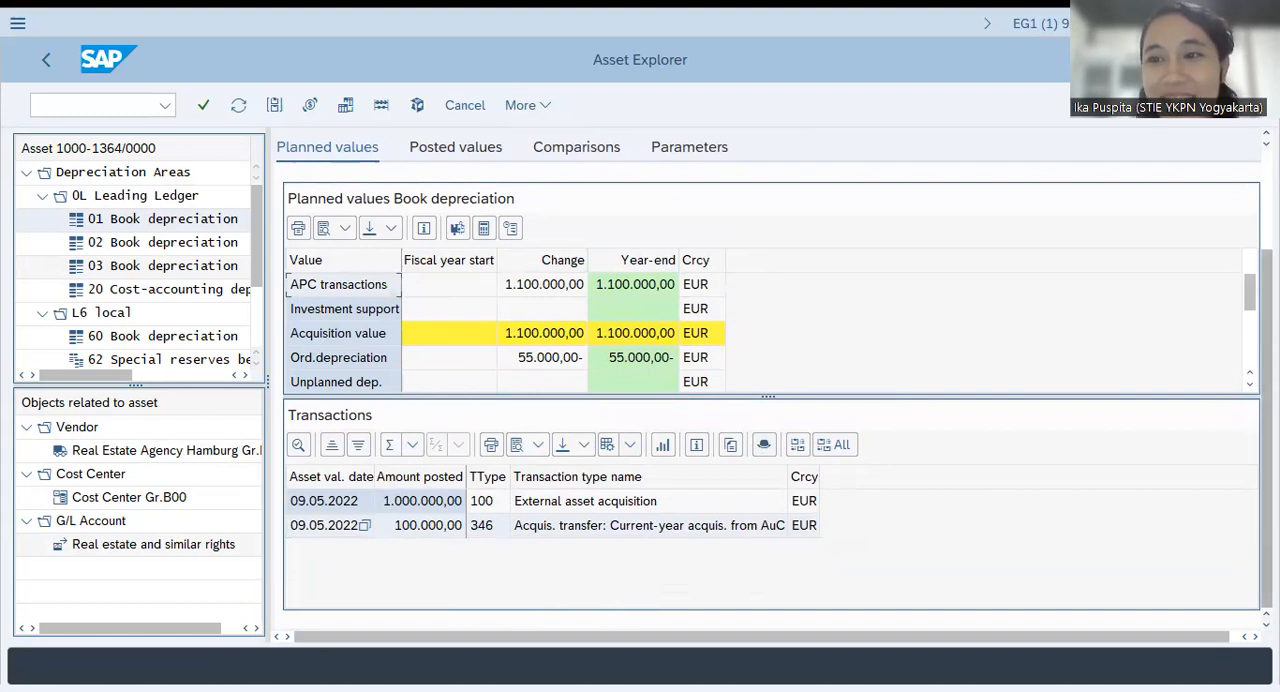
scroll(510, 272, "up", 2)
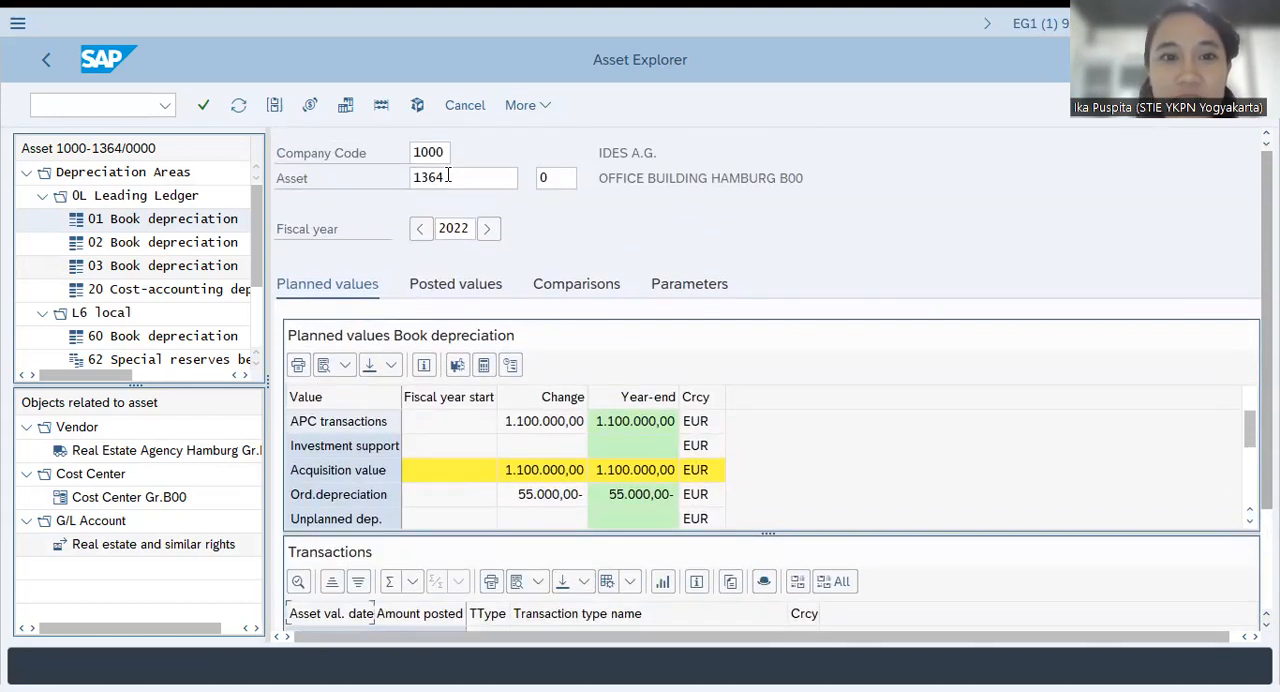
Switch the Asset Explorer display back to asset 4349
double_click(448, 177)
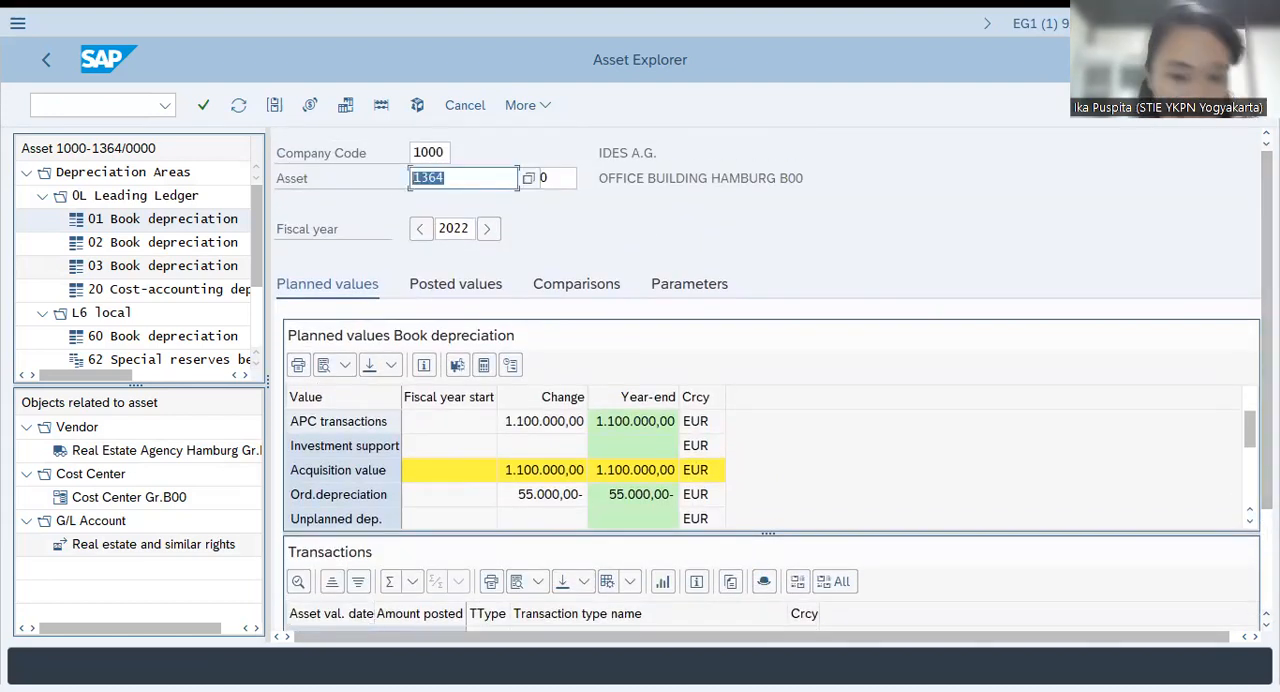
type("43")
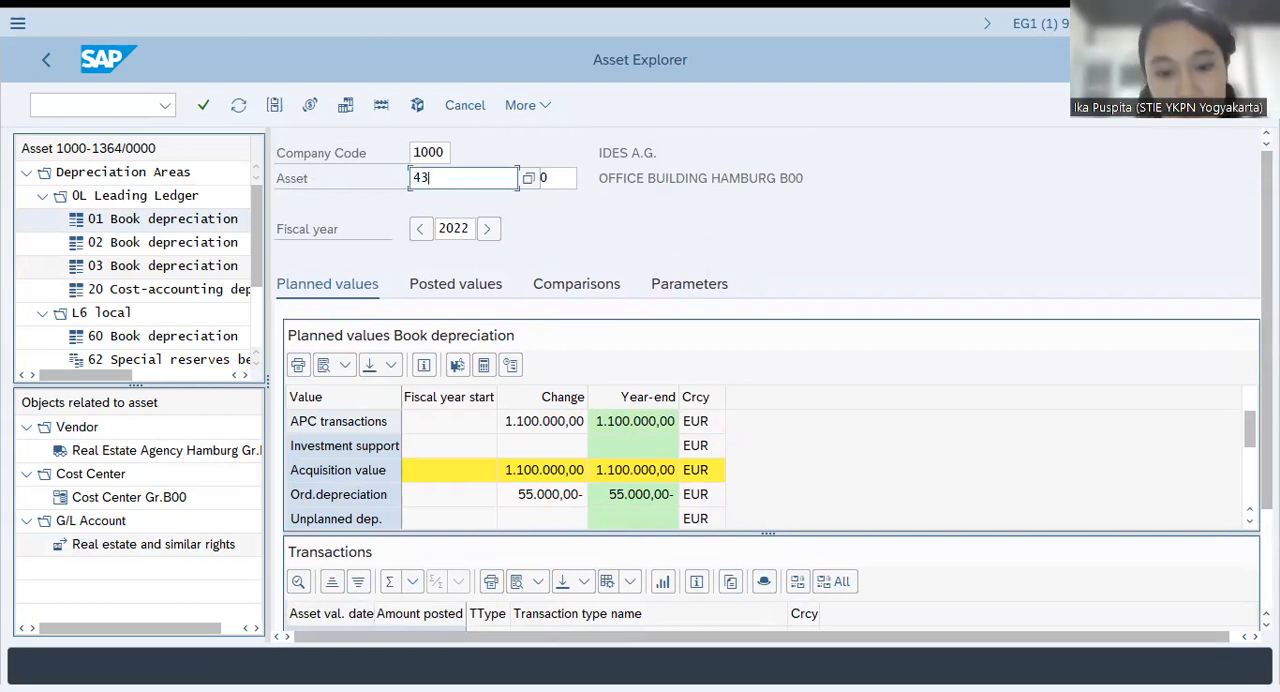
type("49")
key("Return")
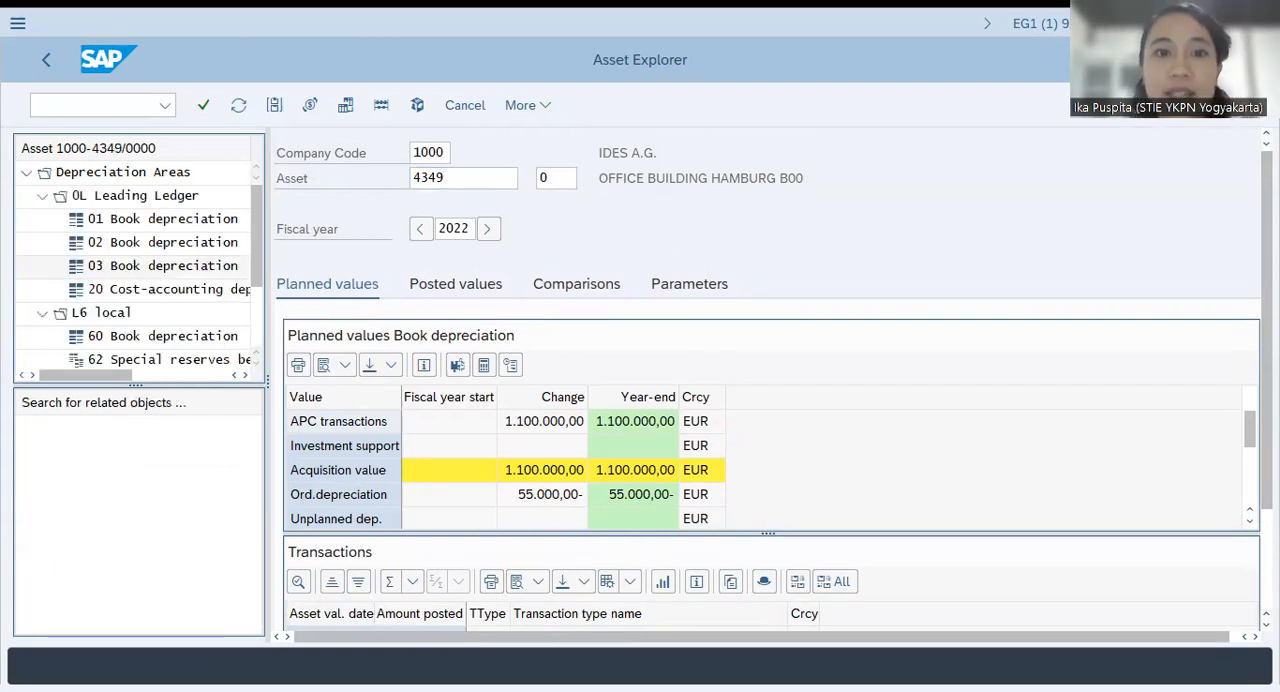
Compare the external acquisition and retirement transfer amounts of asset 4349 with its planned net book value
scroll(808, 485, "down", 2)
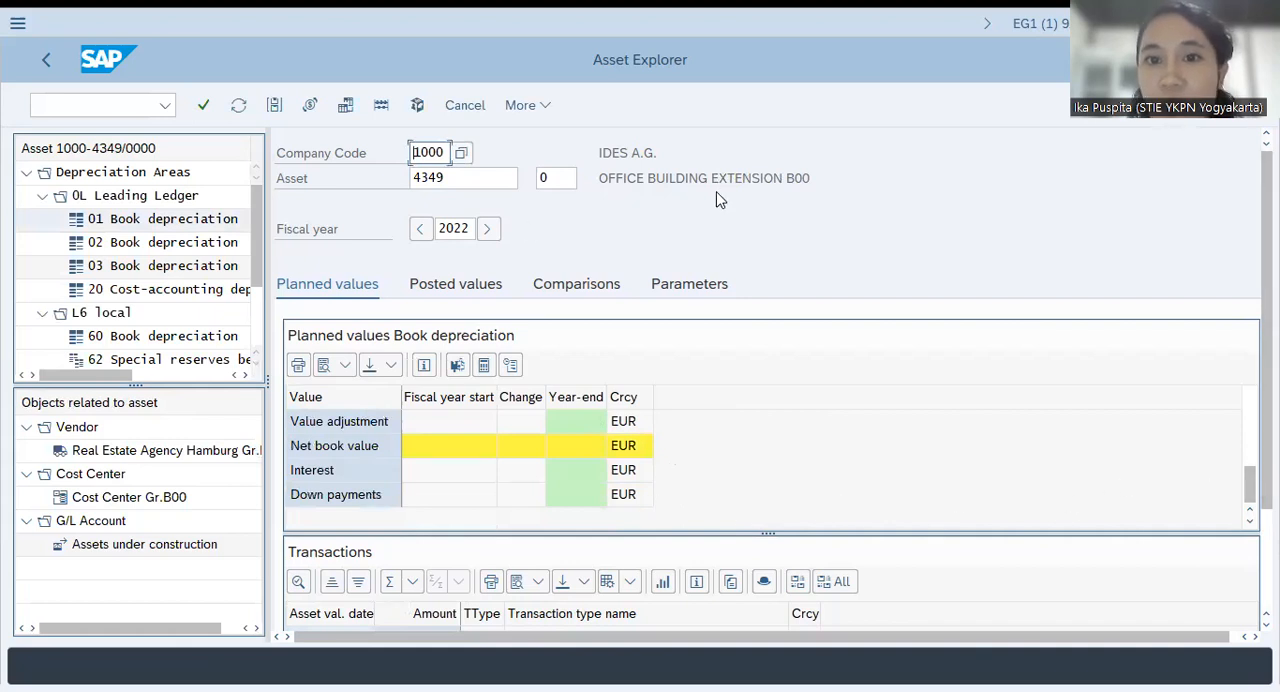
scroll(770, 400, "down", 3)
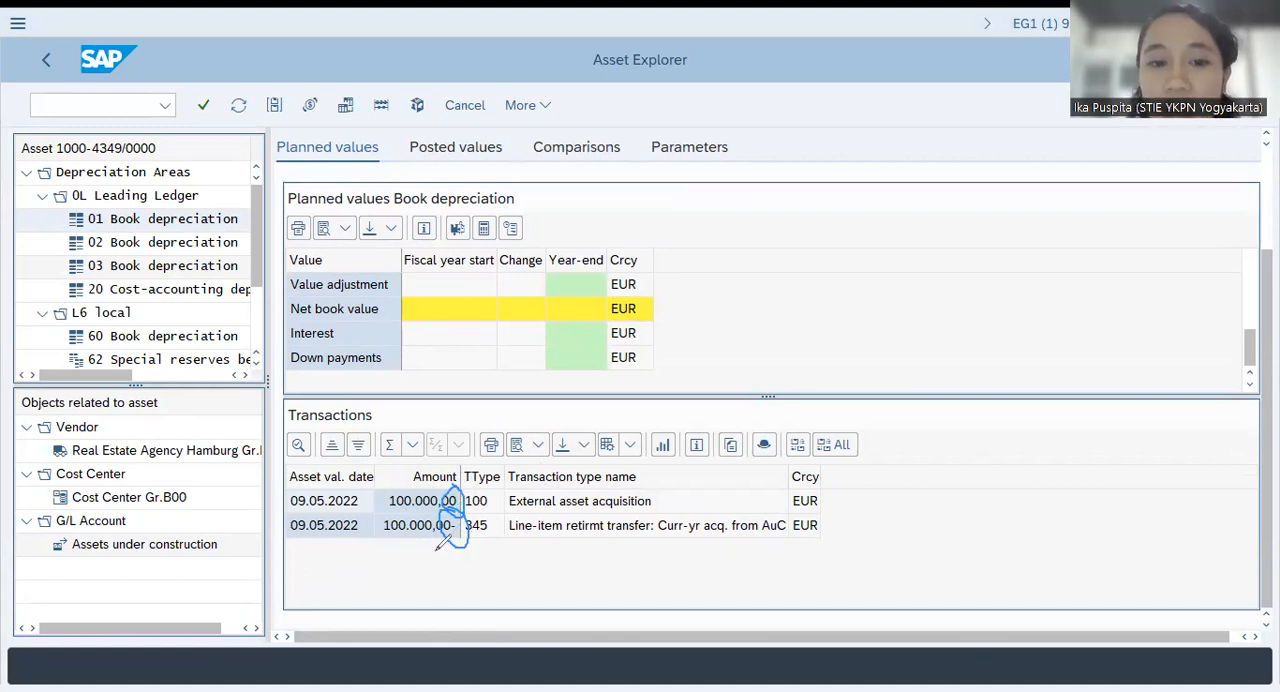
mouse_move(375, 575)
left_mouse_down()
mouse_move(449, 556)
mouse_move(449, 576)
left_mouse_up()
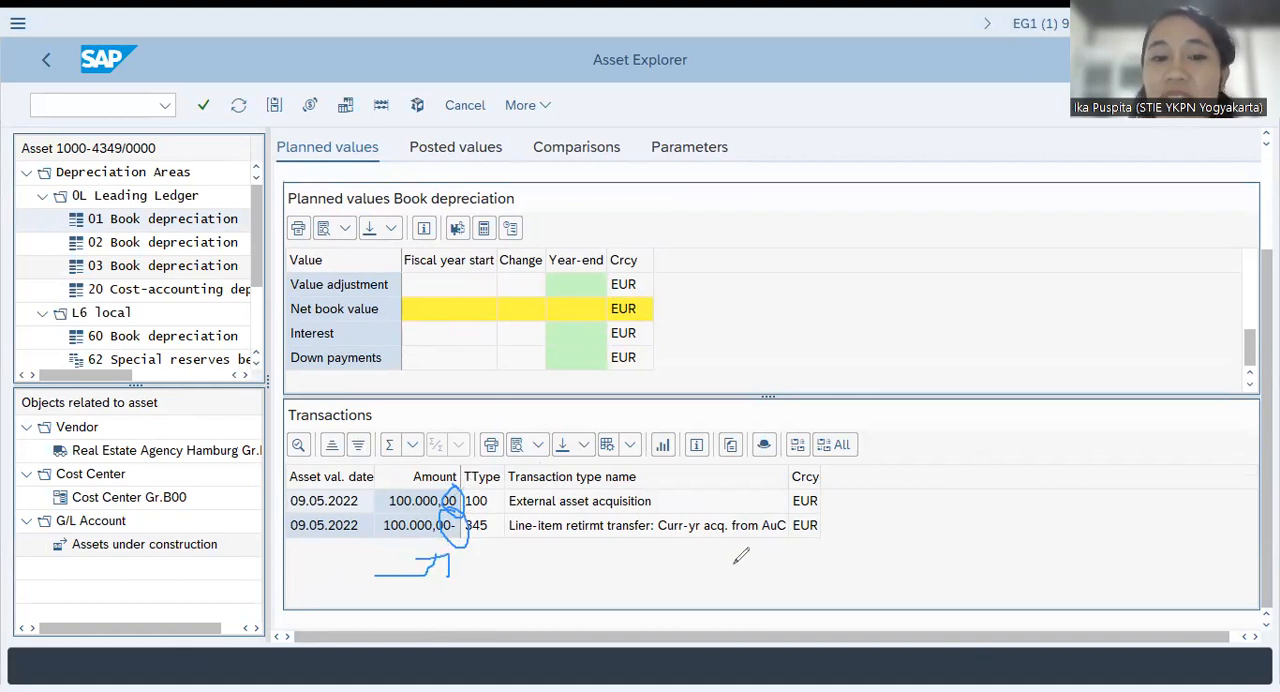
left_click(1002, 107)
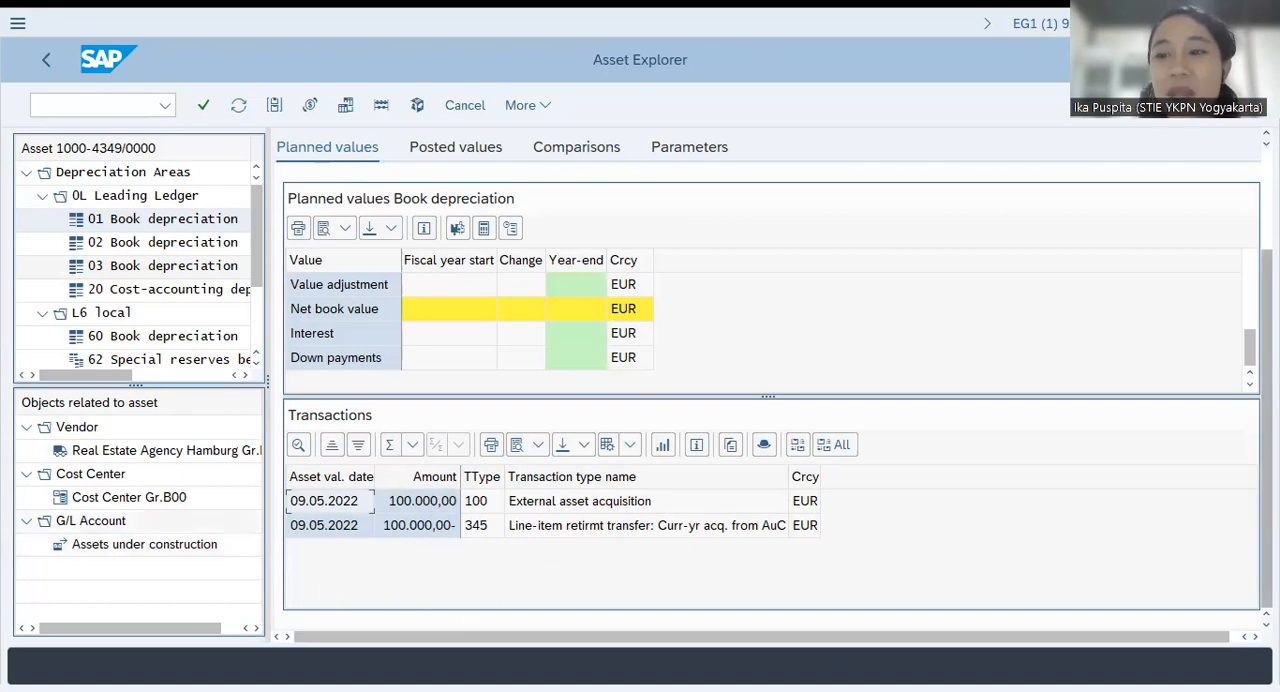
scroll(768, 380, "up", 3)
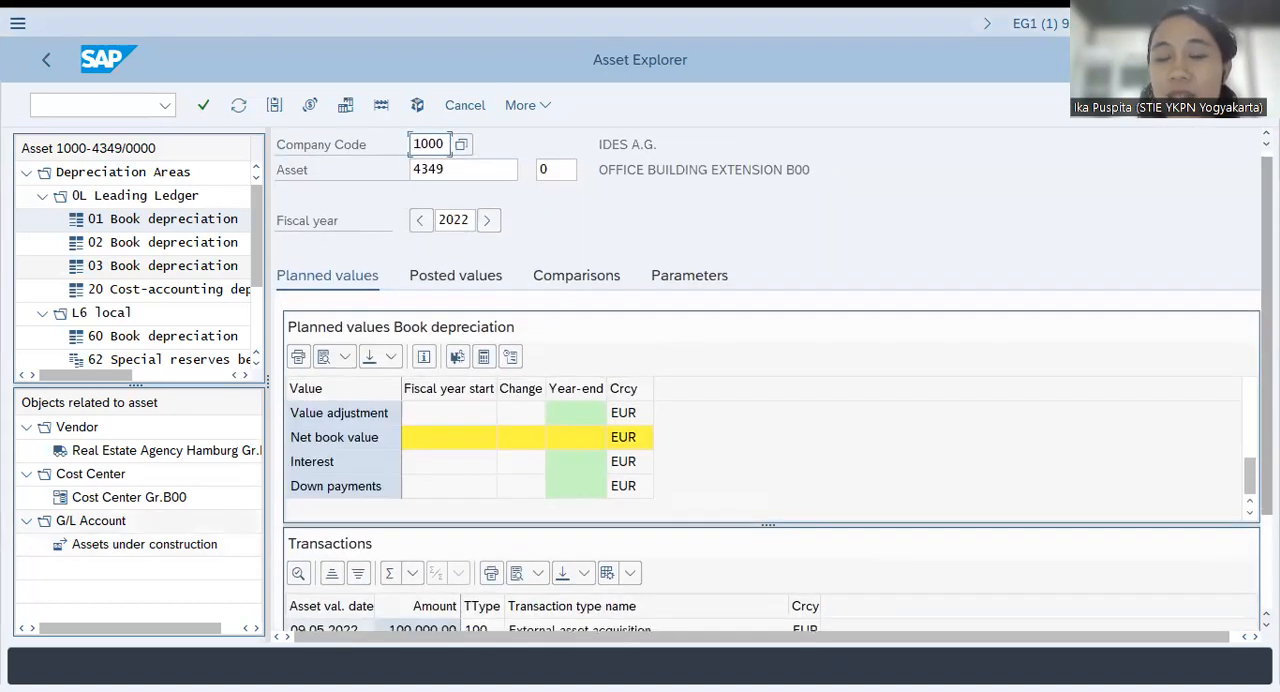
scroll(768, 380, "down", 2)
scroll(768, 380, "up", 2)
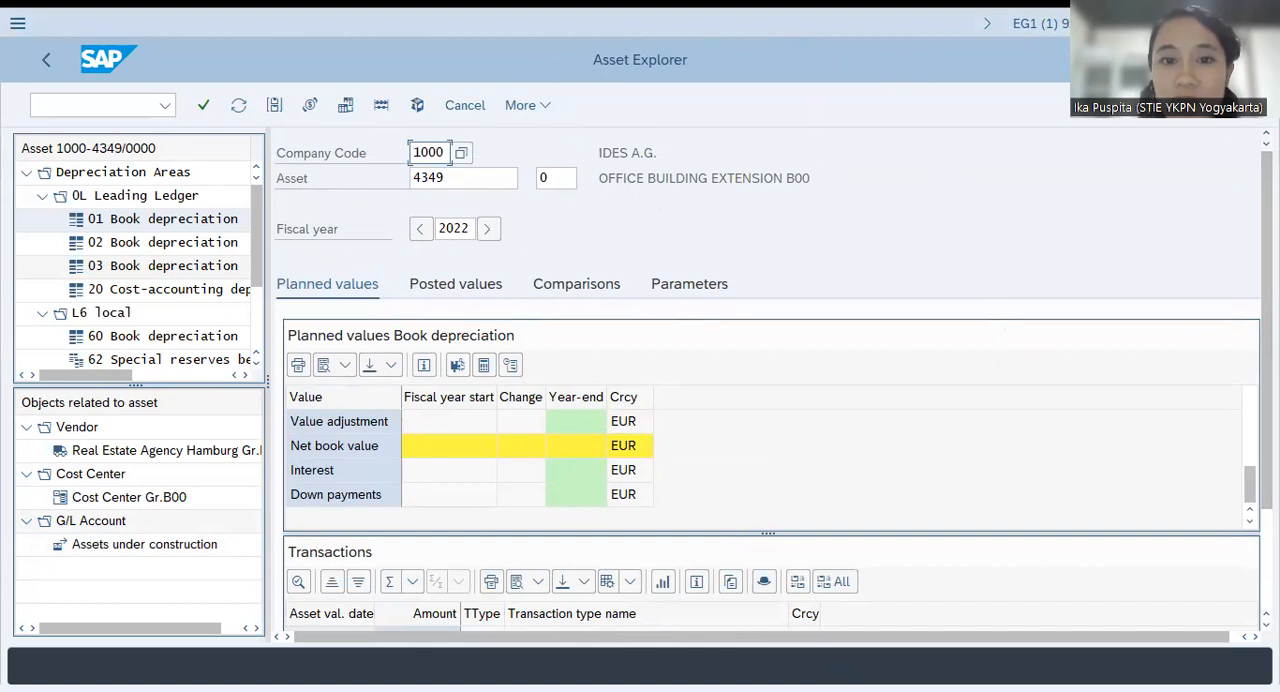
Switch the Asset Explorer from asset 4349 to asset 1364 in company code 1000
scroll(581, 363, "down", 3)
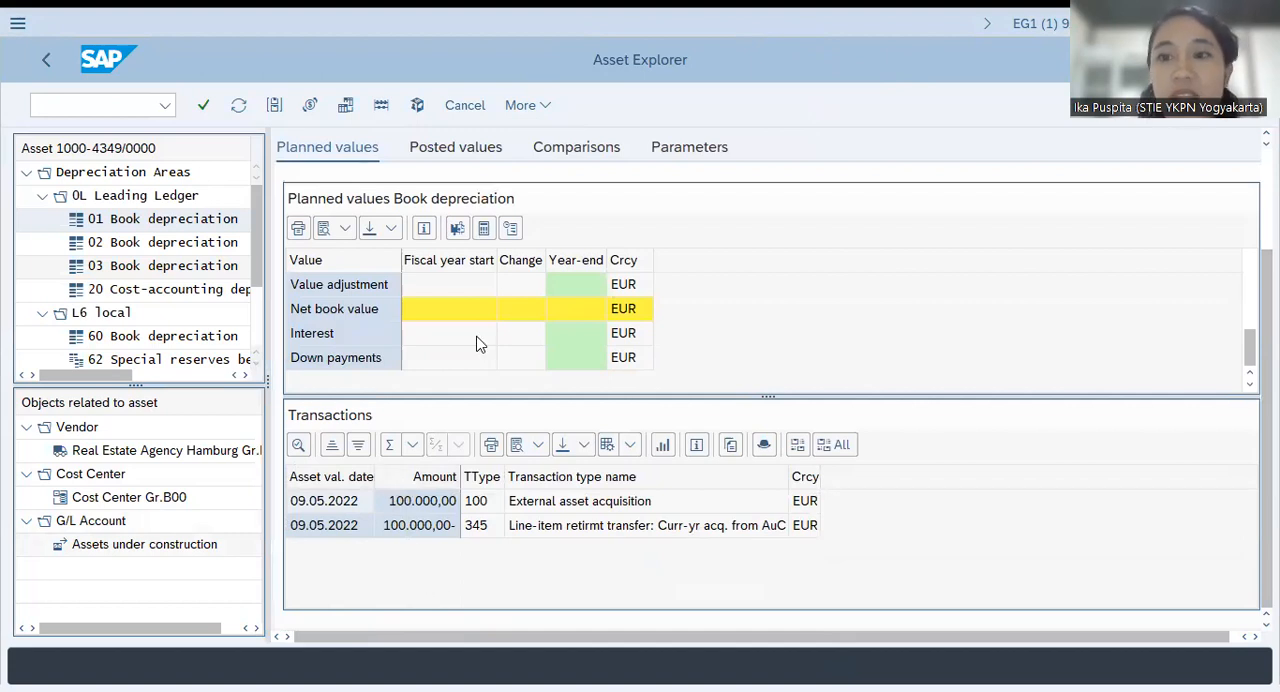
scroll(477, 343, "up", 6)
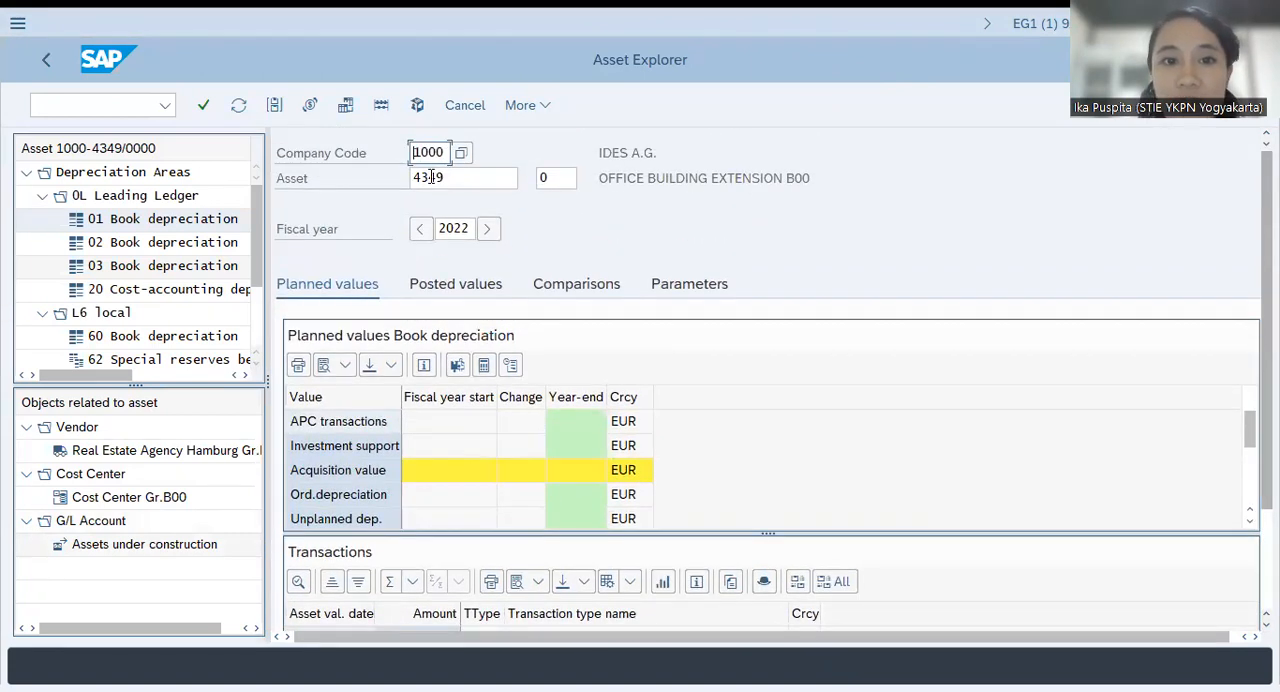
double_click(431, 177)
key("BackSpace")
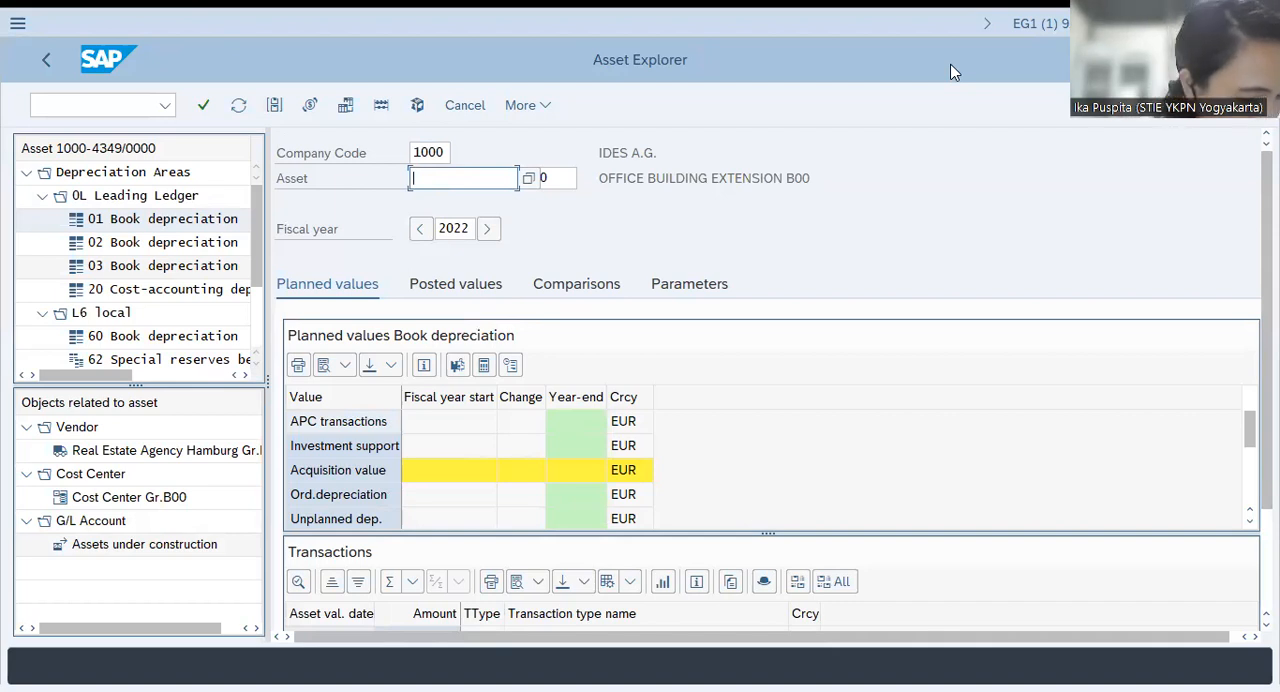
type("1364")
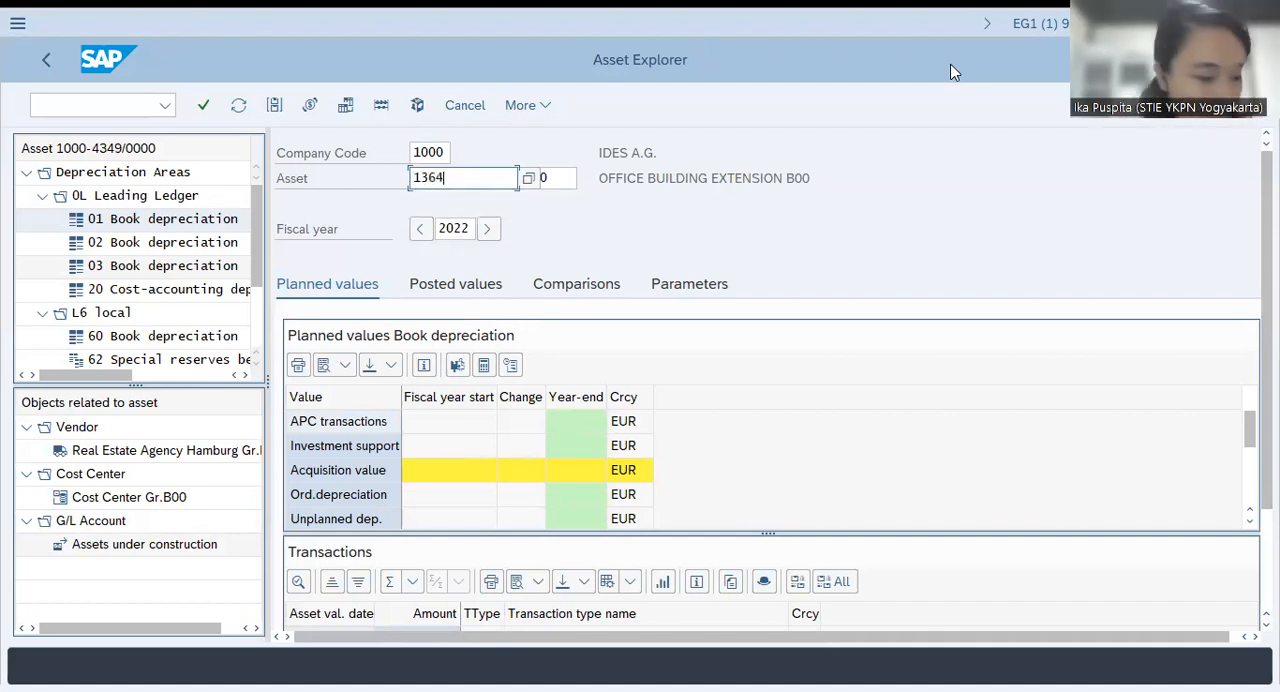
key("Return")
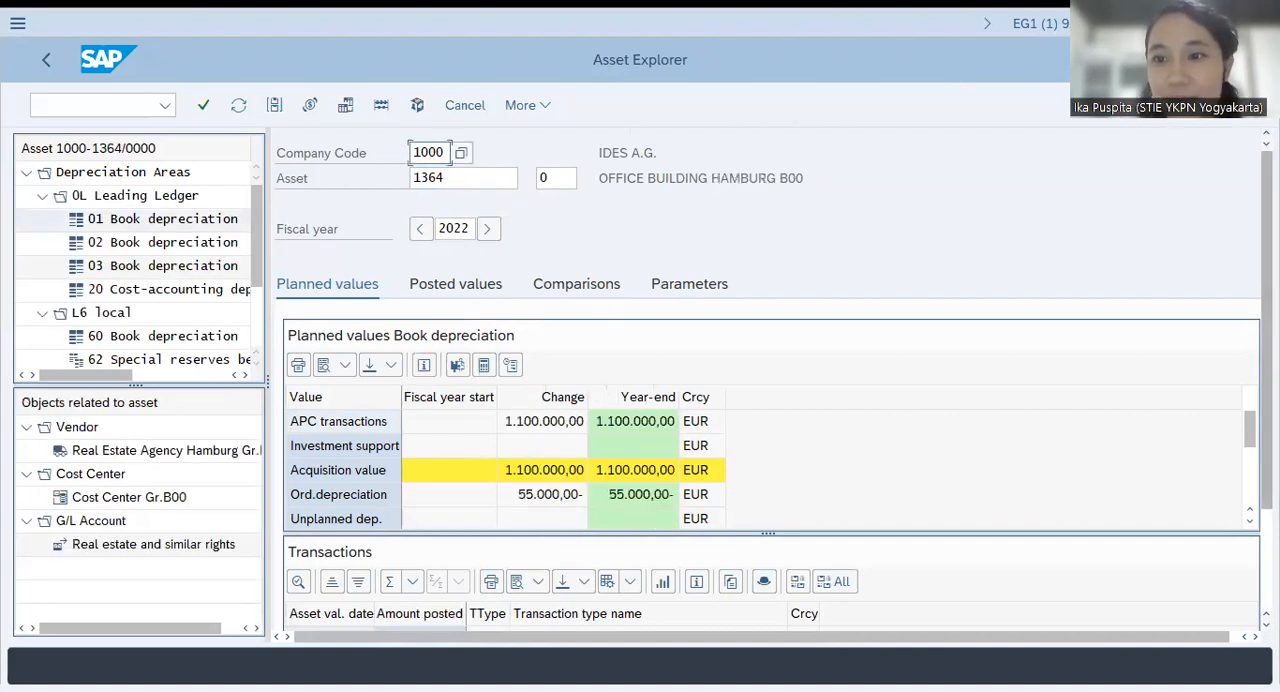
Compare asset 1364's planned acquisition value, ordinary depreciation and net book value with its external acquisition and transfer from the asset under construction
scroll(768, 384, "down", 2)
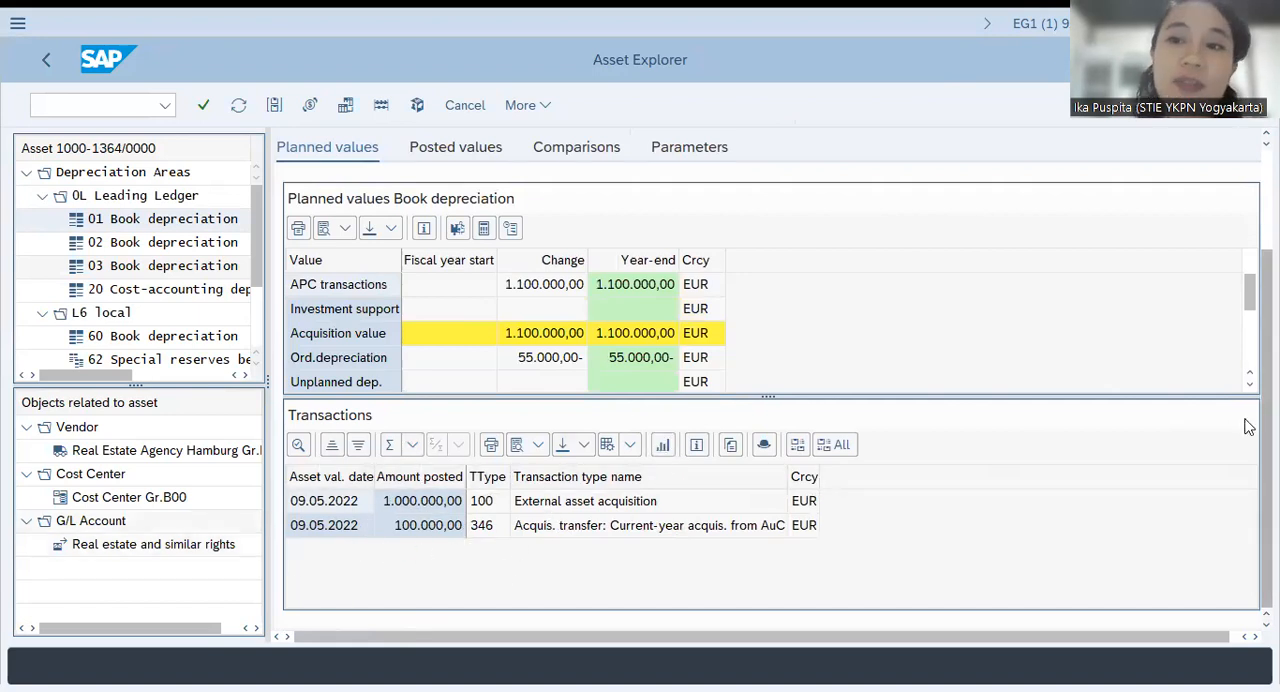
scroll(1248, 427, "up", 2)
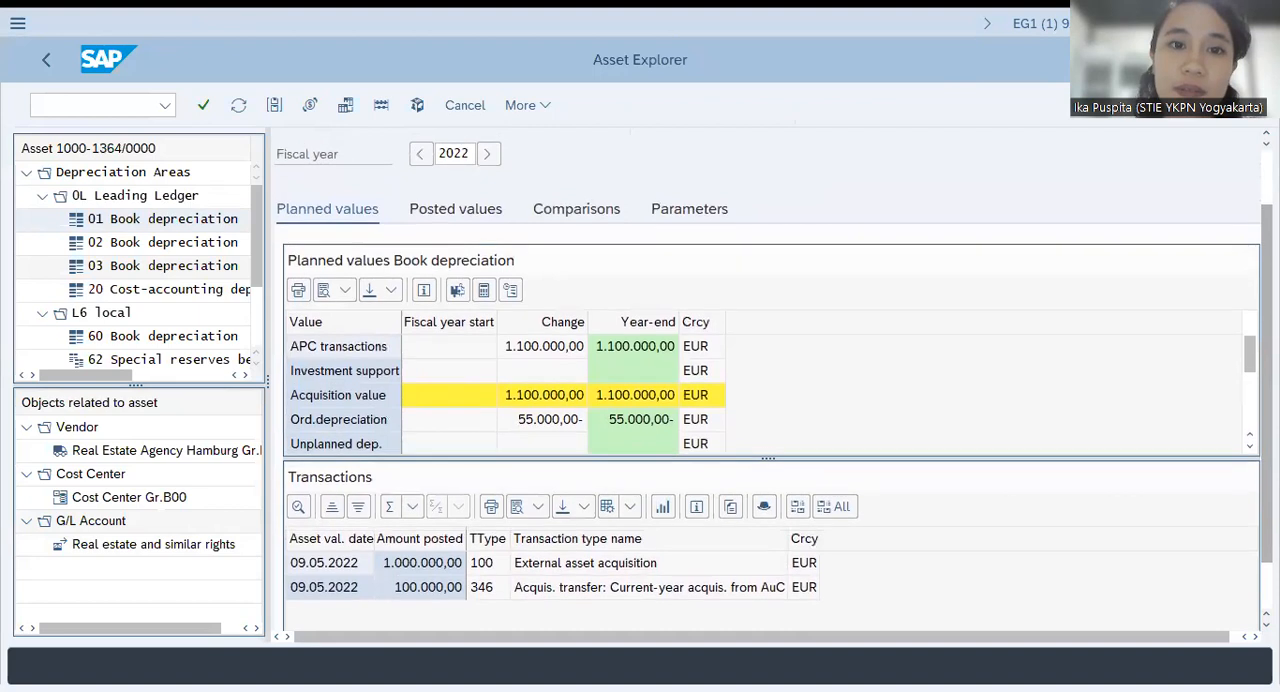
scroll(774, 378, "up", 2)
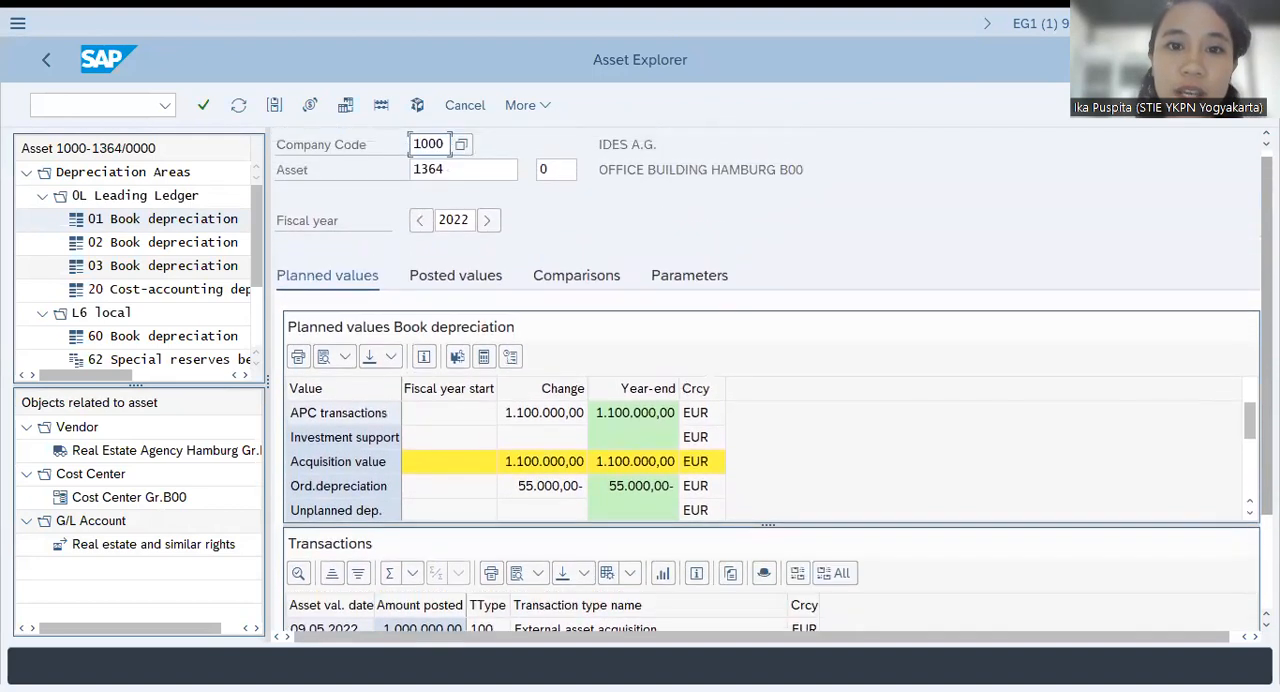
scroll(960, 470, "down", 1)
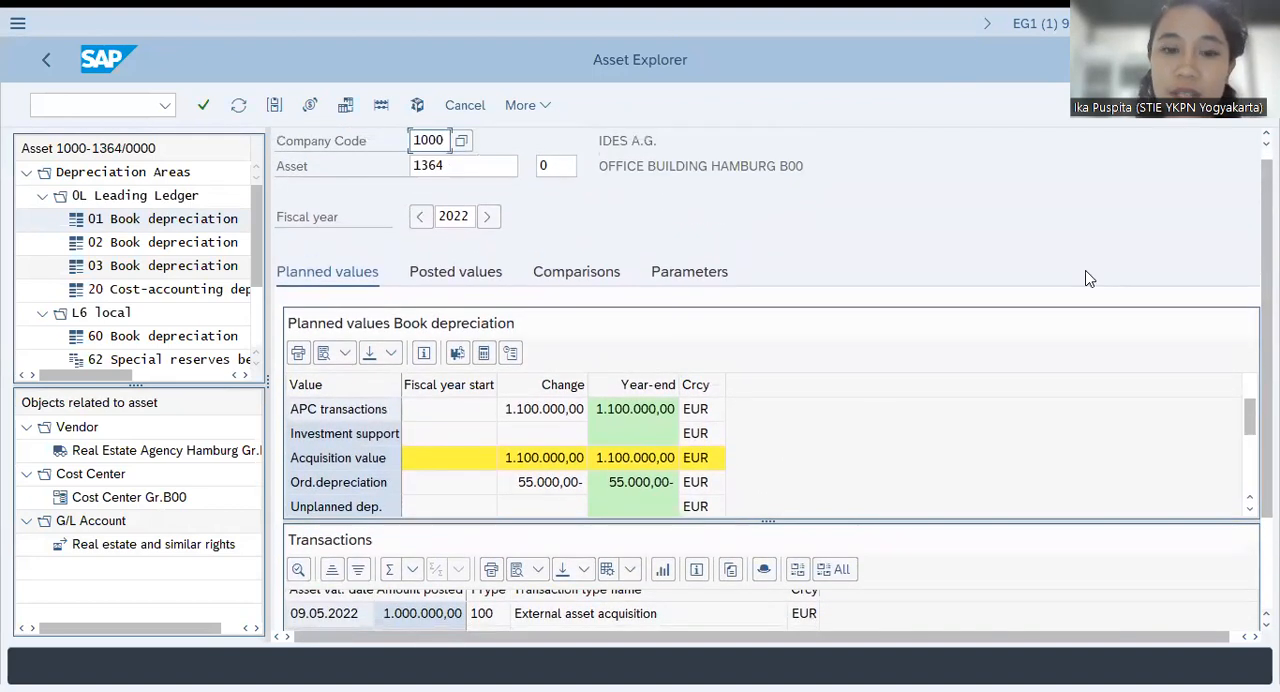
scroll(757, 434, "down", 5)
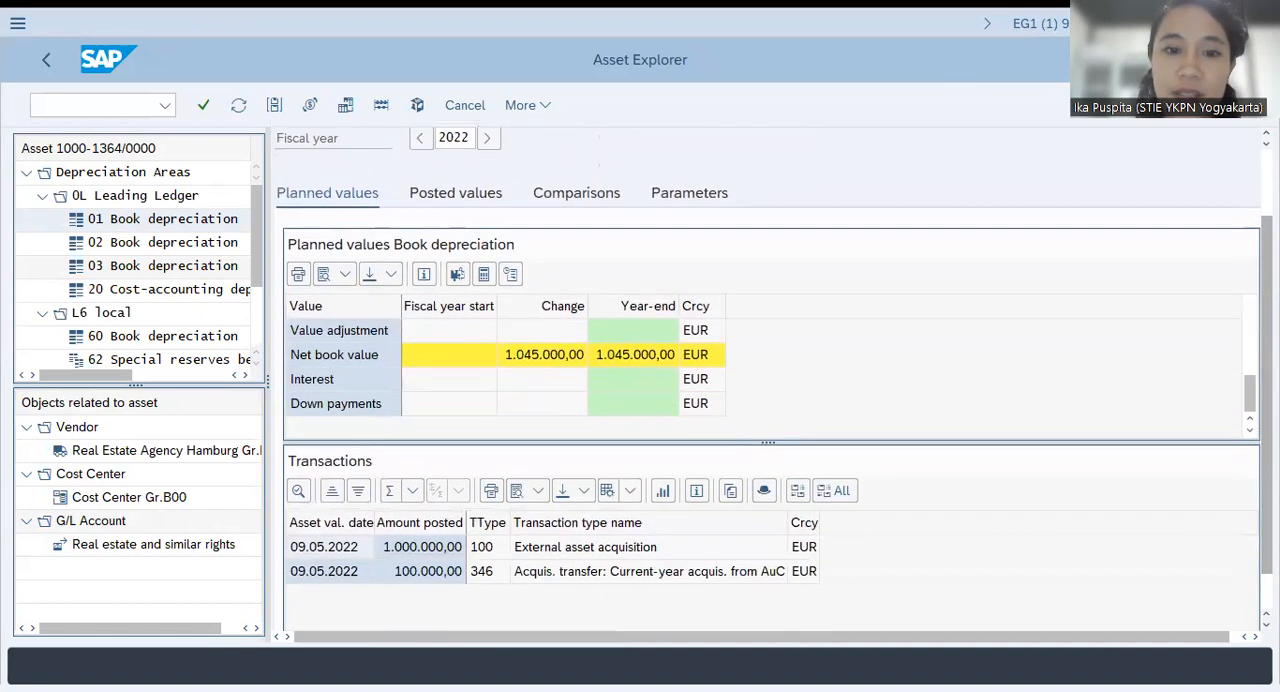
scroll(655, 530, "up", 1)
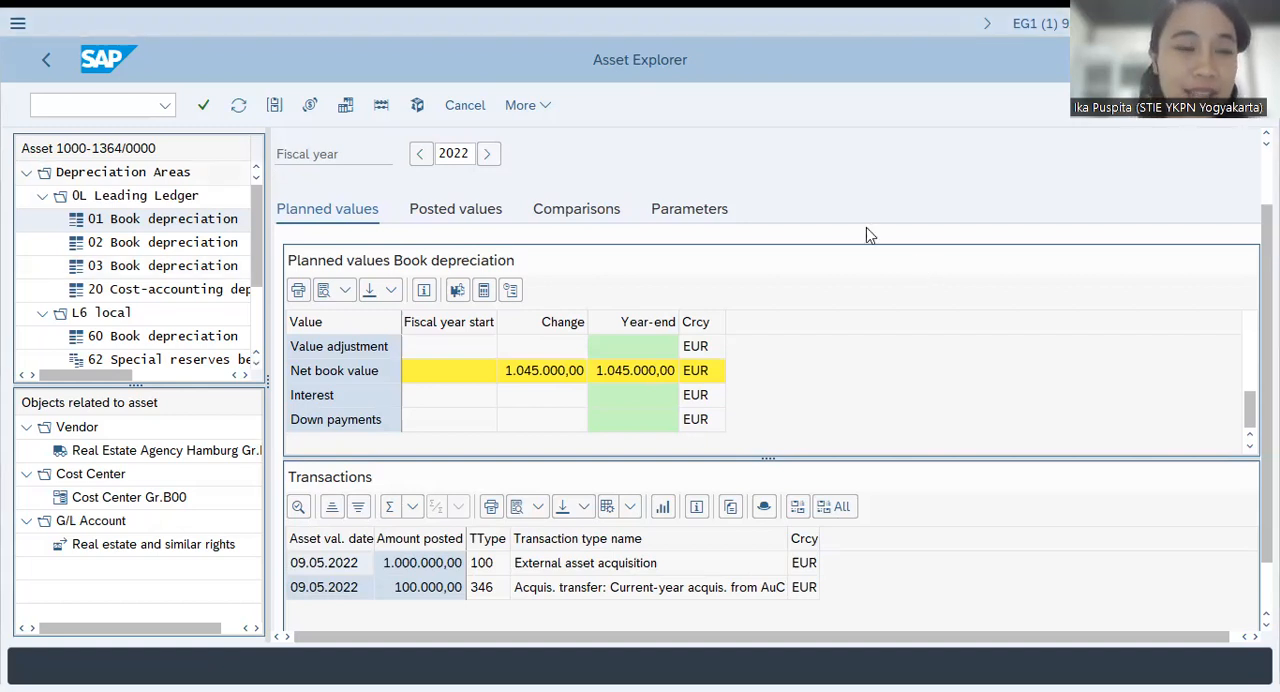
Leave the Asset Explorer with the /N command and return to SAP Easy Access
left_click(114, 110)
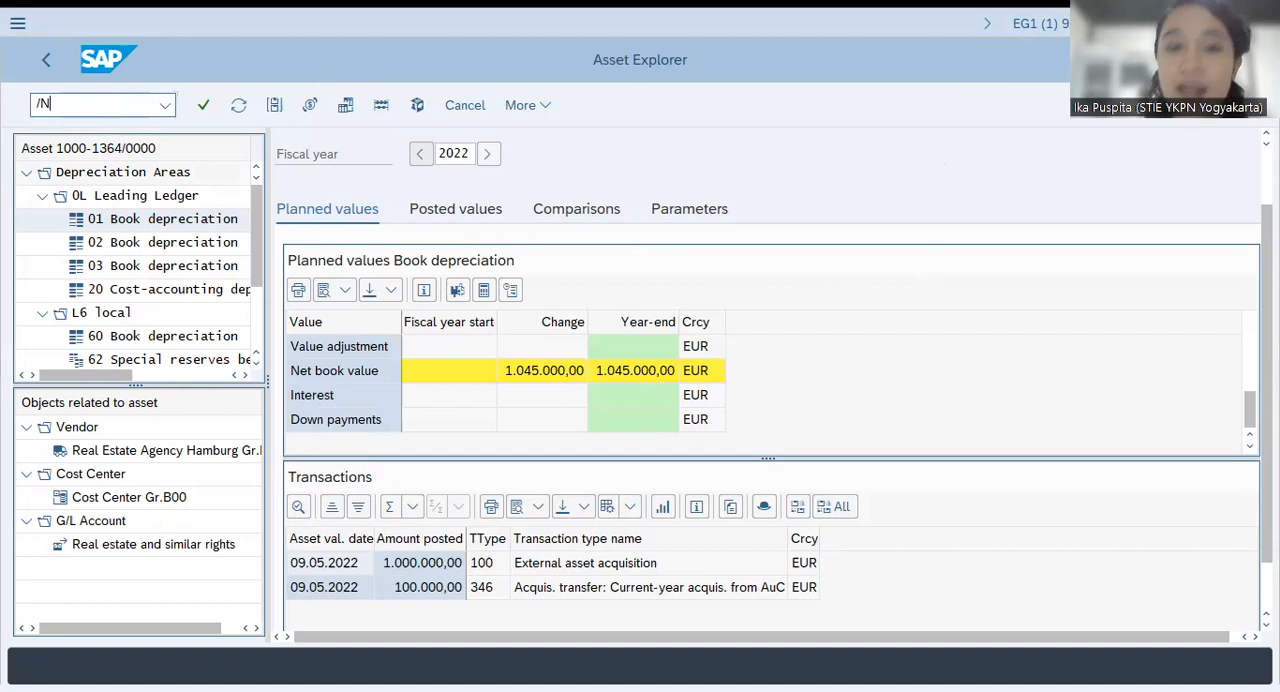
type("/N")
key("Return")
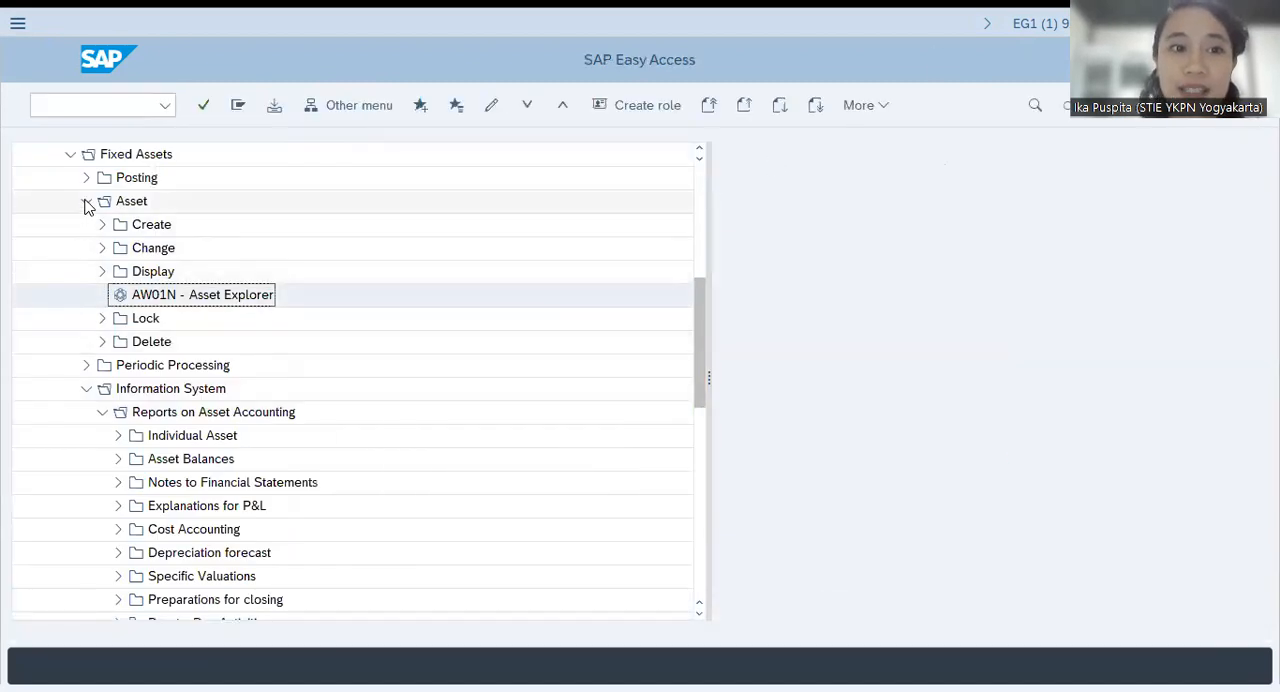
Collapse the Asset, Fixed Assets, Financial Accounting and Accounting folders in the SAP Menu tree
left_click(87, 203)
left_click(70, 154)
scroll(50, 283, "up", 1)
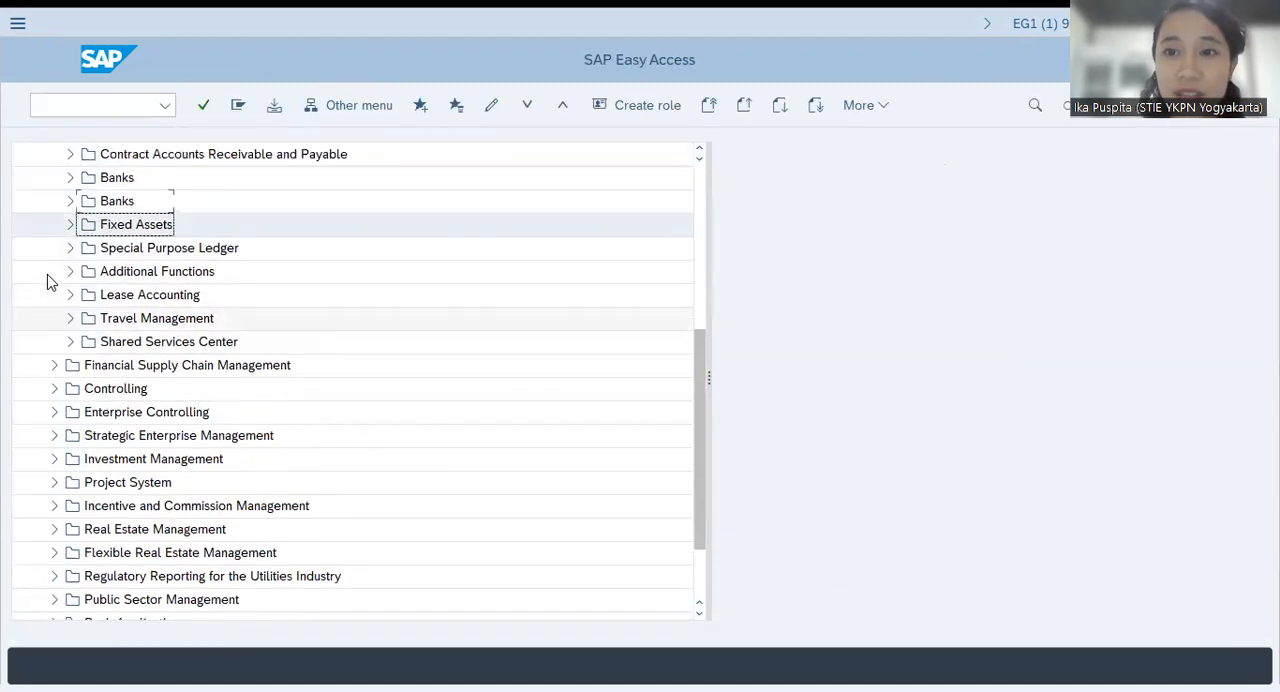
scroll(50, 283, "up", 3)
left_click(54, 272)
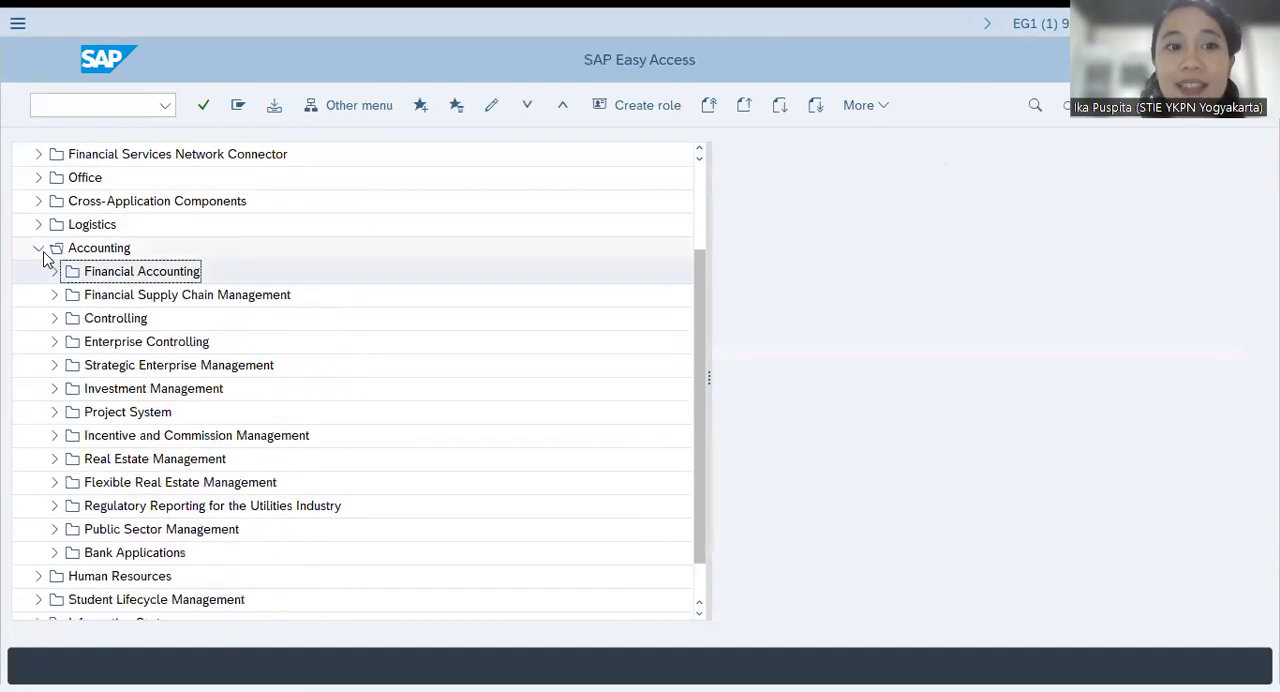
left_click(39, 249)
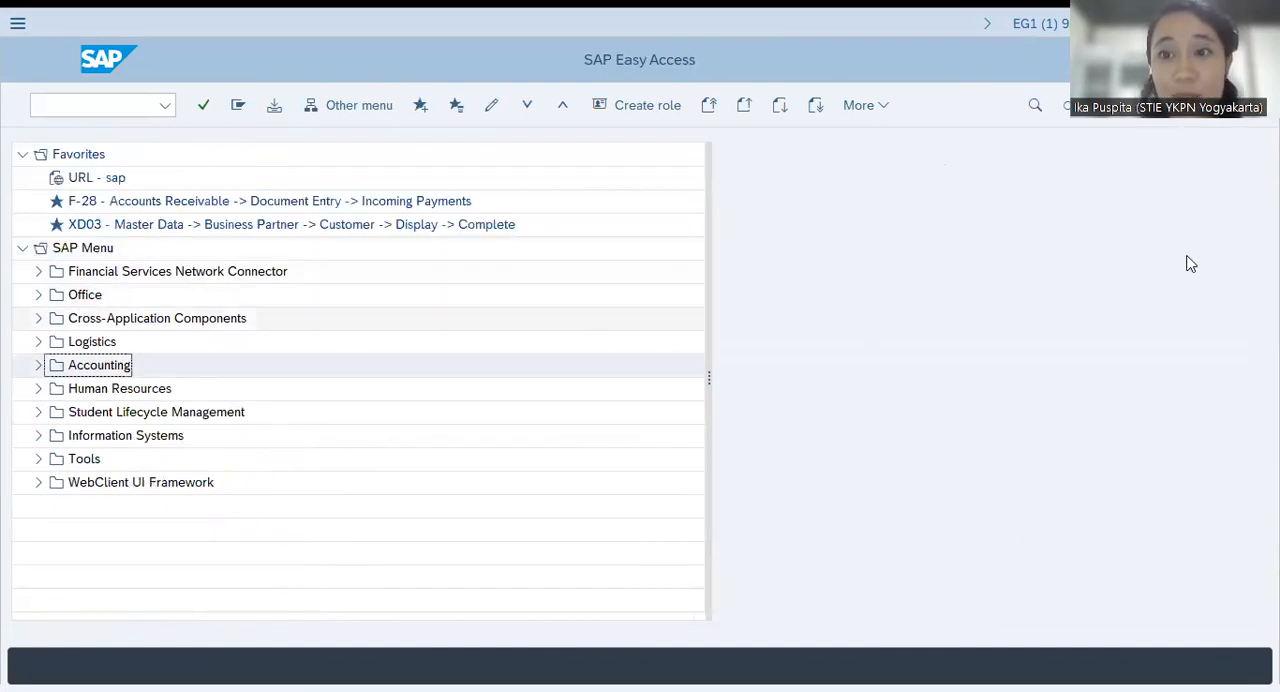